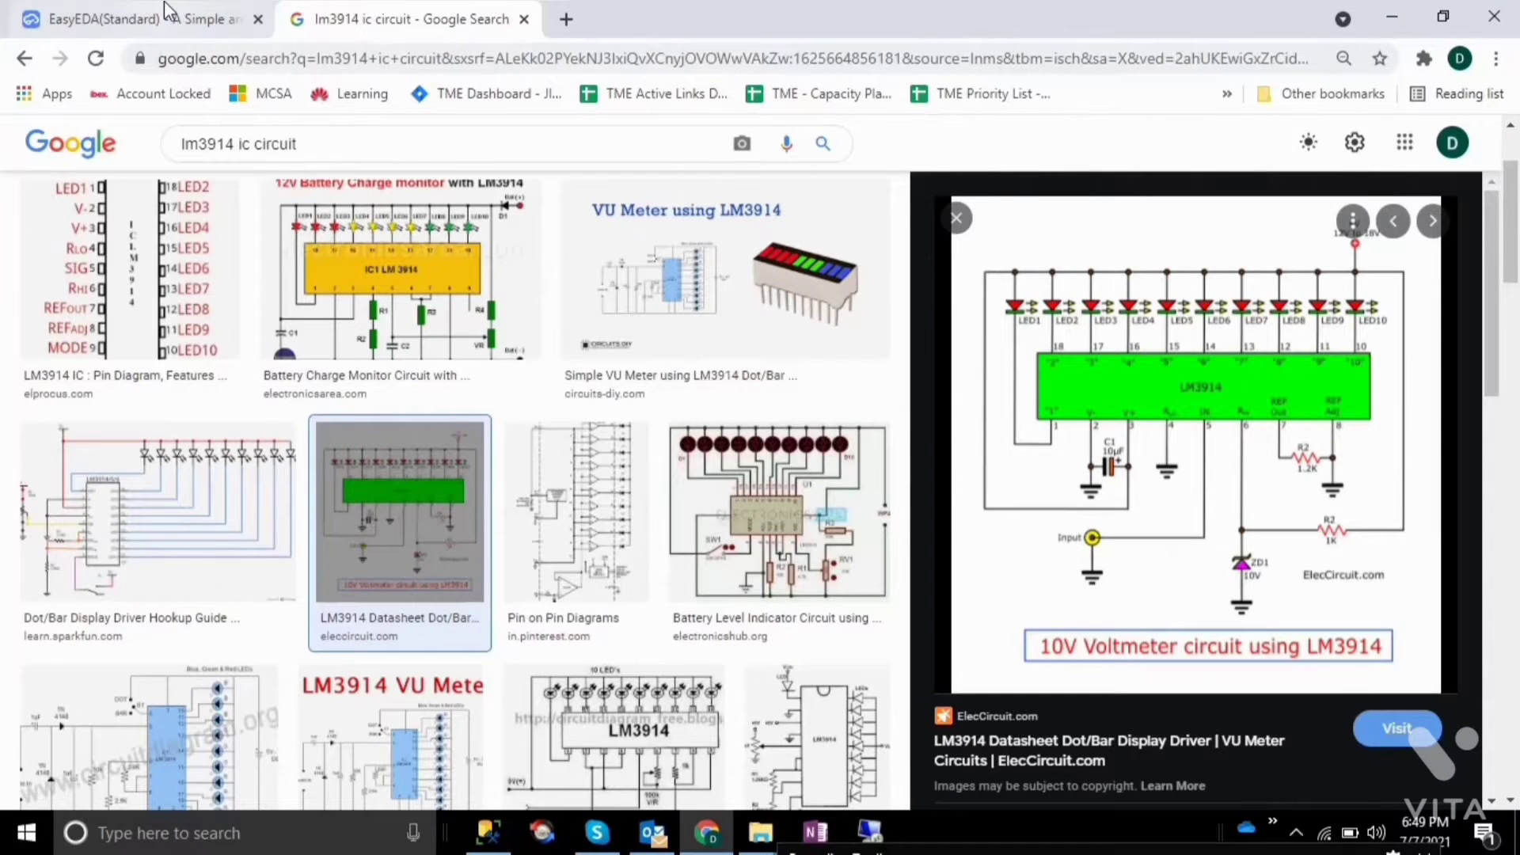
Step: Place a rotated polarized capacitor C1 on the GND wire below the LM3914 and edit its value label
left_click(164, 17)
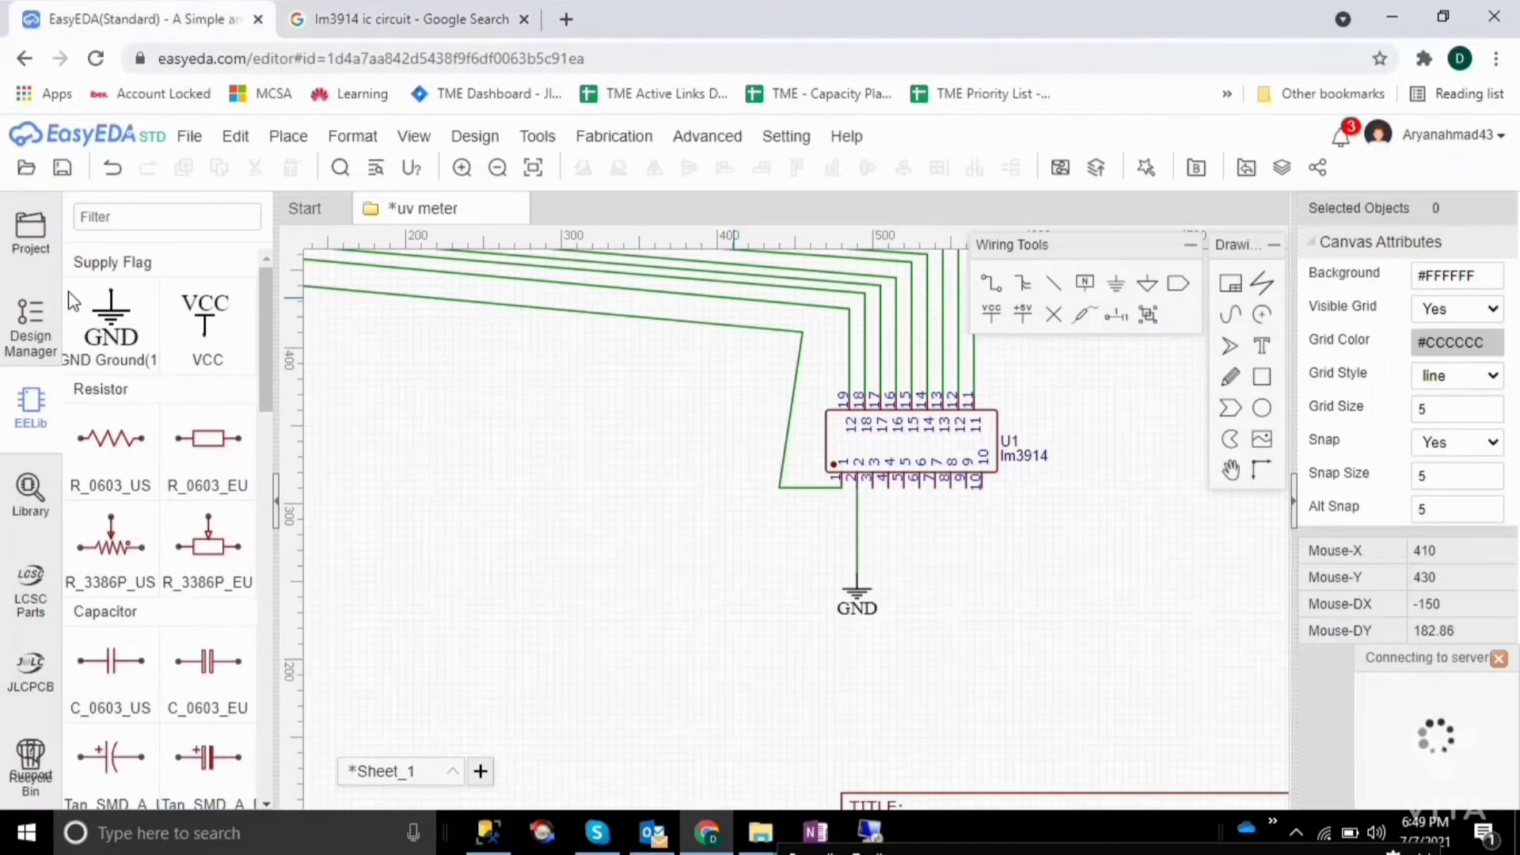
left_click(187, 752)
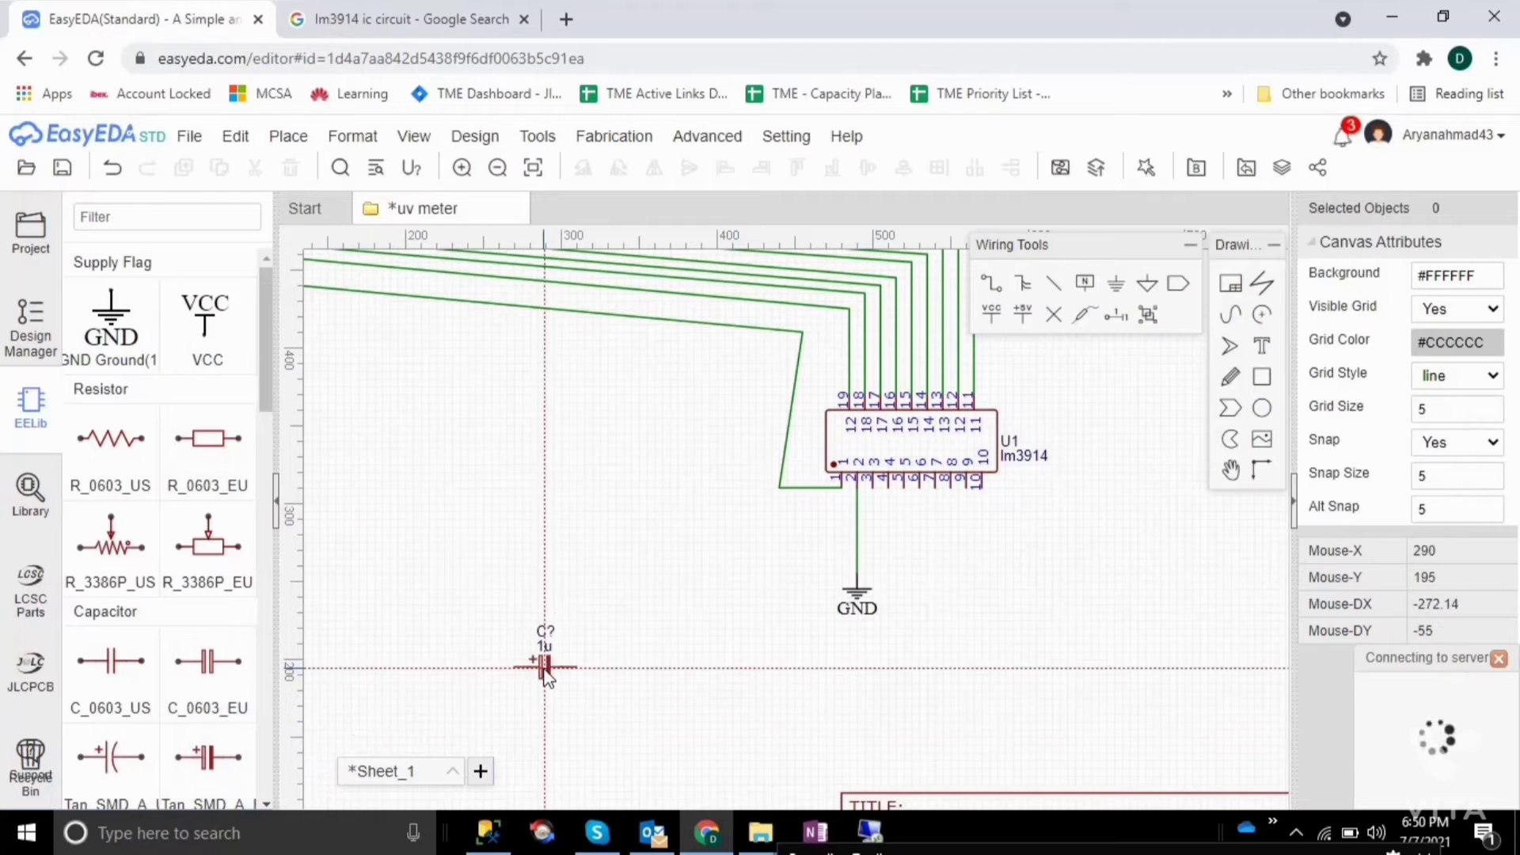
key("space")
key("space")
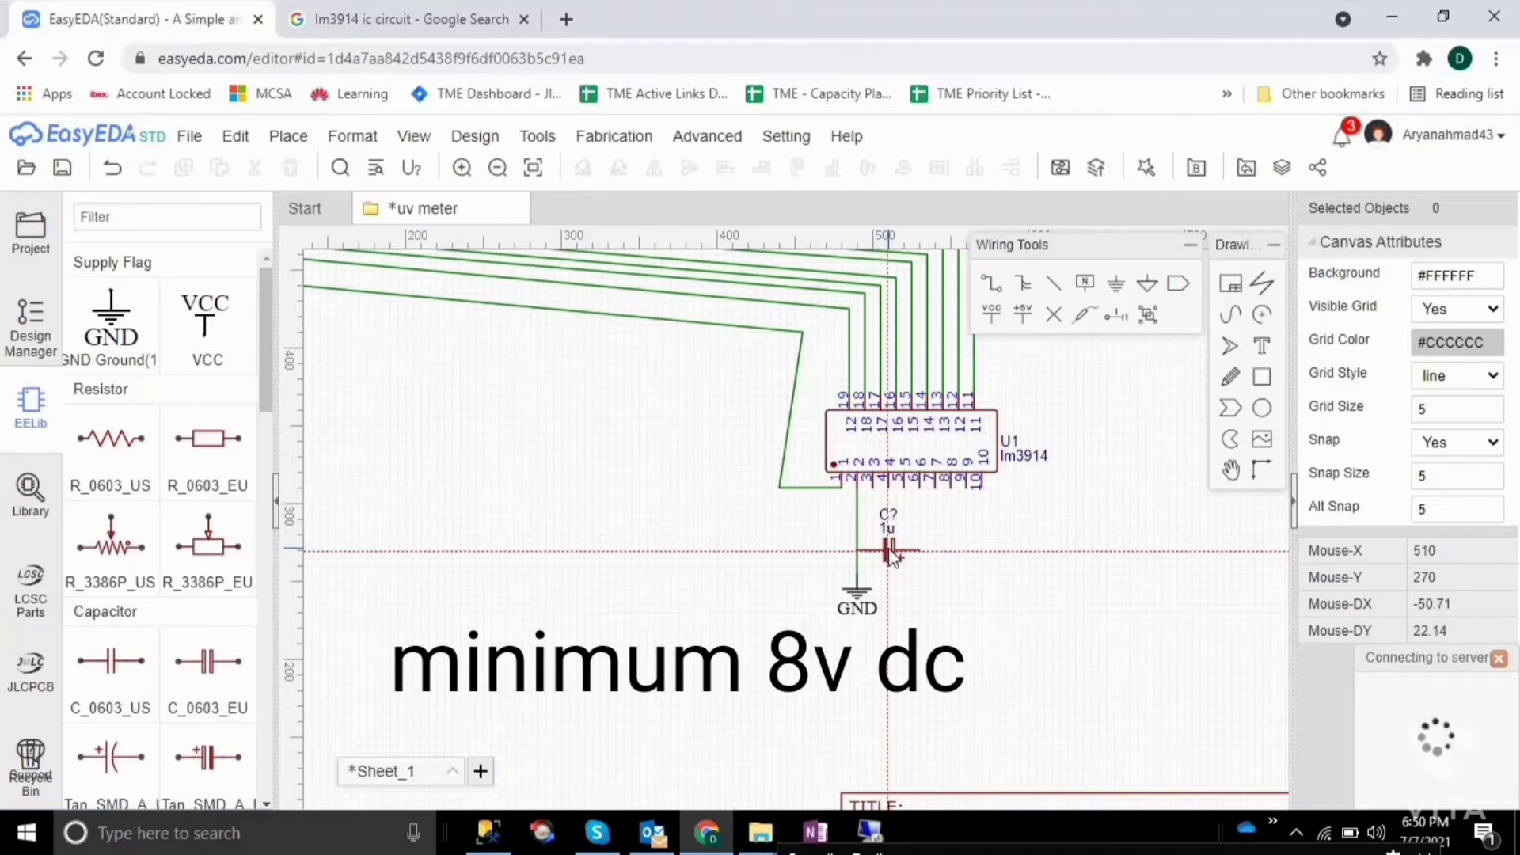
left_click(893, 555)
key("Escape")
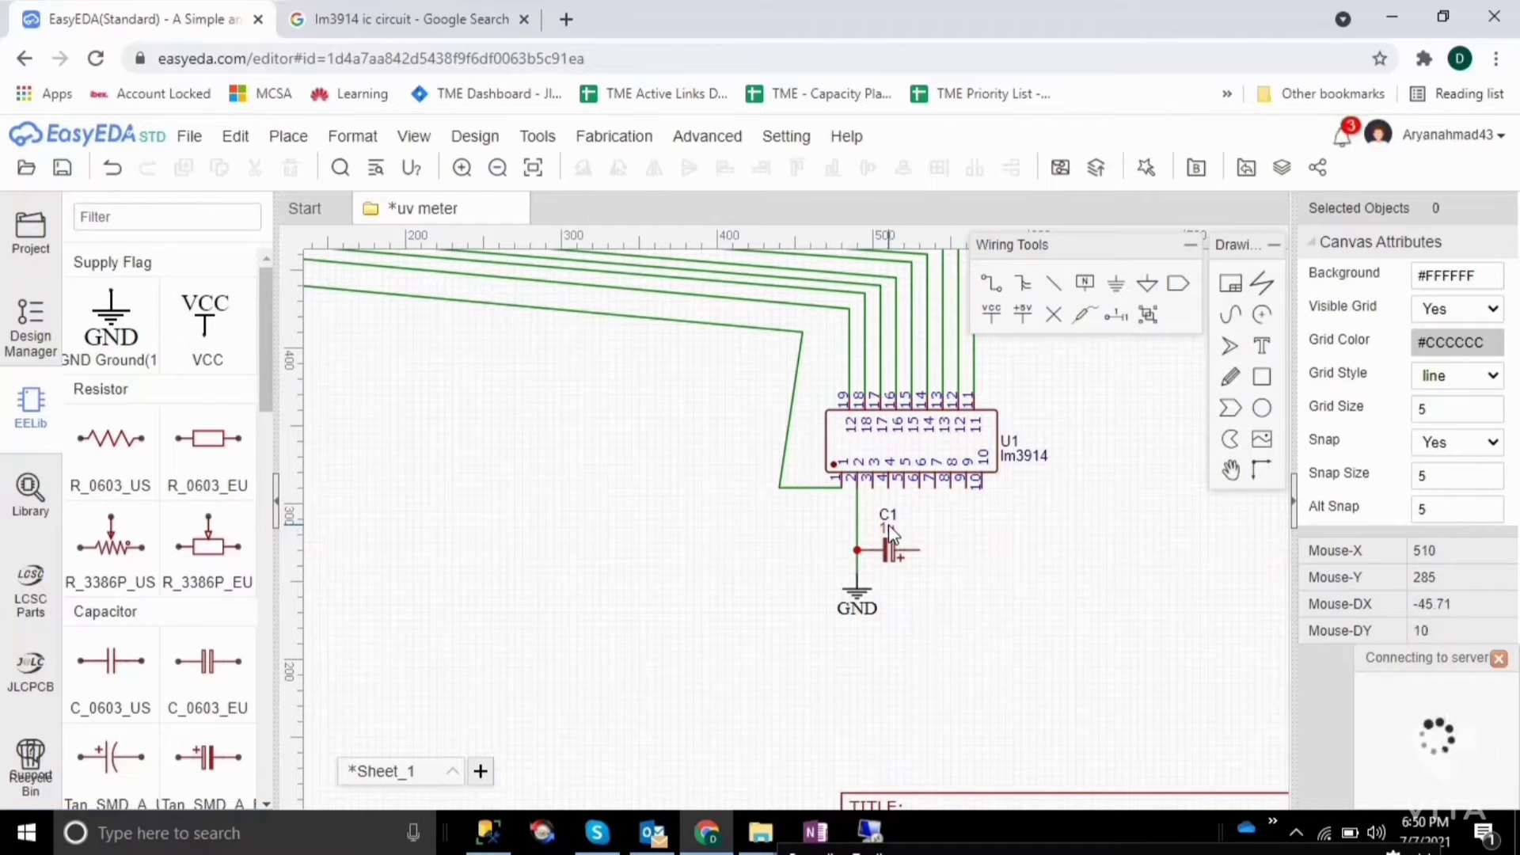
double_click(891, 529)
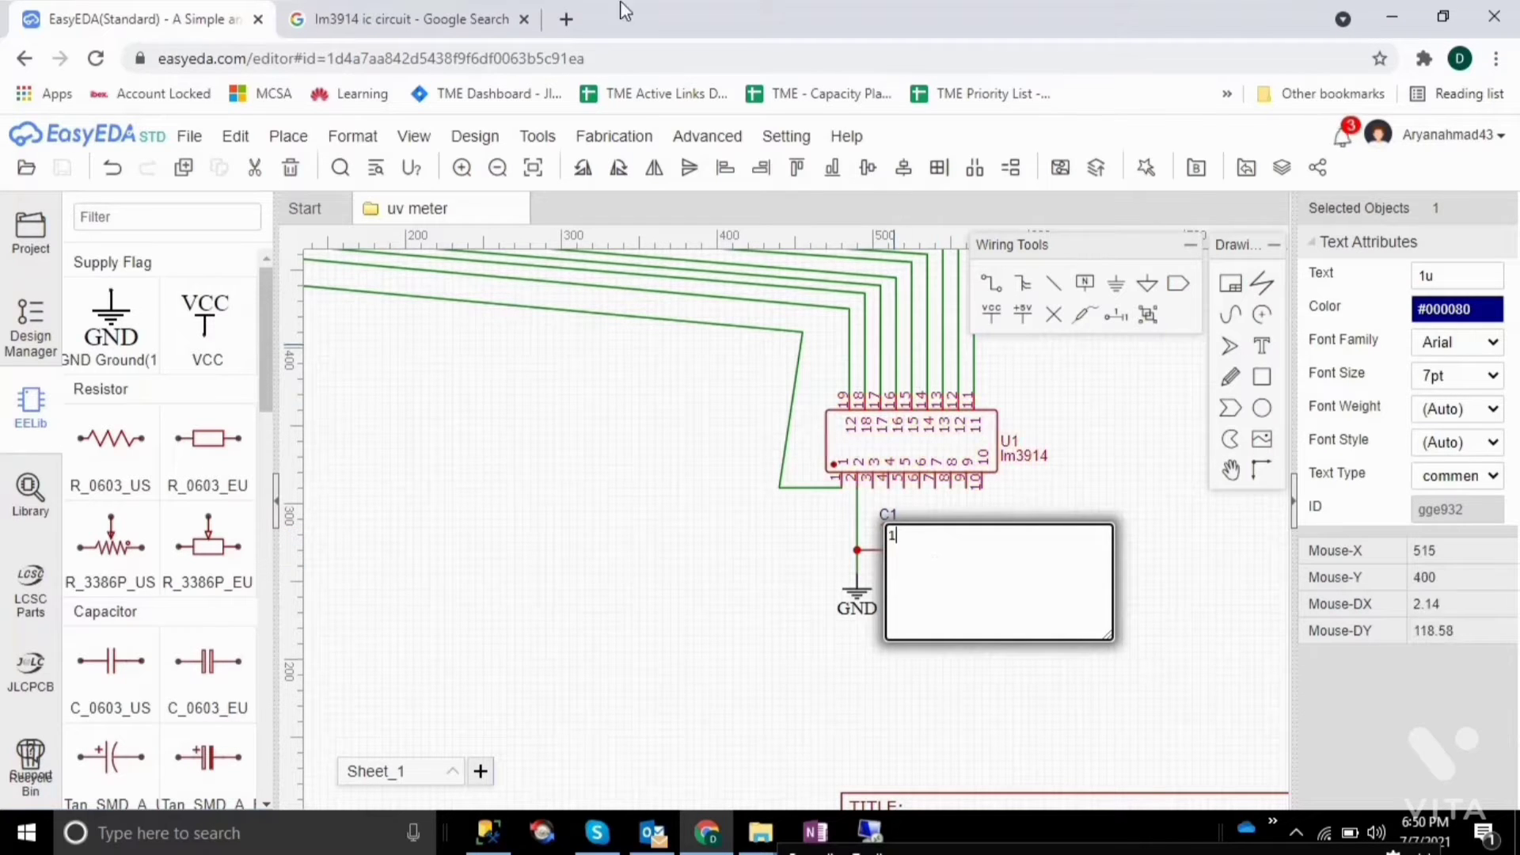
left_click(438, 15)
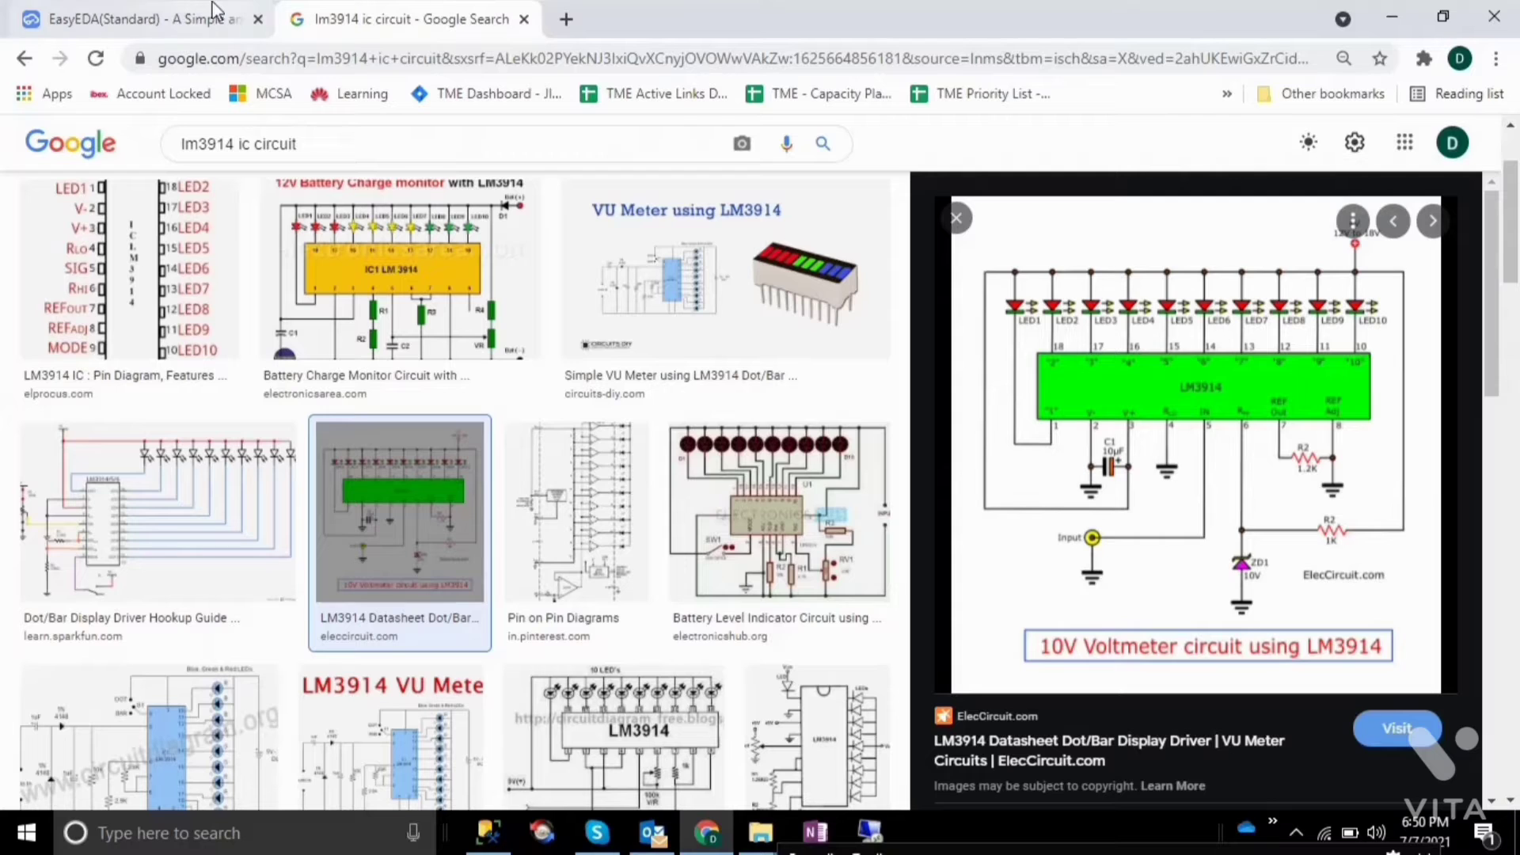
left_click(191, 17)
Step: Relabel capacitor C1 as '10uf 35v'
left_click(345, 138)
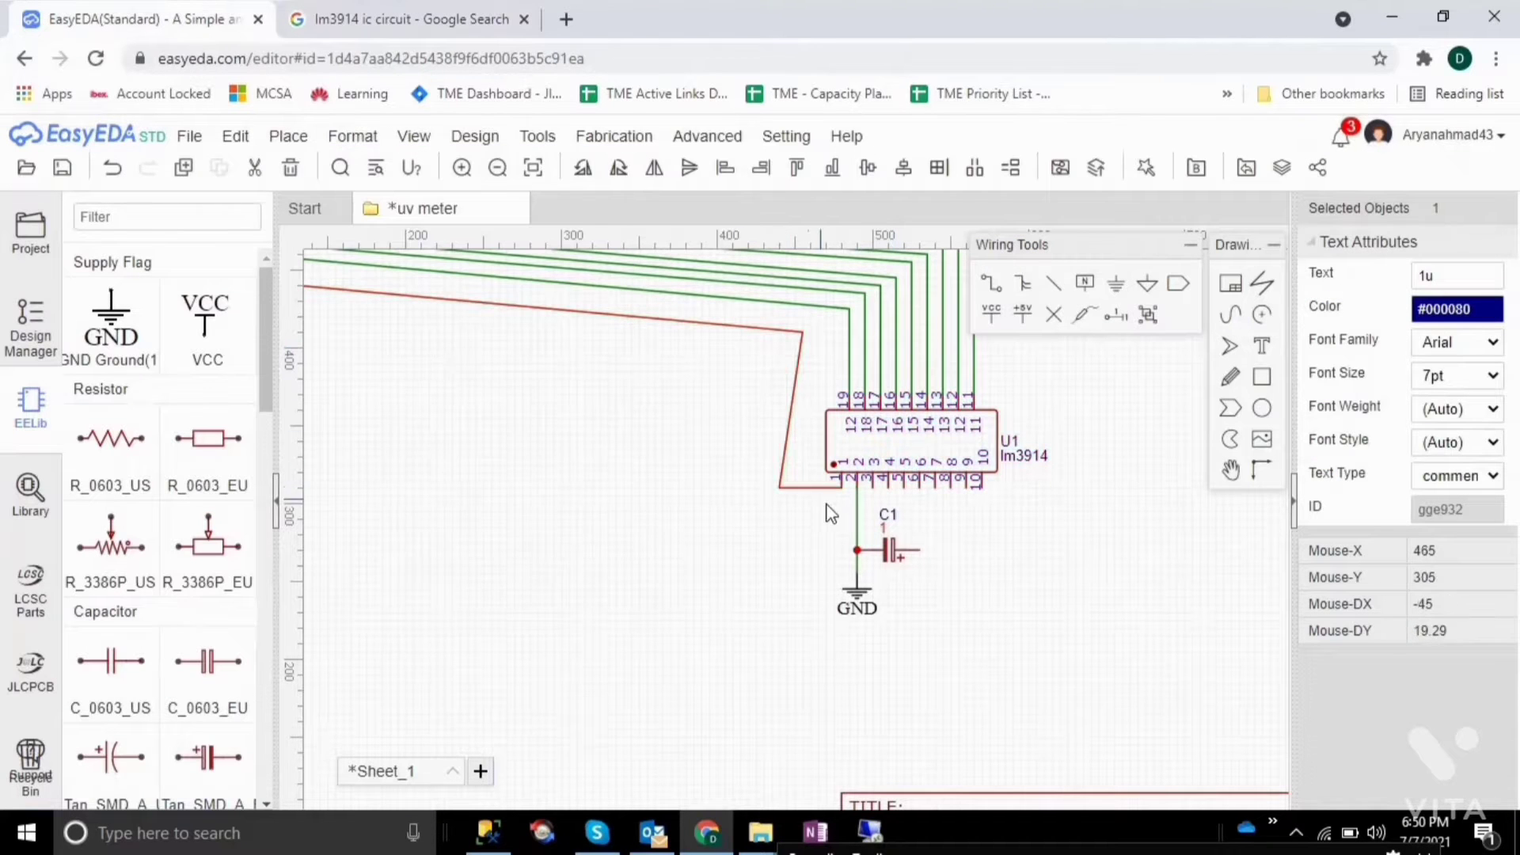
double_click(885, 529)
type("10uf 35v")
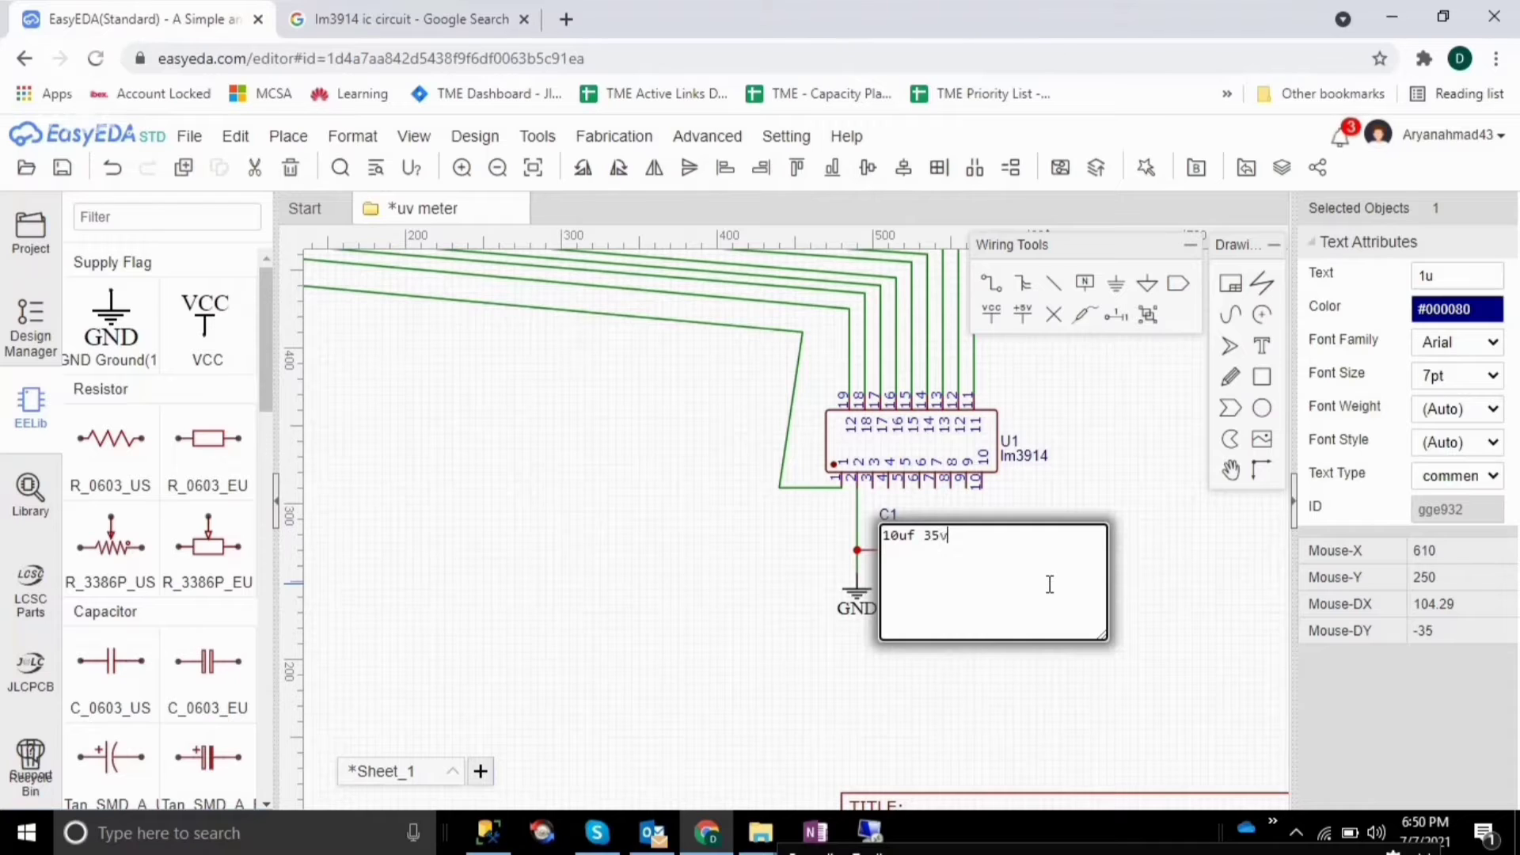
left_click(811, 642)
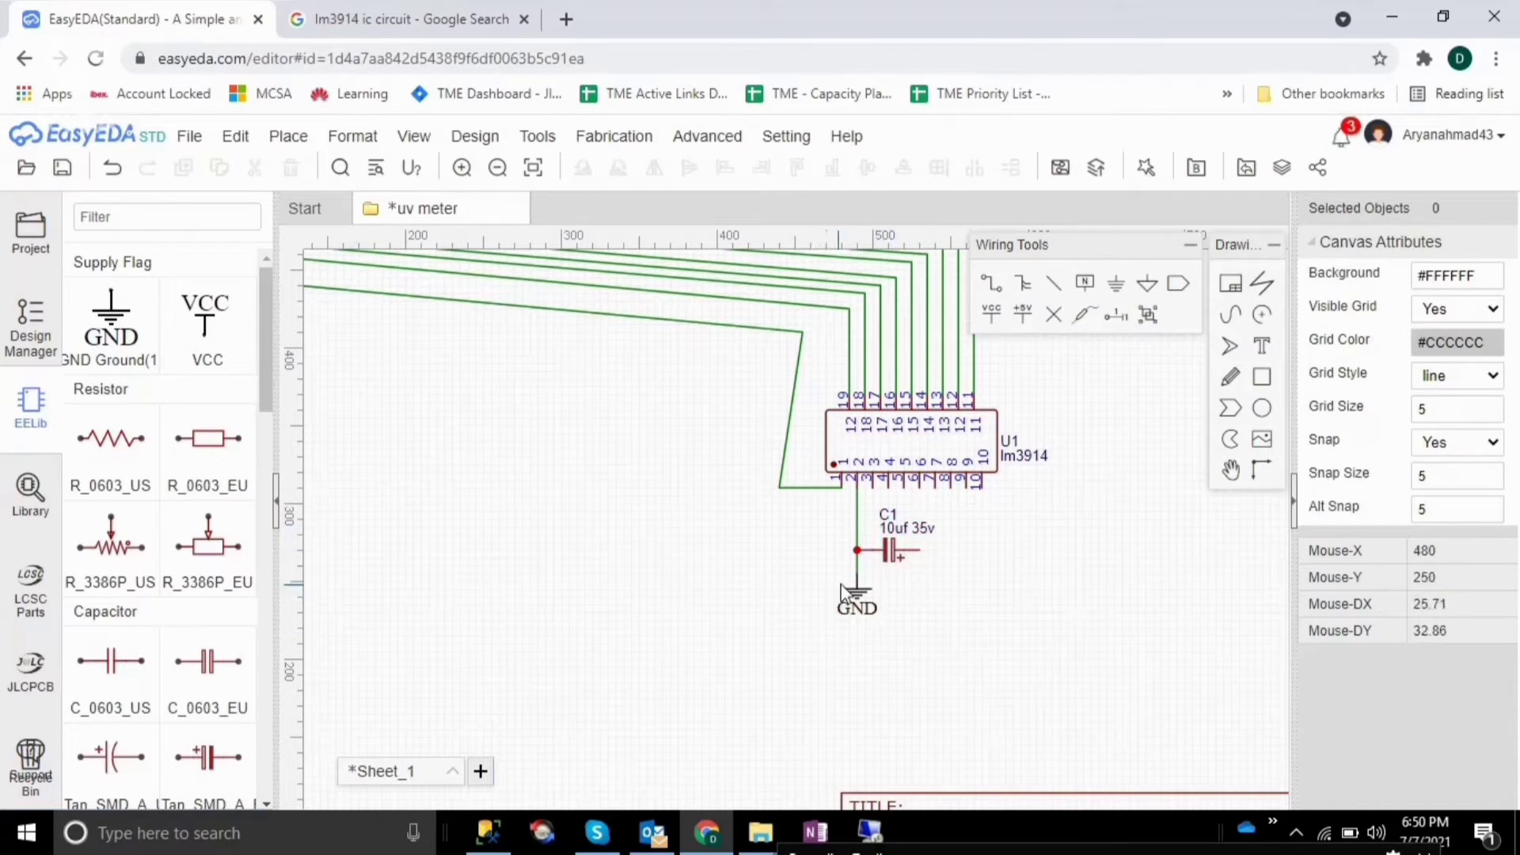
Step: Move the GND symbol and C1 further down the wire, then check the reference image
left_click_drag(857, 595, 857, 719)
left_click(900, 556)
left_click_drag(899, 556, 893, 615)
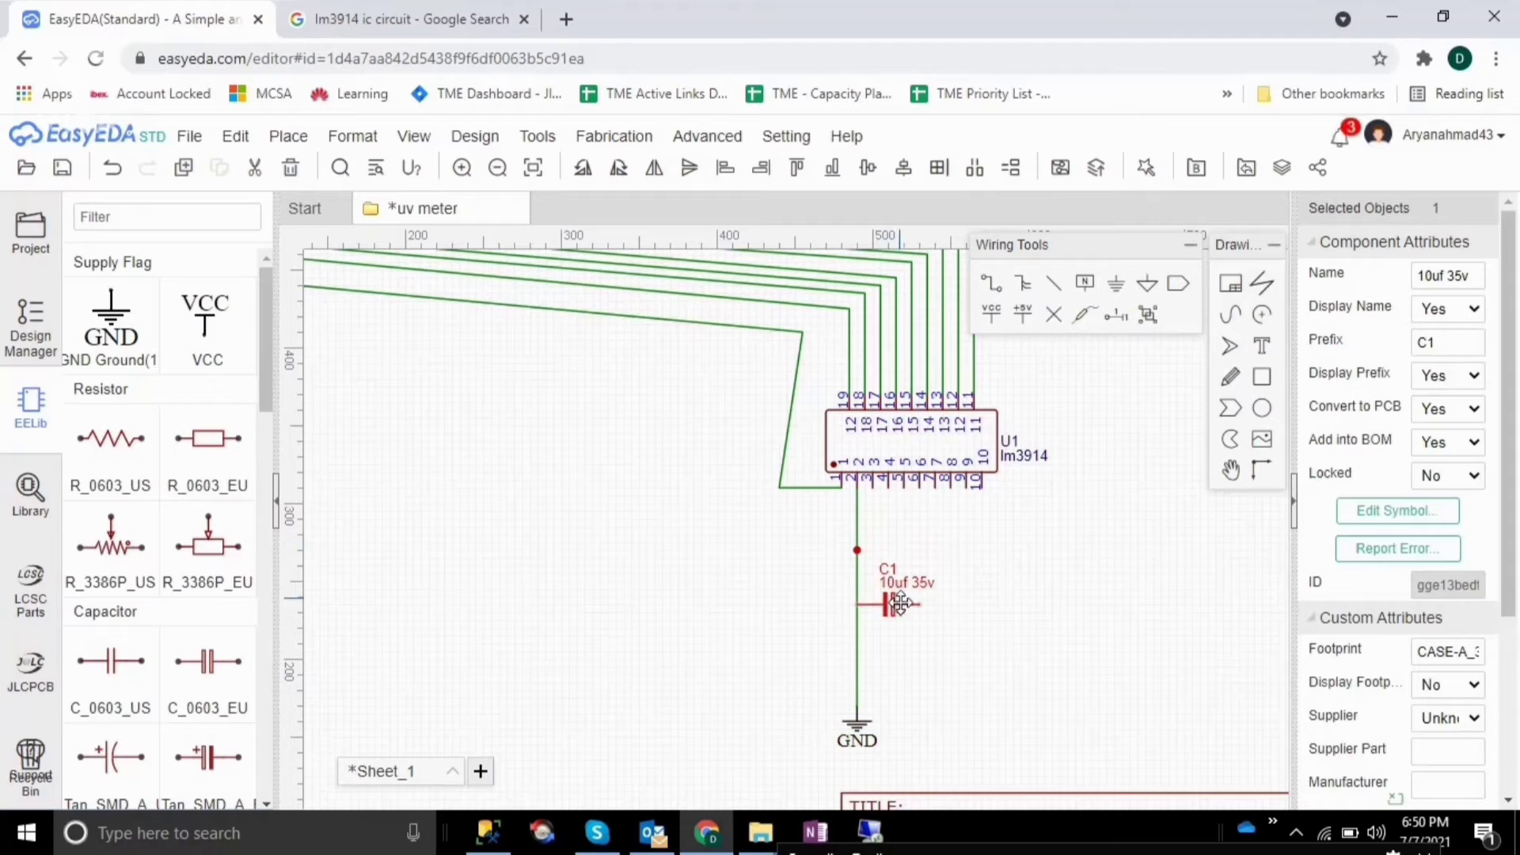
left_click(1018, 617)
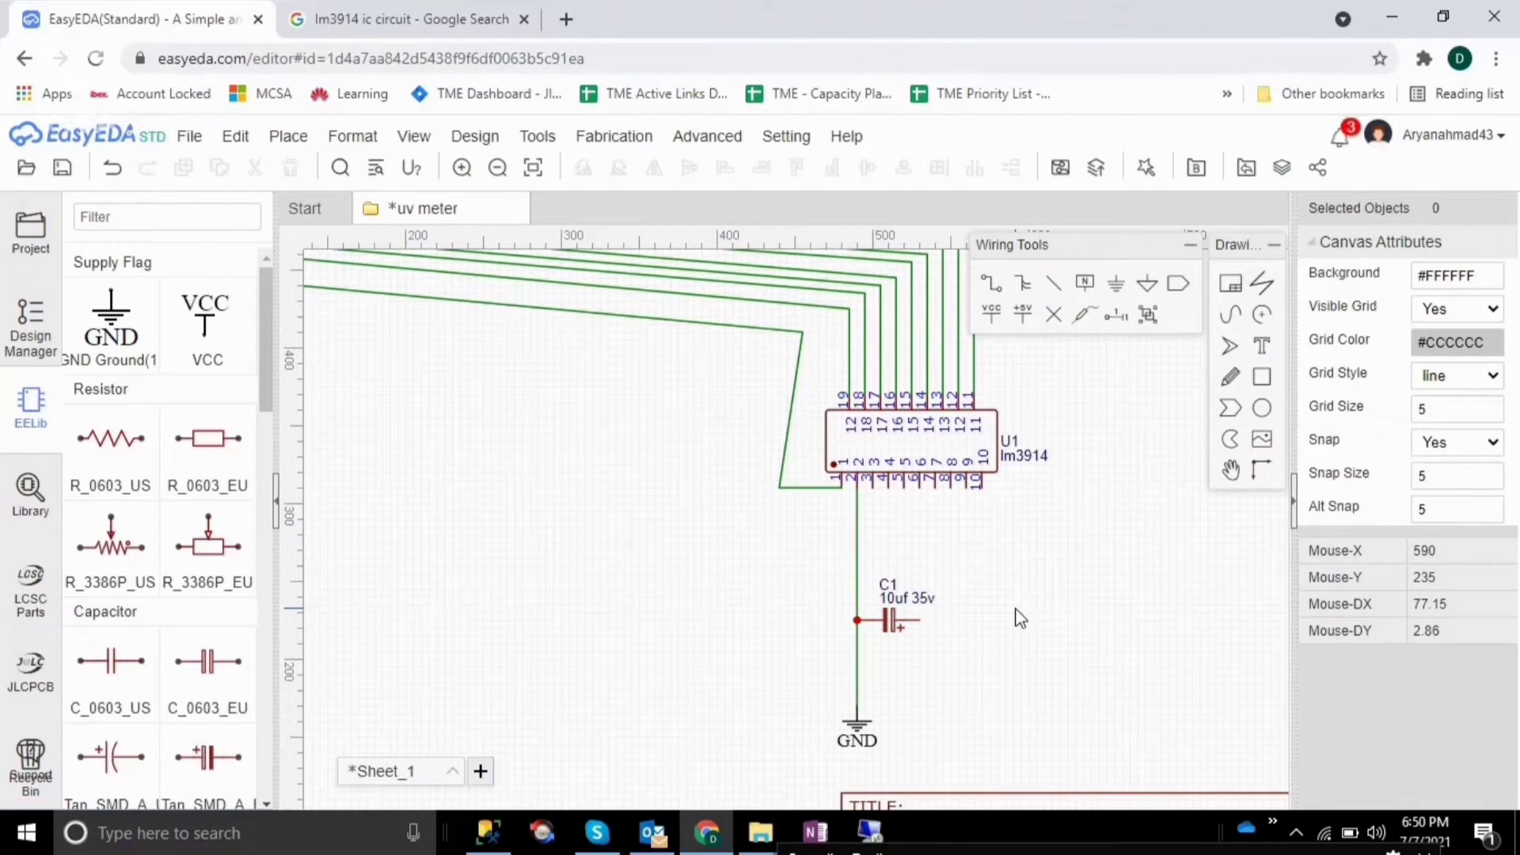
left_click(466, 7)
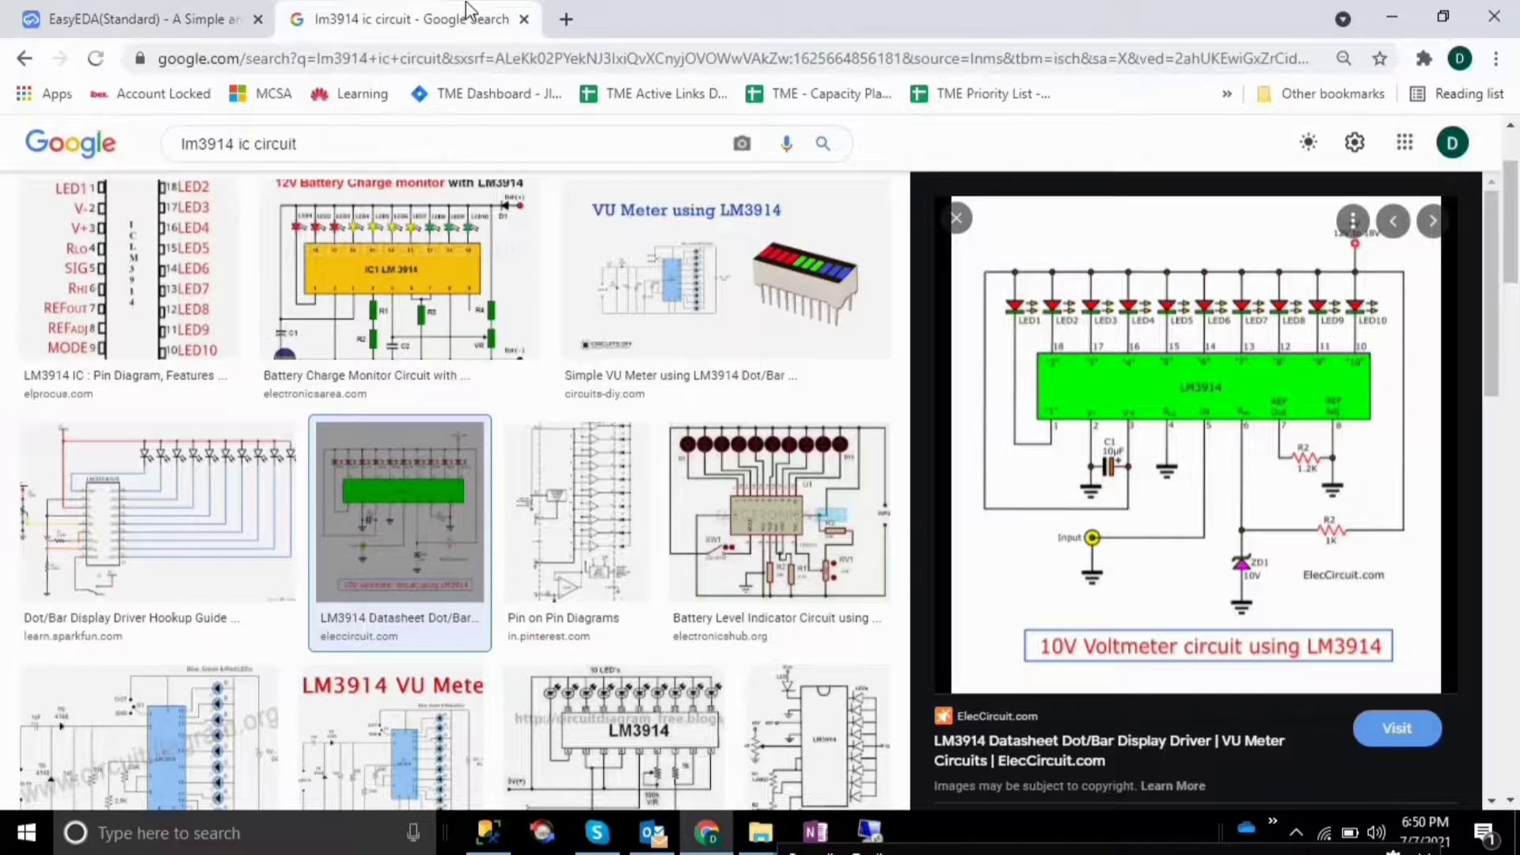
left_click(234, 10)
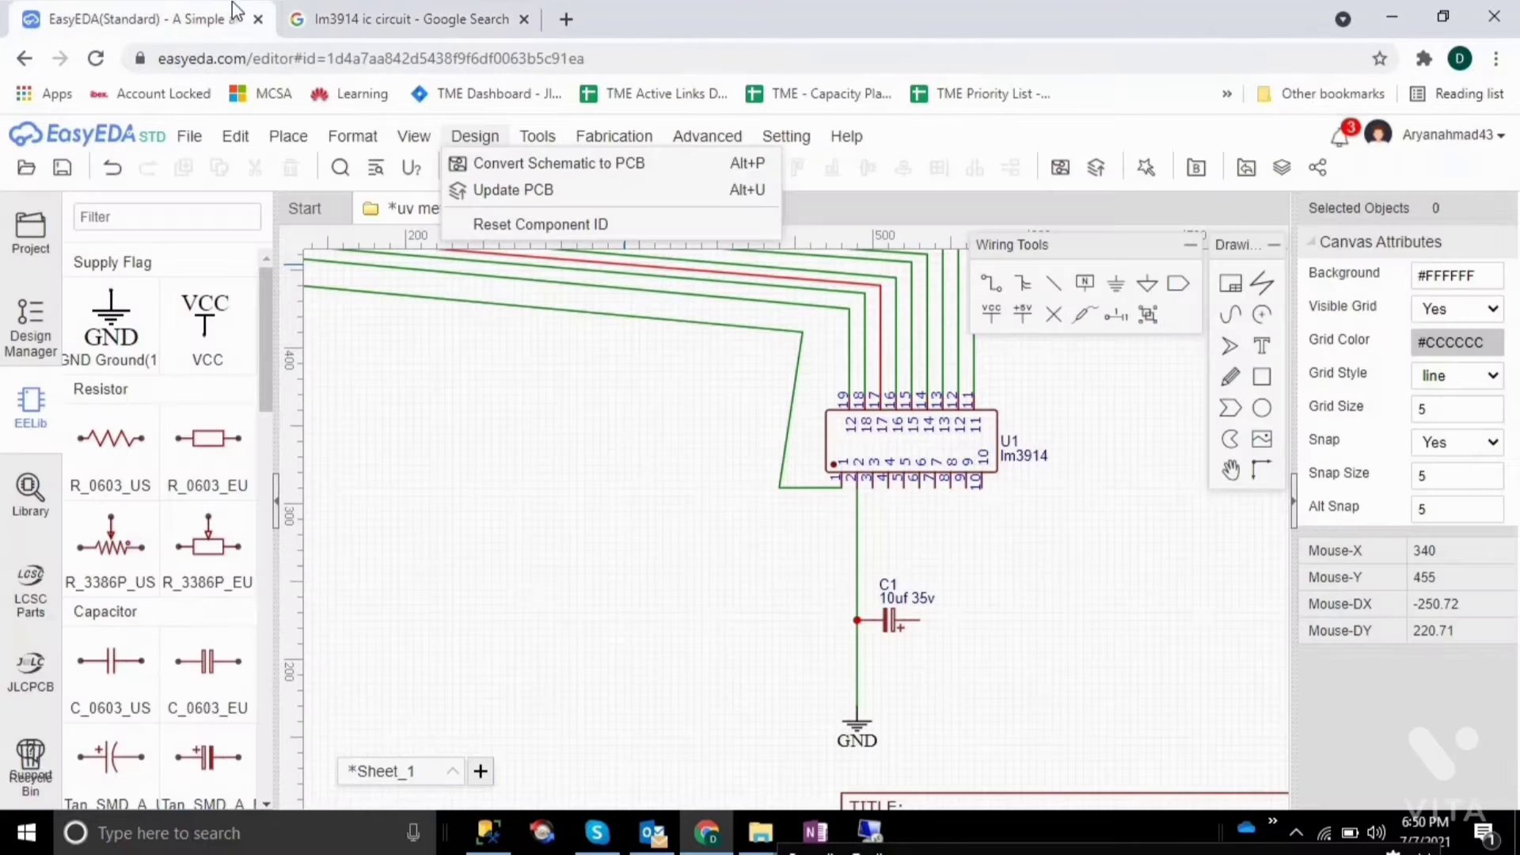
right_click(260, 309)
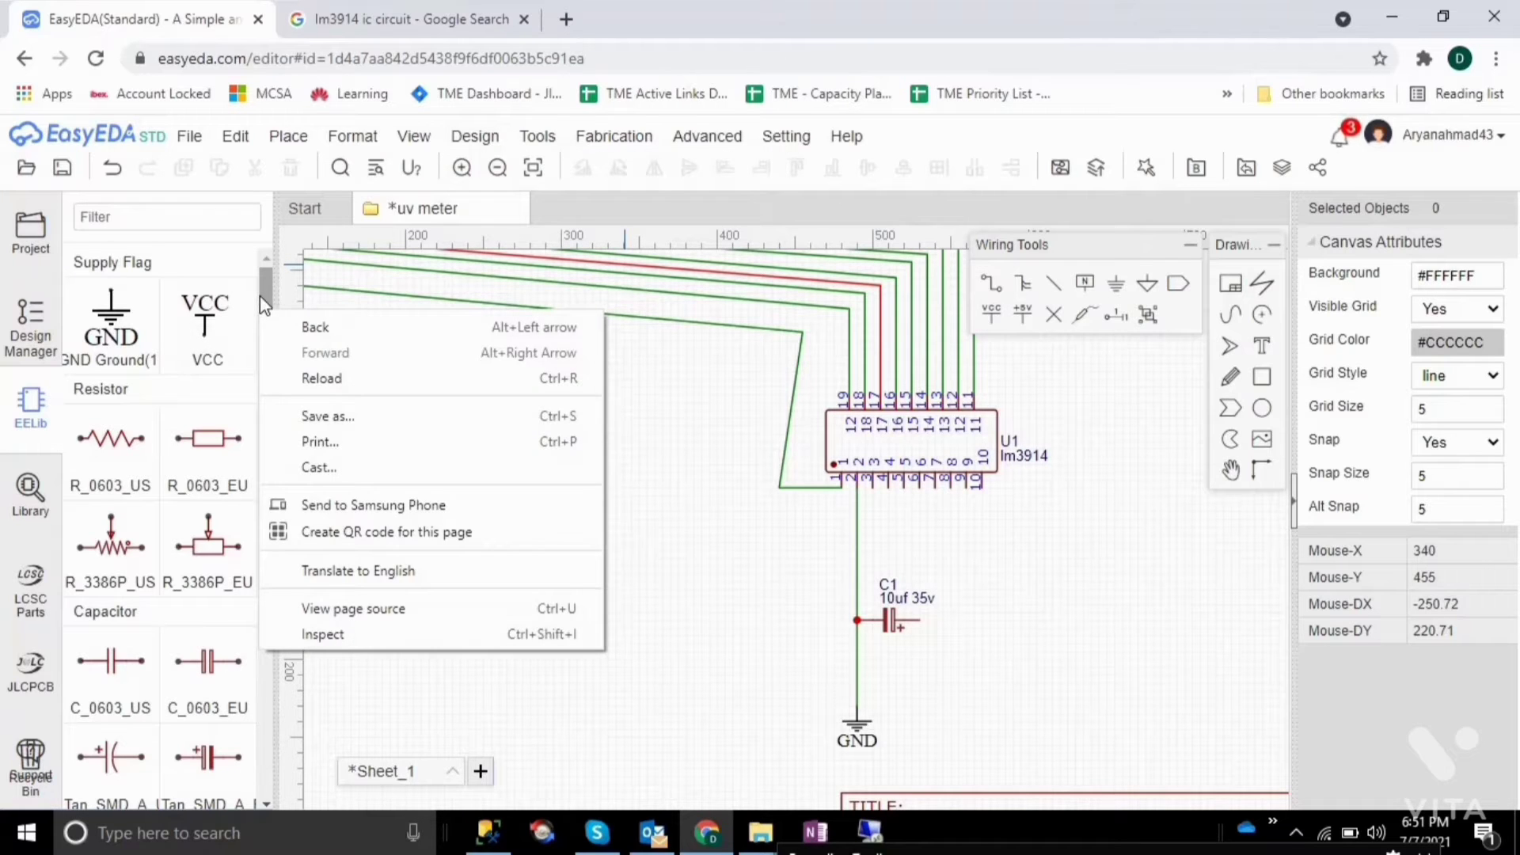
left_click(262, 315)
left_click_drag(262, 315, 264, 353)
scroll(263, 342, "down", 3)
scroll(238, 356, "down", 4)
scroll(226, 309, "up", 10)
scroll(216, 256, "down", 3)
scroll(209, 291, "up", 3)
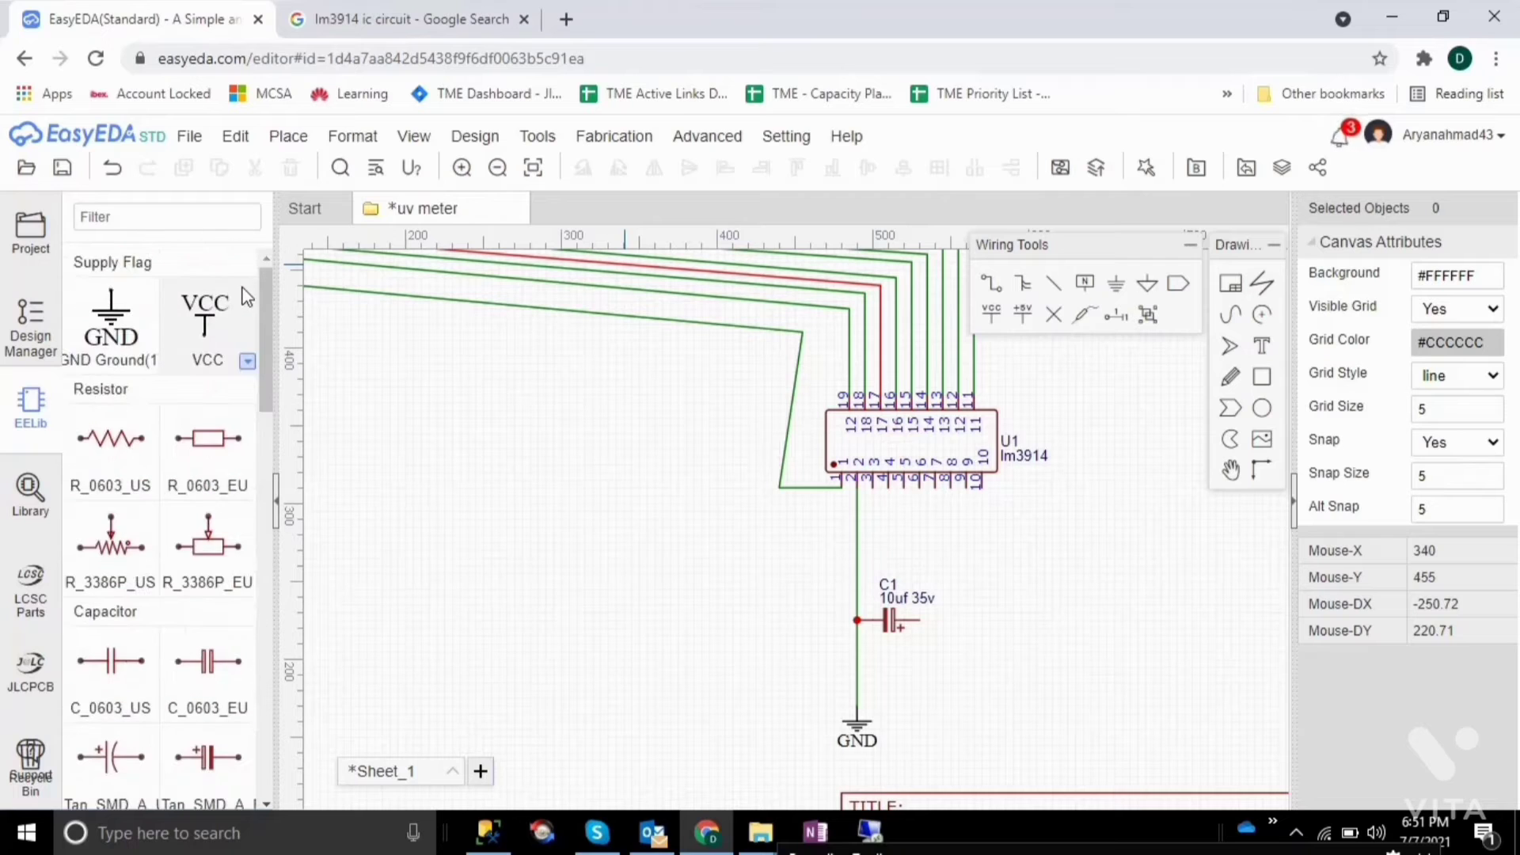
Step: Place a VCC flag below the chip, move it right of C1, and reshape its wire
left_click(207, 303)
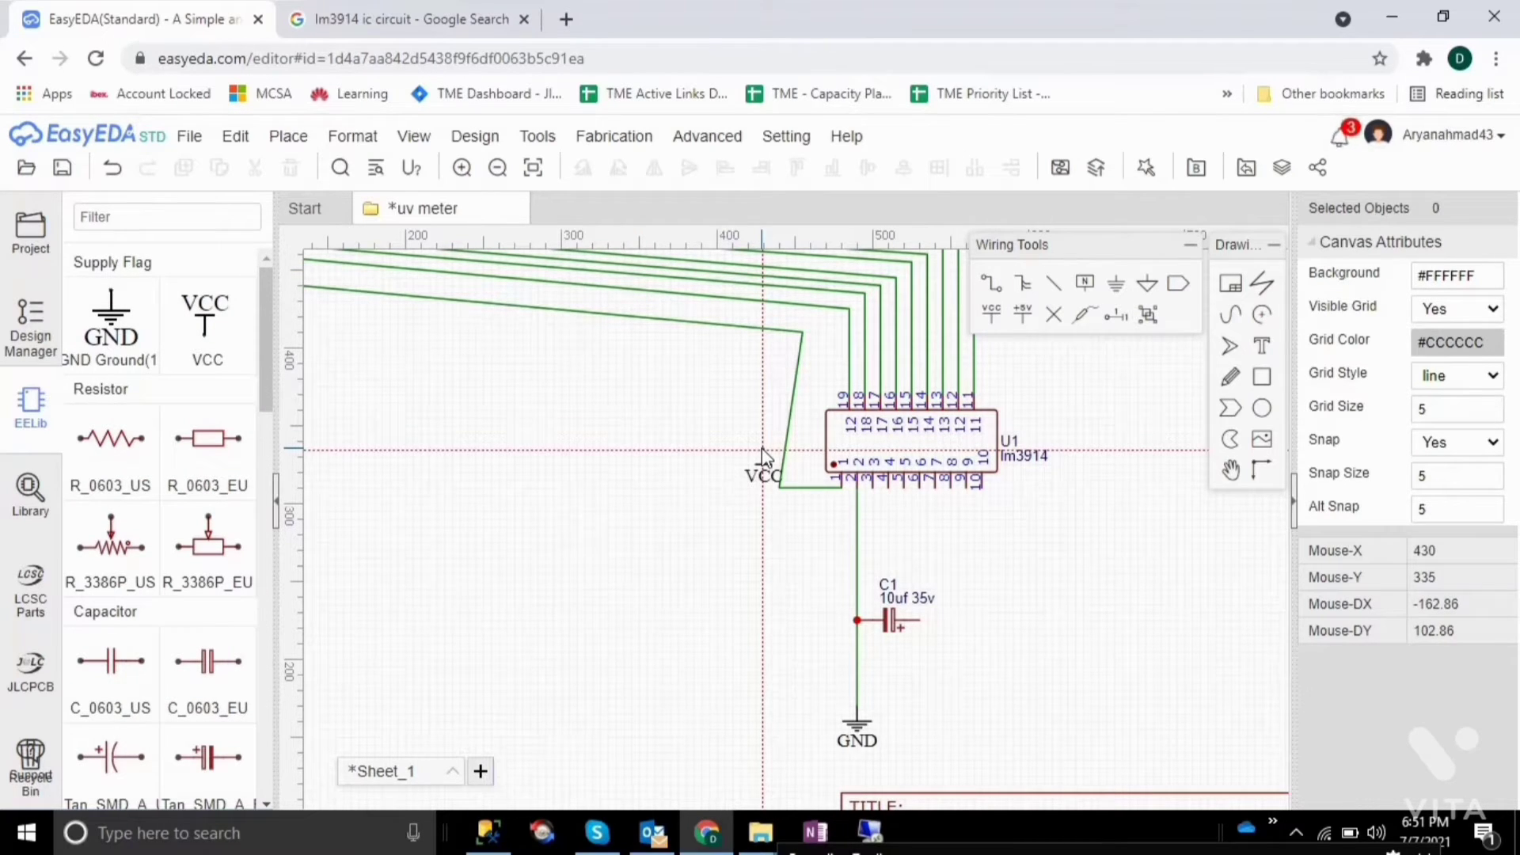
left_click(876, 499)
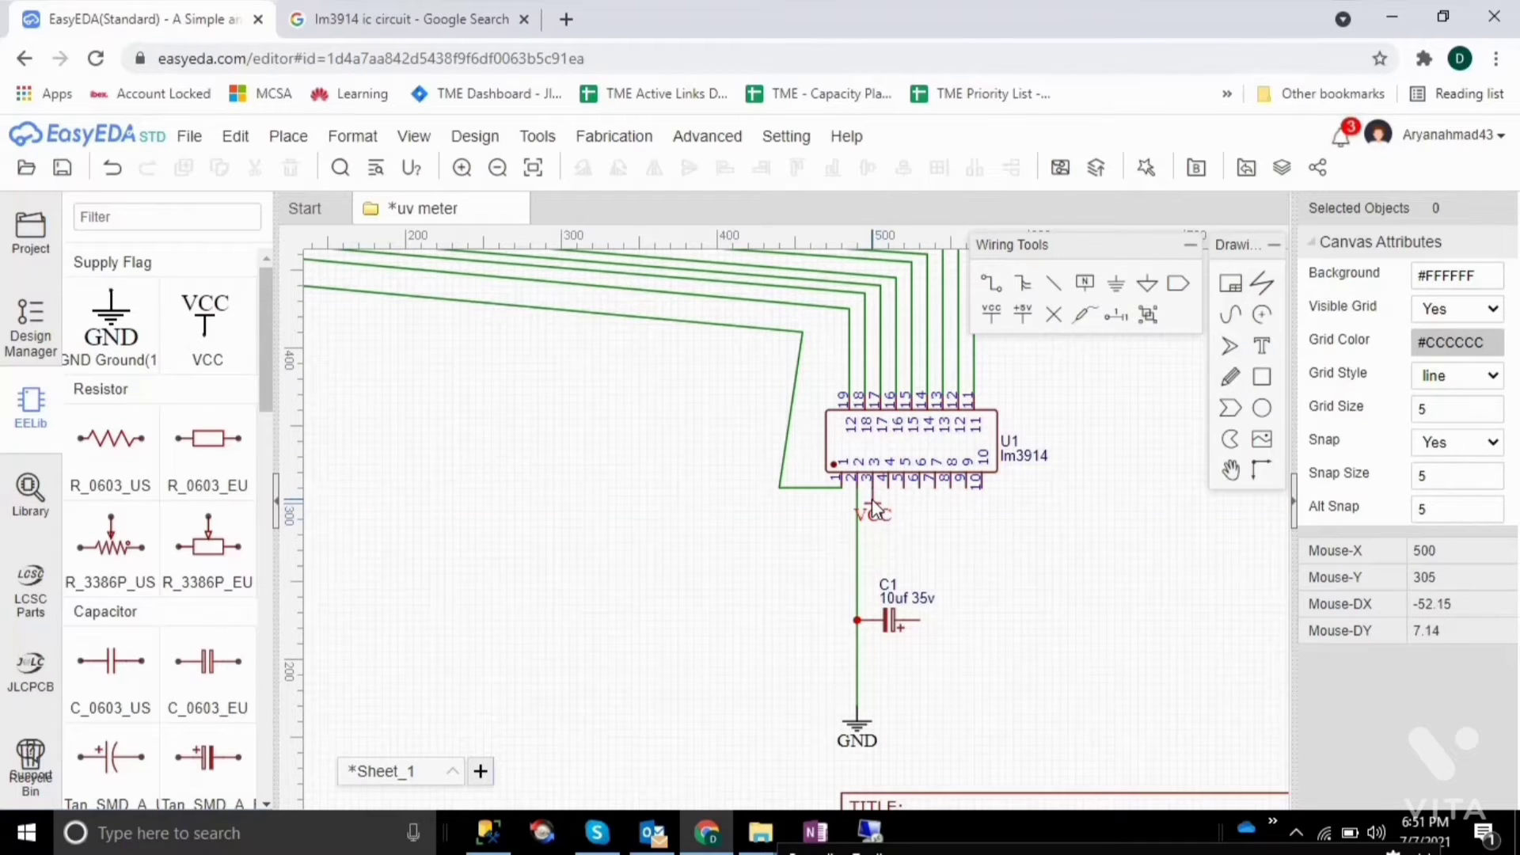
left_click(872, 511)
left_click_drag(873, 511, 990, 582)
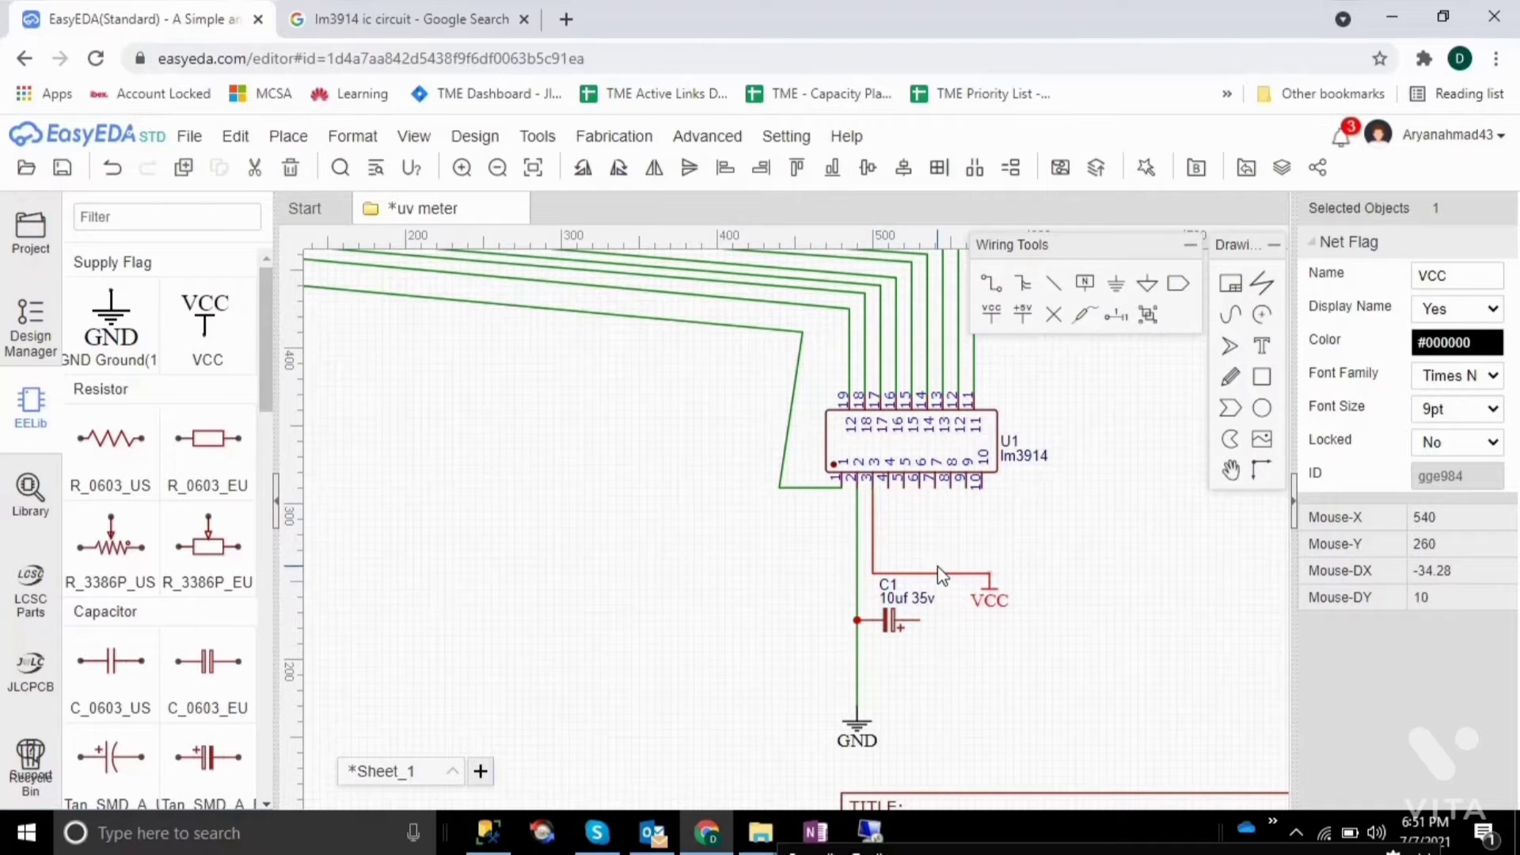
left_click(938, 573)
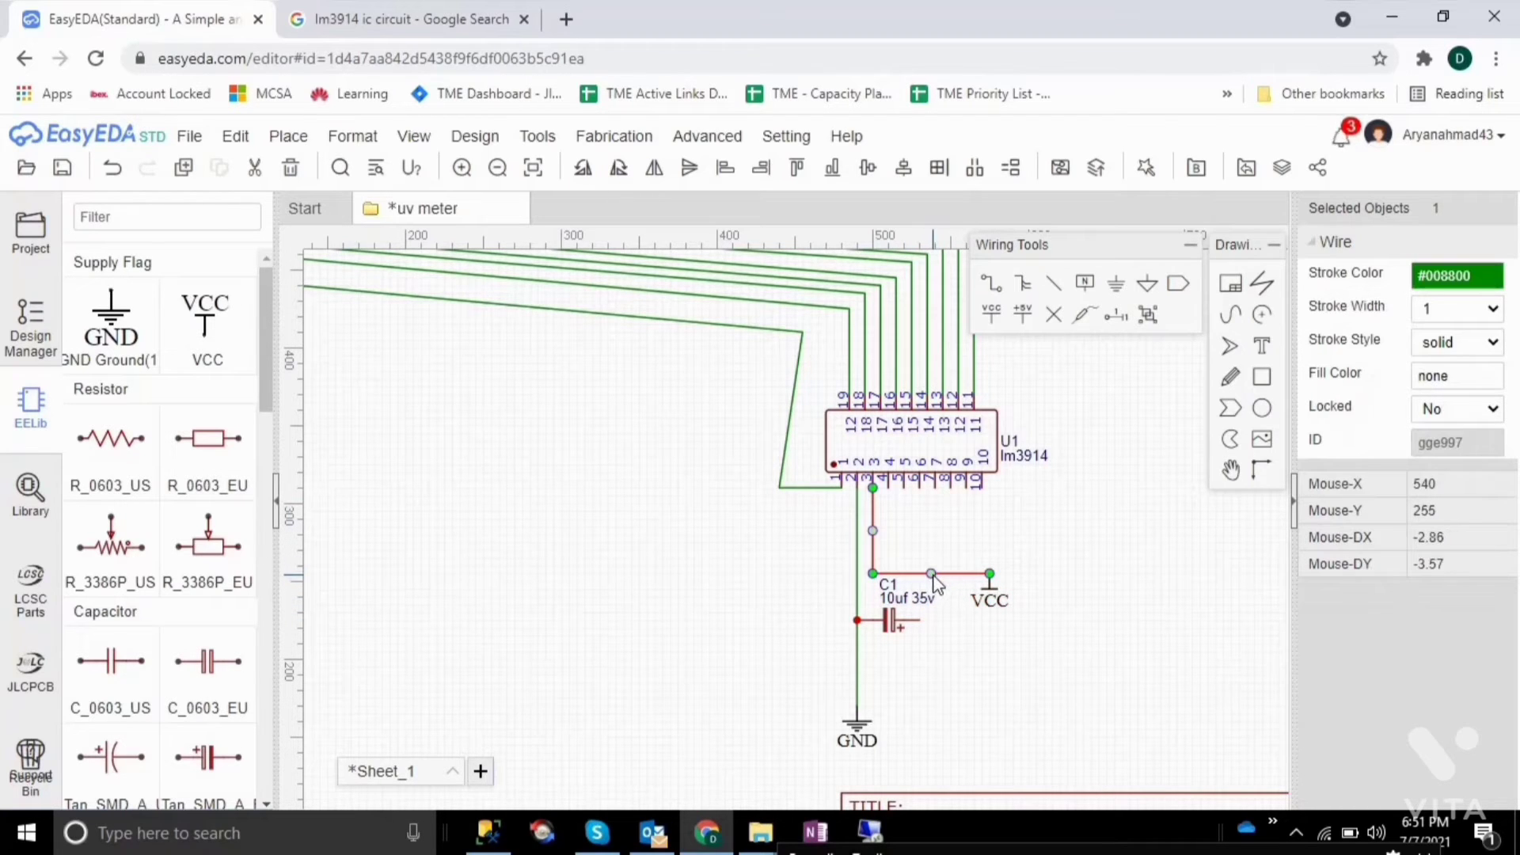
left_click_drag(934, 575, 950, 574)
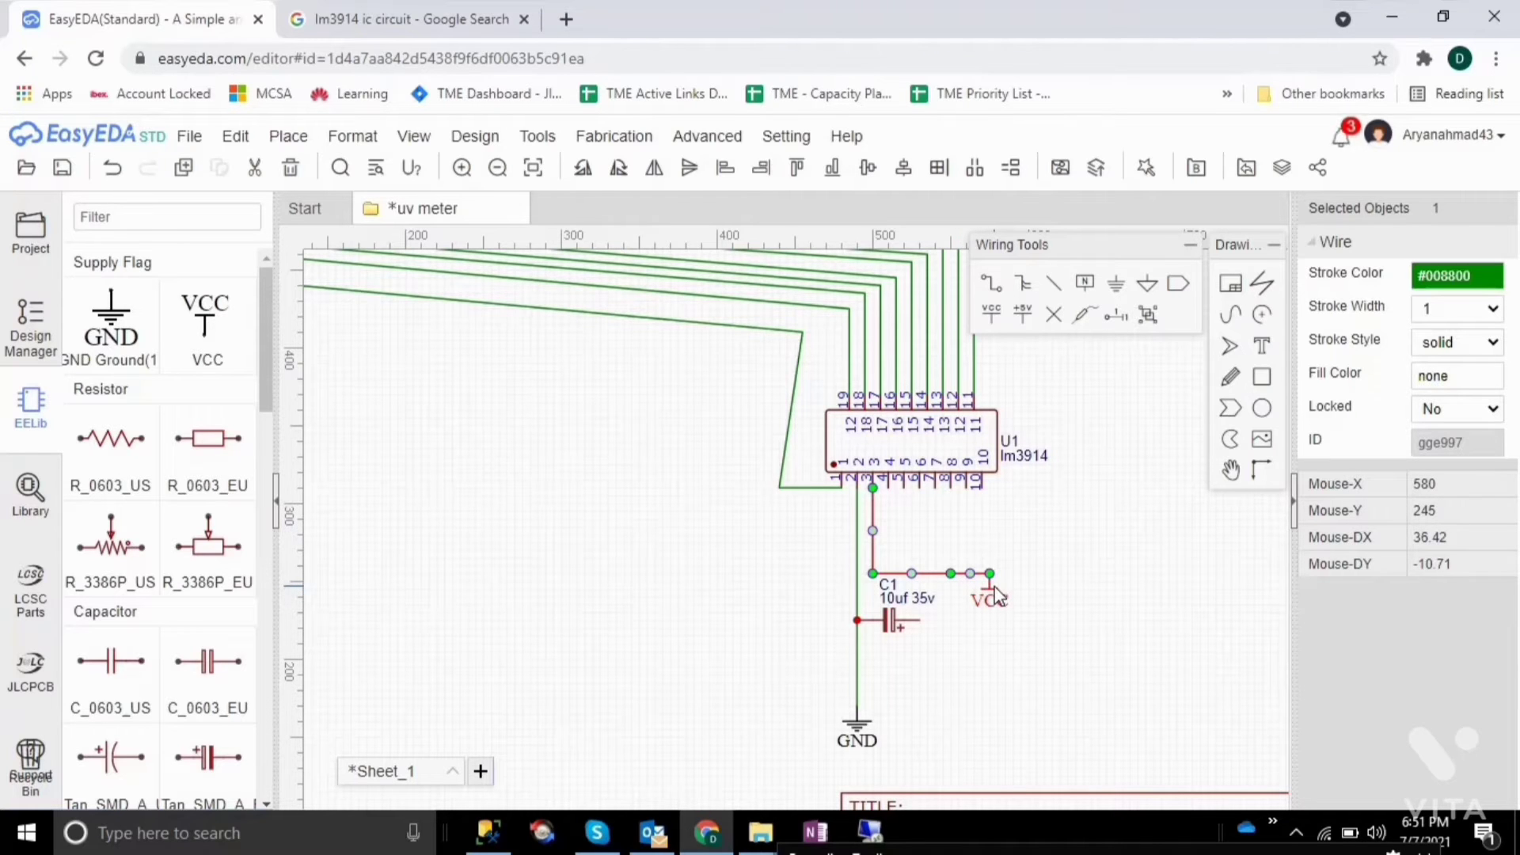
Step: Move the VCC flag below the capacitor and bend its wire near C1's top pin
left_click_drag(995, 596, 929, 668)
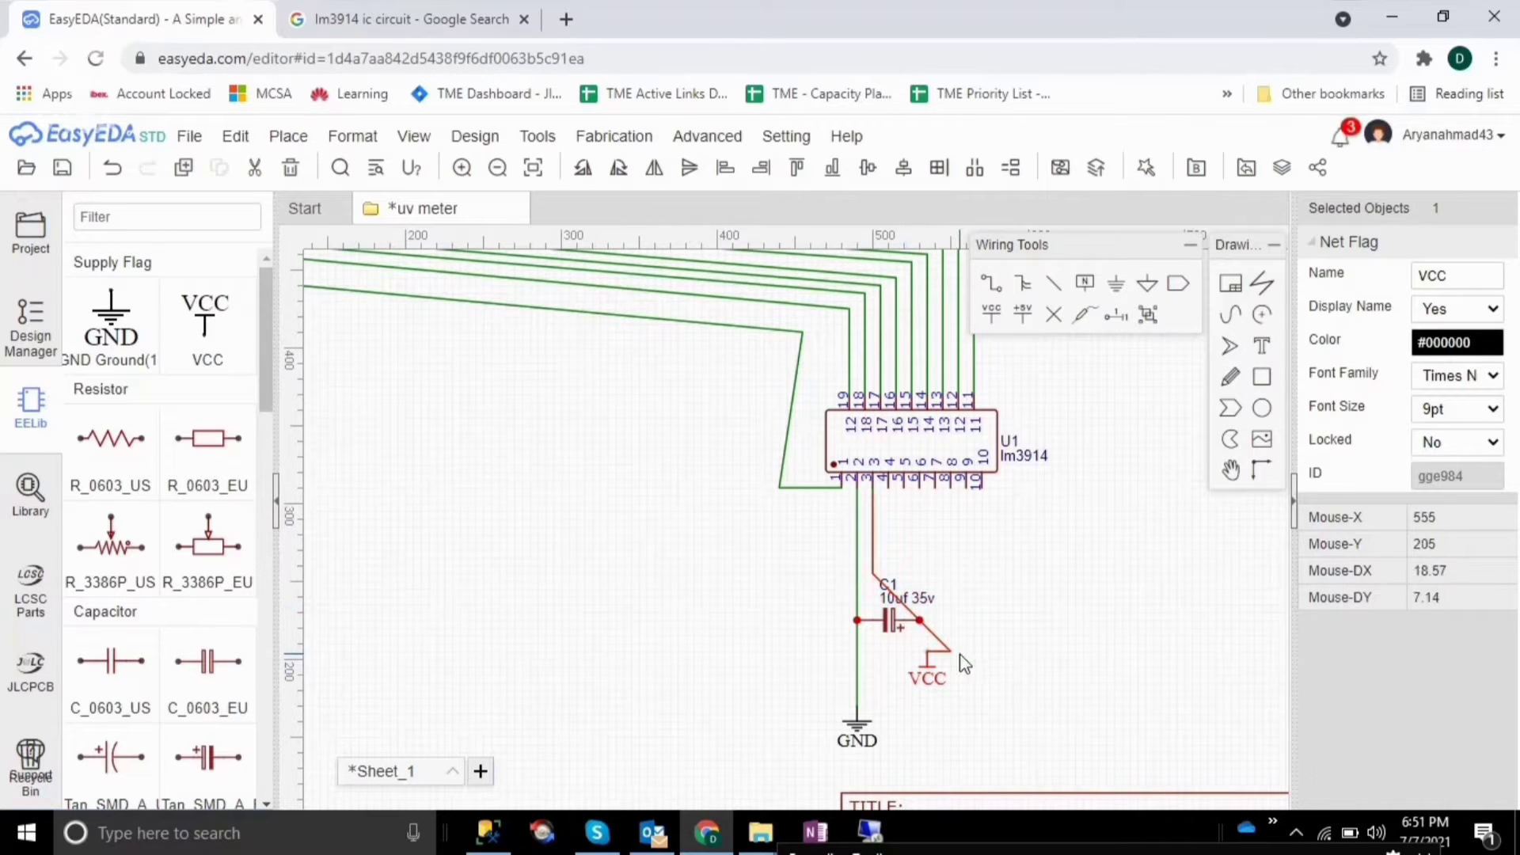
left_click(948, 655)
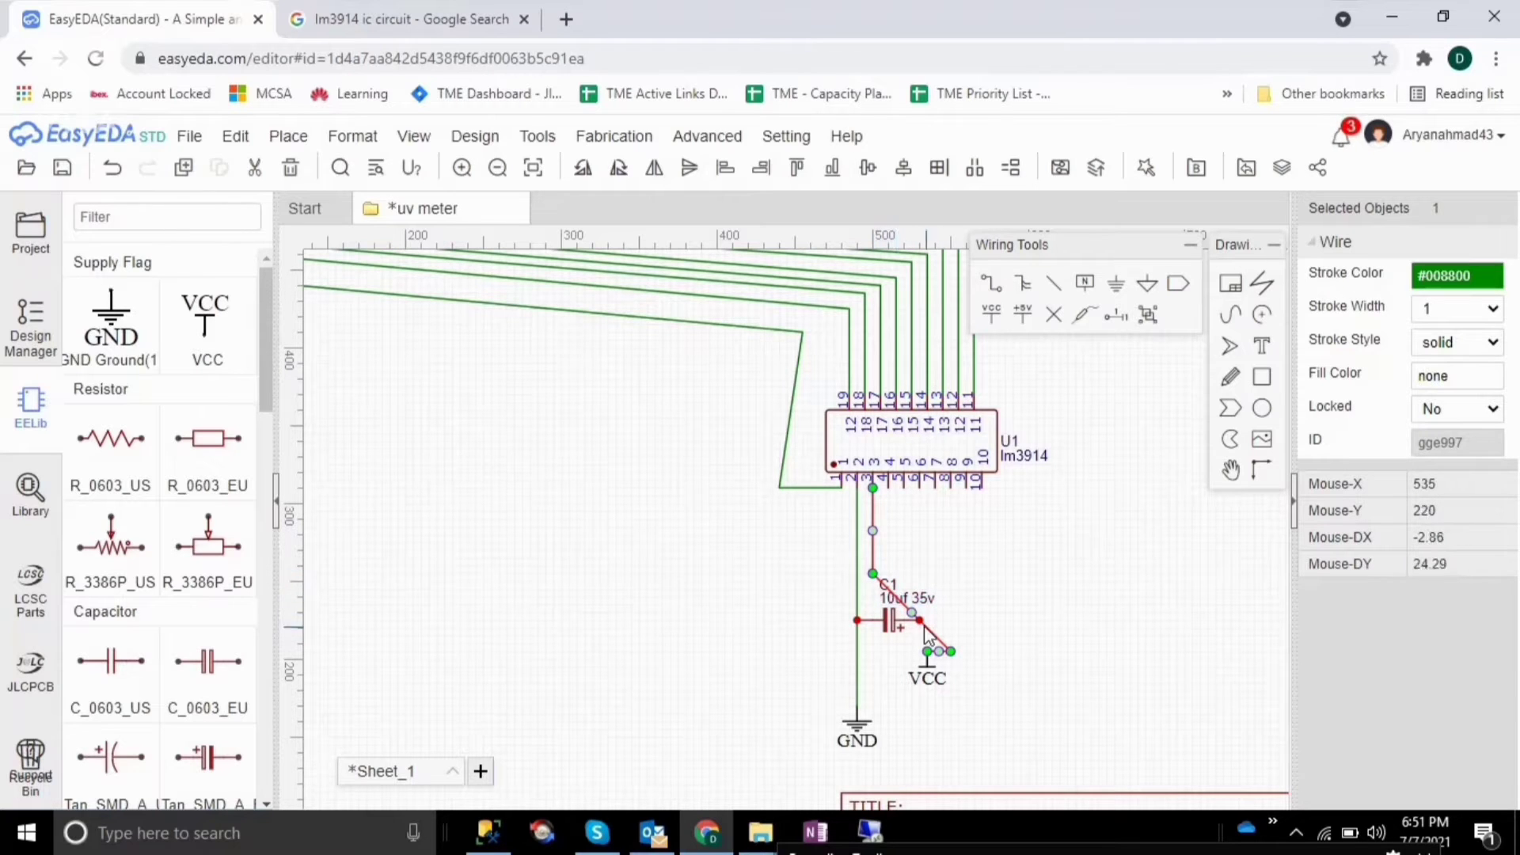
left_click_drag(911, 619, 932, 653)
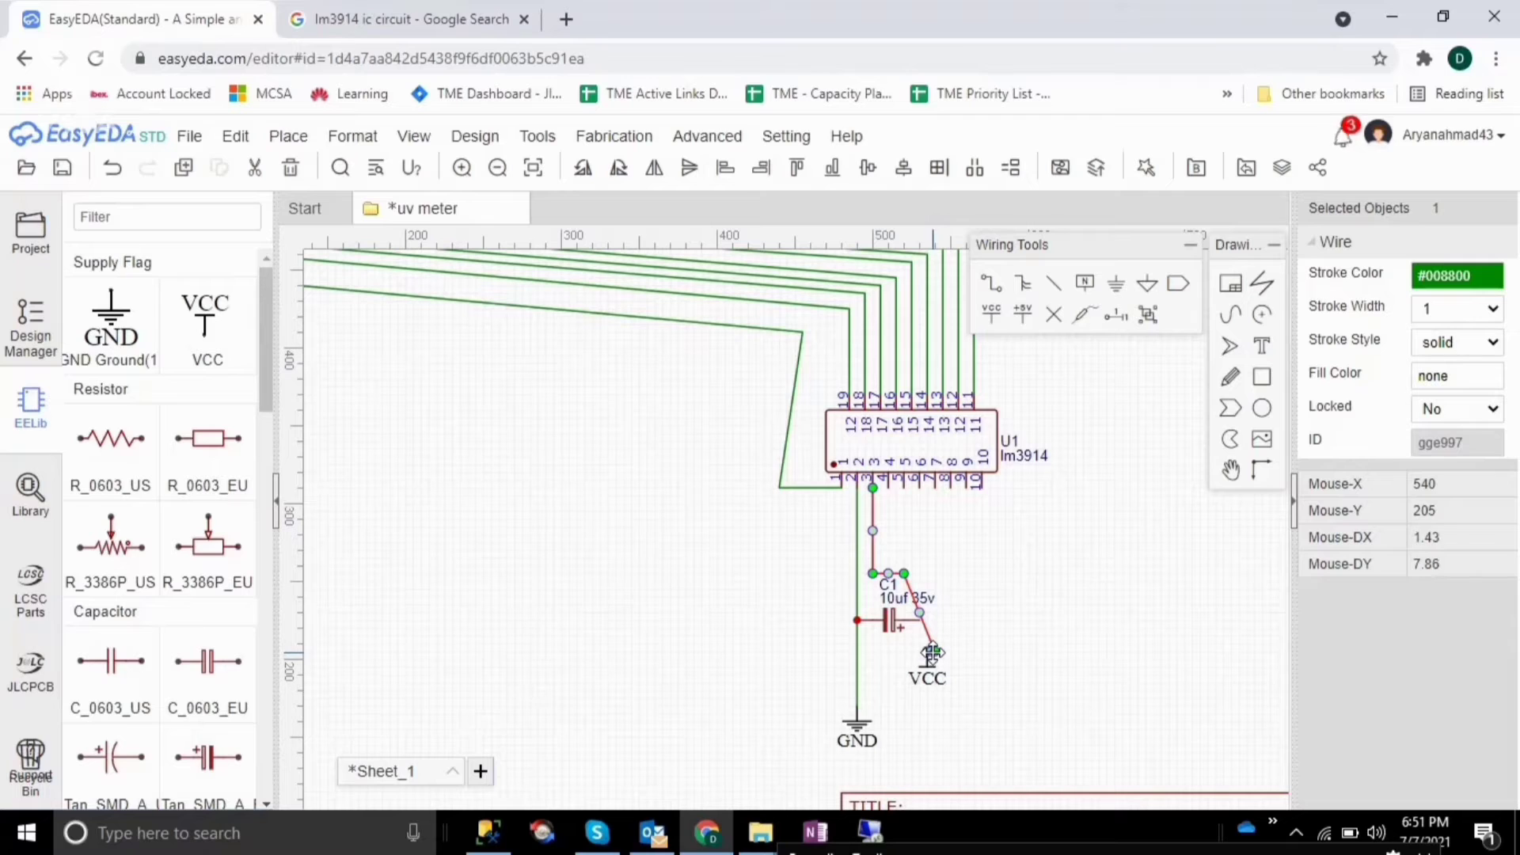
left_click_drag(933, 654, 929, 657)
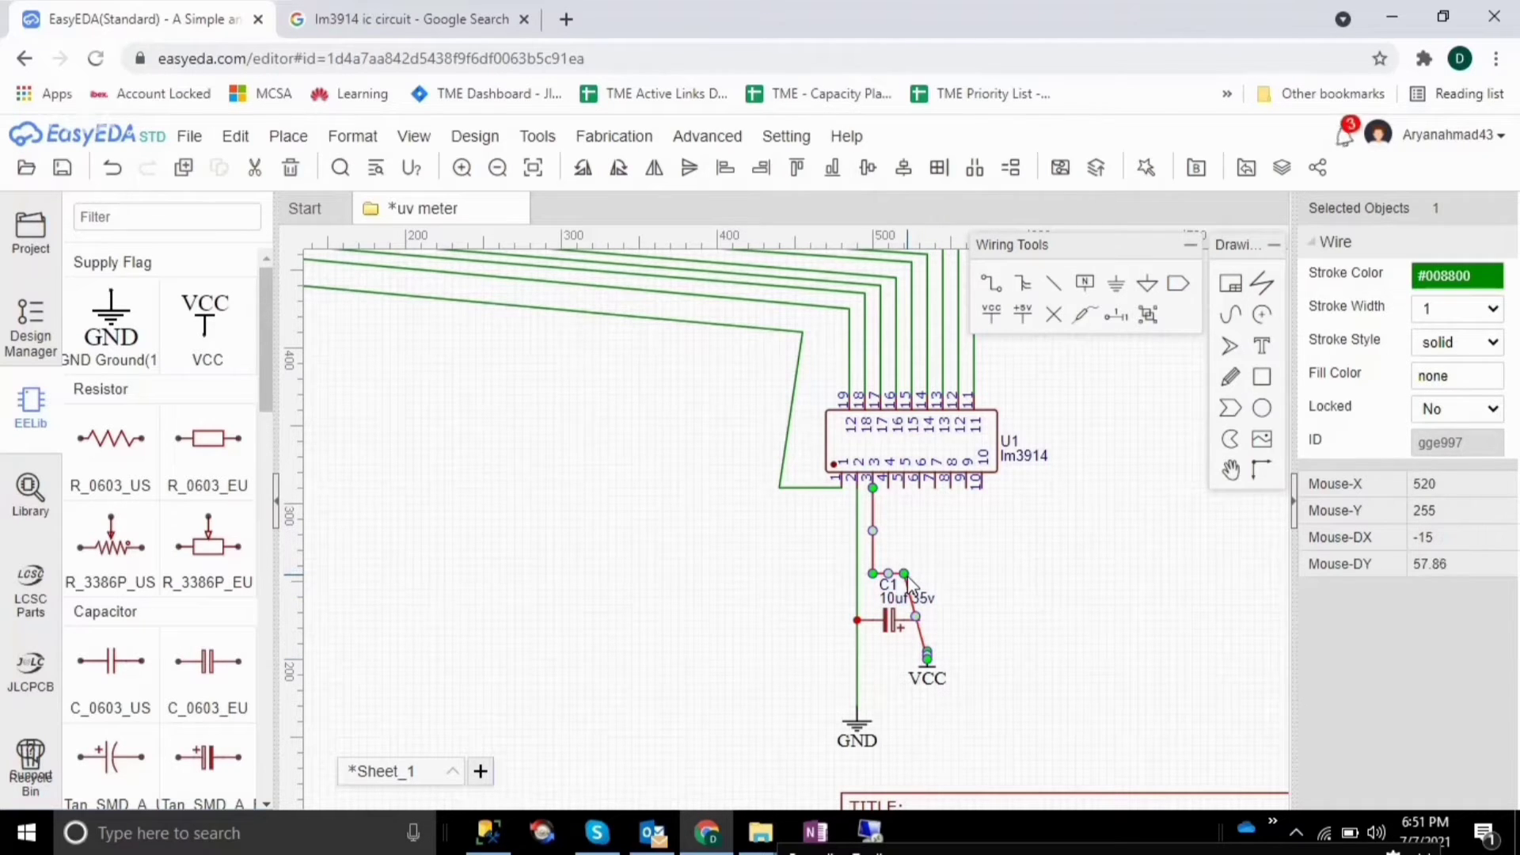
left_click_drag(907, 578, 915, 584)
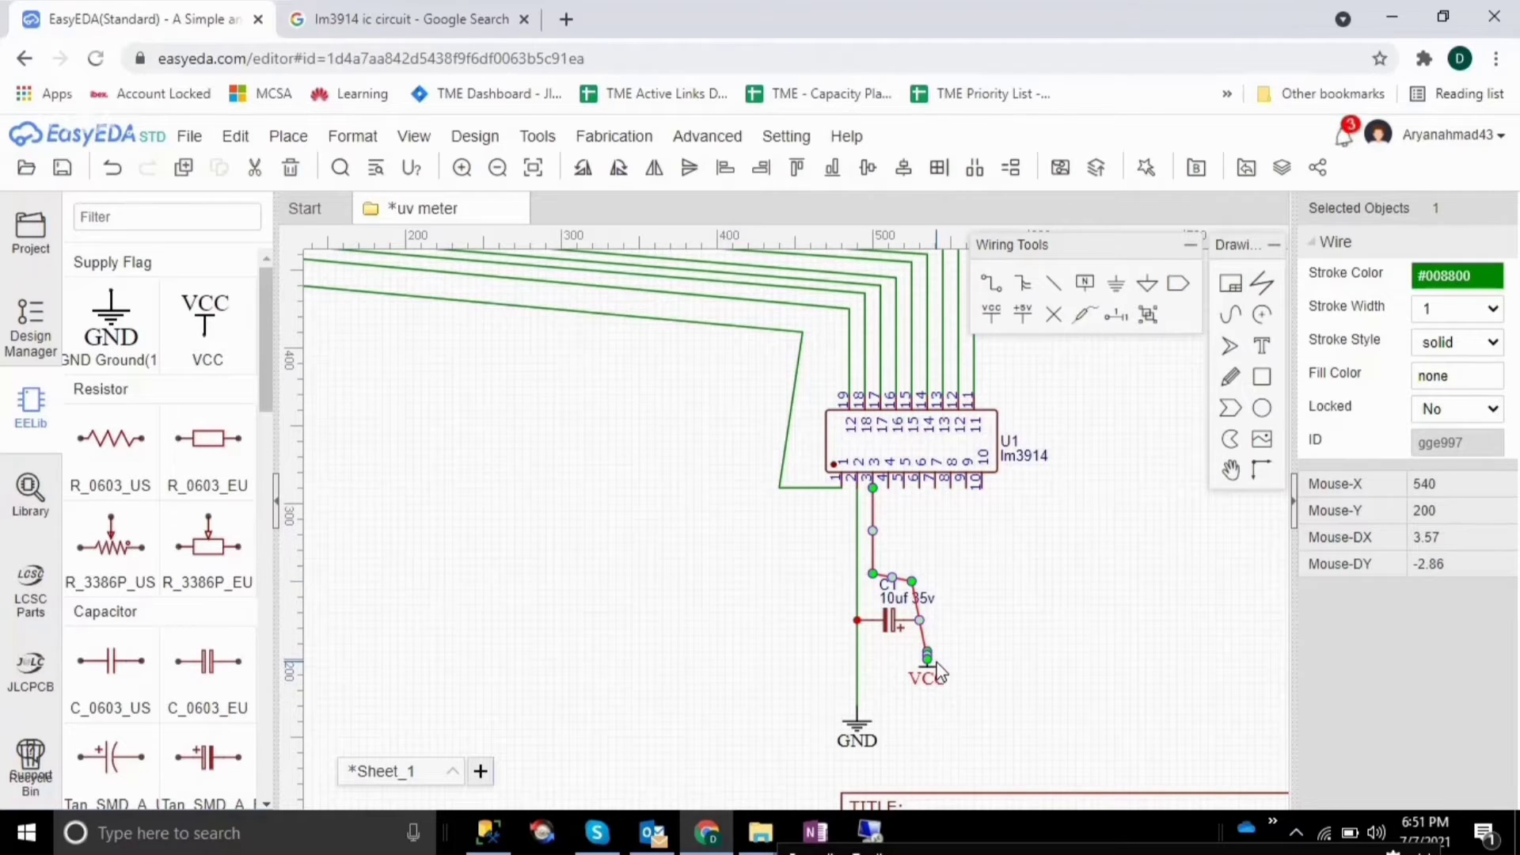
left_click(991, 687)
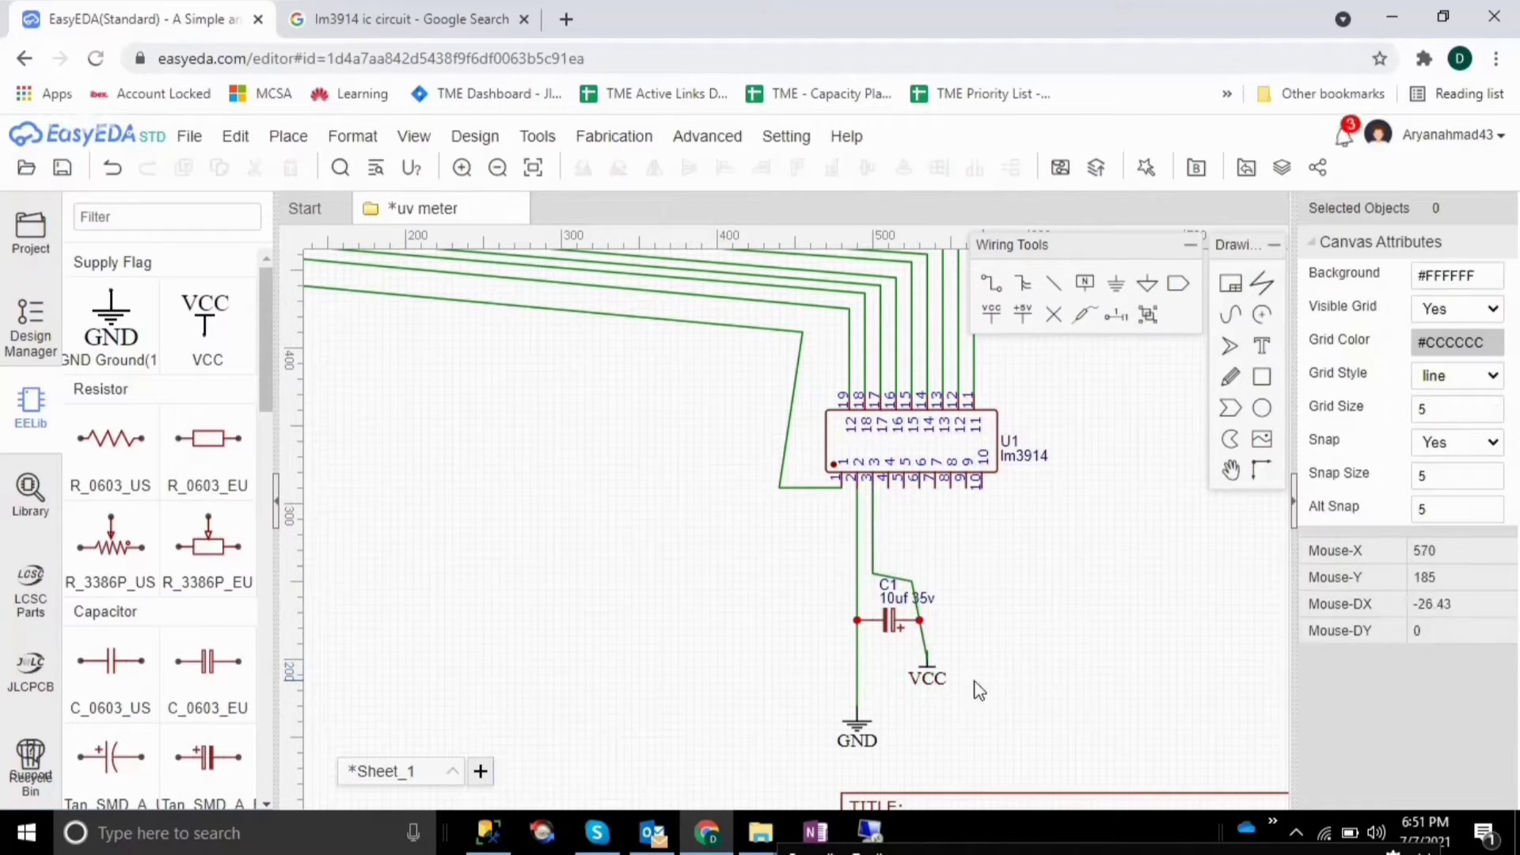
Step: Fine-tune the VCC flag's height below C1 and compare with the reference circuit image
left_click(928, 677)
left_click_drag(927, 677, 929, 733)
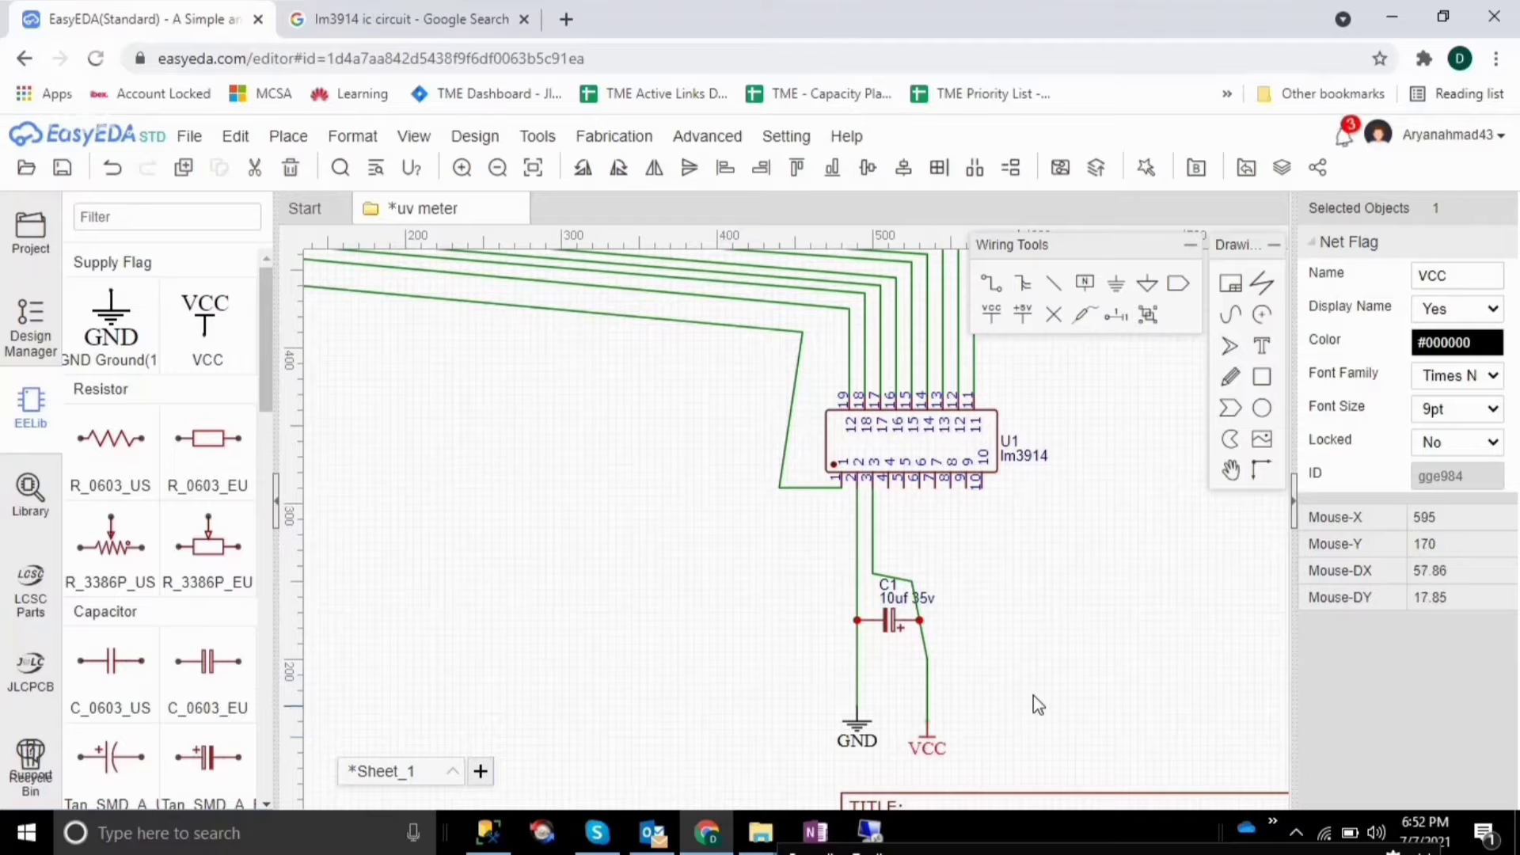
left_click(933, 748)
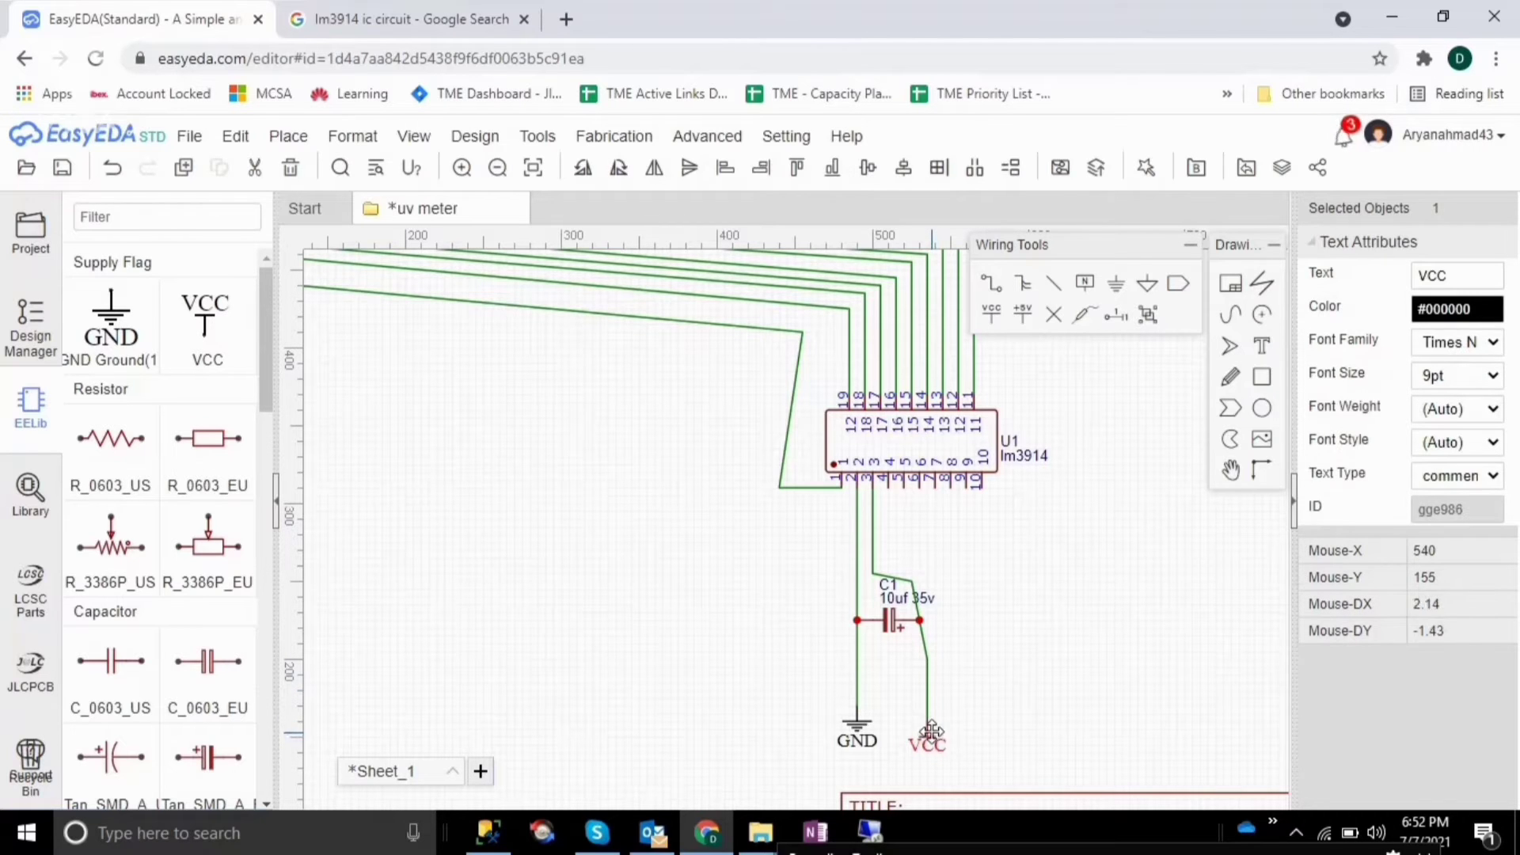
left_click_drag(923, 733, 931, 719)
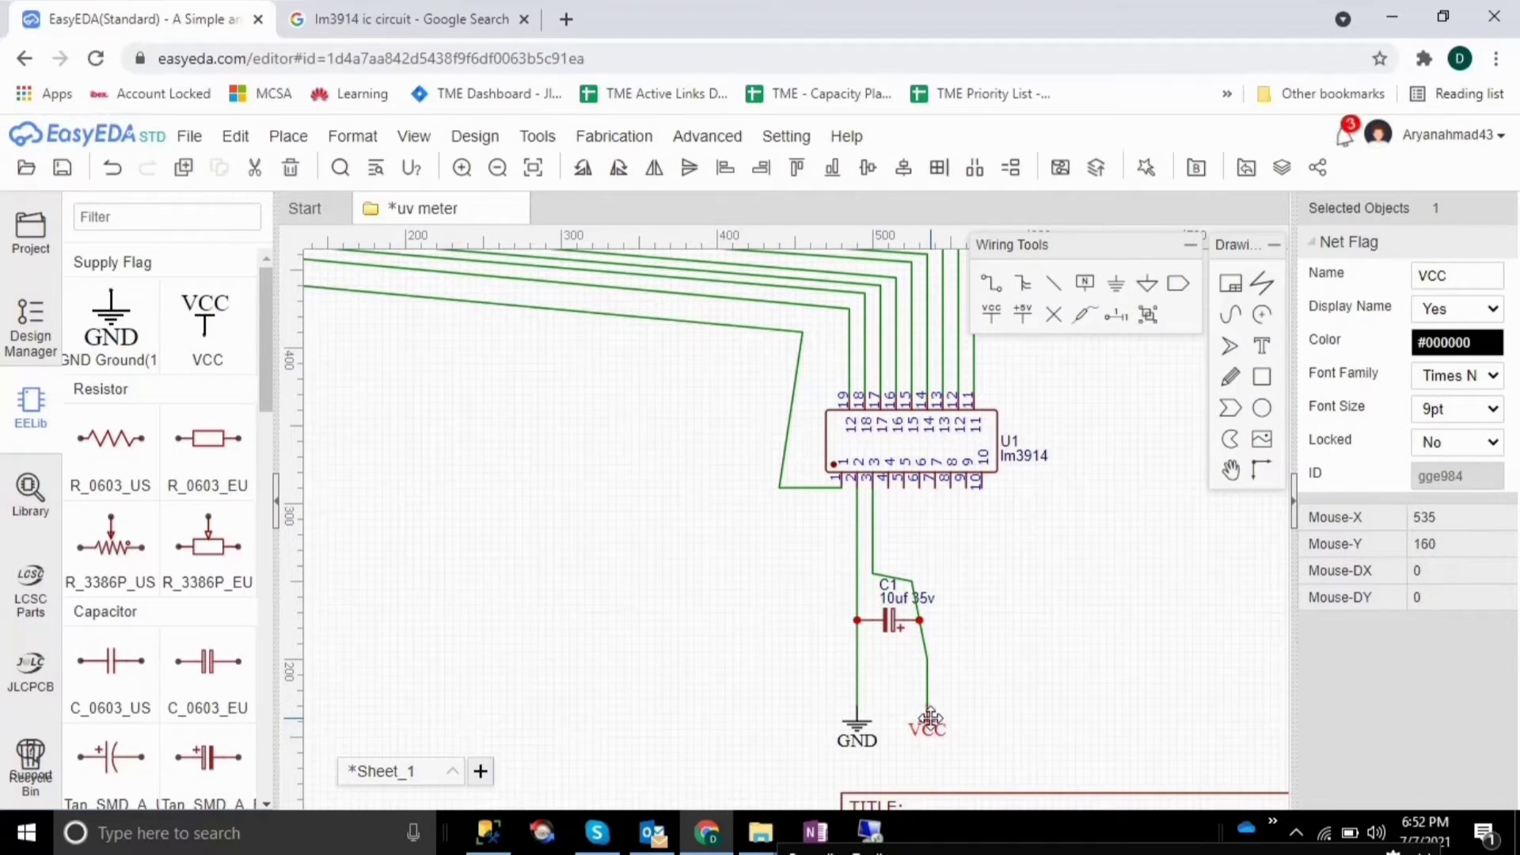
left_click(1010, 695)
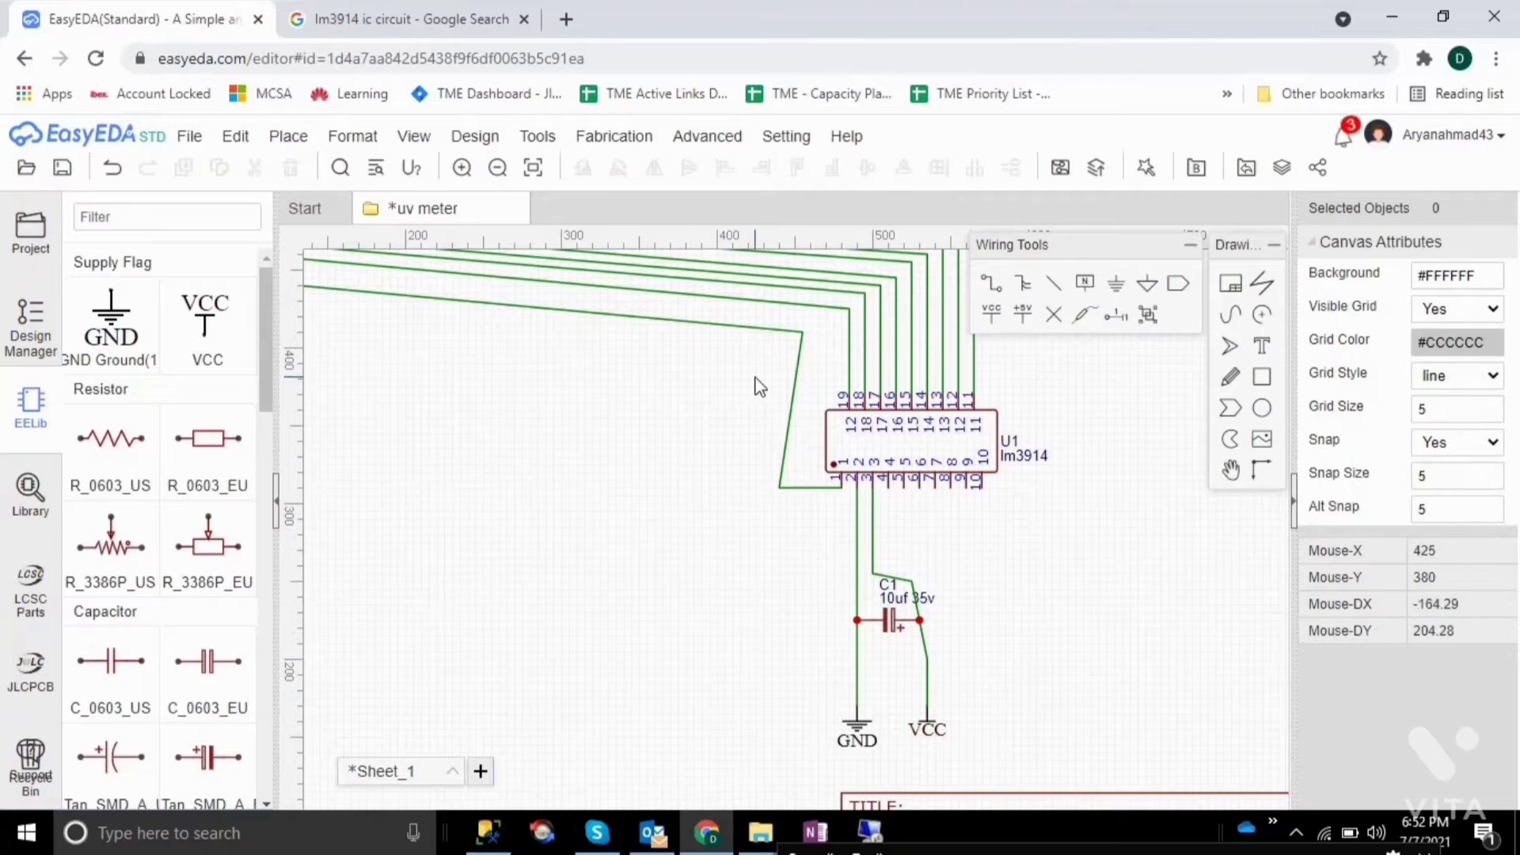
left_click(474, 7)
left_click(113, 10)
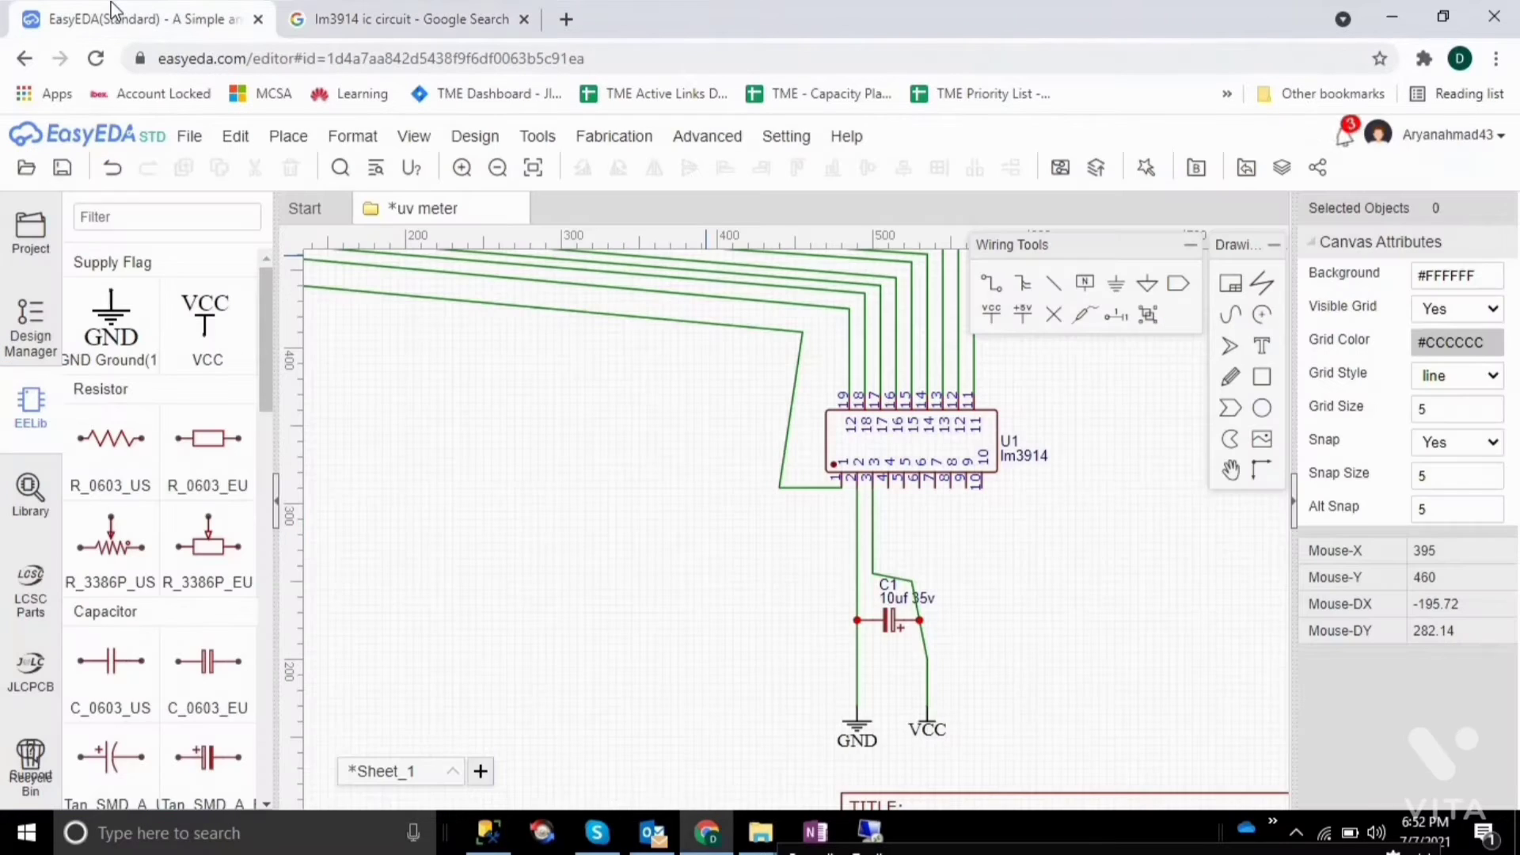
left_click(357, 6)
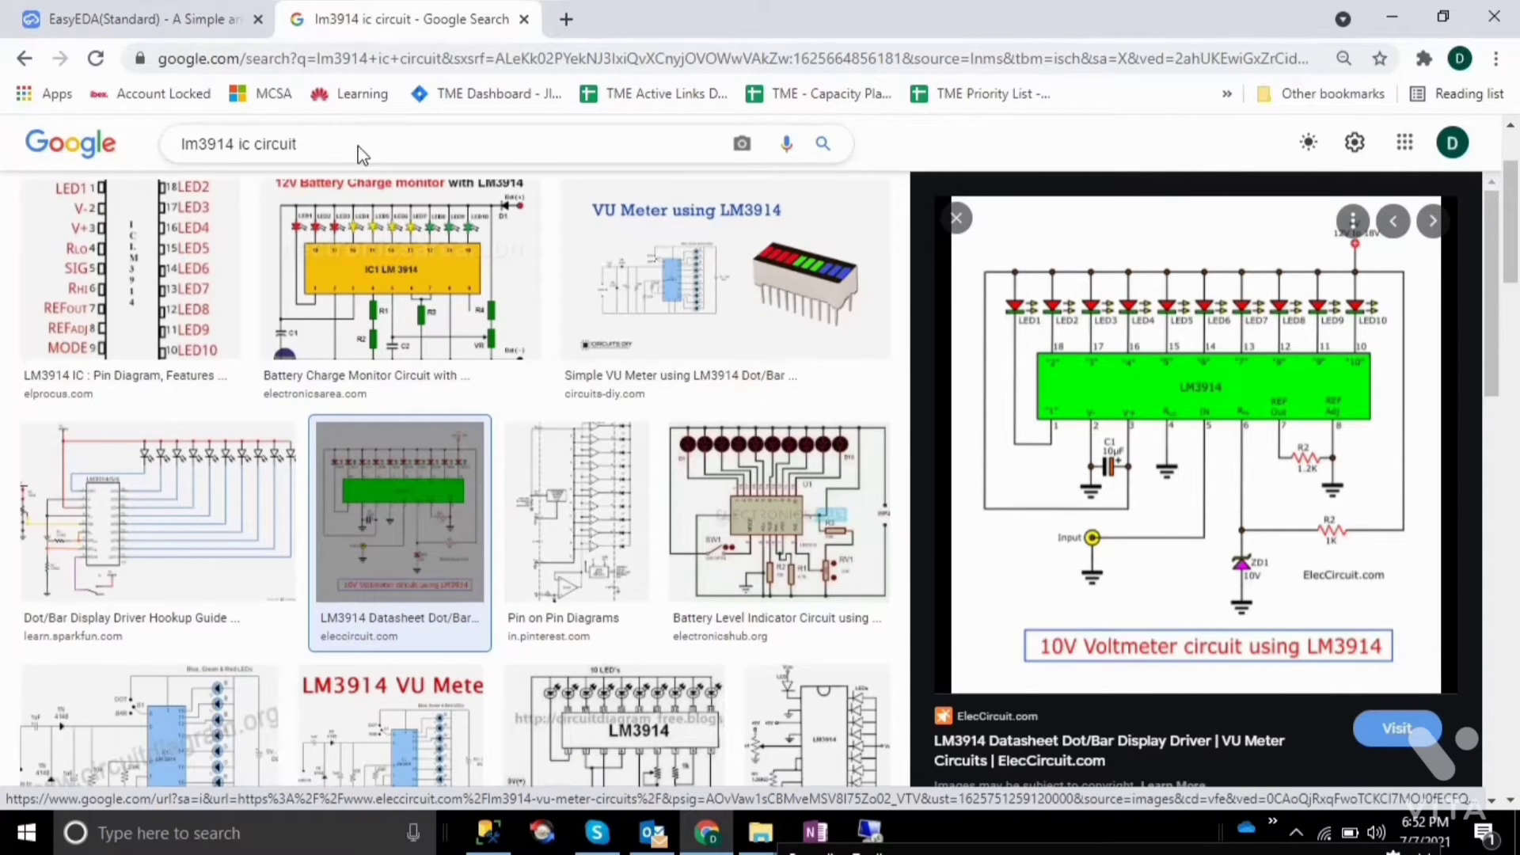
left_click(172, 13)
left_click(413, 136)
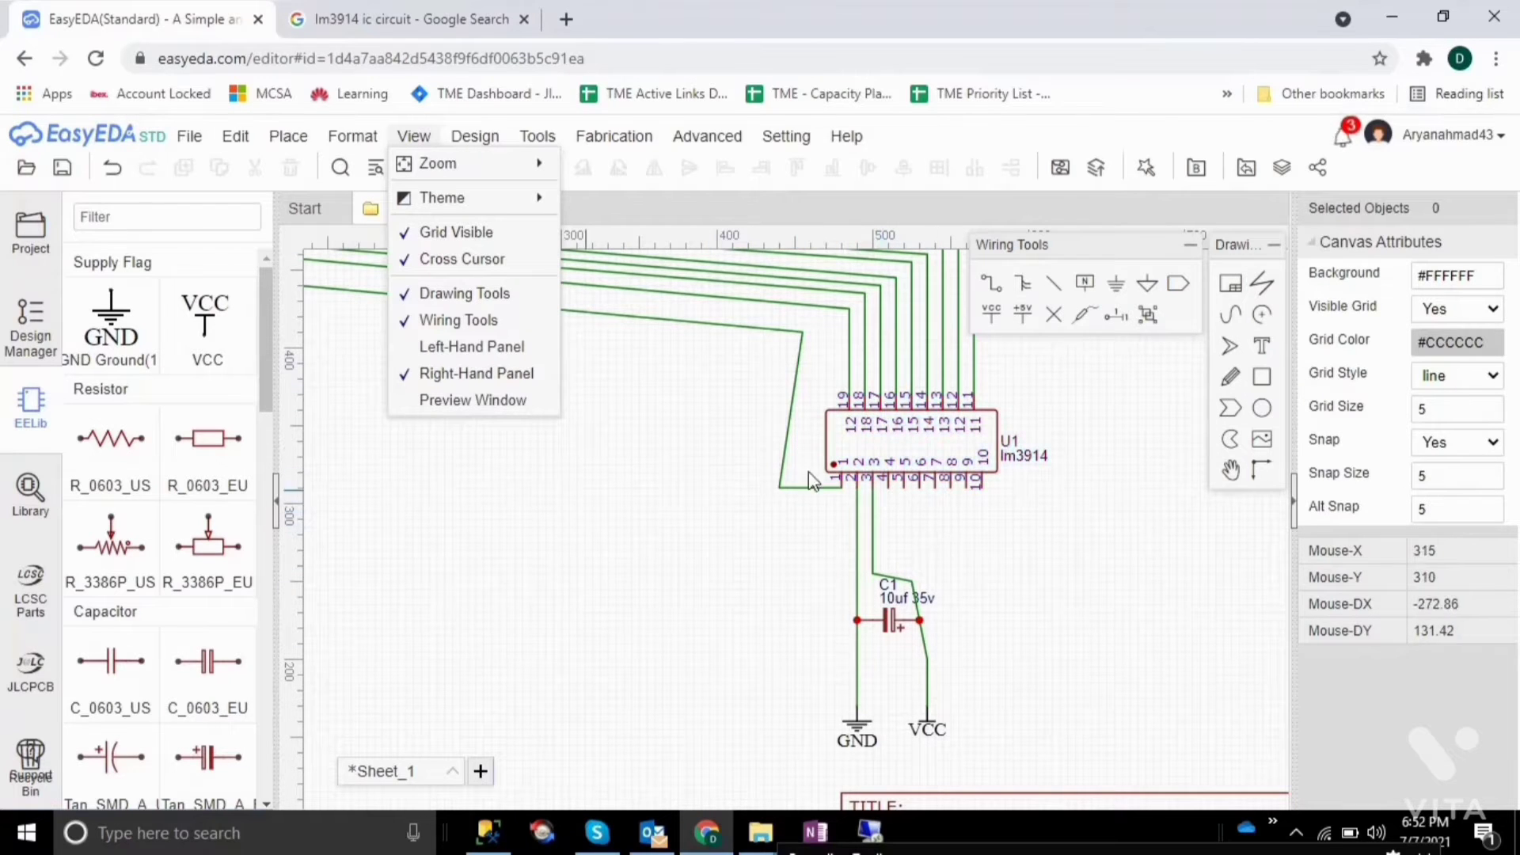
Step: Place a GND symbol below pin 4, move it right and down, and bend its wire
left_click(130, 345)
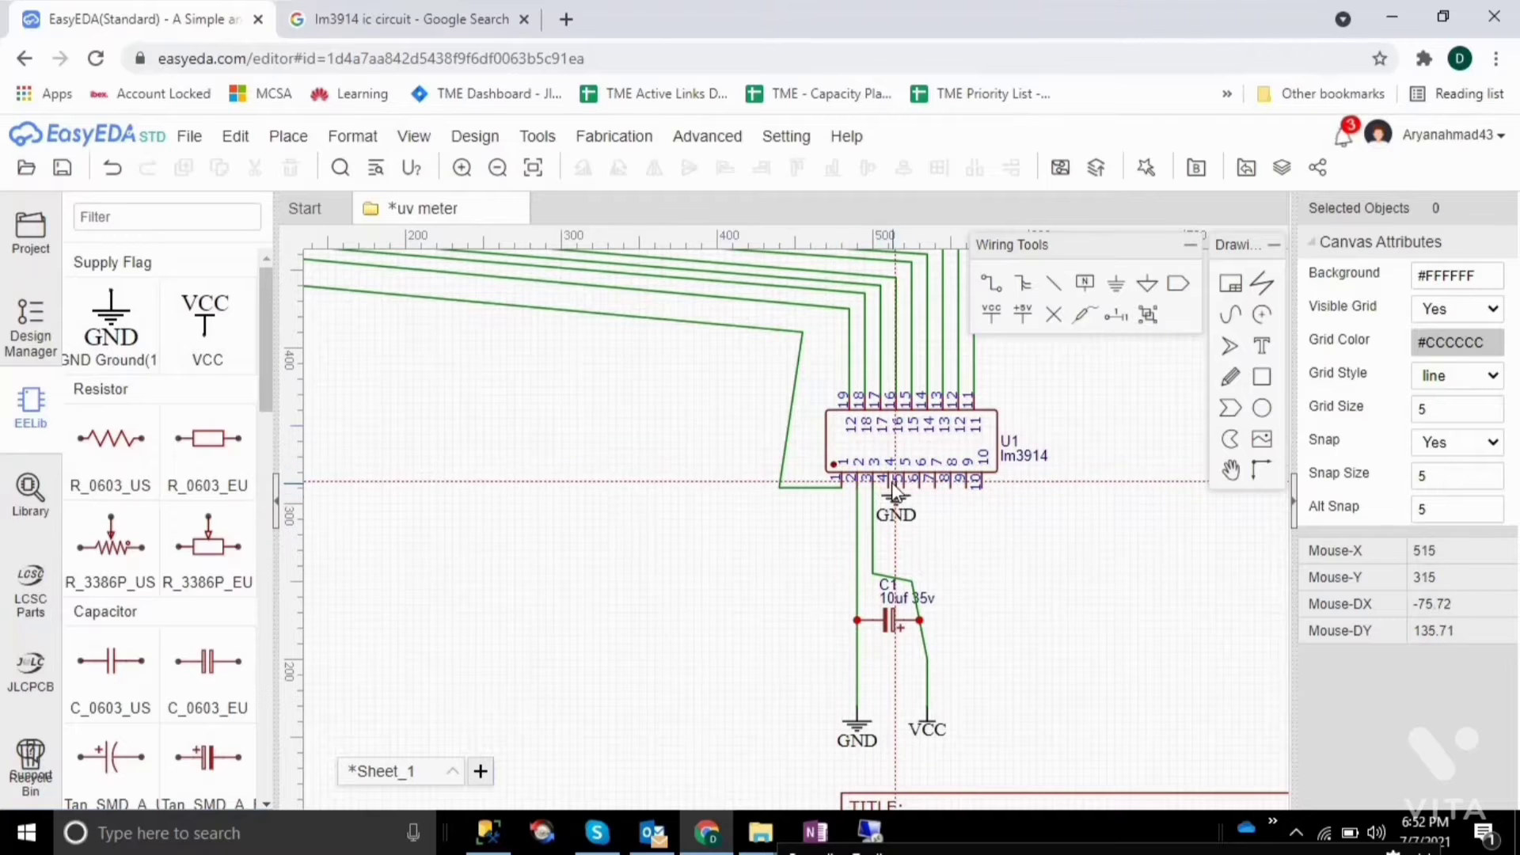
left_click(890, 496)
key("Escape")
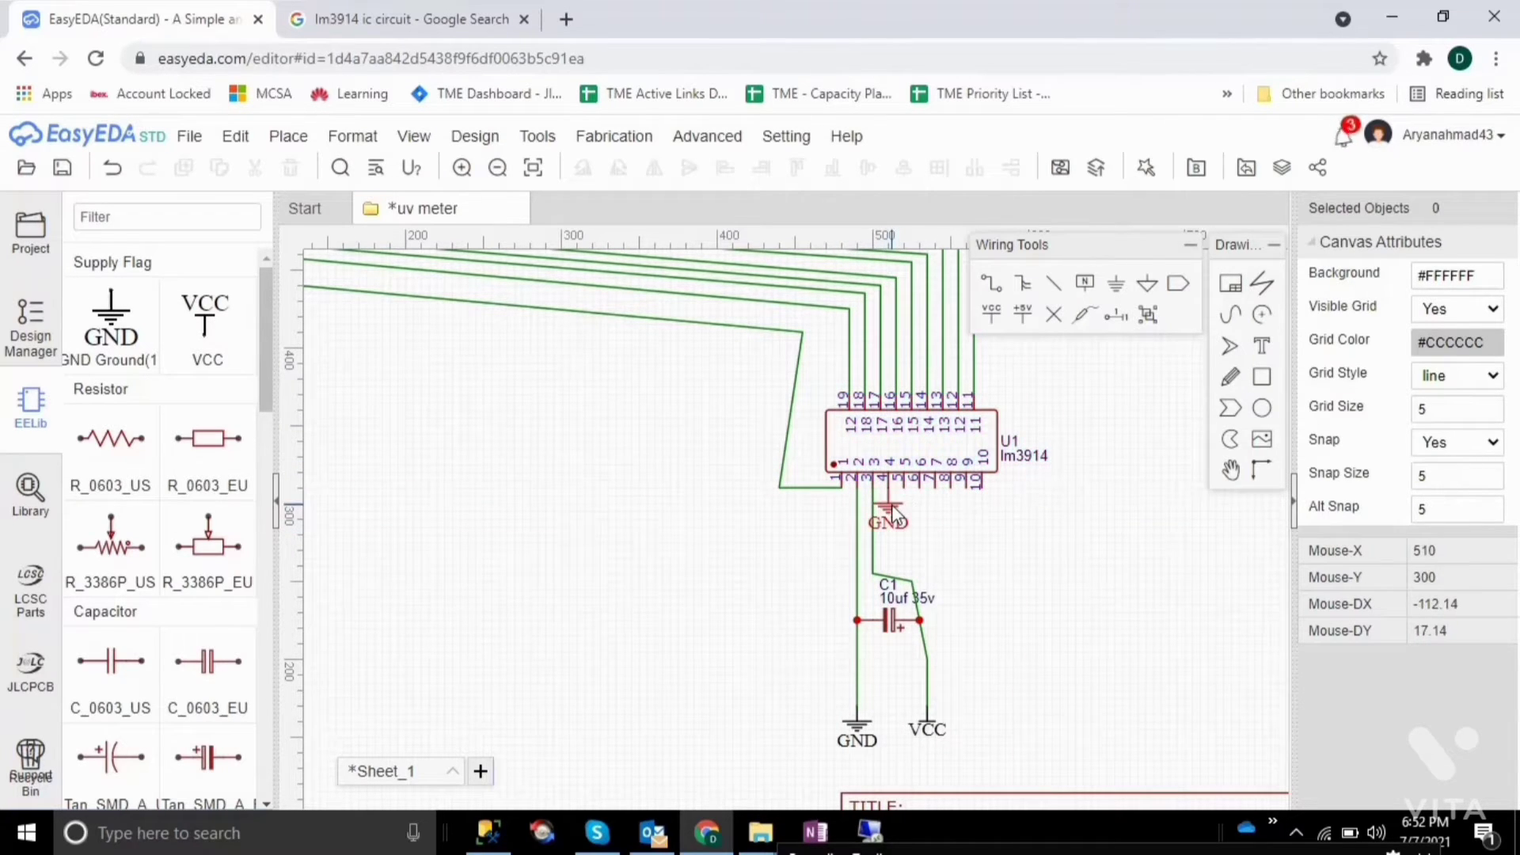
left_click_drag(893, 514, 987, 574)
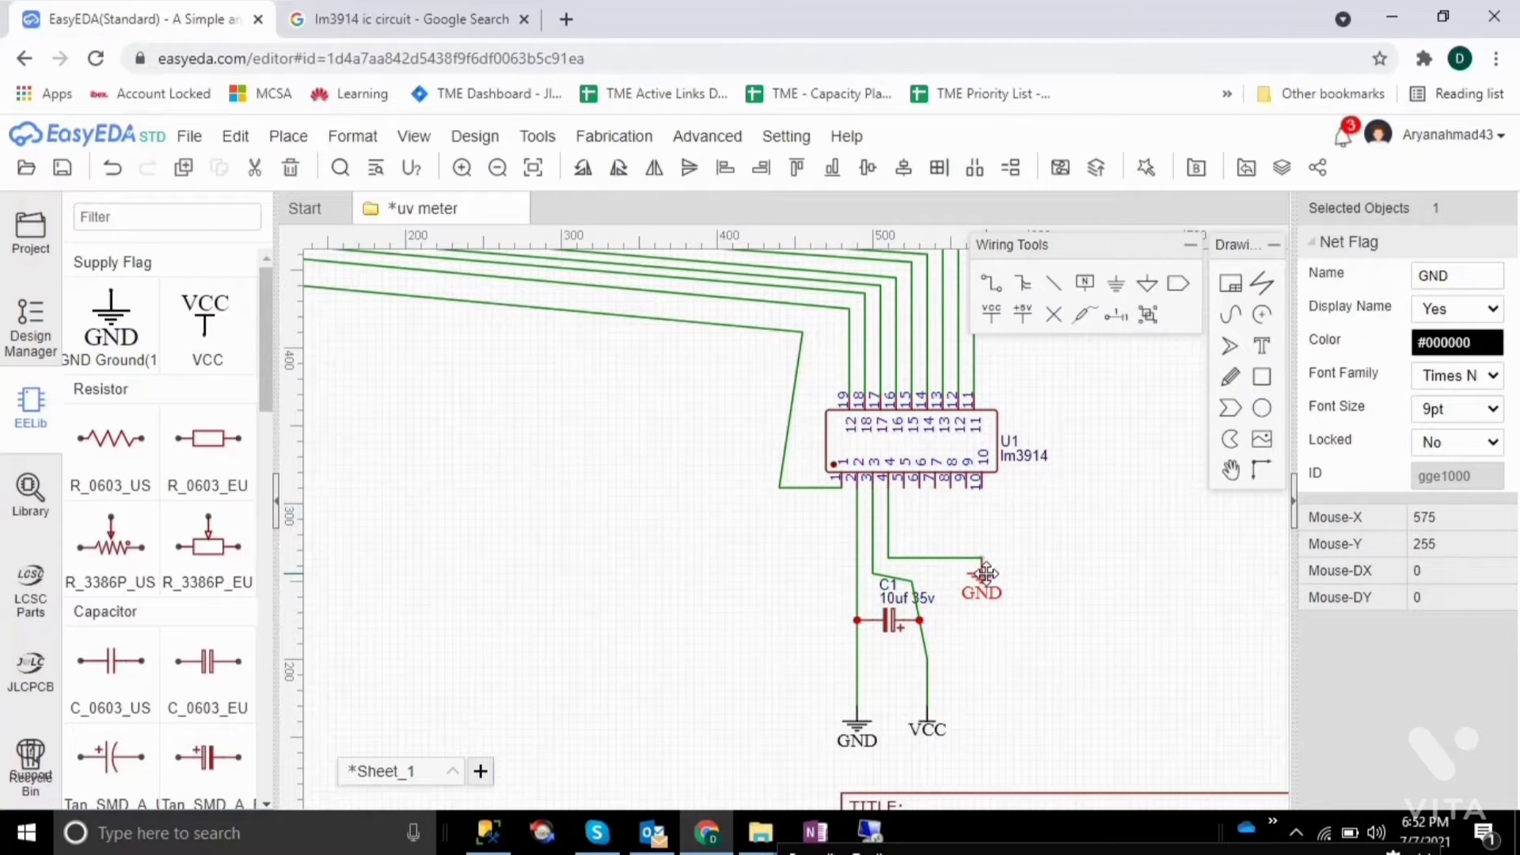
left_click(940, 558)
mouse_move(935, 558)
left_mouse_down()
mouse_move(971, 575)
mouse_move(1028, 689)
left_mouse_up()
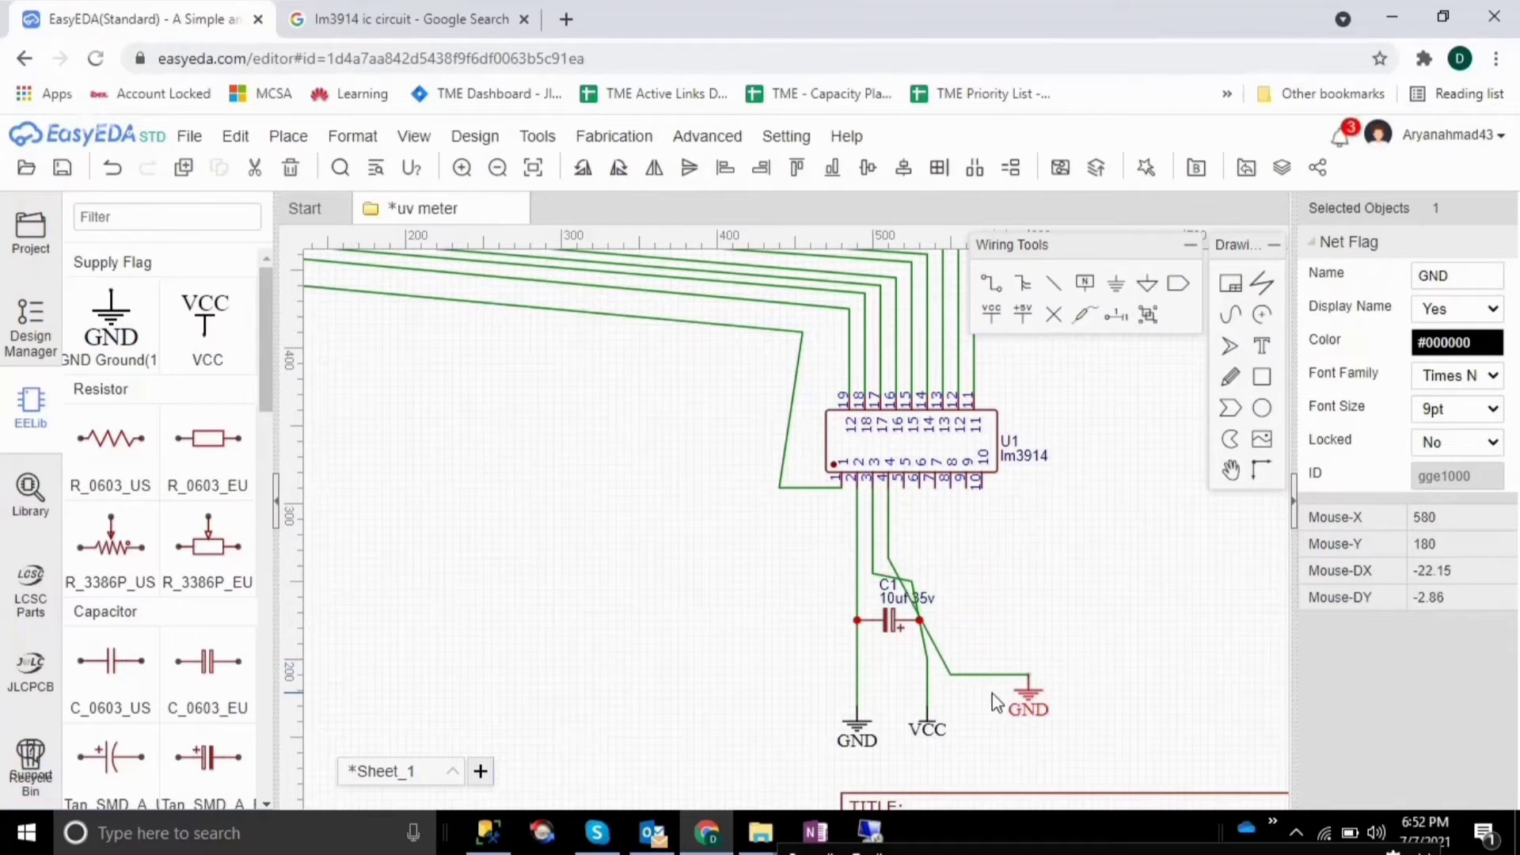
Step: Reroute the pin 4 wire downward and reconnect its end to the left GND node
left_click(953, 677)
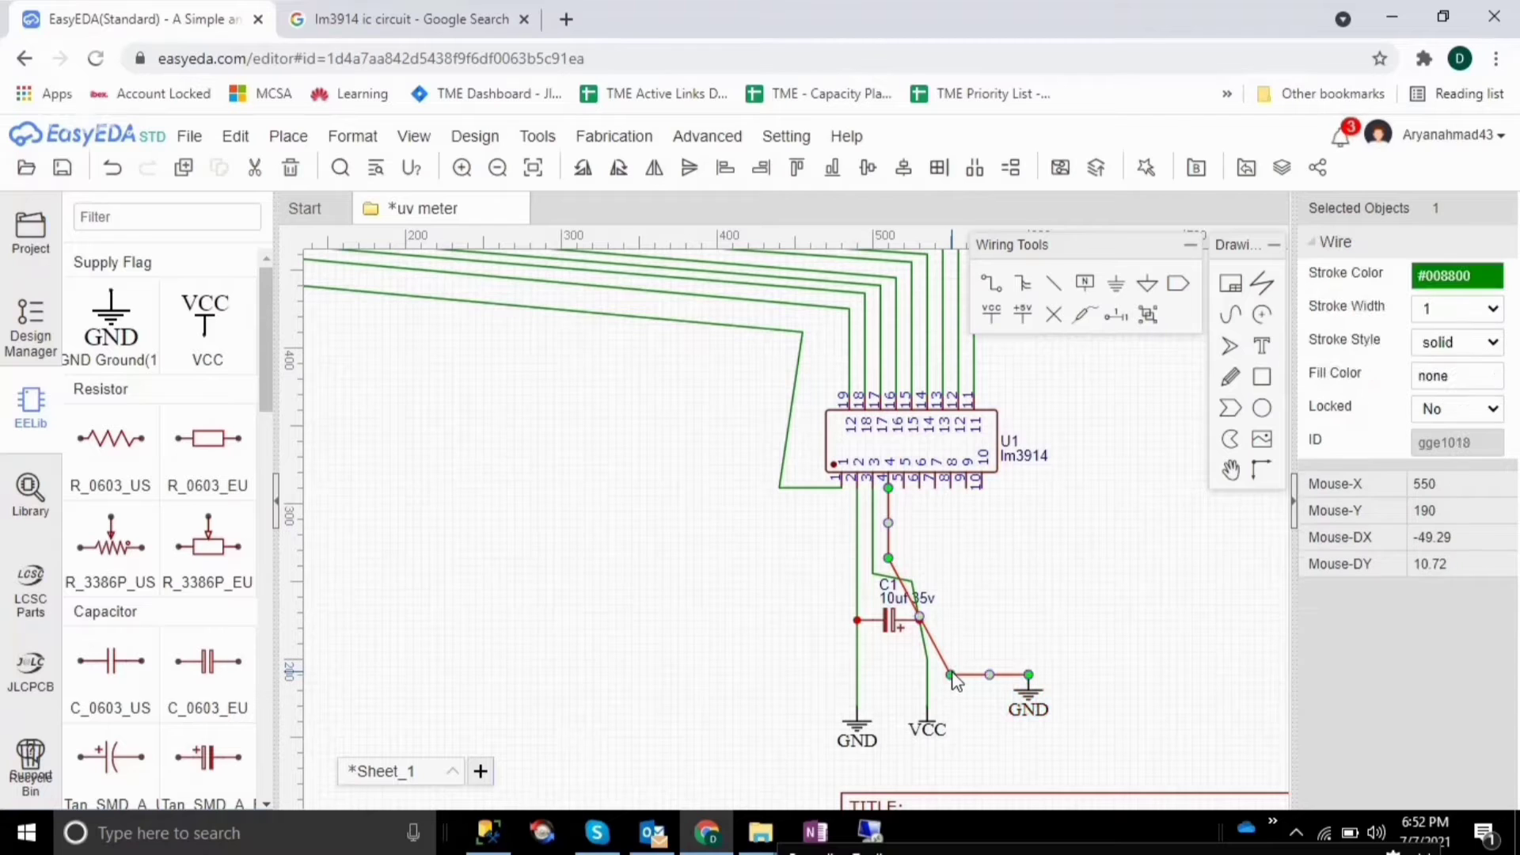
left_click_drag(949, 673, 936, 564)
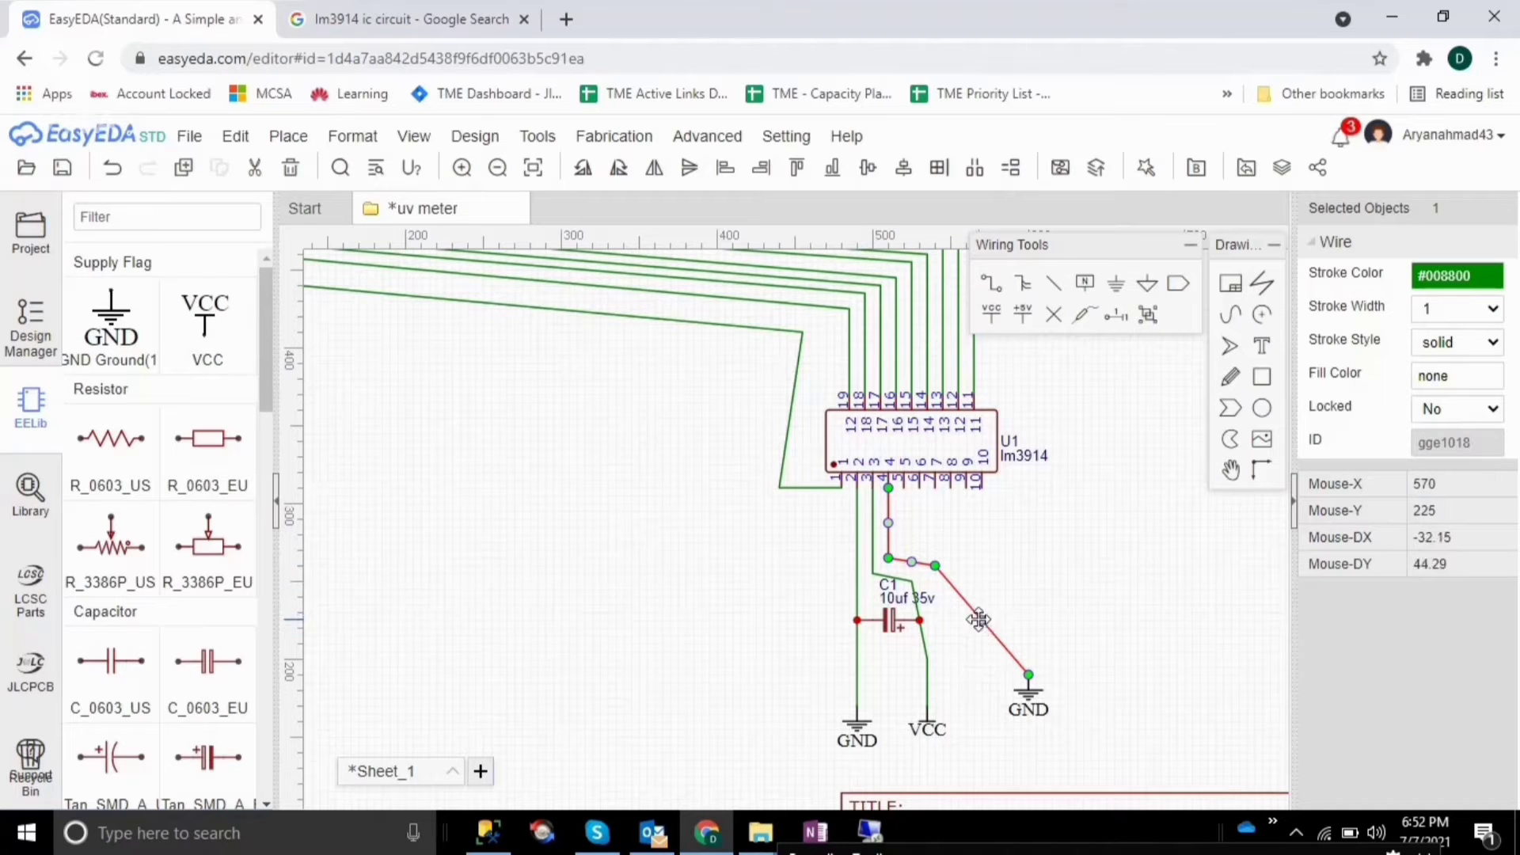
left_click_drag(978, 619, 965, 743)
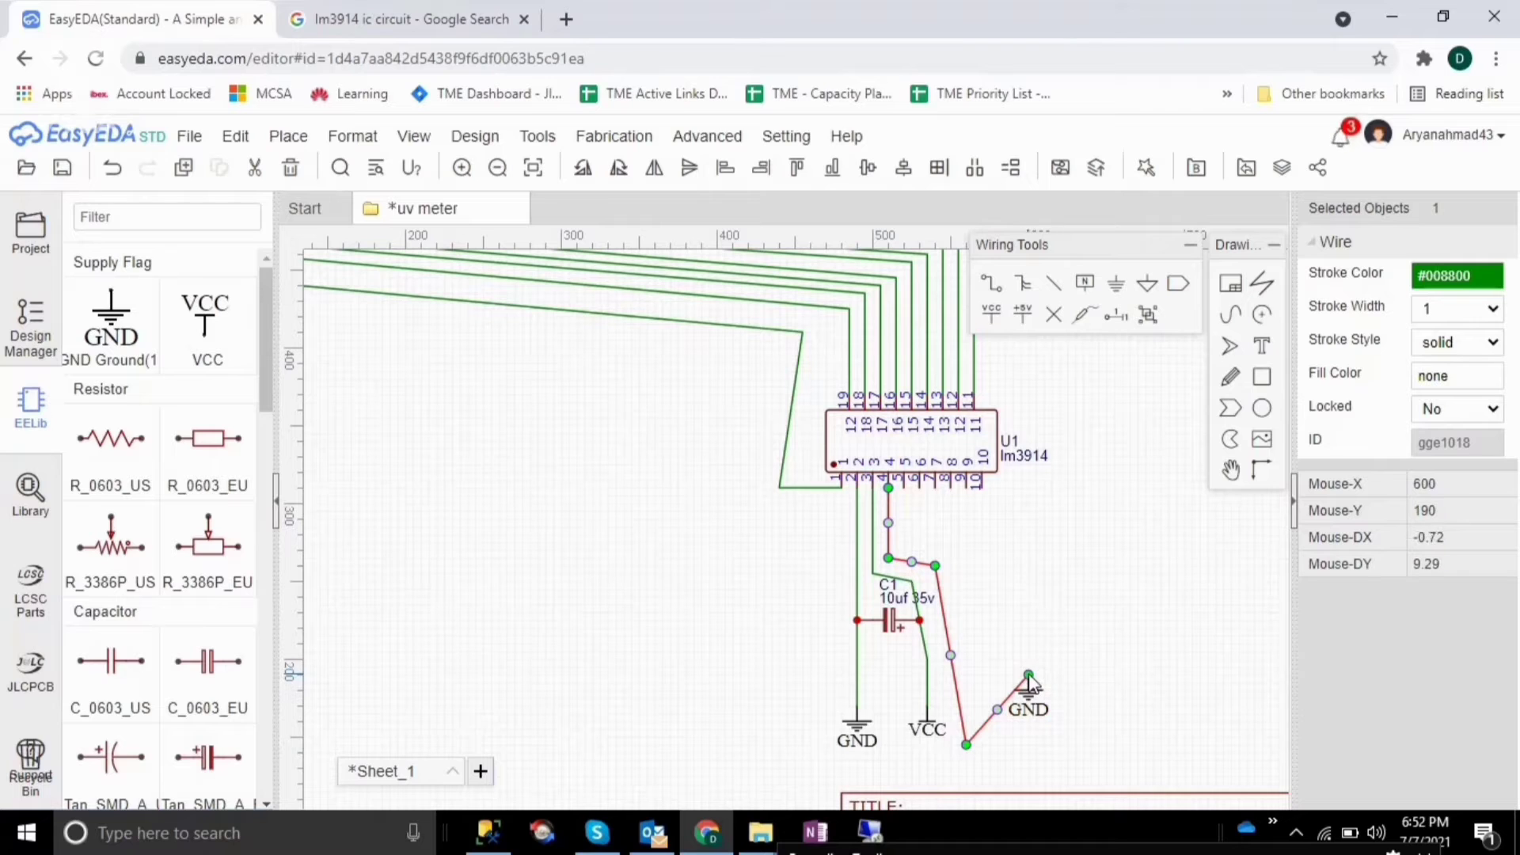
left_click_drag(1028, 679, 857, 708)
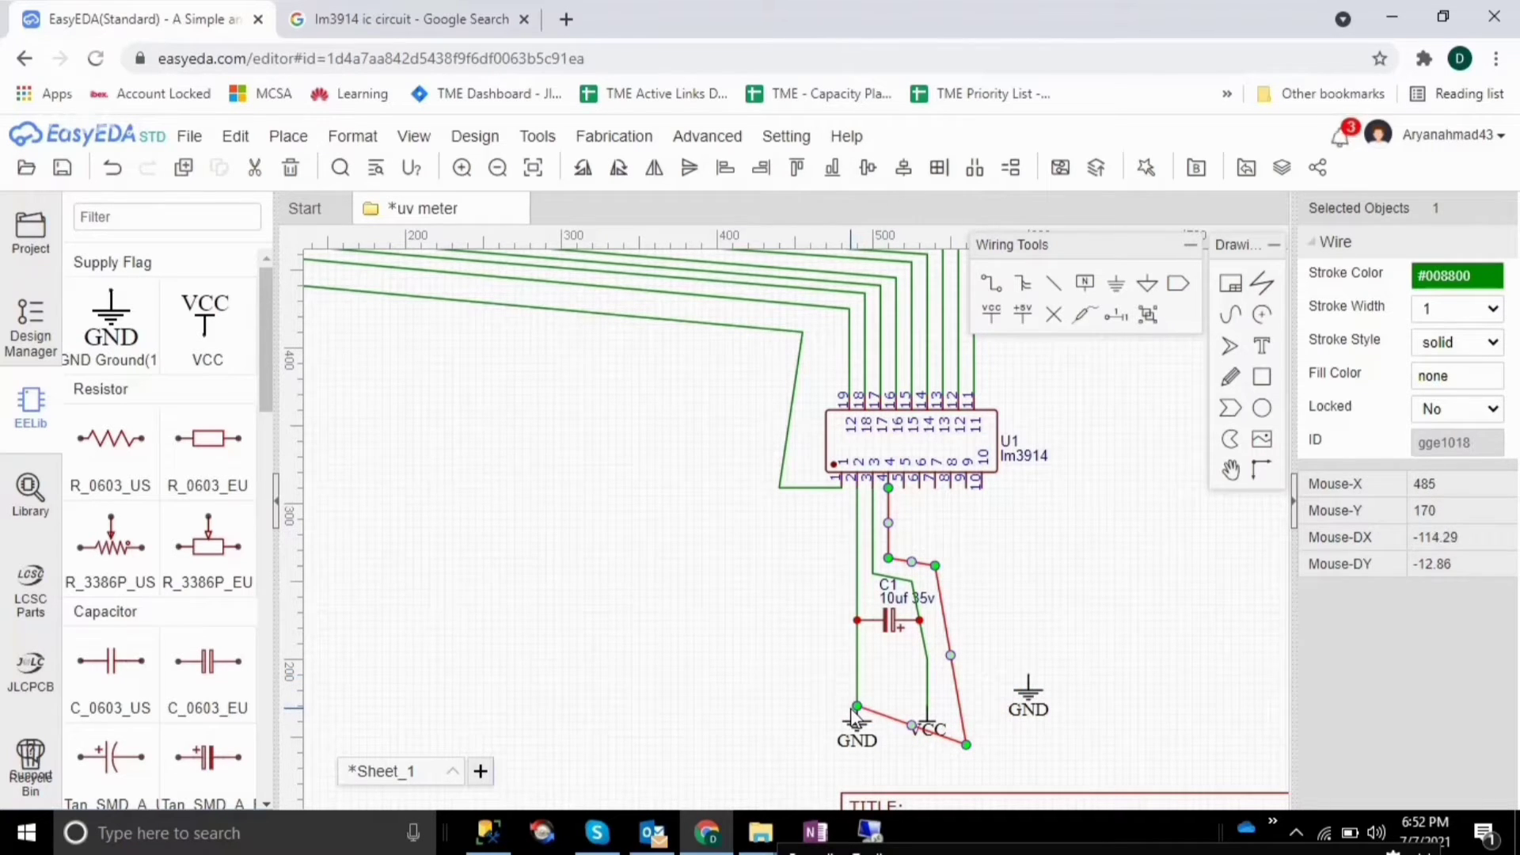
left_click(792, 755)
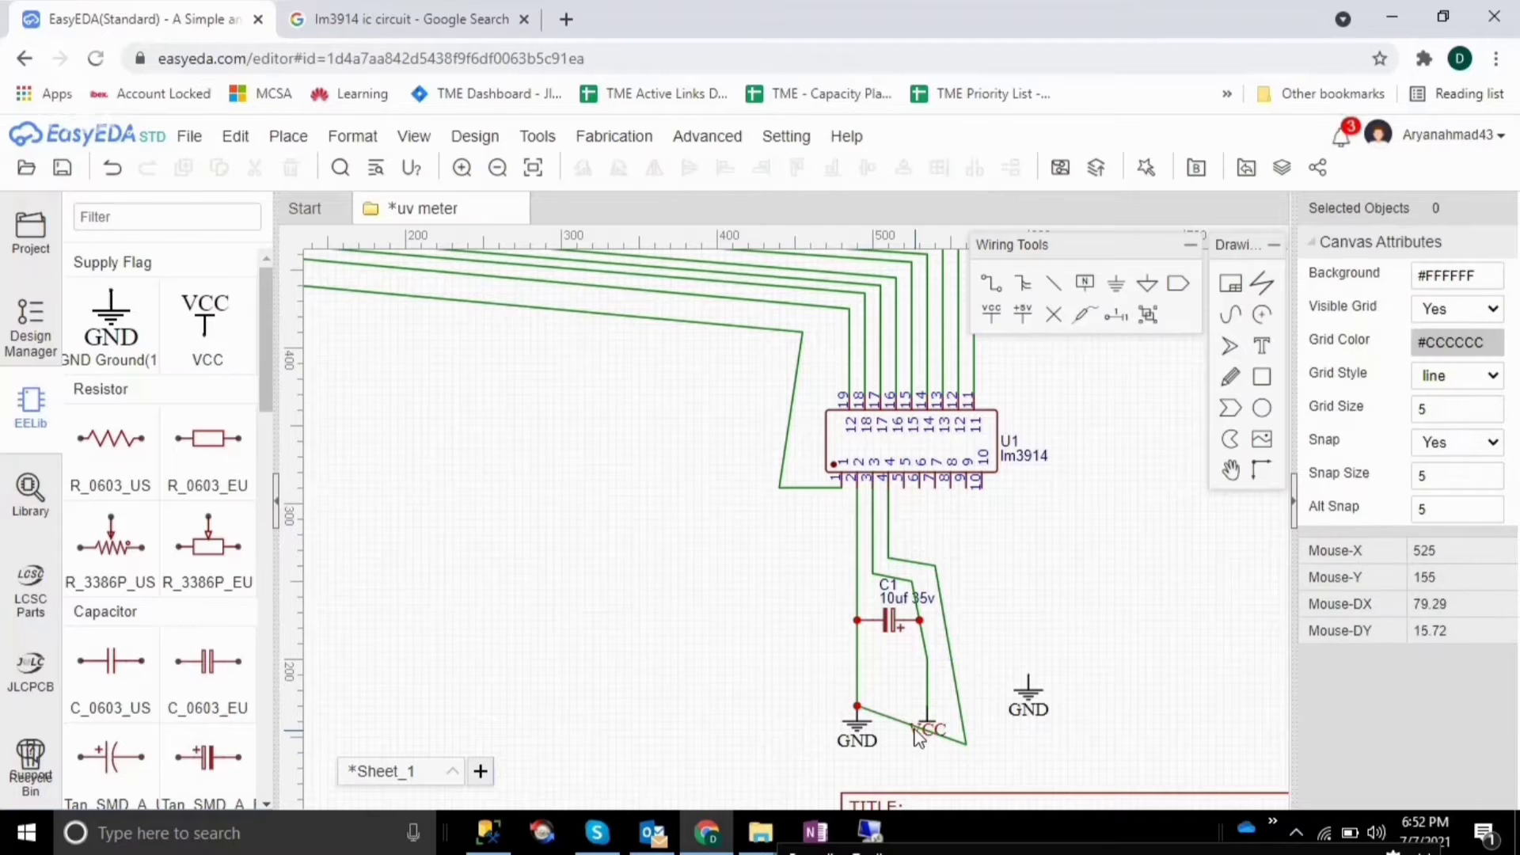
Step: Move the VCC flag onto the capacitor wire and adjust the wire endpoint
left_click_drag(930, 730, 925, 705)
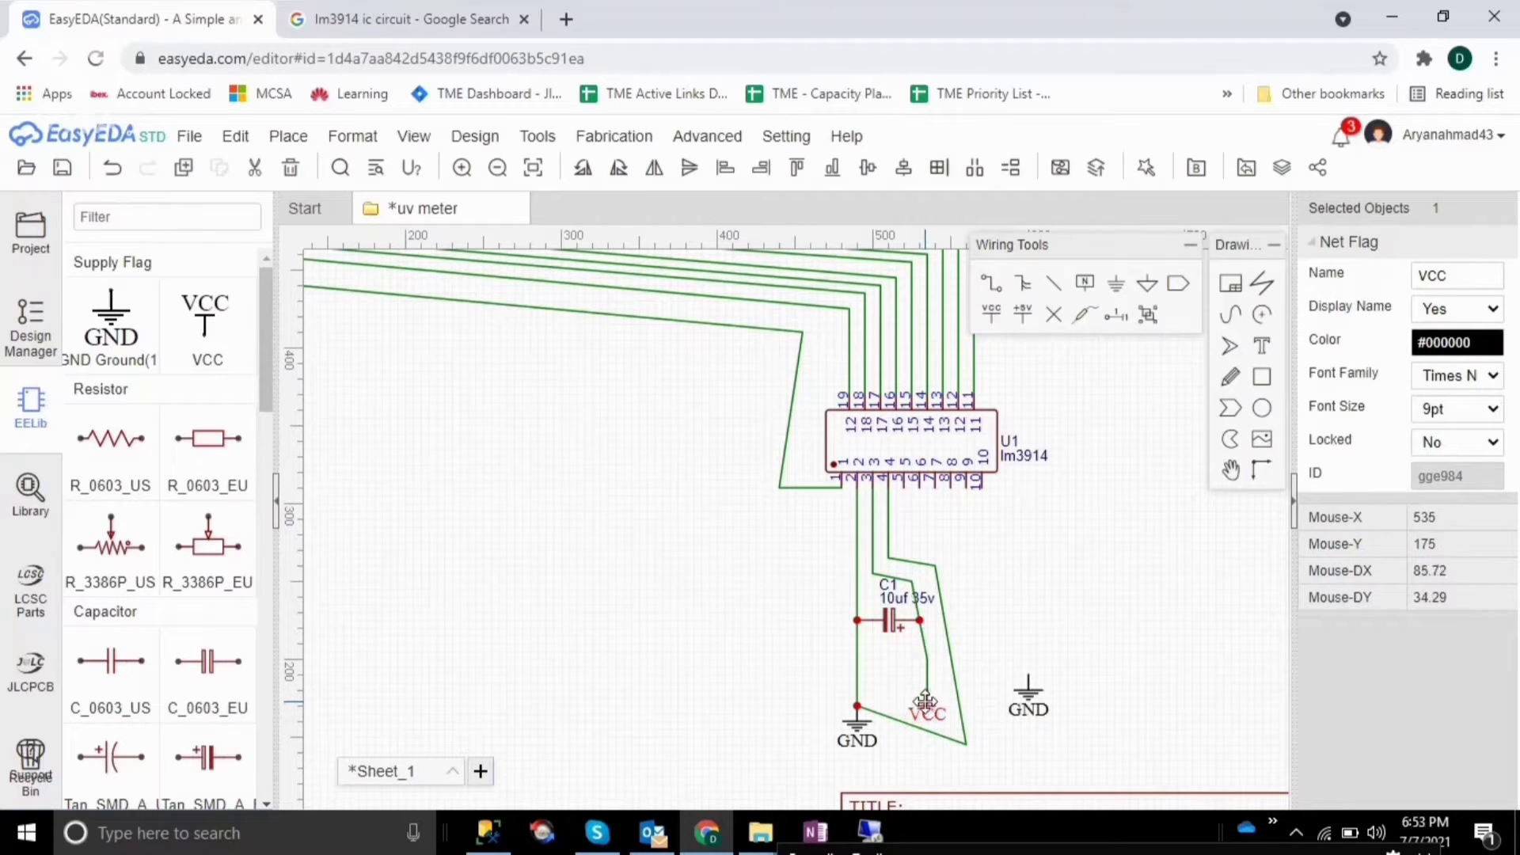
left_click(968, 747)
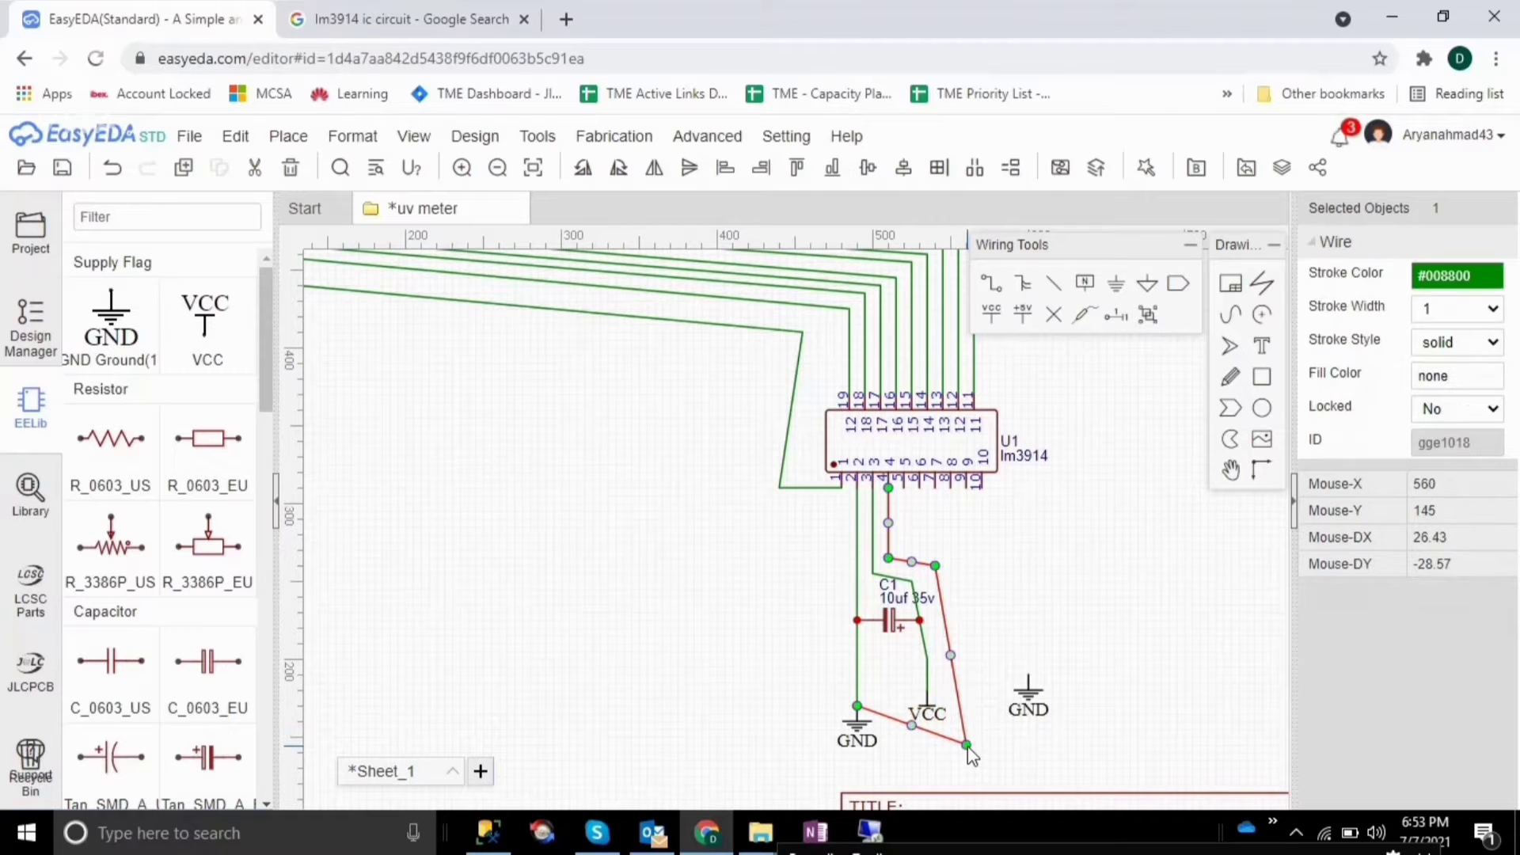
left_click_drag(968, 748, 961, 737)
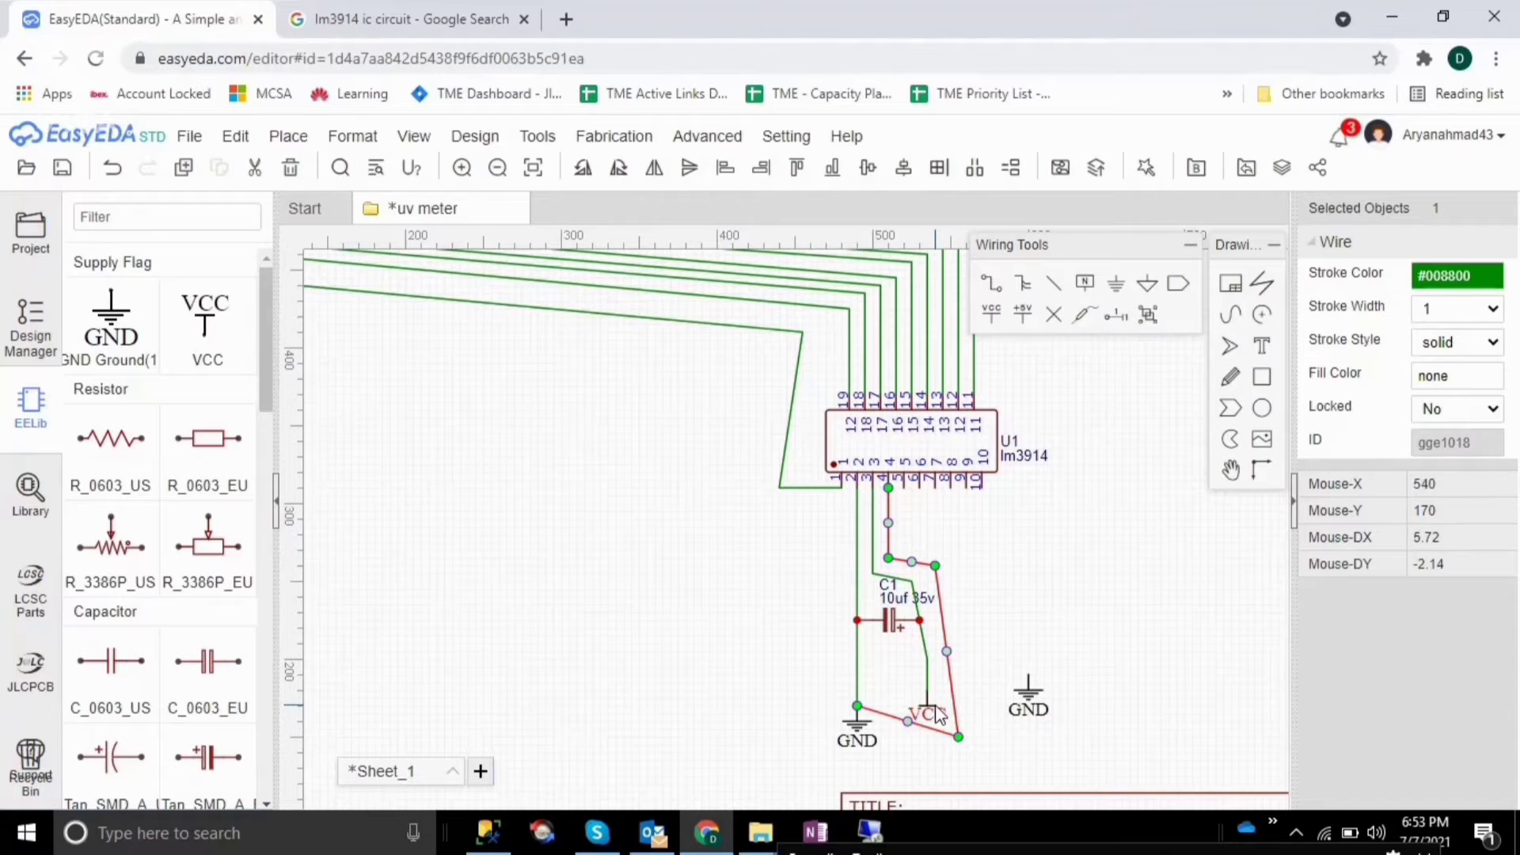
left_click(931, 713)
left_click(930, 713)
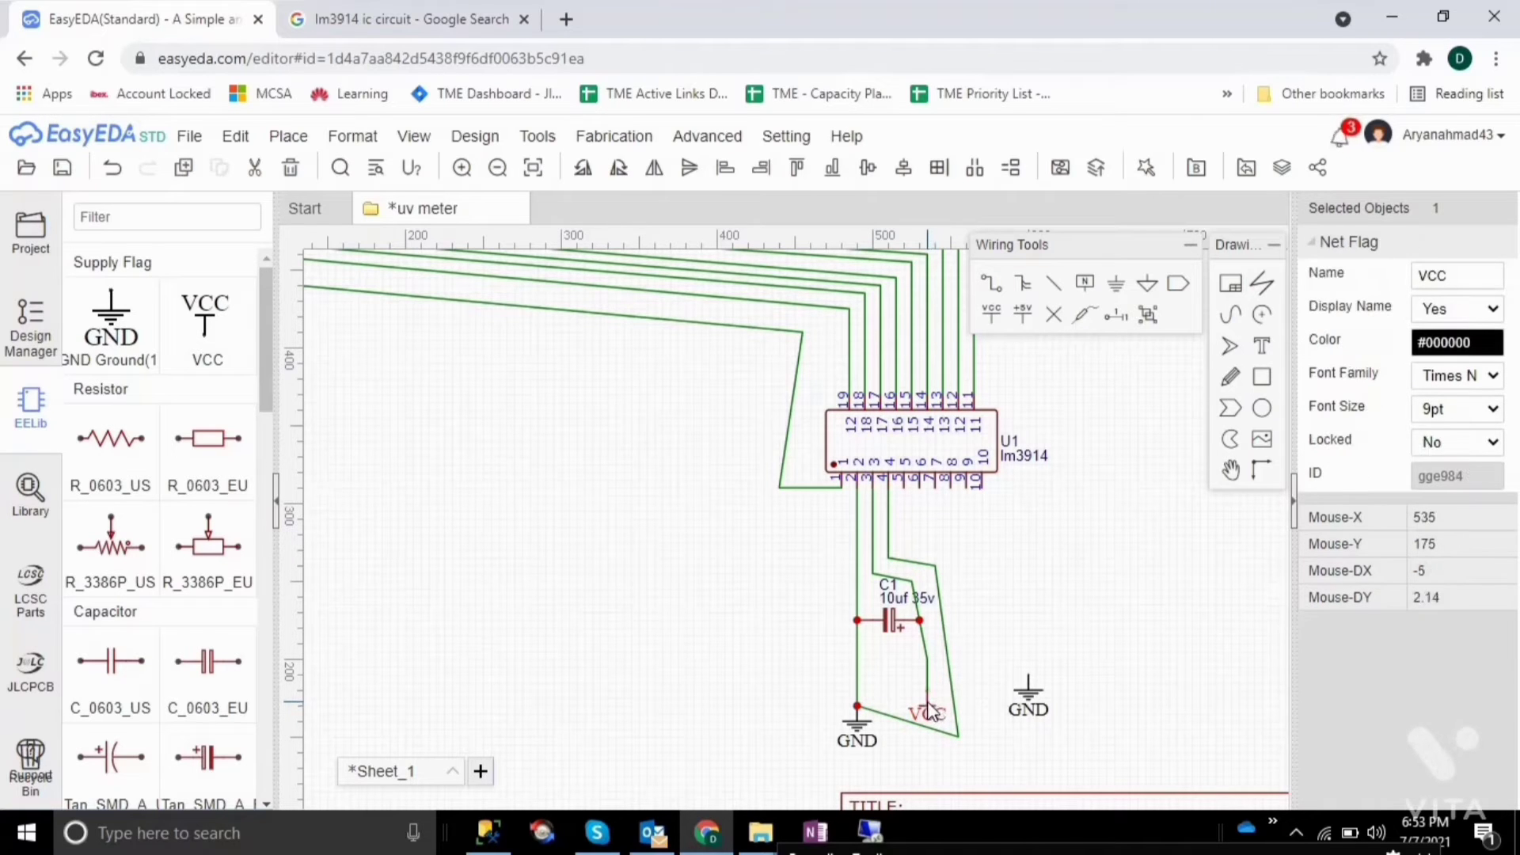
left_click_drag(931, 714, 925, 696)
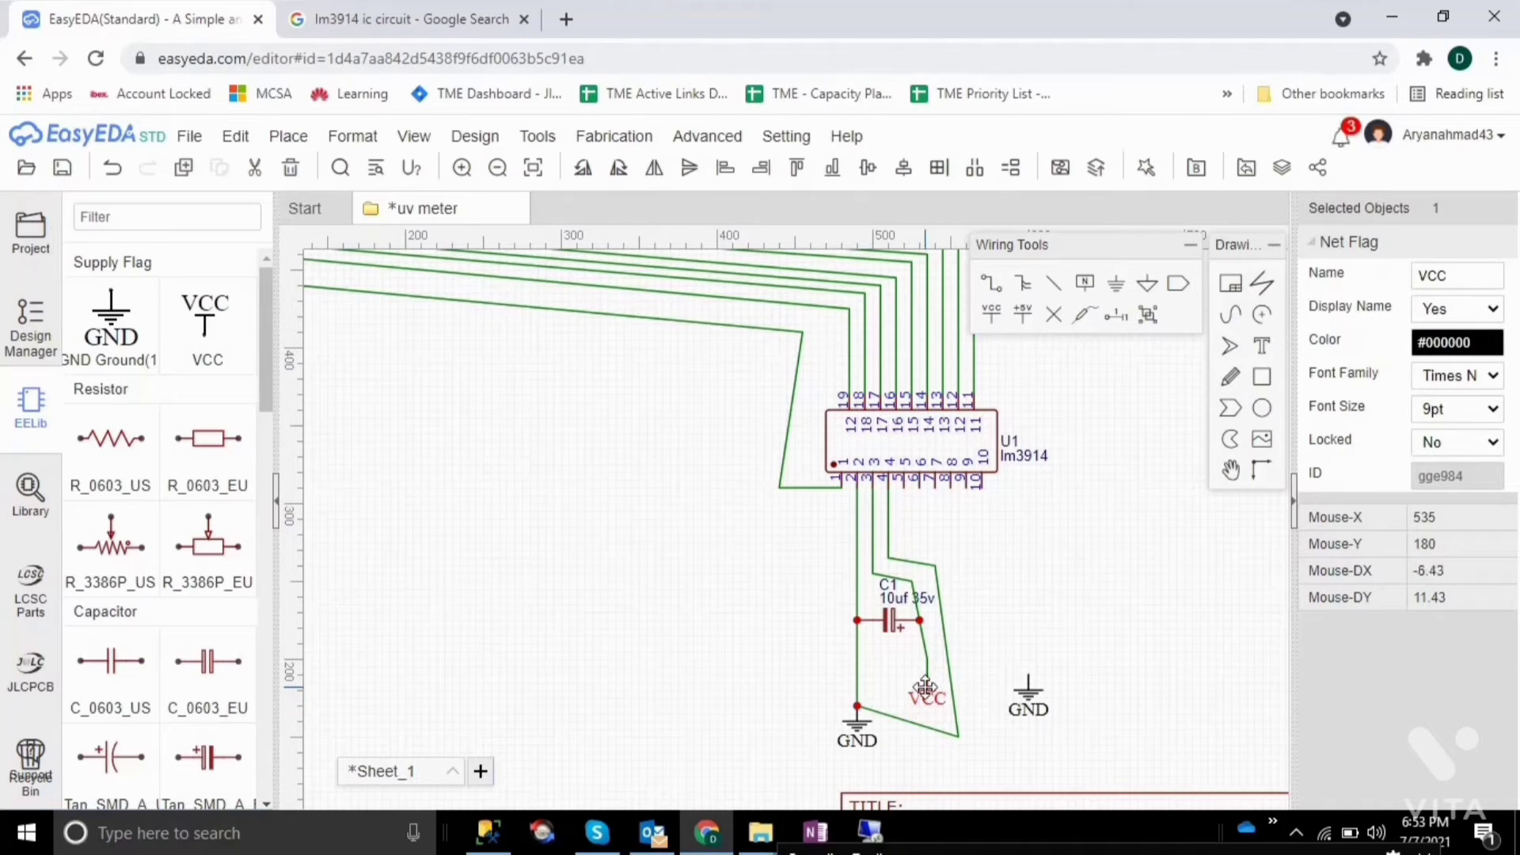
Step: Delete the unused GND symbol and attach the pin 4 wire to the GND node
left_click(1031, 694)
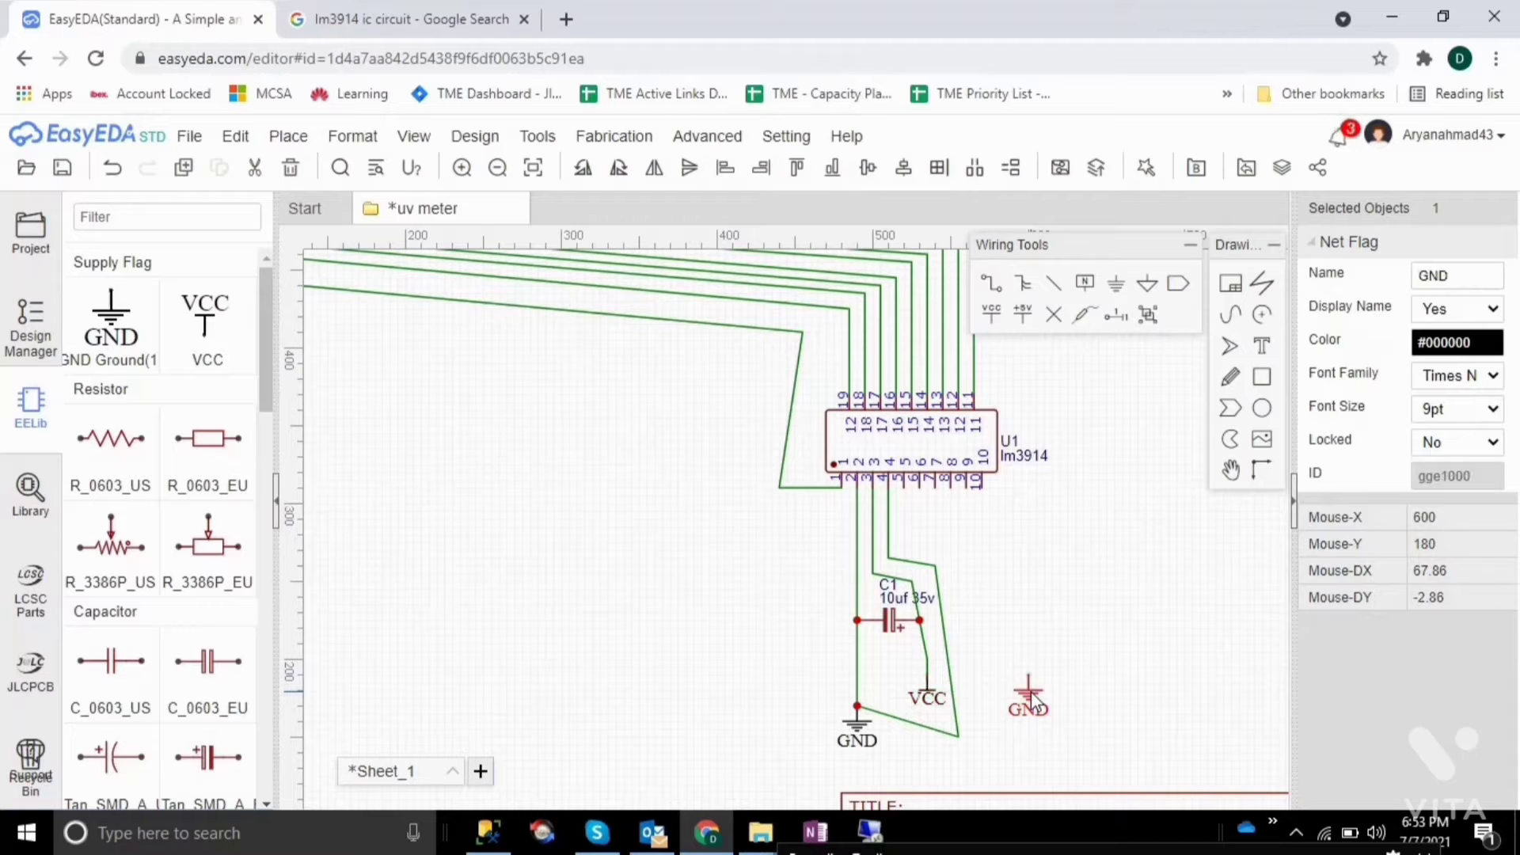
key("Delete")
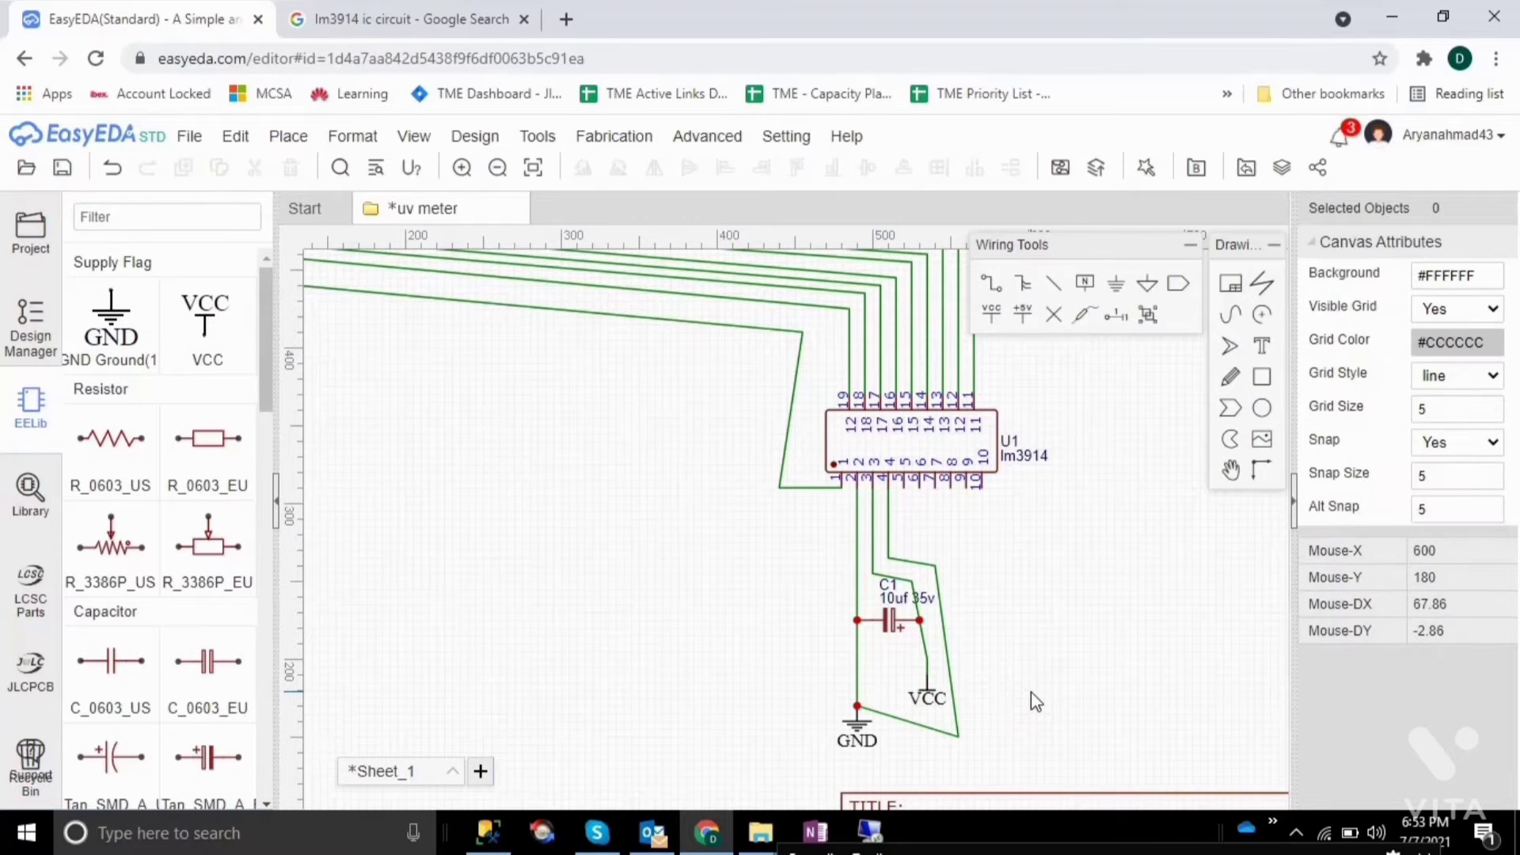
left_click(959, 744)
left_click_drag(959, 744, 935, 728)
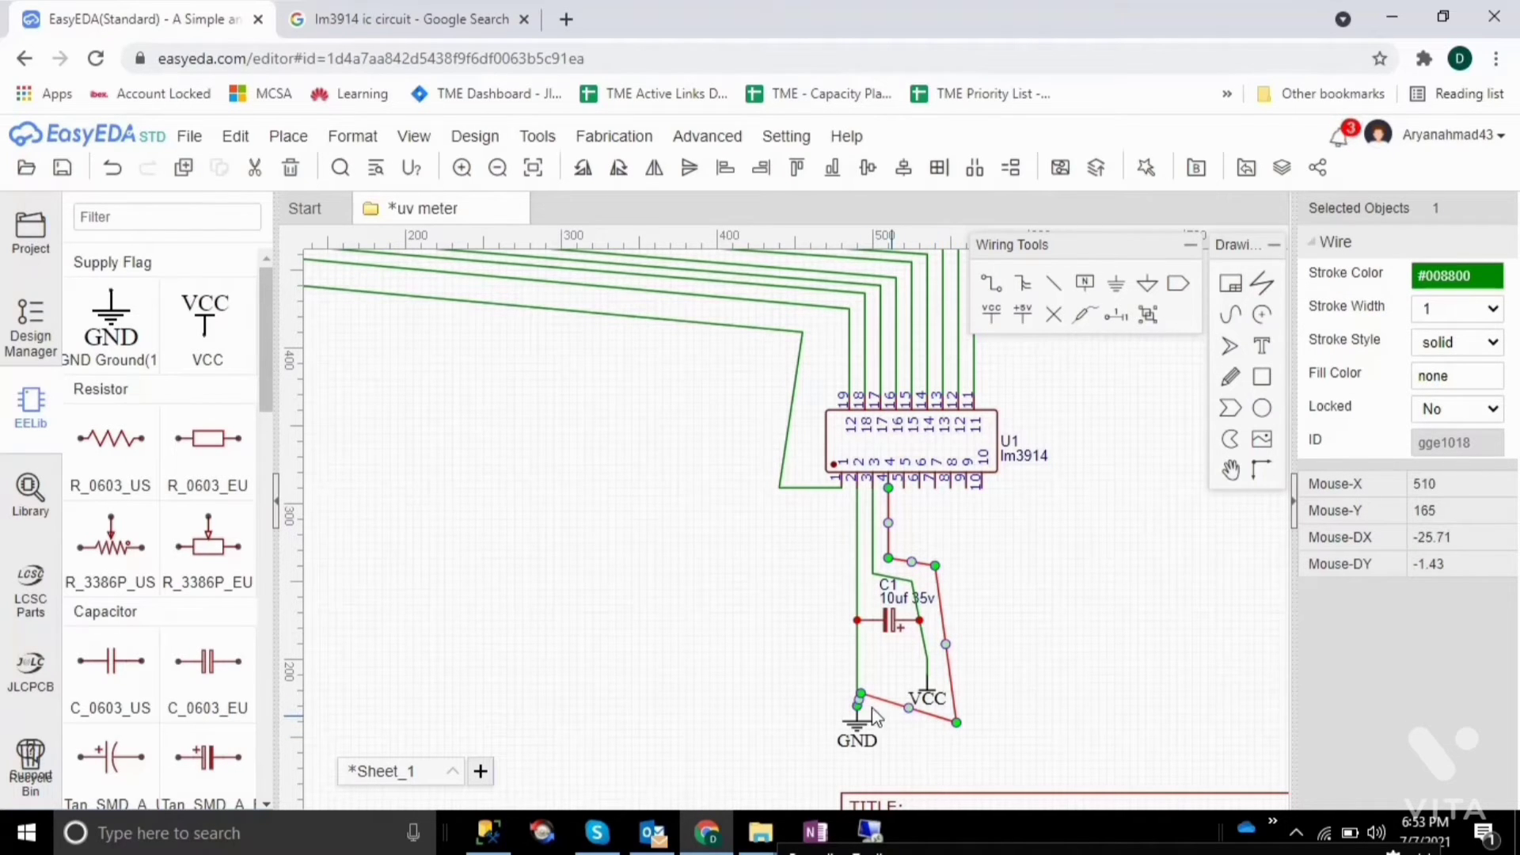
left_click_drag(856, 694, 856, 706)
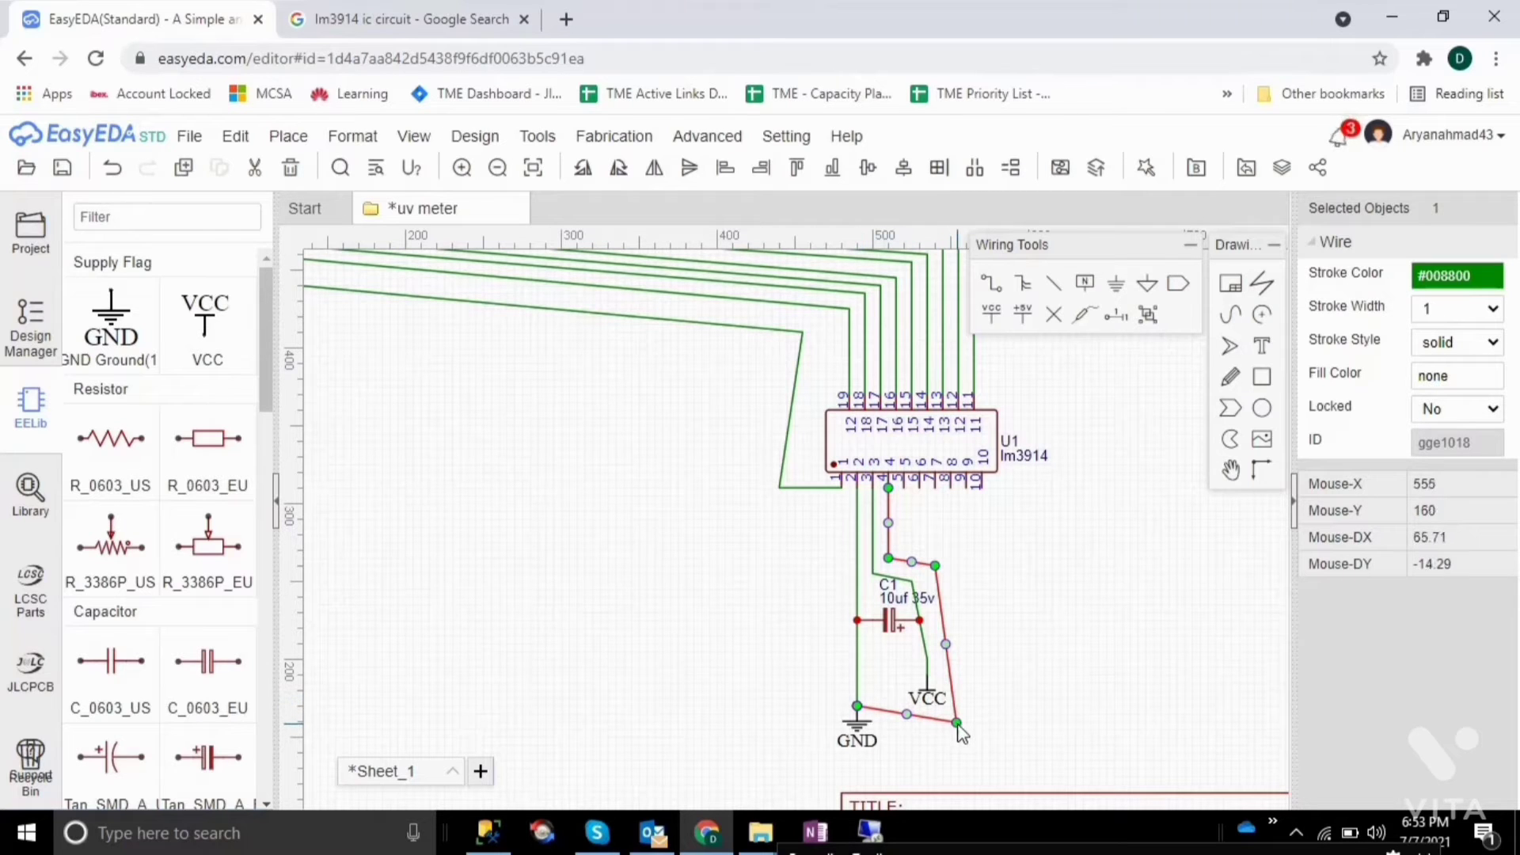
left_click_drag(958, 724, 950, 711)
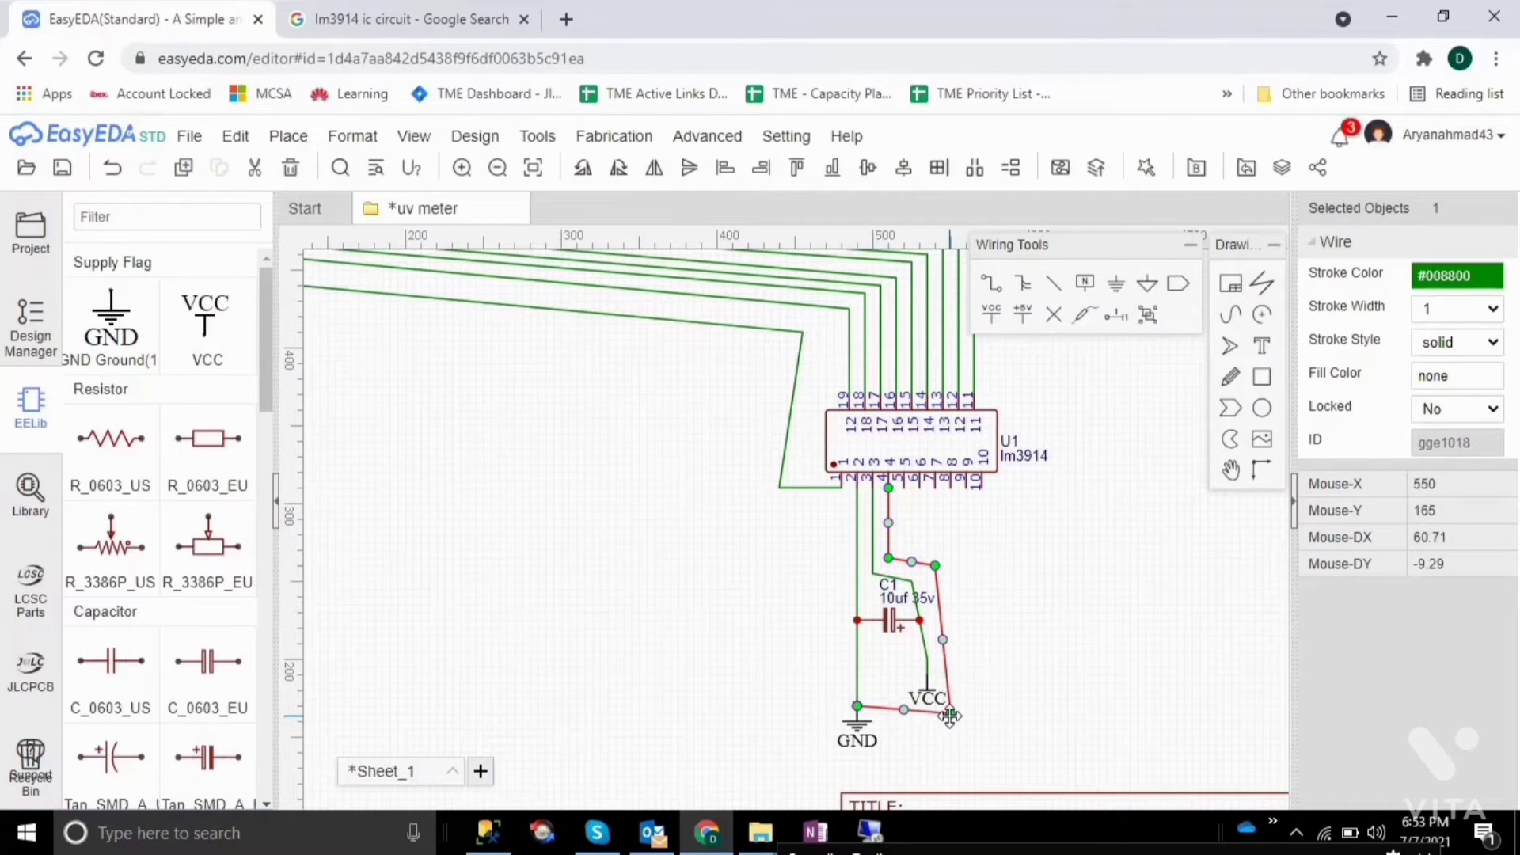
left_click(1093, 720)
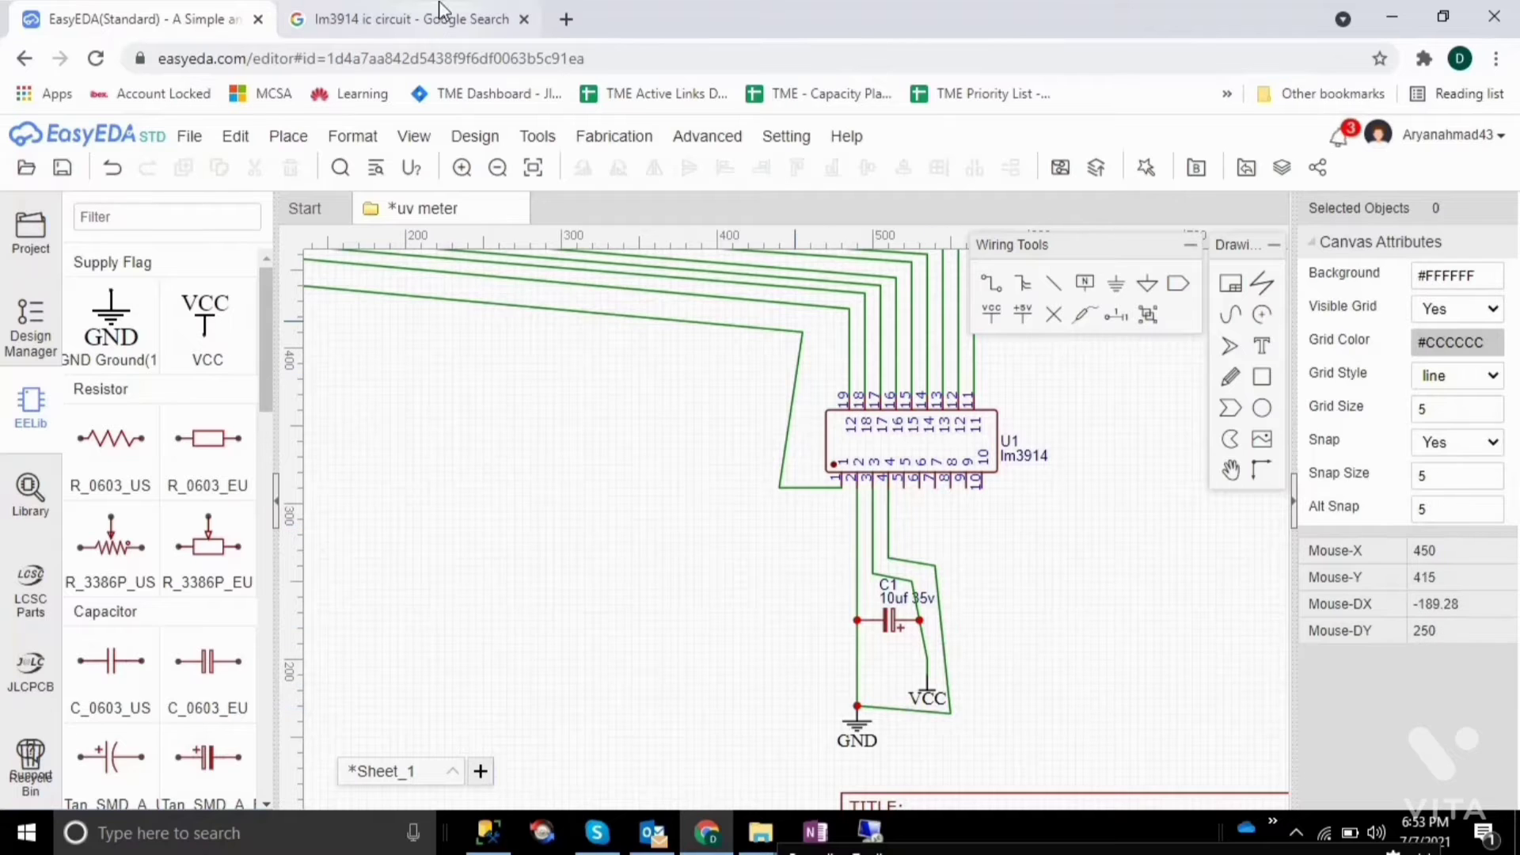
left_click(404, 20)
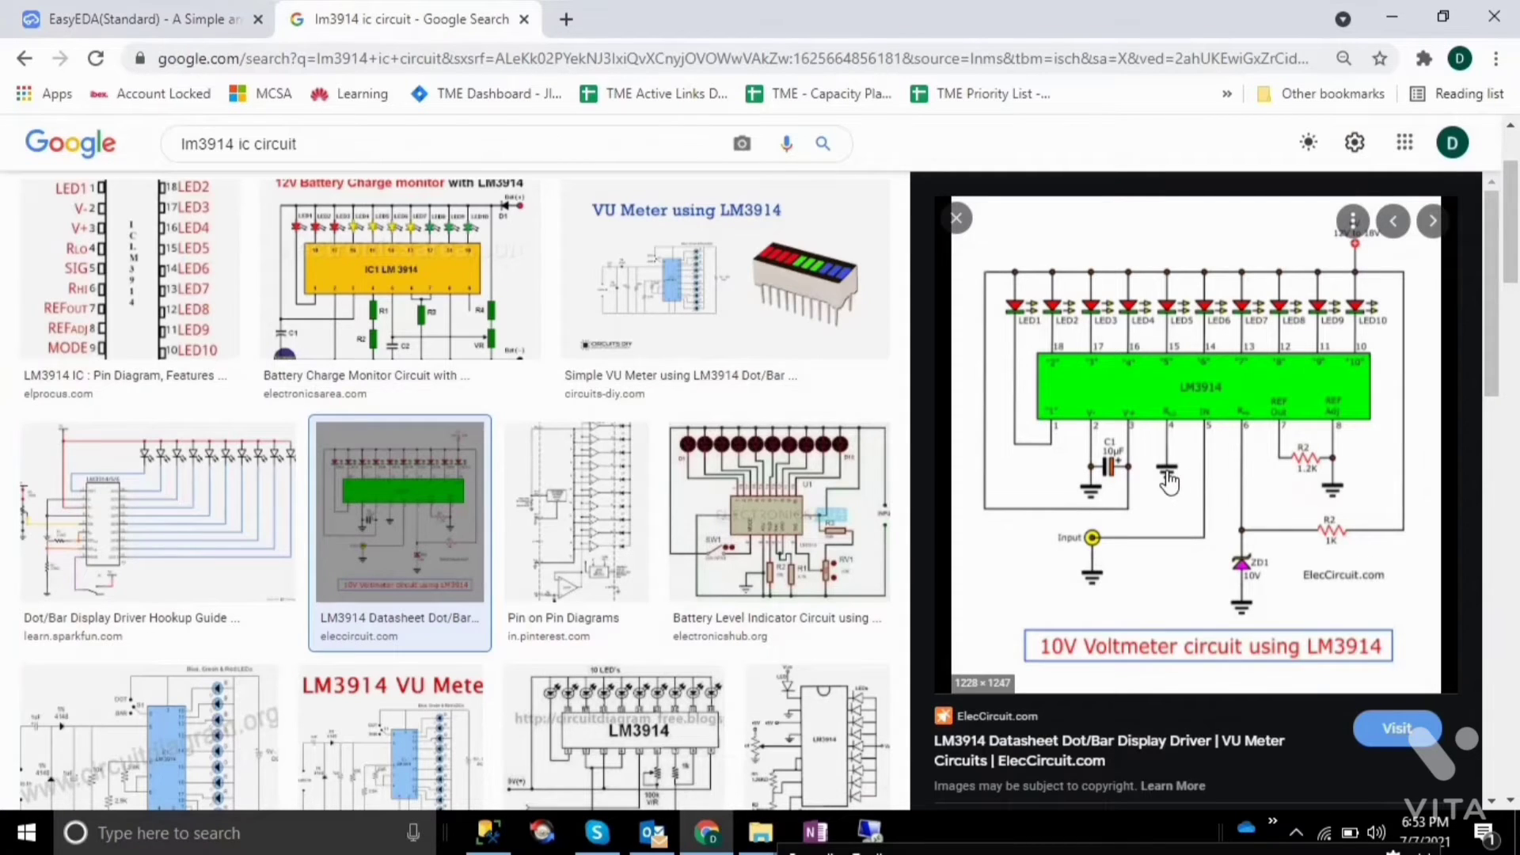
left_click(153, 7)
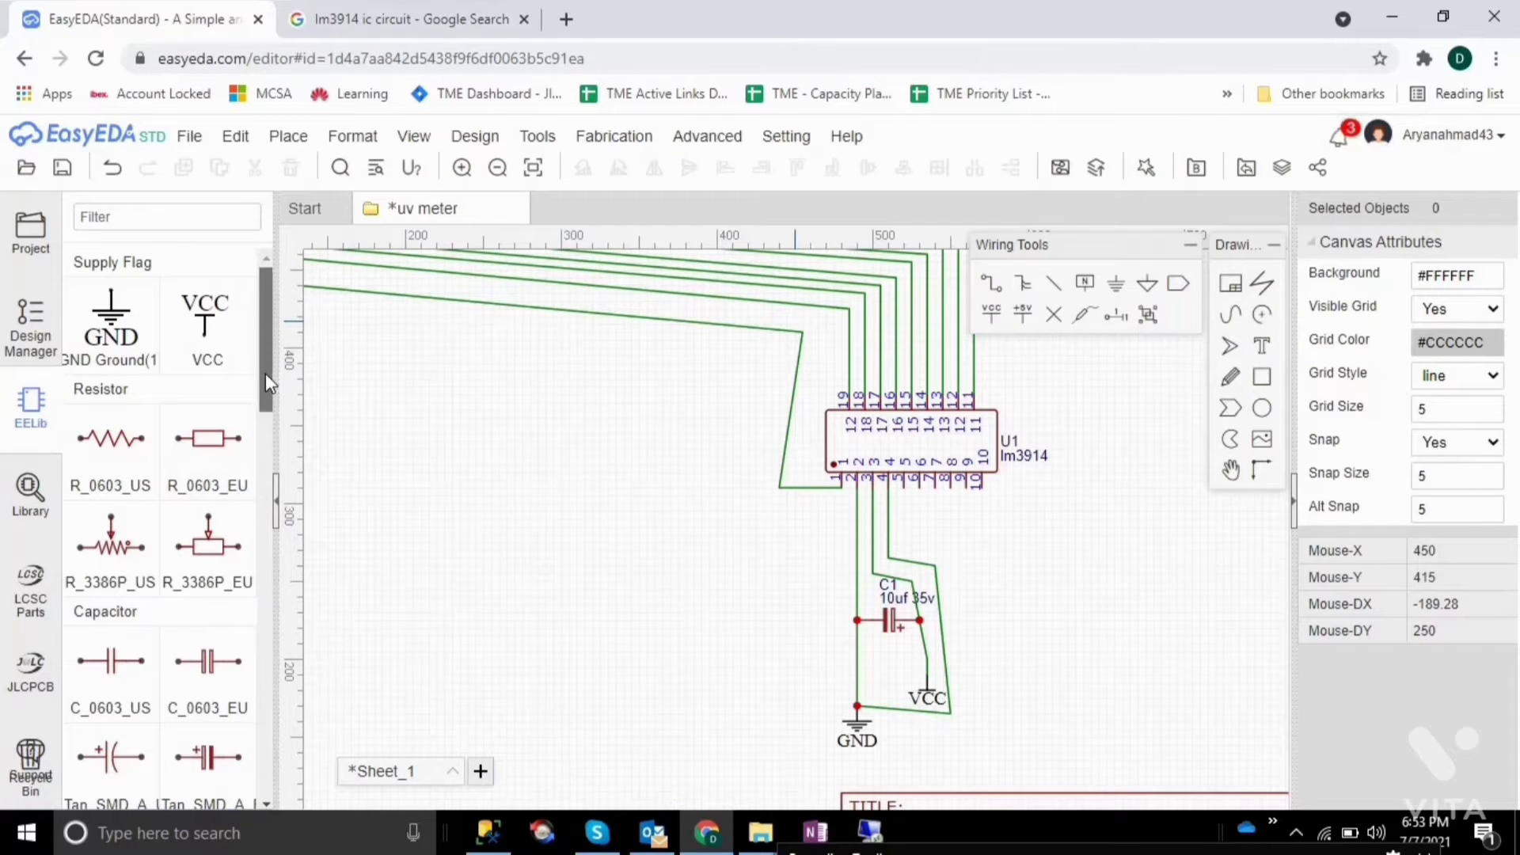
left_click_drag(265, 373, 297, 544)
Step: Place 2-pin header H1 right of the capacitor, delete its part-name text, and tidy its label
left_click(209, 476)
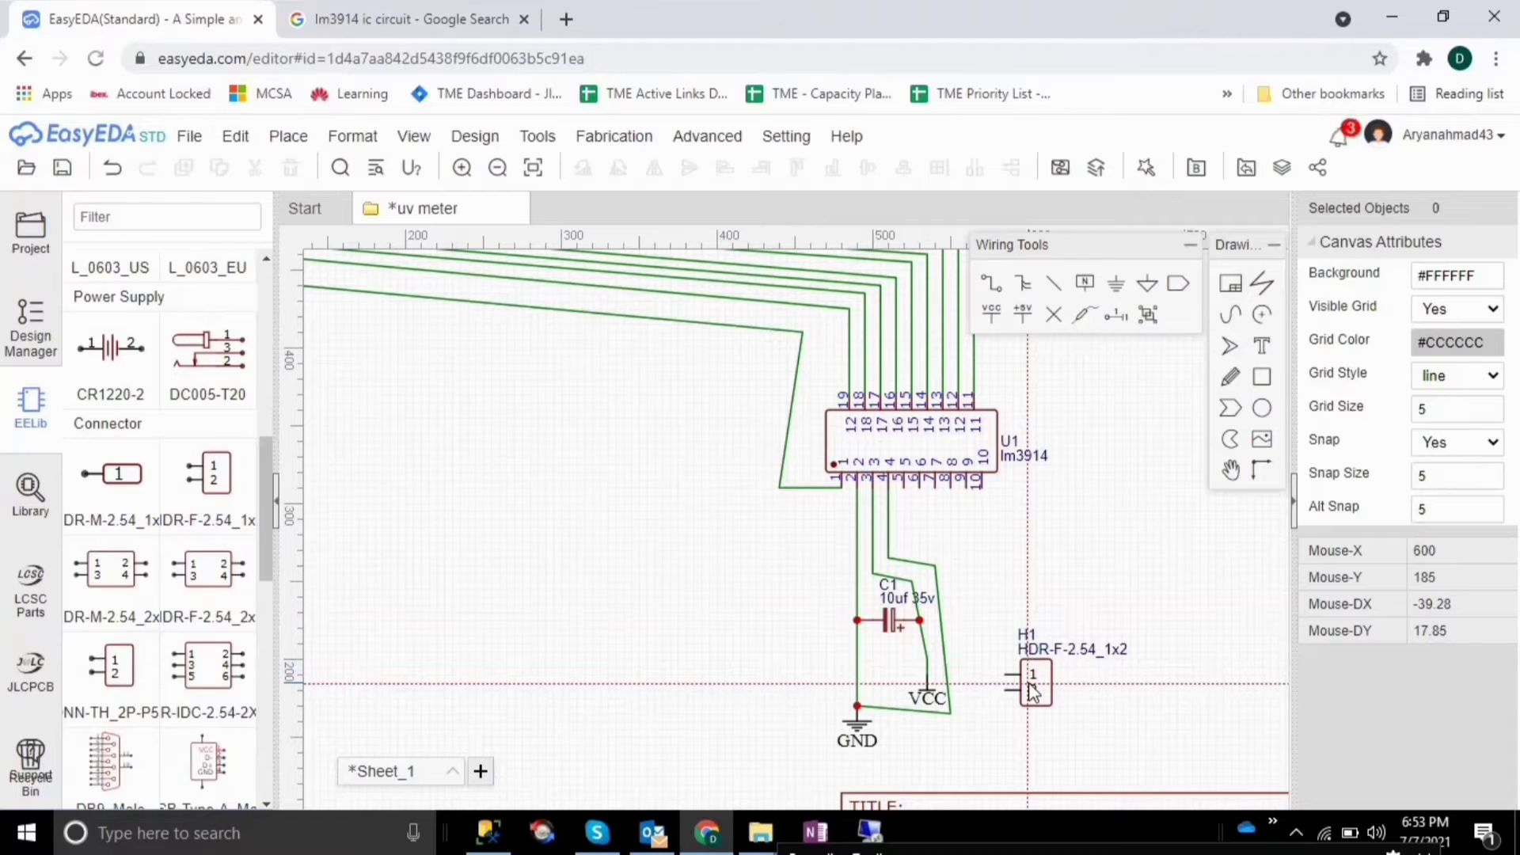
left_click(1030, 691)
key("Escape")
left_click(1113, 656)
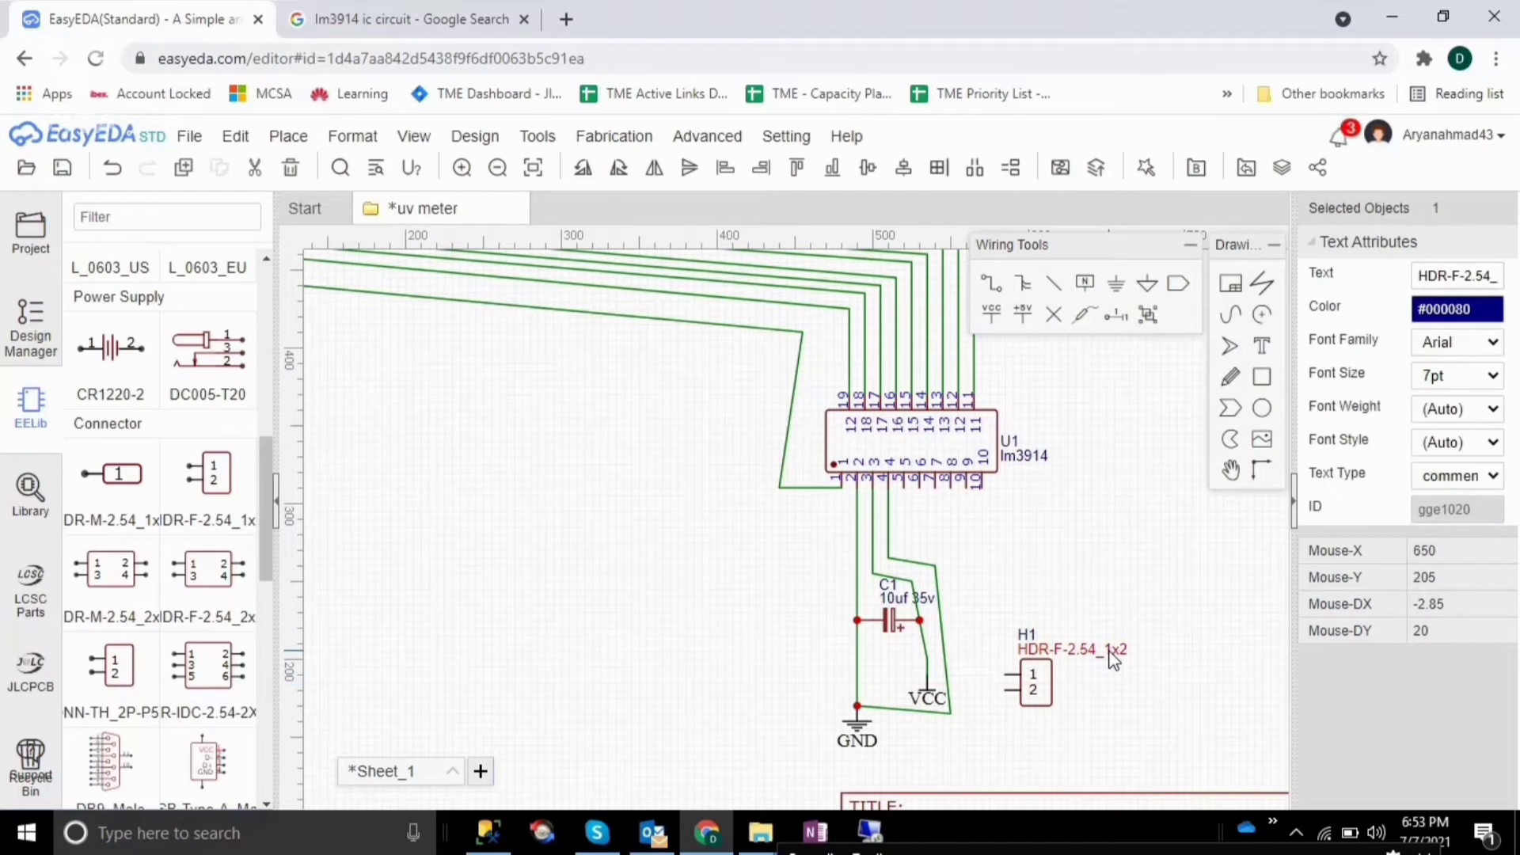
key("Delete")
left_click(1034, 643)
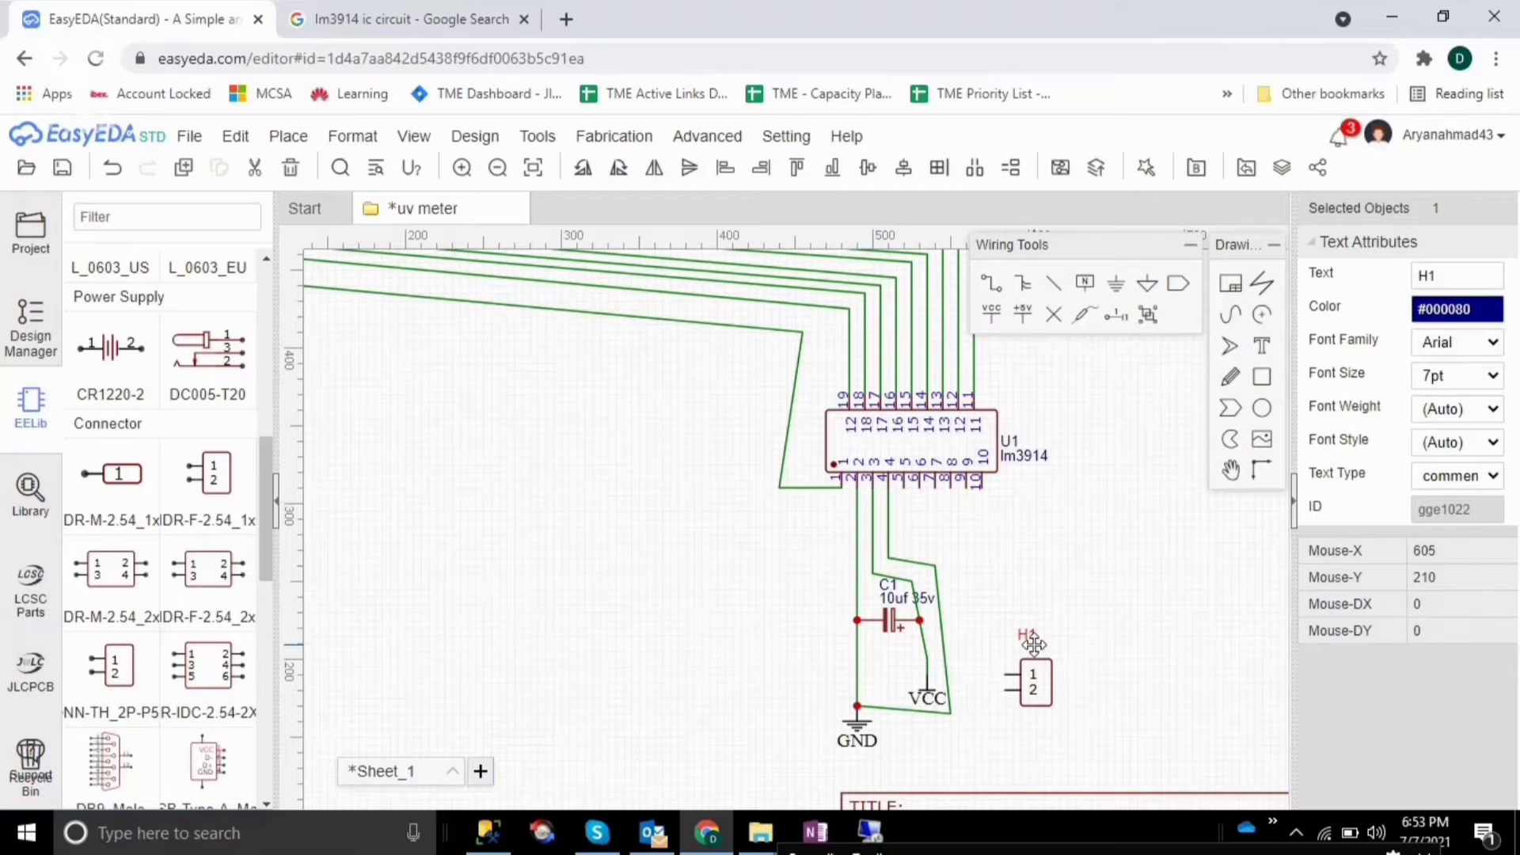
left_click_drag(1034, 643, 1035, 657)
Step: Rotate H1 a quarter turn, move it down-left, and nudge the VCC label
left_click(1036, 671)
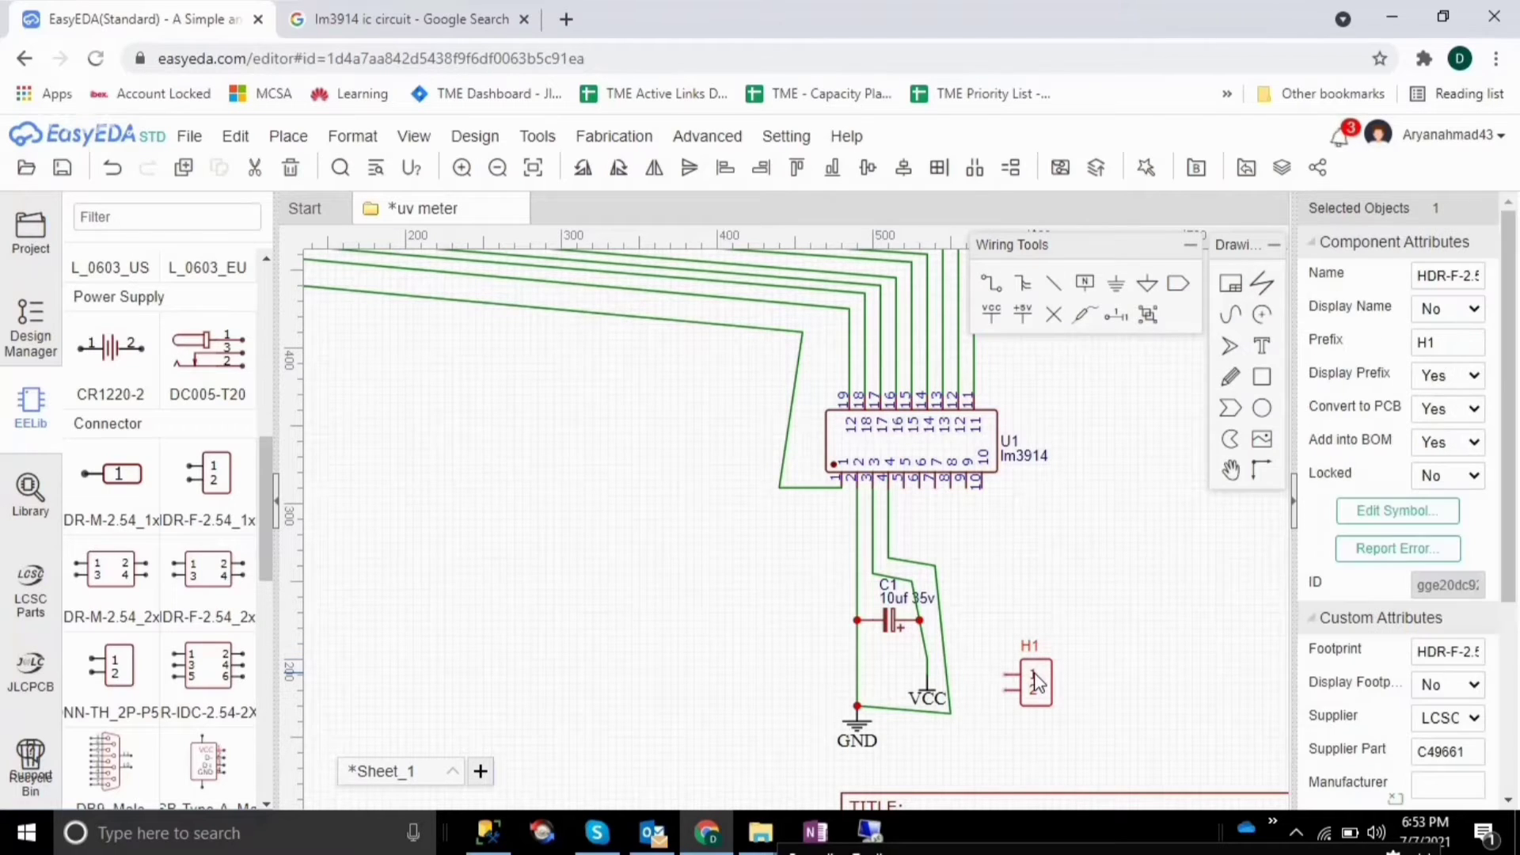
key("space")
key("space")
key("space")
mouse_move(1037, 680)
left_mouse_down()
mouse_move(958, 739)
mouse_move(928, 669)
mouse_move(883, 686)
left_mouse_up()
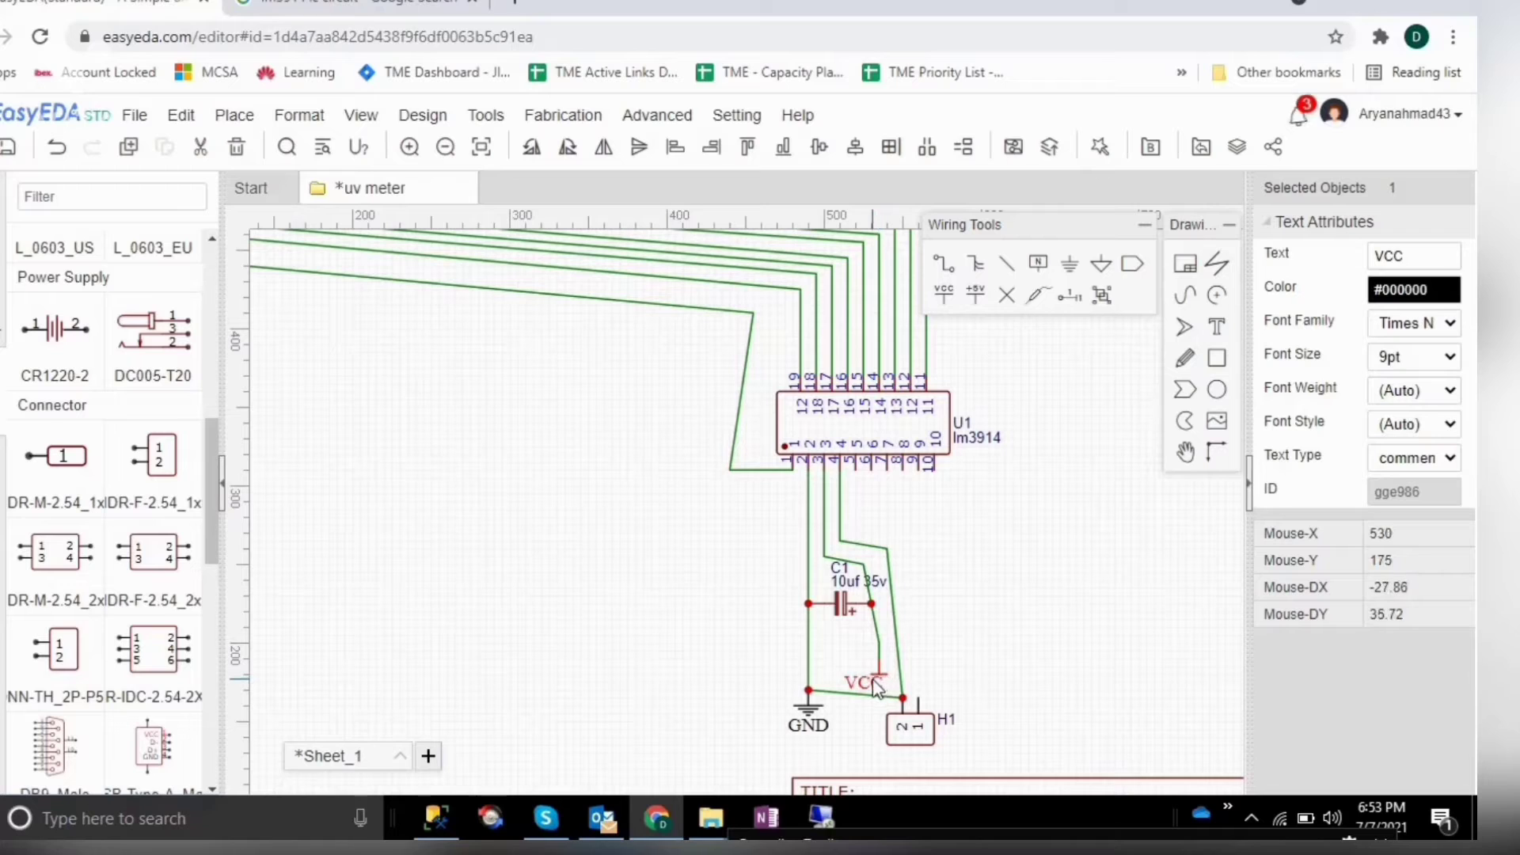
left_click_drag(883, 687, 876, 691)
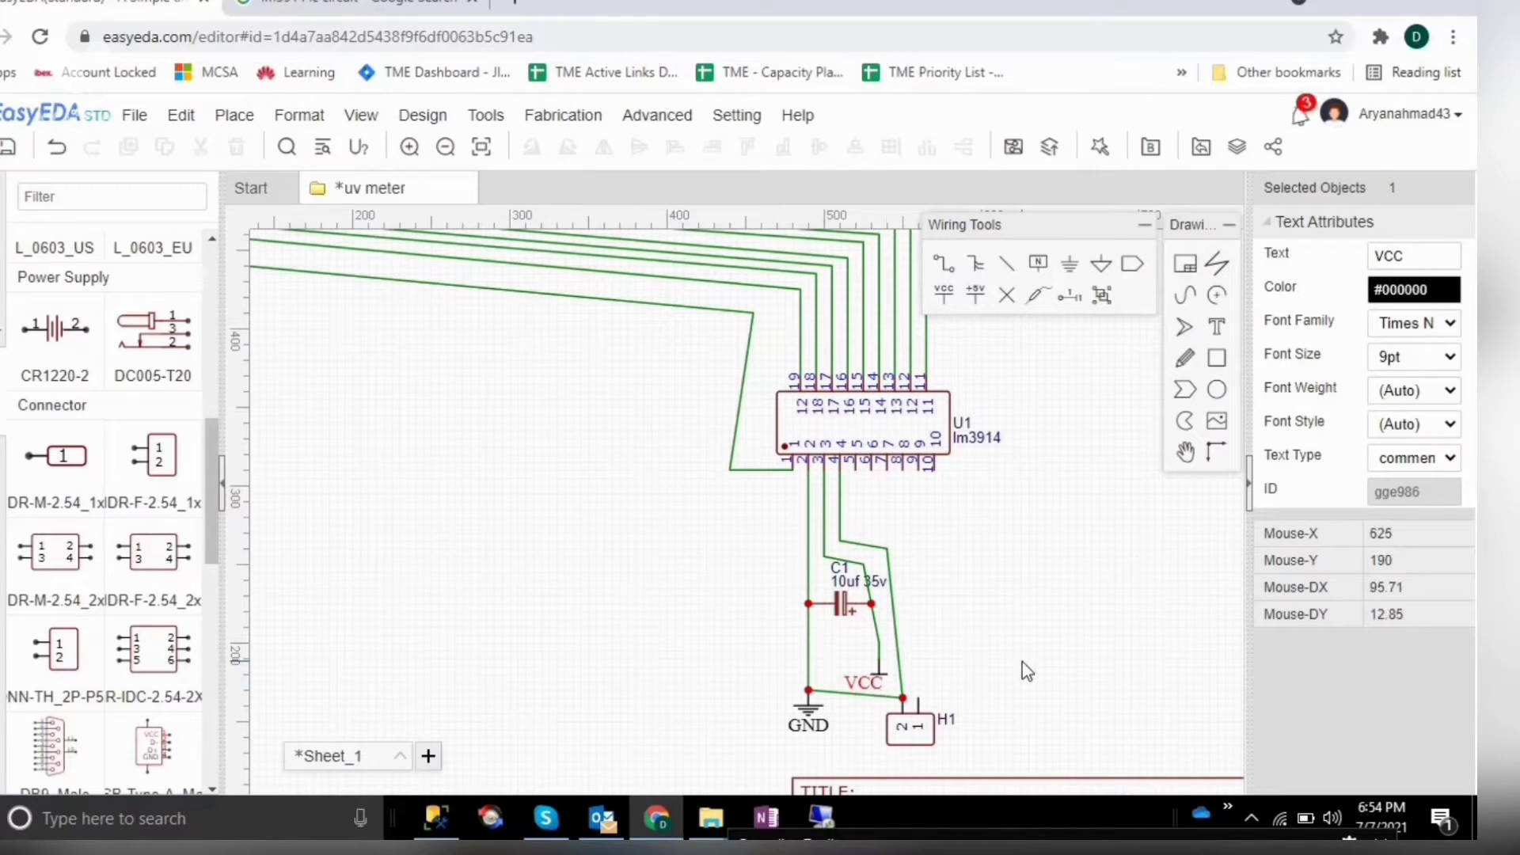
Step: Place a temporary GND flag under U1
left_click(873, 719)
left_click(361, 114)
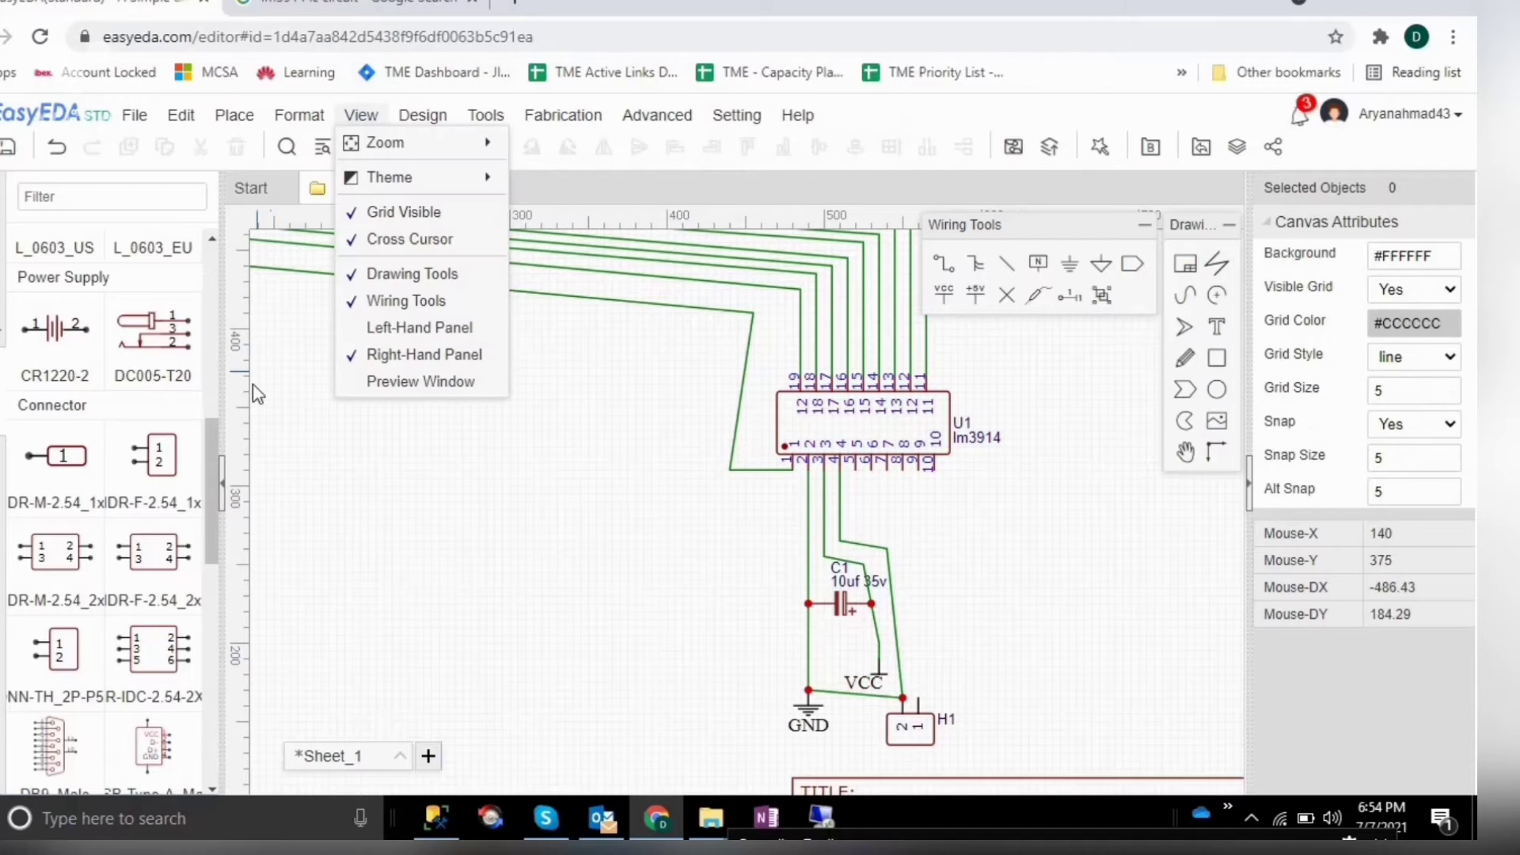
scroll(172, 380, "up", 3)
scroll(173, 381, "up", 2)
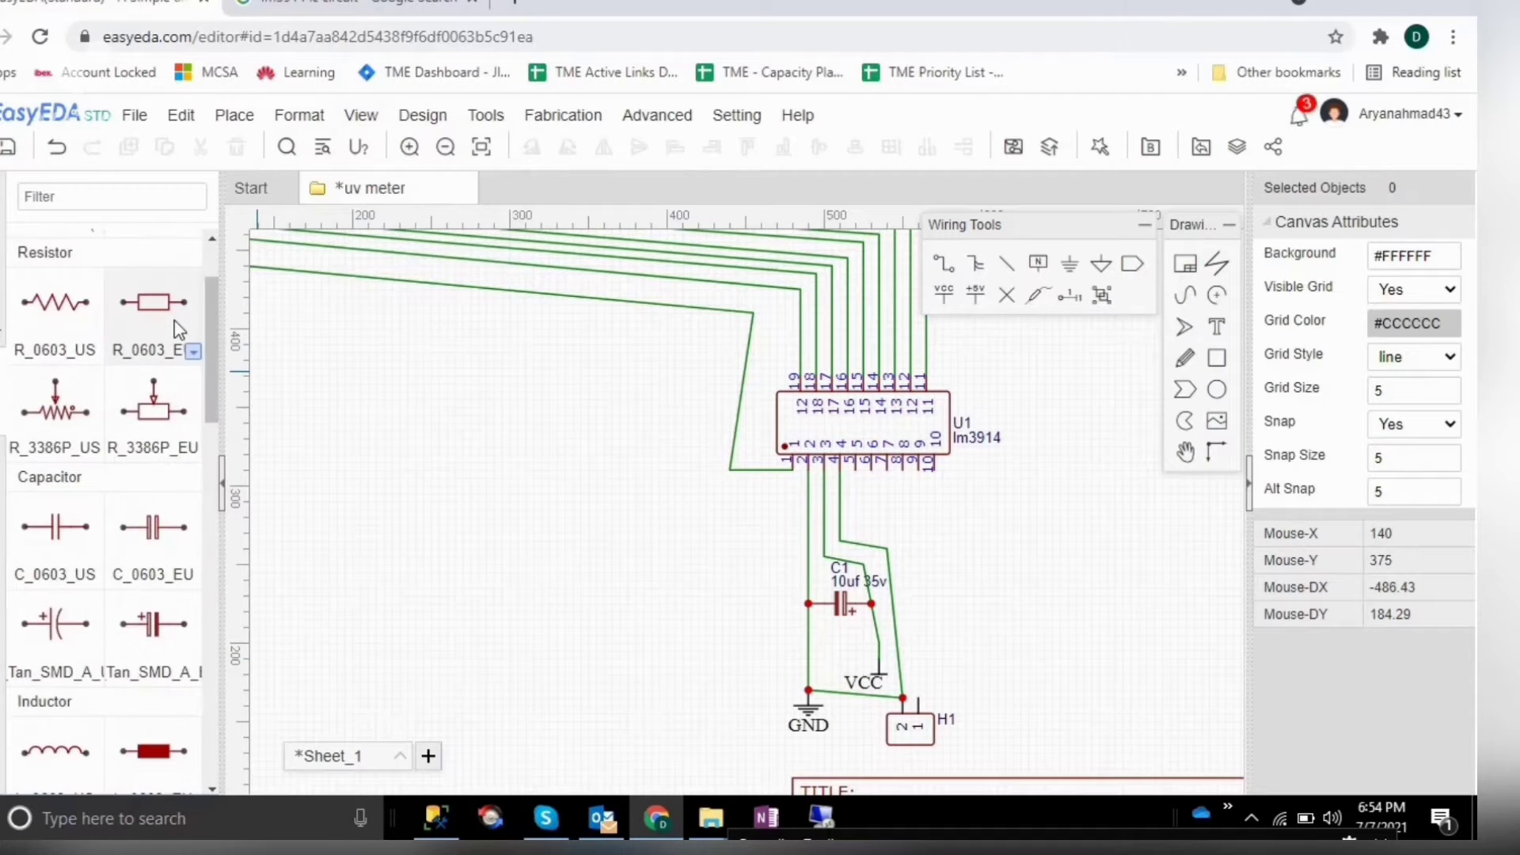
scroll(172, 381, "up", 1)
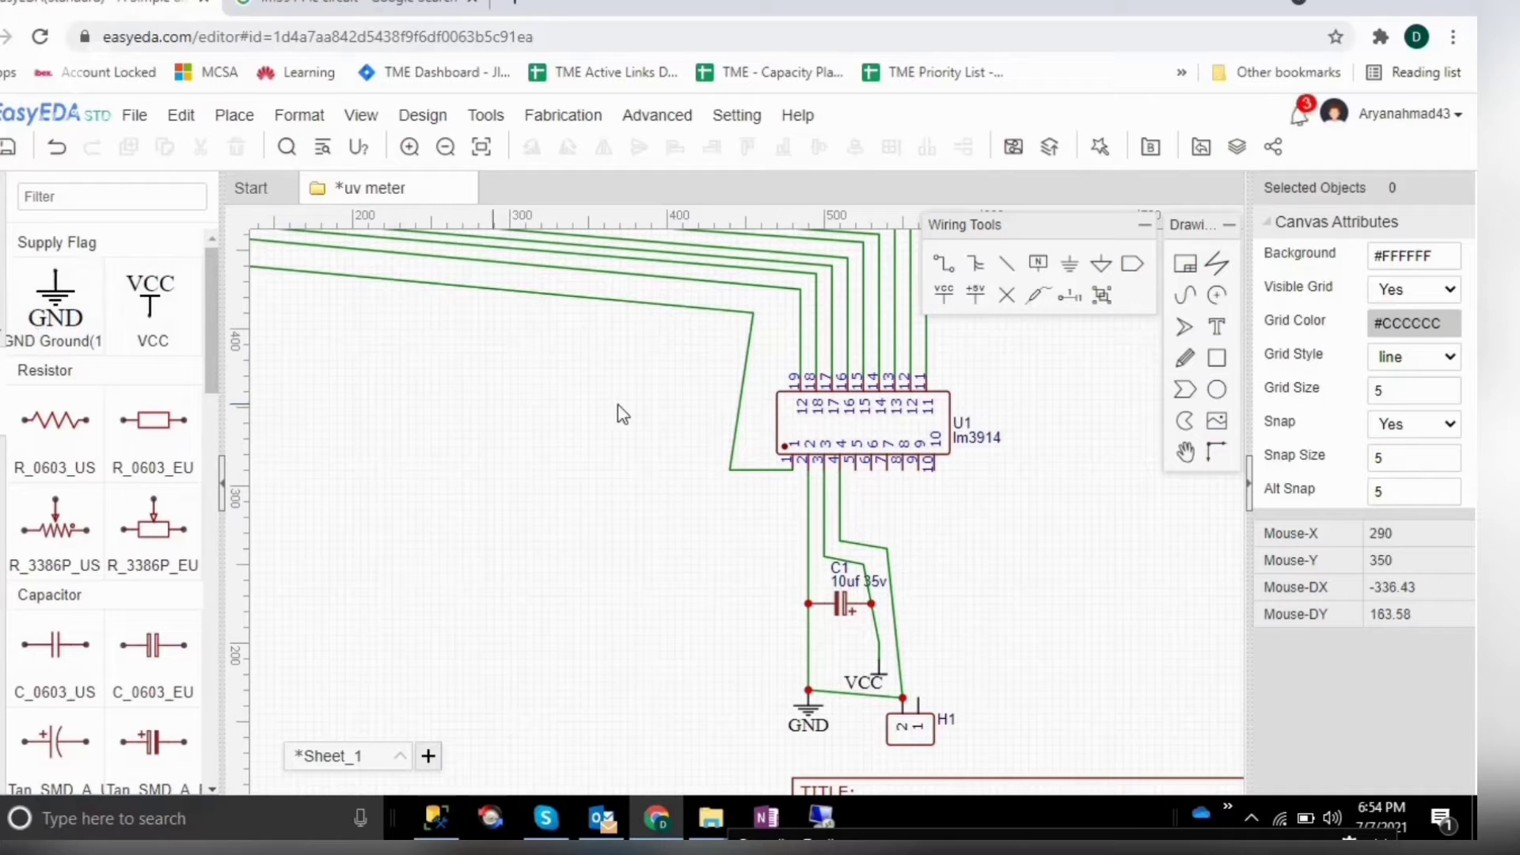
left_click(21, 289)
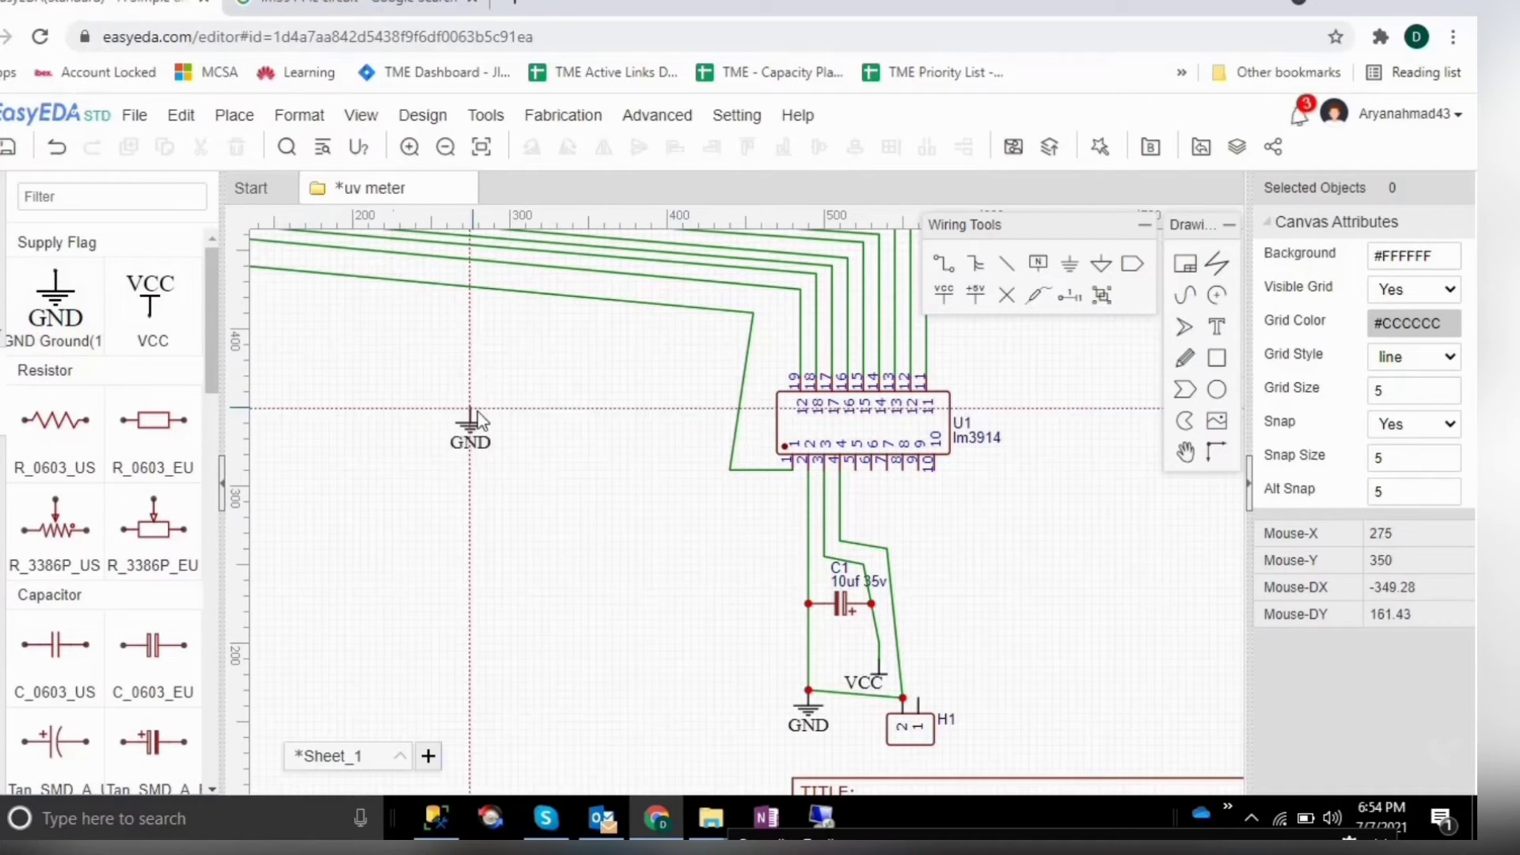
left_click(860, 481)
key("Escape")
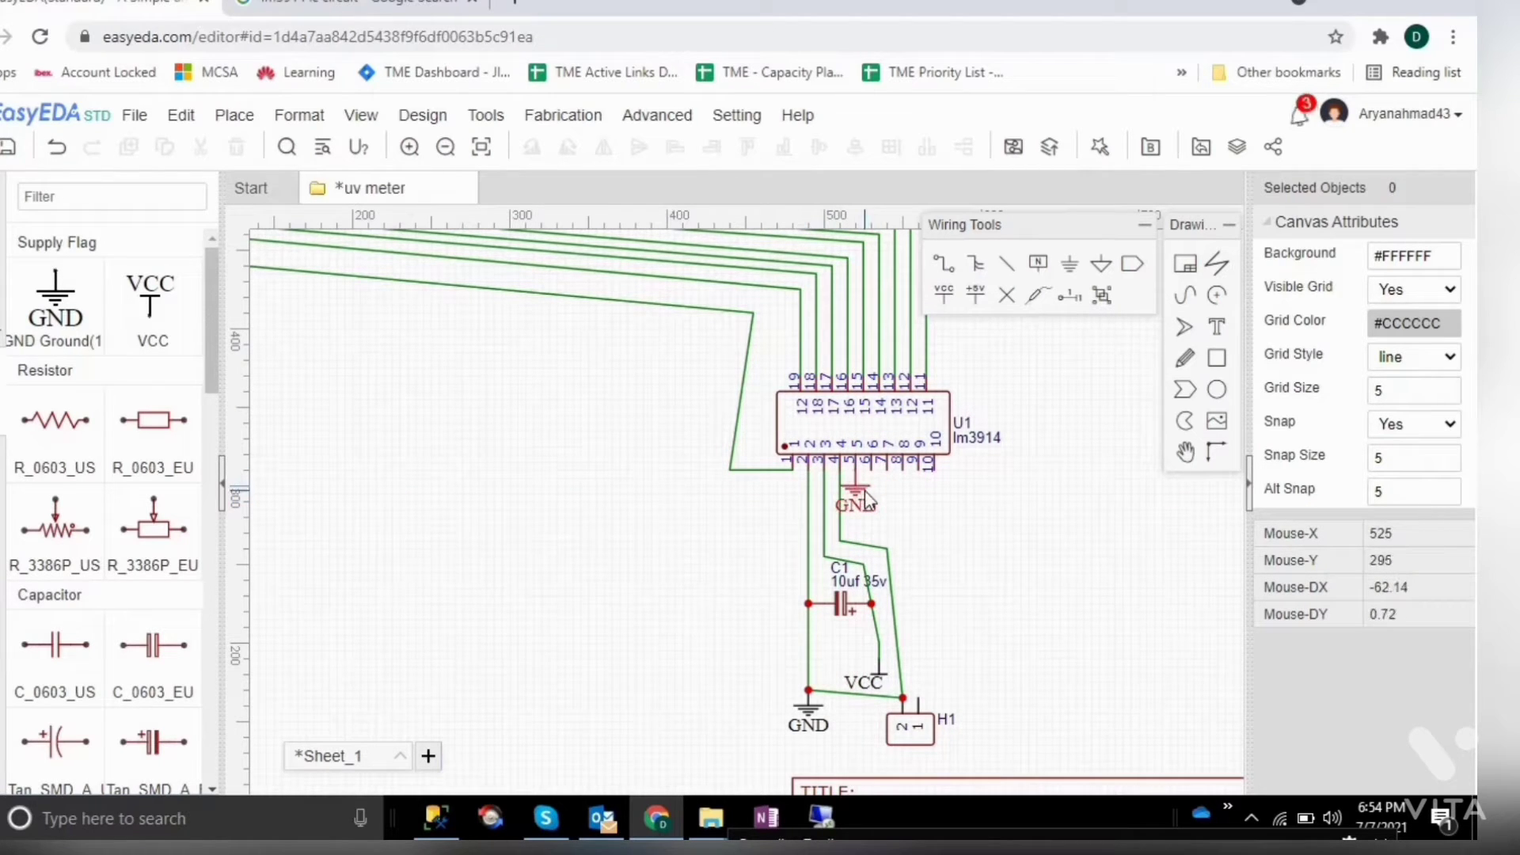
Step: Drag the GND flag onto connector H1 to stretch its wire, then delete the flag
mouse_move(865, 490)
left_mouse_down()
mouse_move(909, 507)
mouse_move(960, 711)
left_mouse_up()
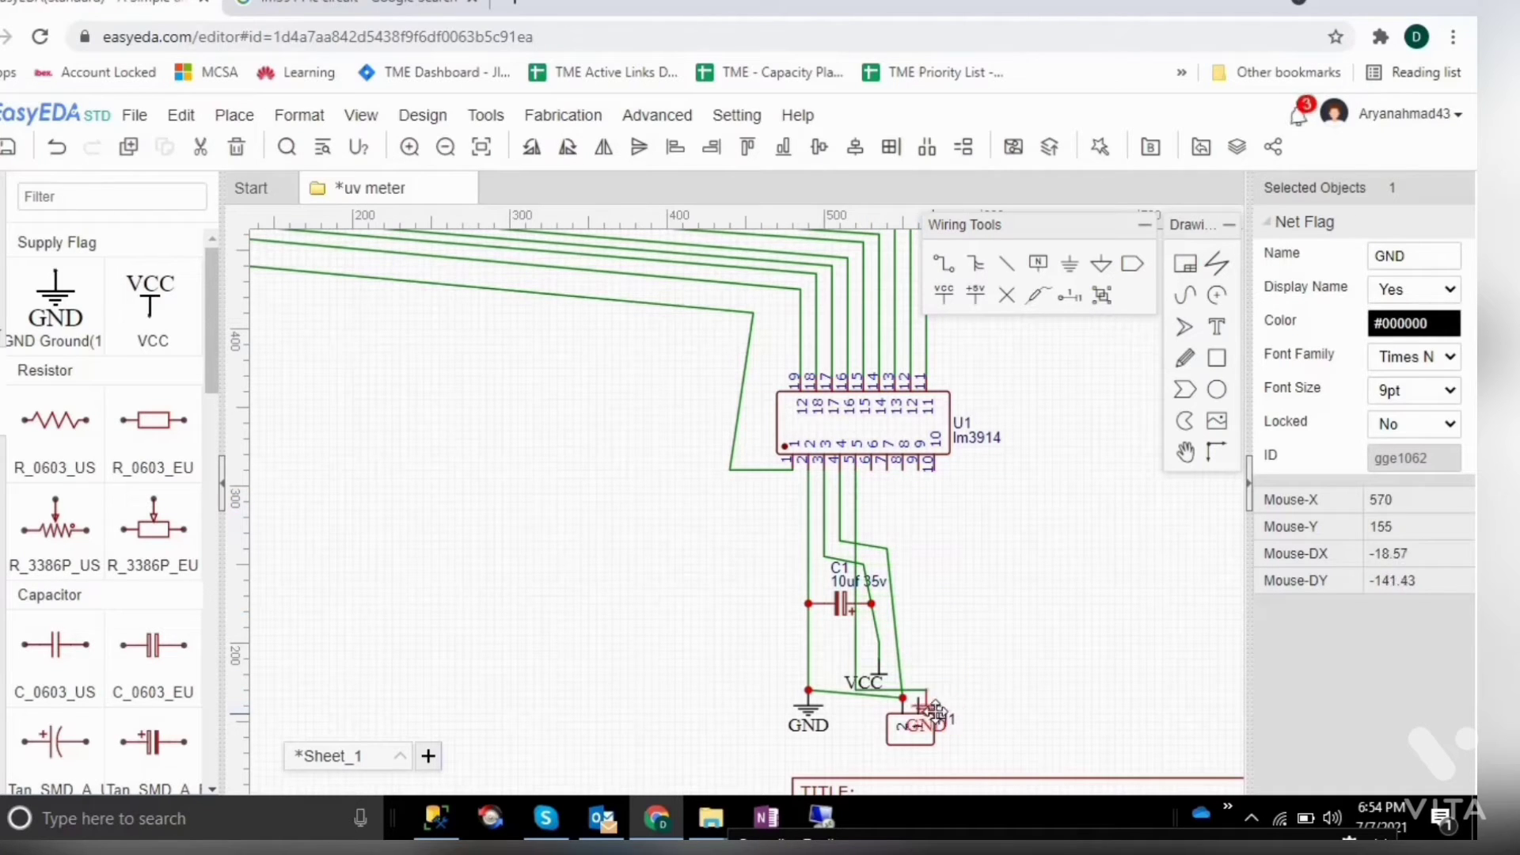
left_click_drag(959, 710, 922, 724)
left_click(921, 725)
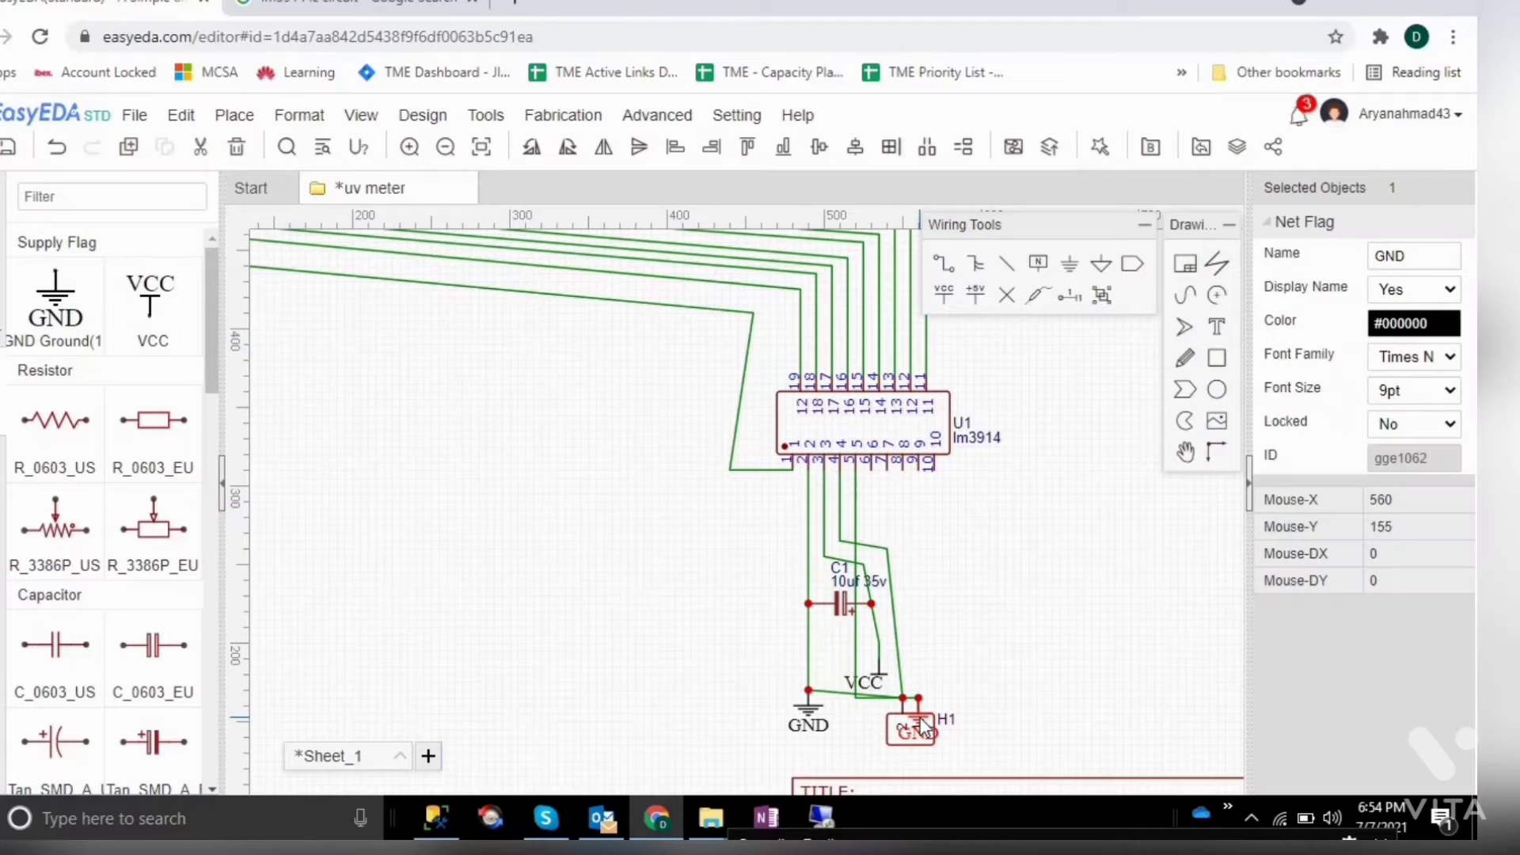
key("Delete")
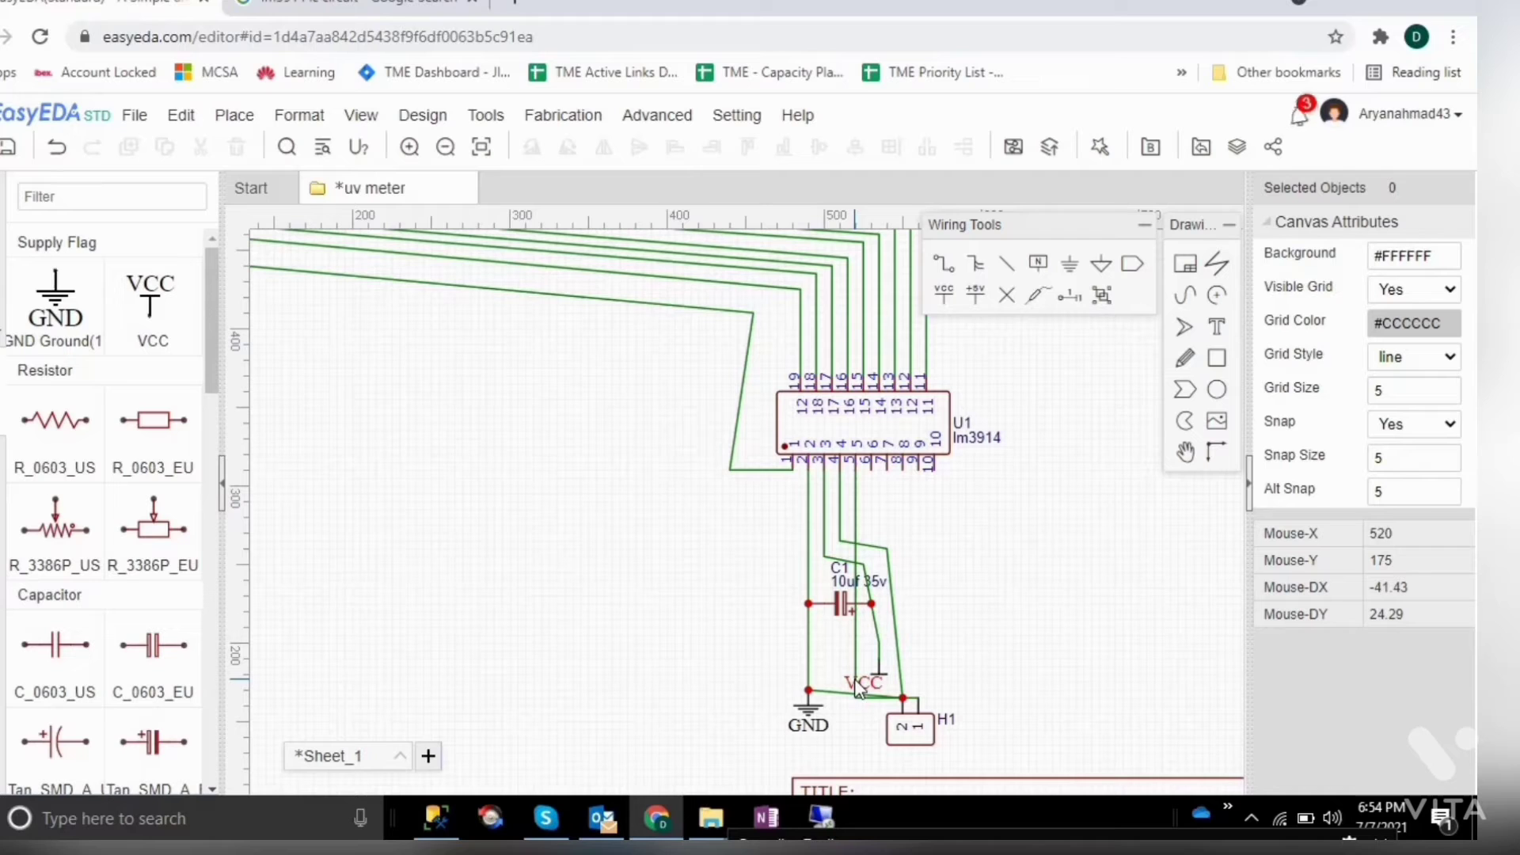
Step: Reshape the wire from U1 into a diagonal path down to H1, then check the reference image
left_click(854, 687)
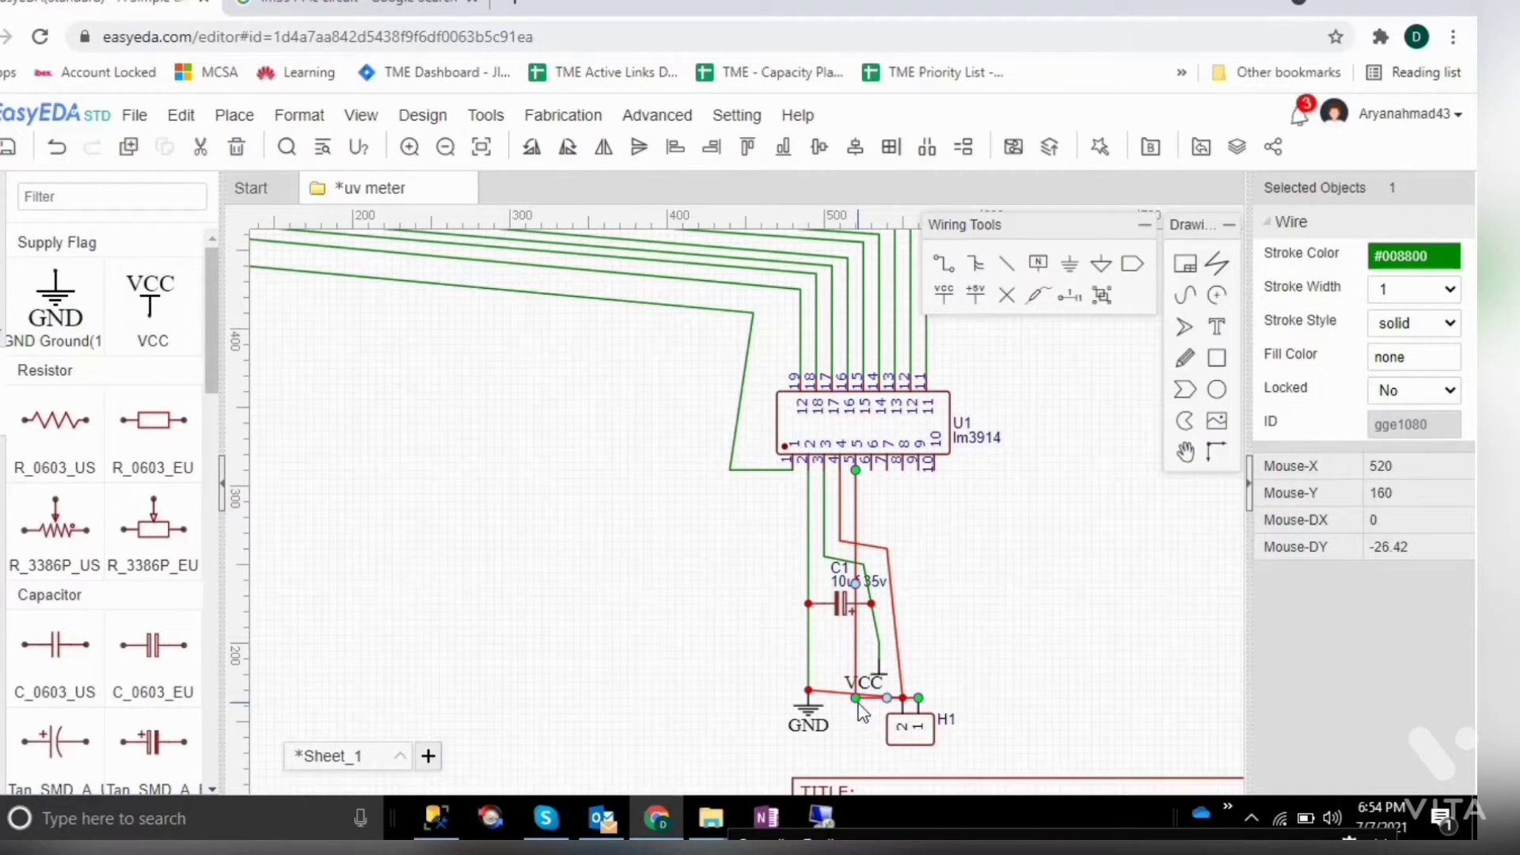
left_click_drag(861, 709, 897, 535)
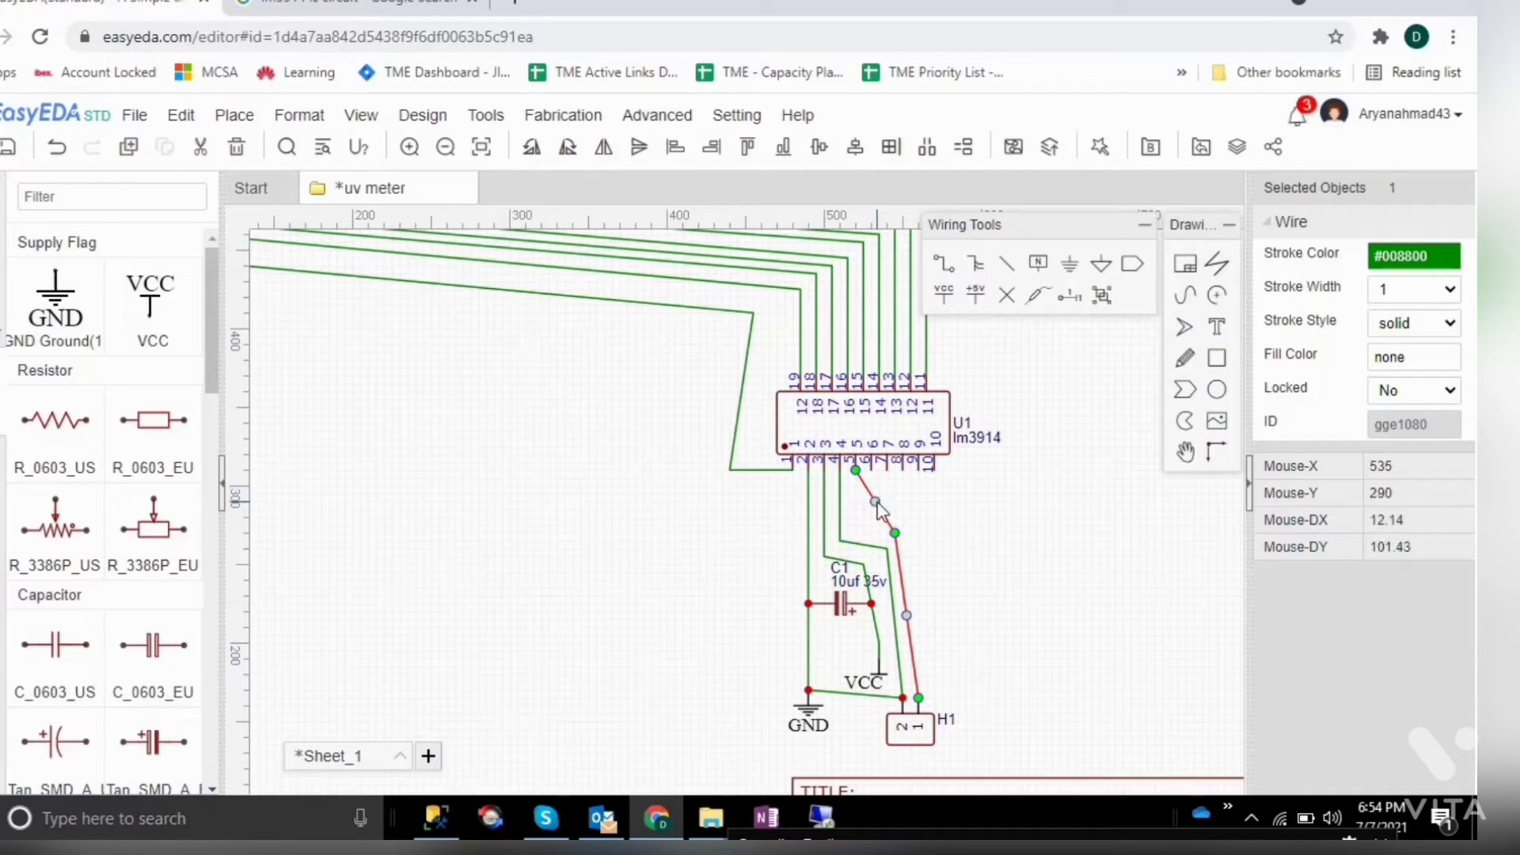
left_click_drag(876, 505, 847, 523)
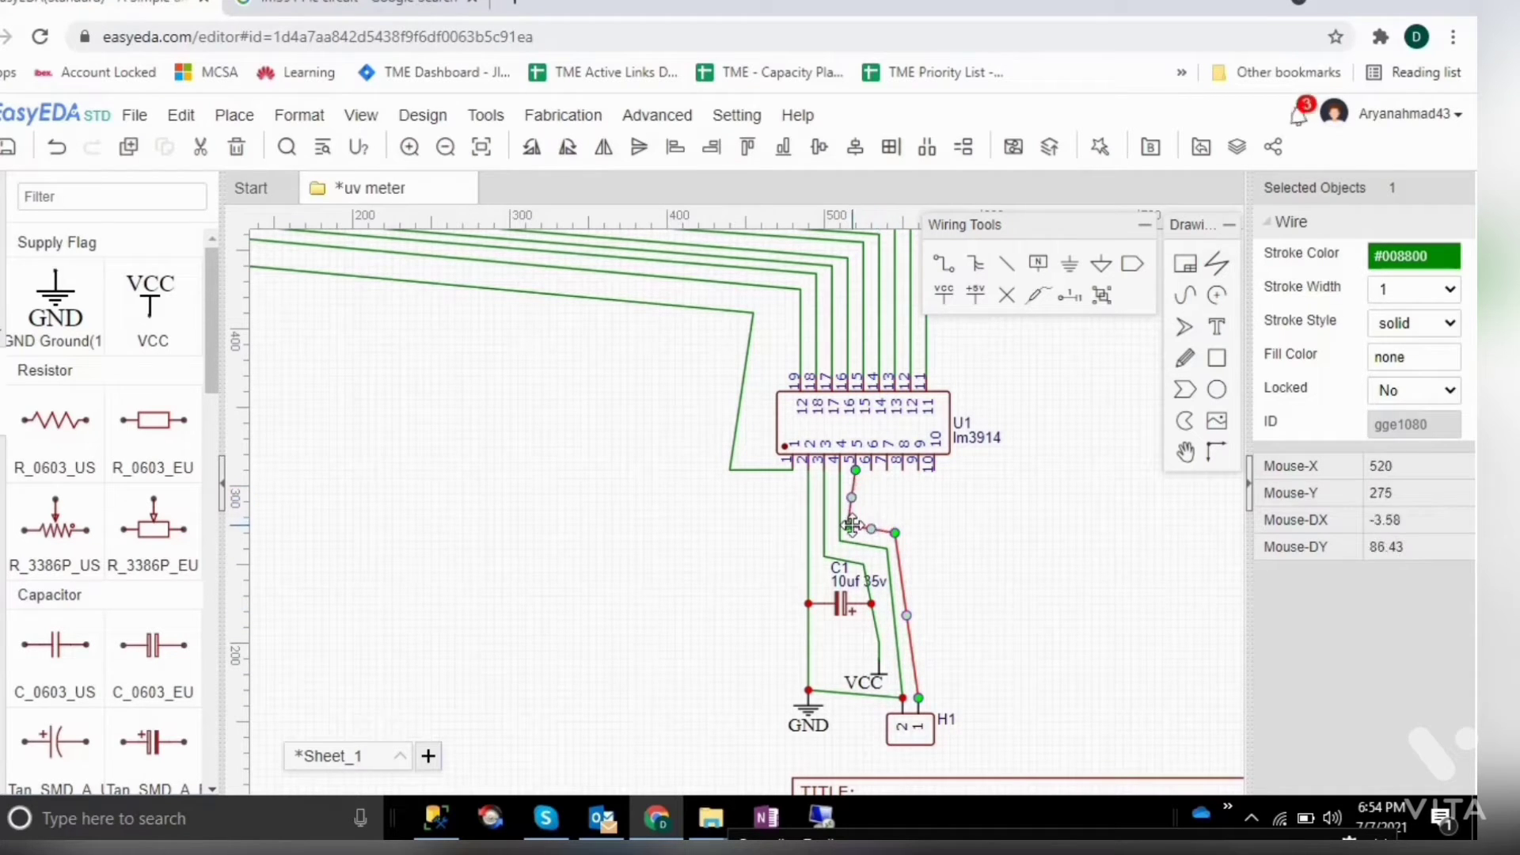
left_click(968, 517)
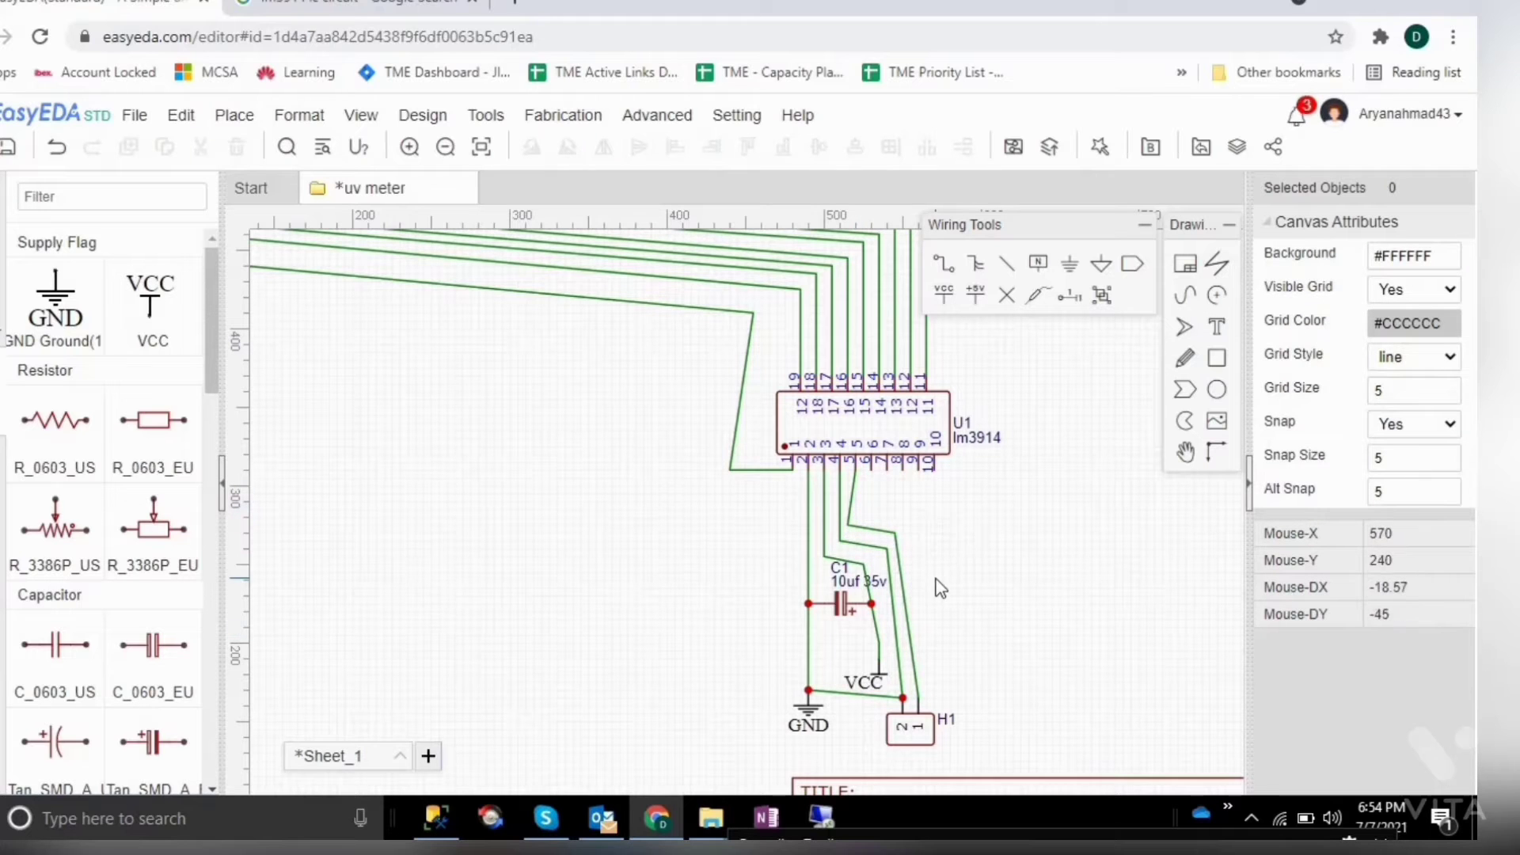
key("ctrl+Tab")
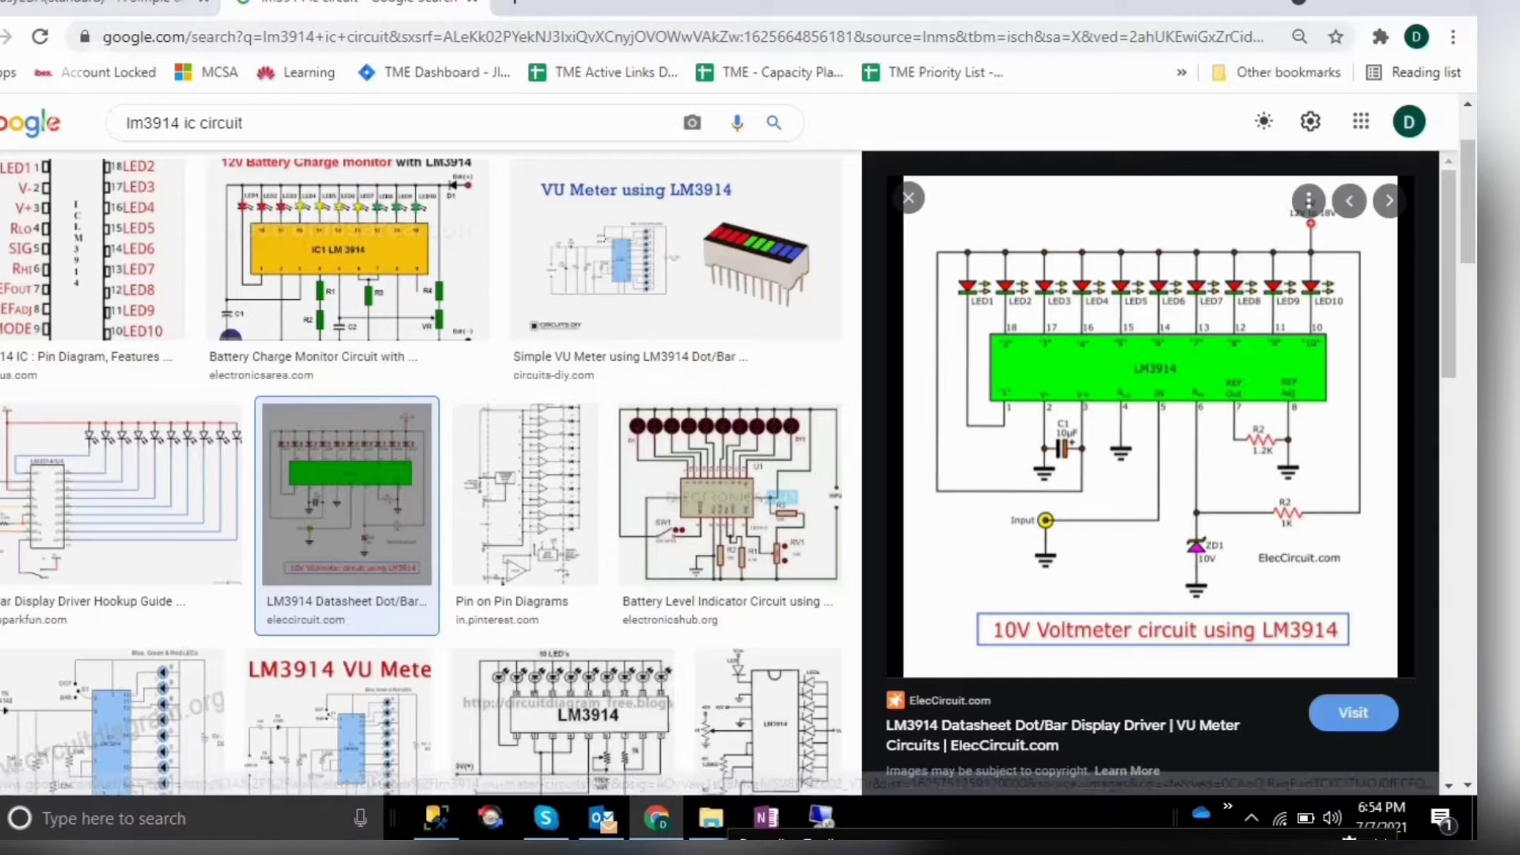
left_click(95, 6)
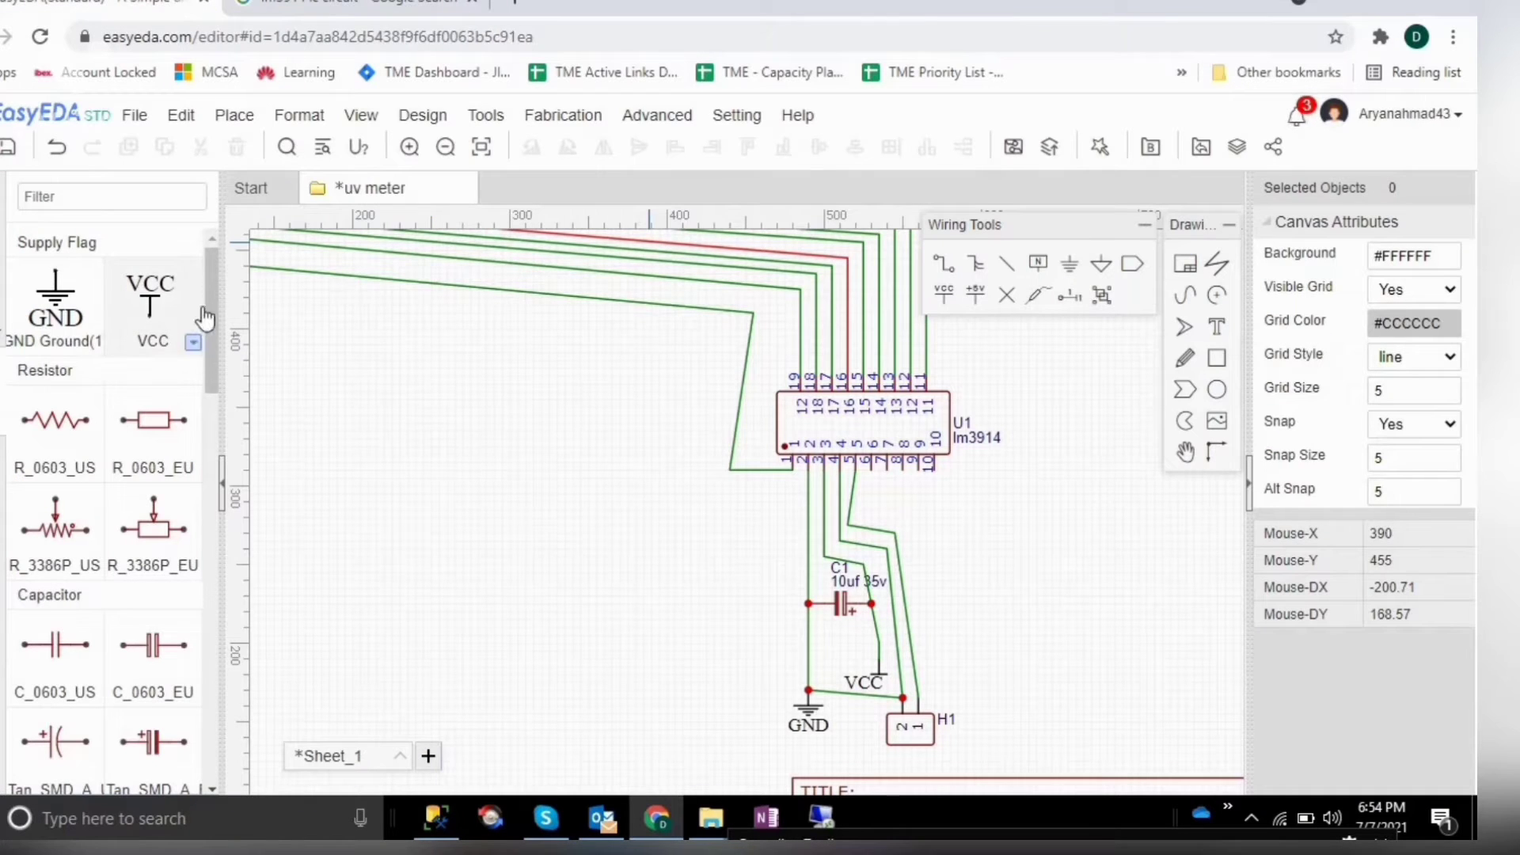
left_click_drag(205, 308, 303, 690)
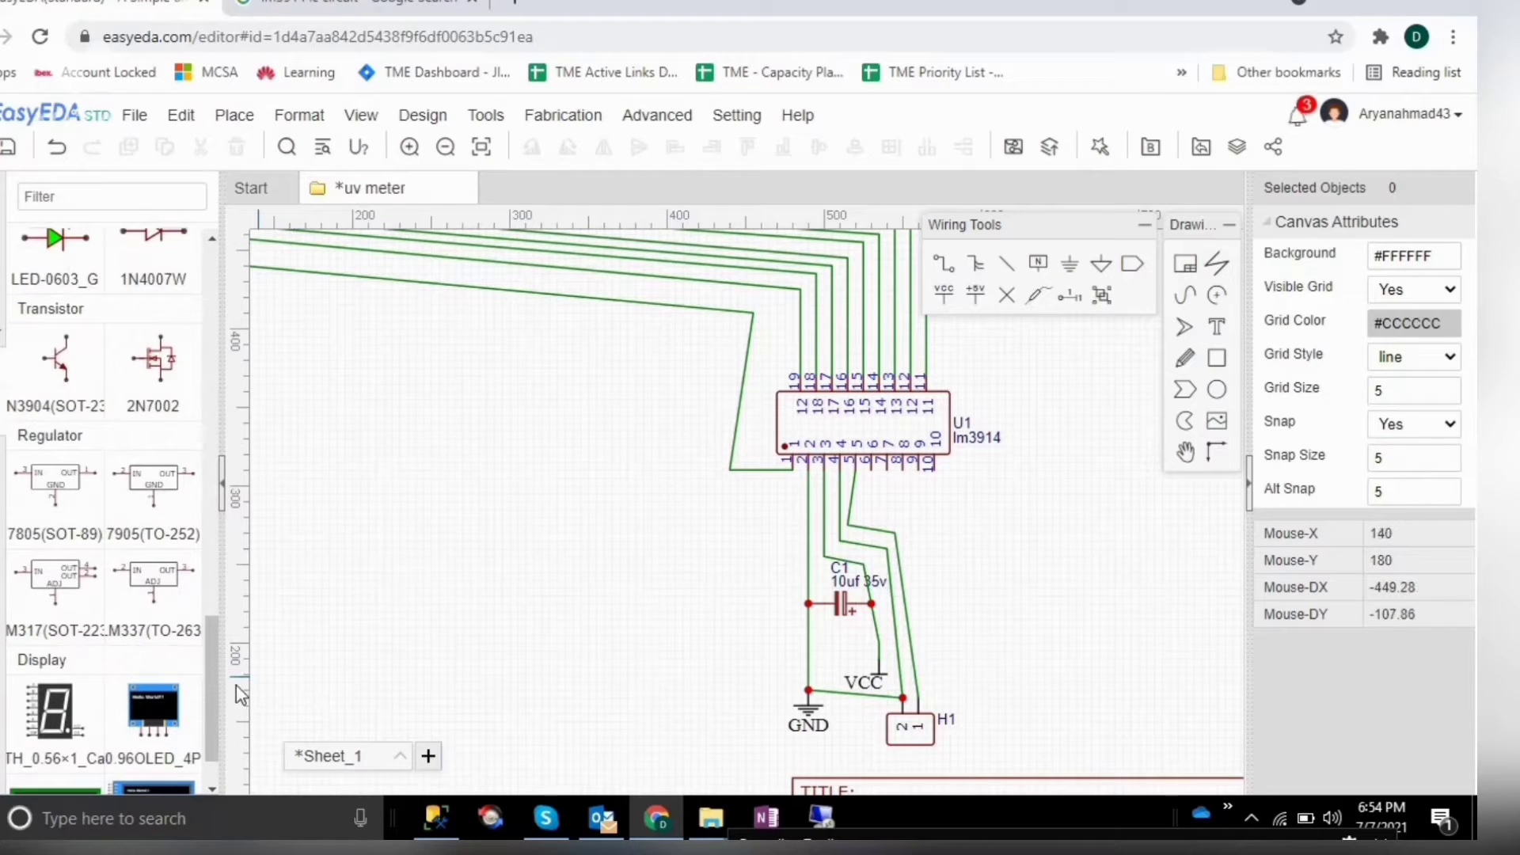
Step: Place a 1N4007W diode D1 left of the capacitor
left_click_drag(215, 686, 217, 596)
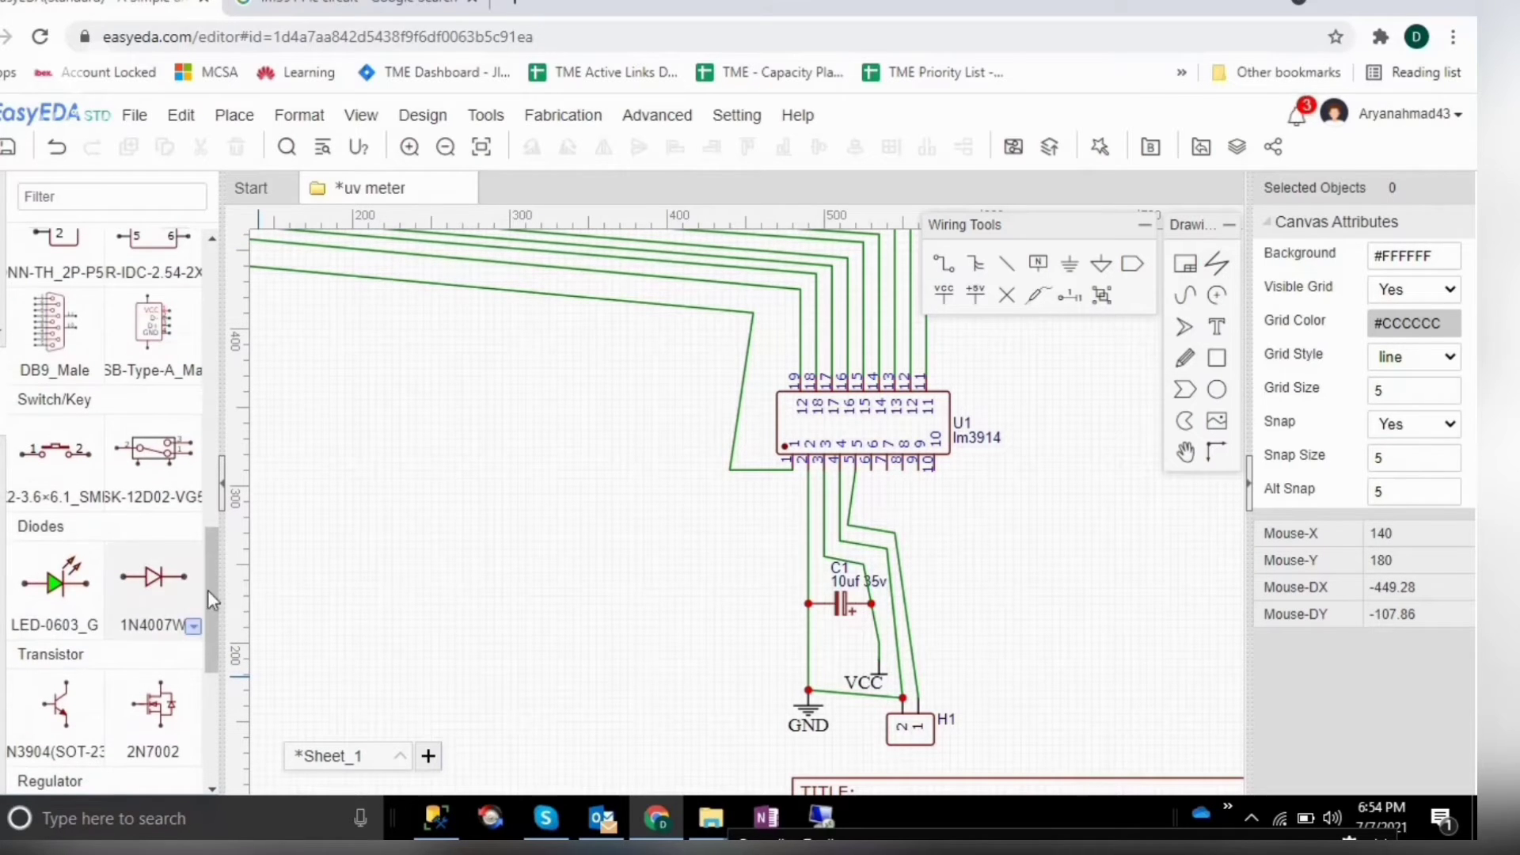
left_click(152, 582)
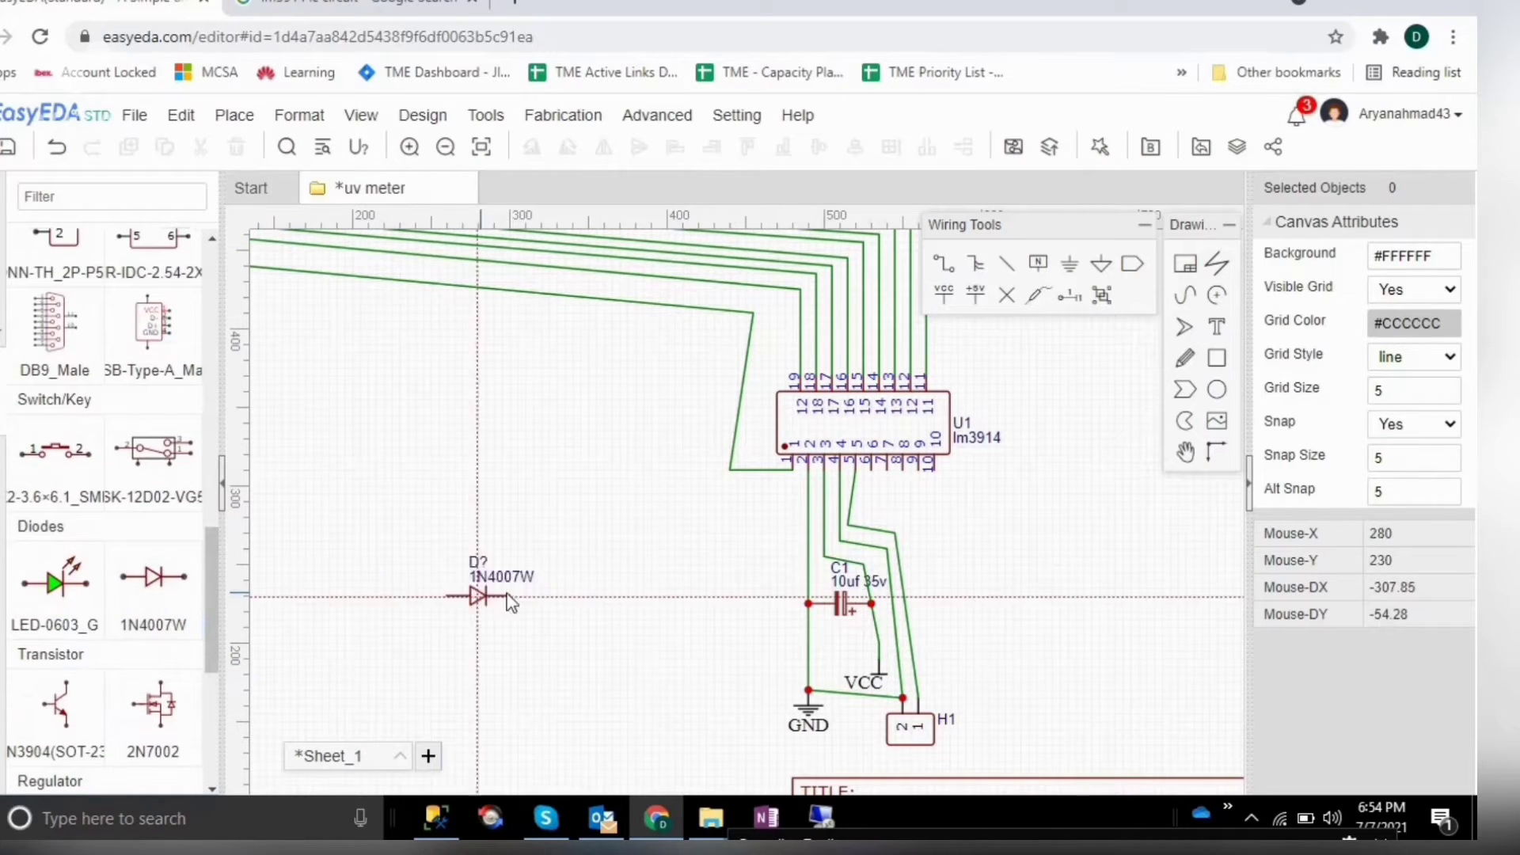
left_click(558, 575)
key("Escape")
Step: Relabel D1 as '10v zener' and rotate it upright
double_click(590, 554)
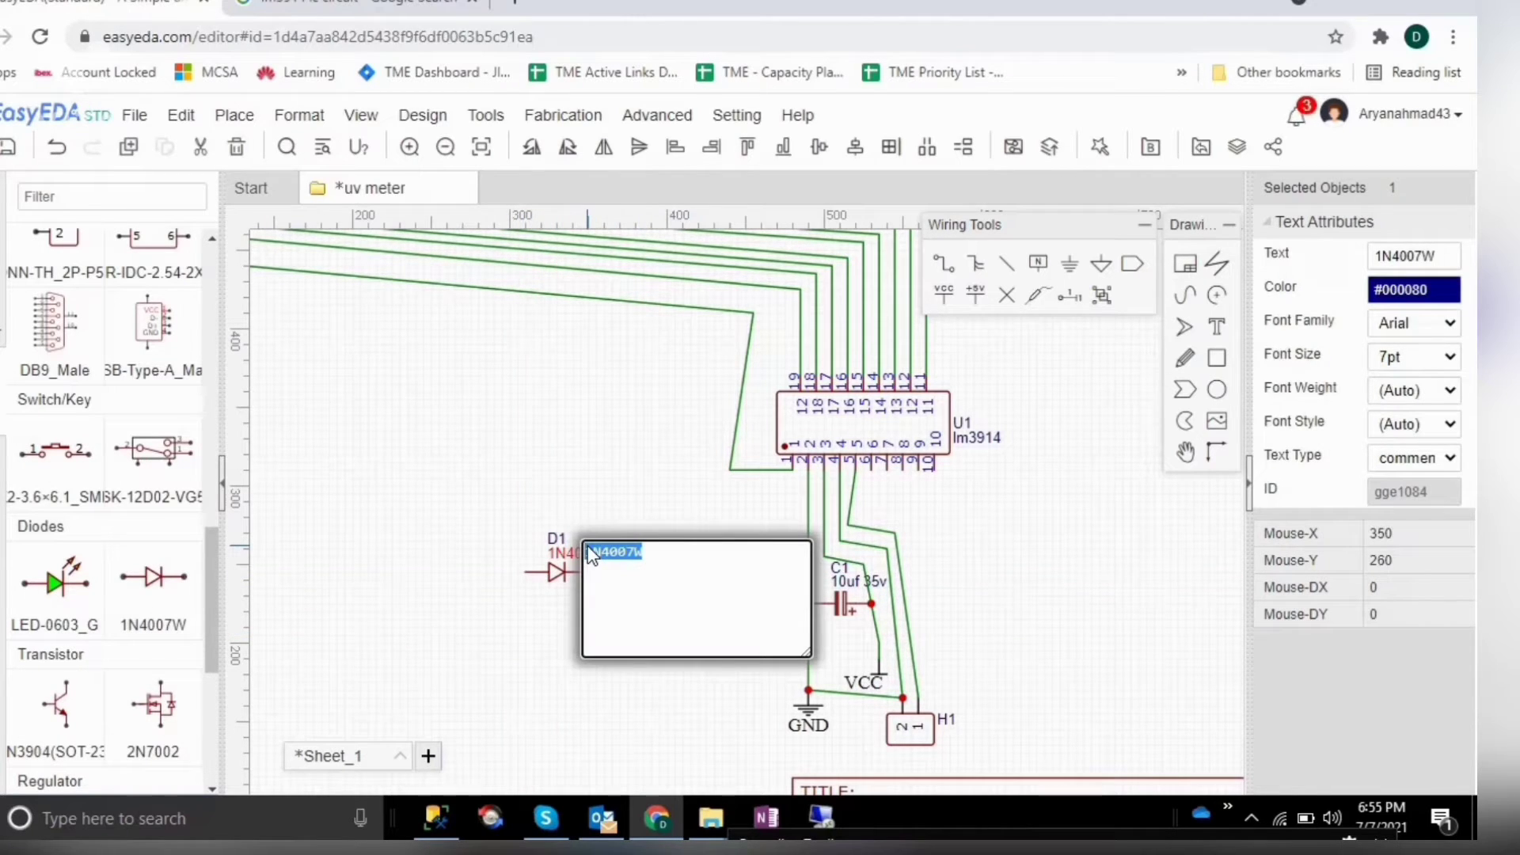
key("BackSpace")
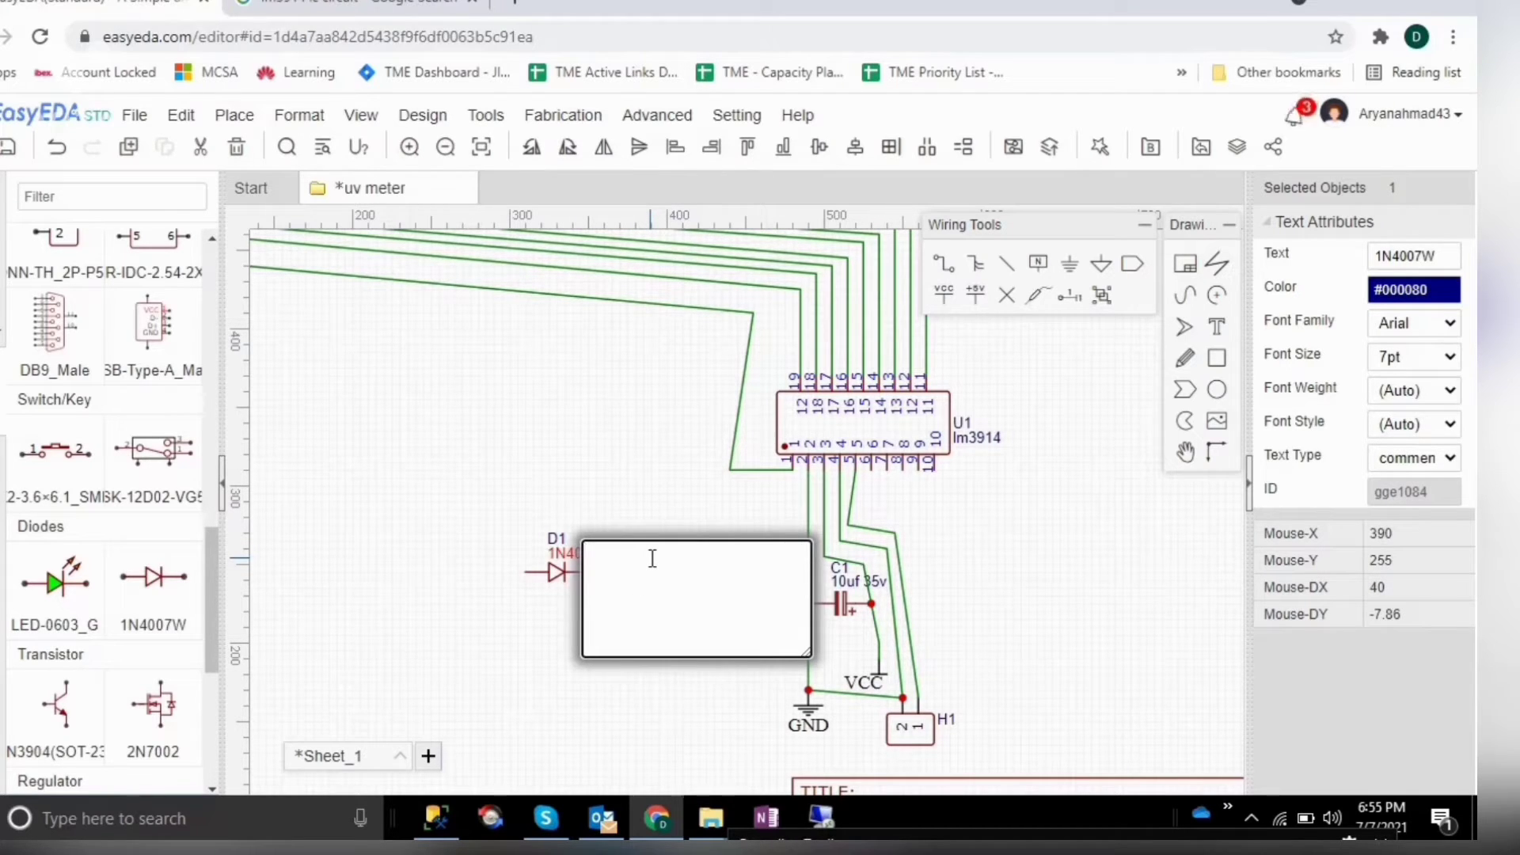
type("10v nene")
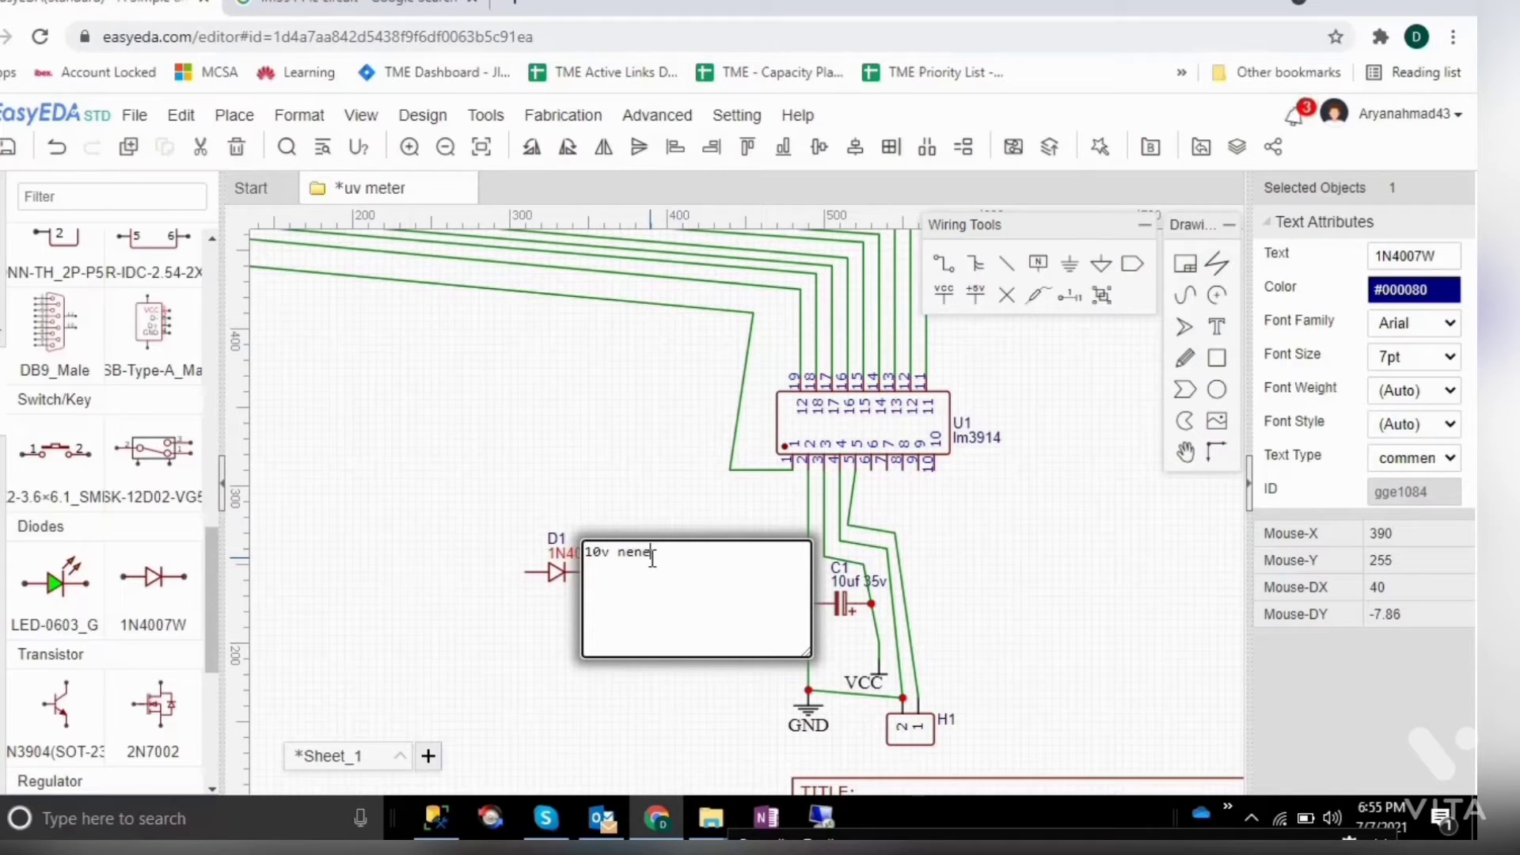
type("r")
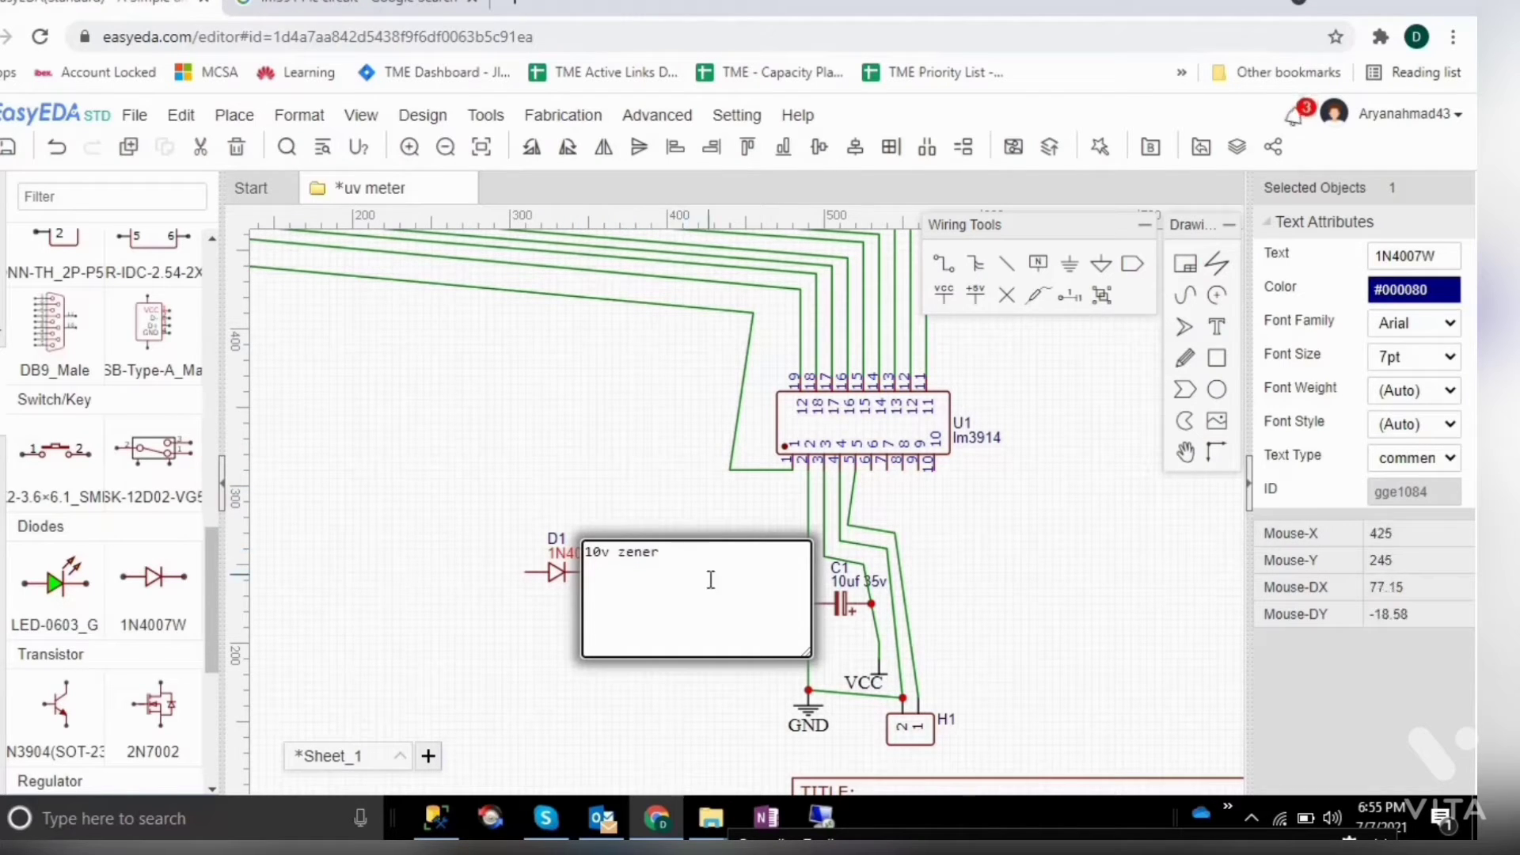
left_click(563, 422)
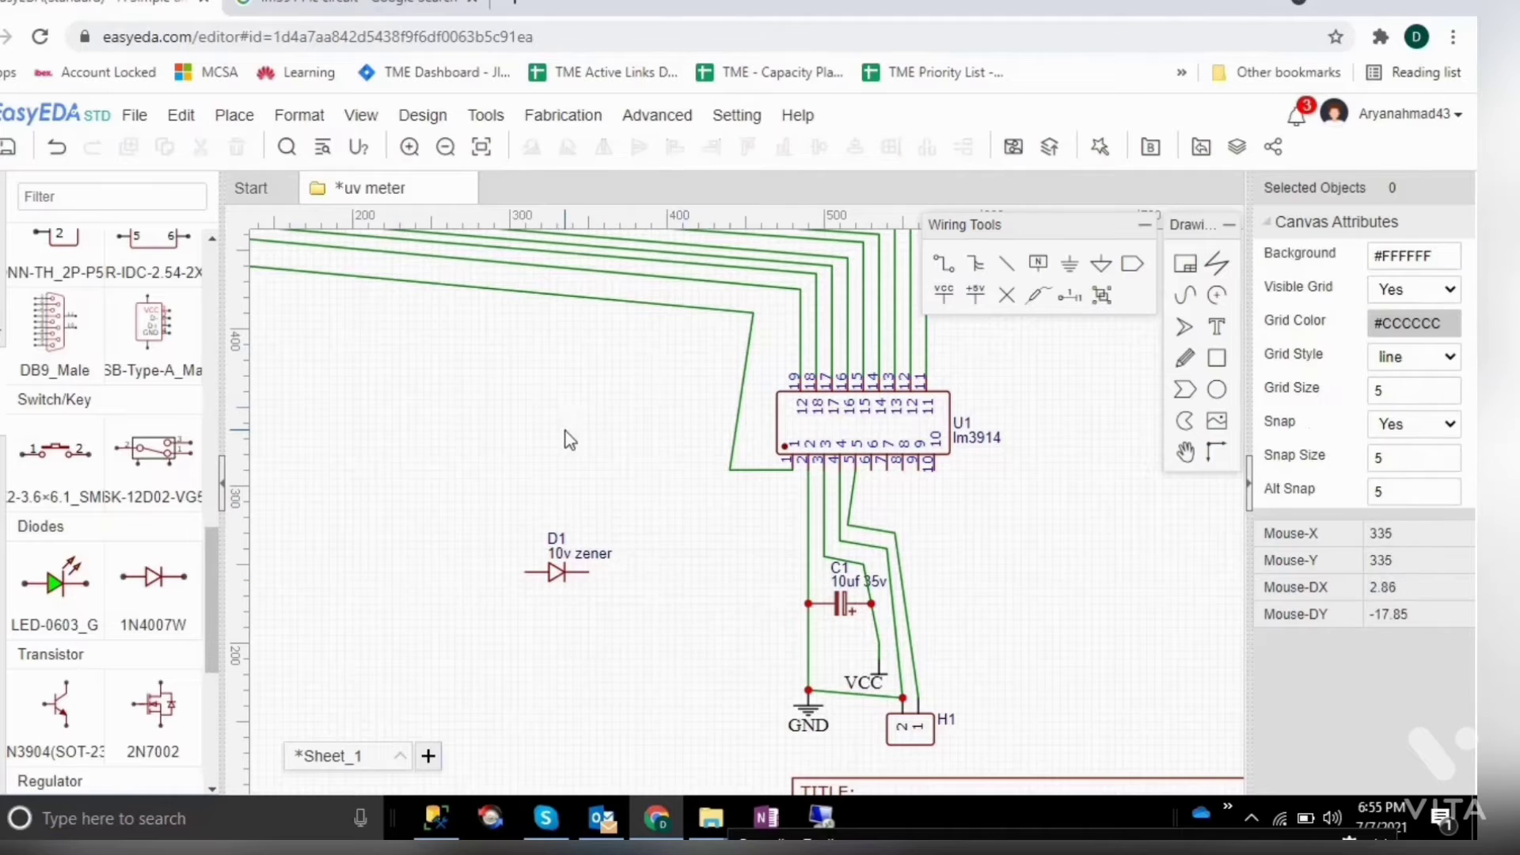
left_click(568, 576)
key("space")
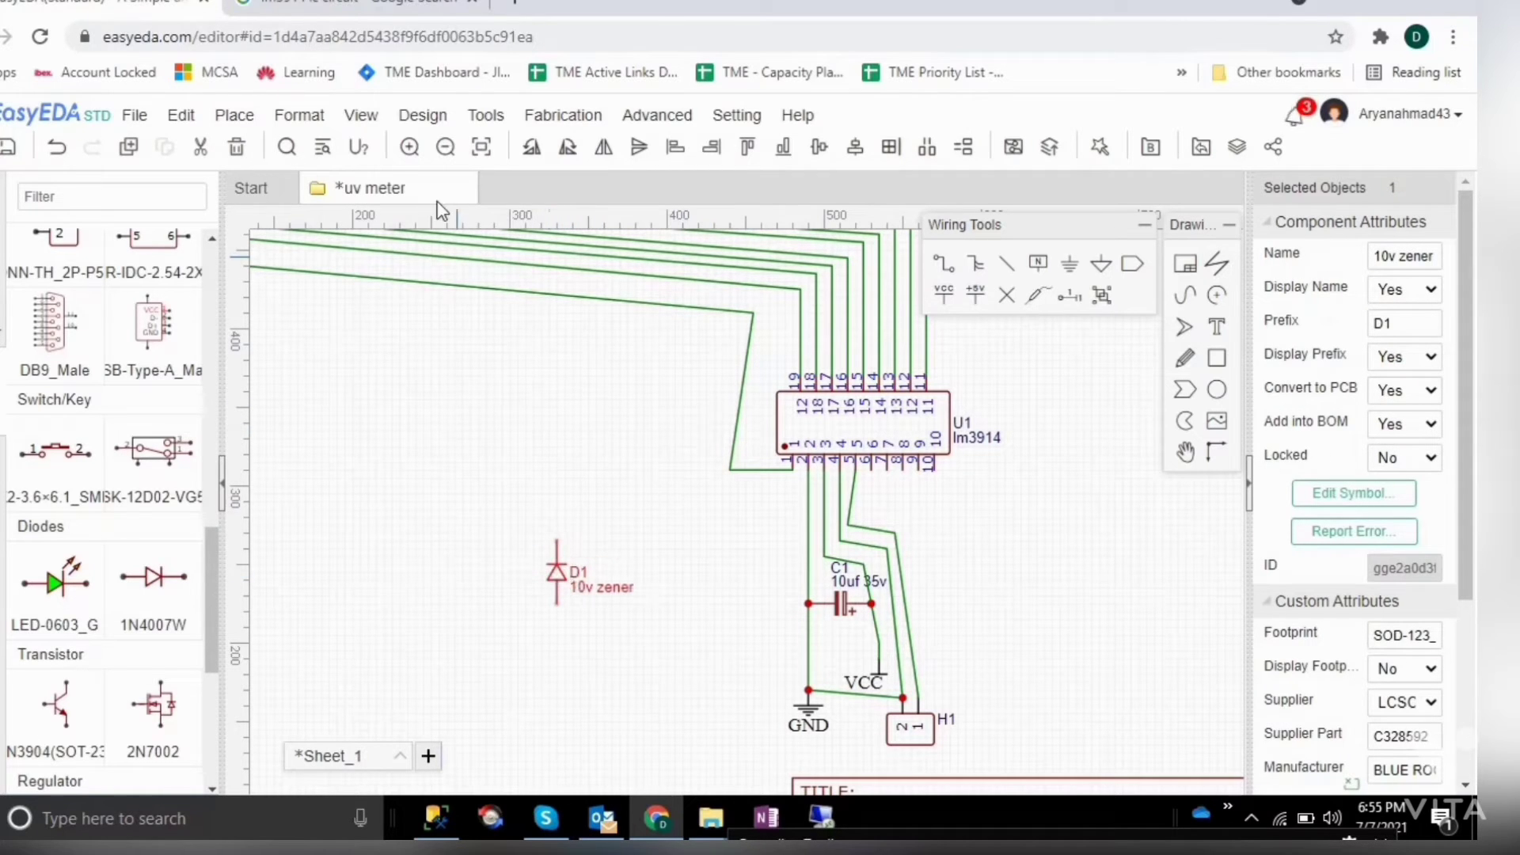
left_click(356, 7)
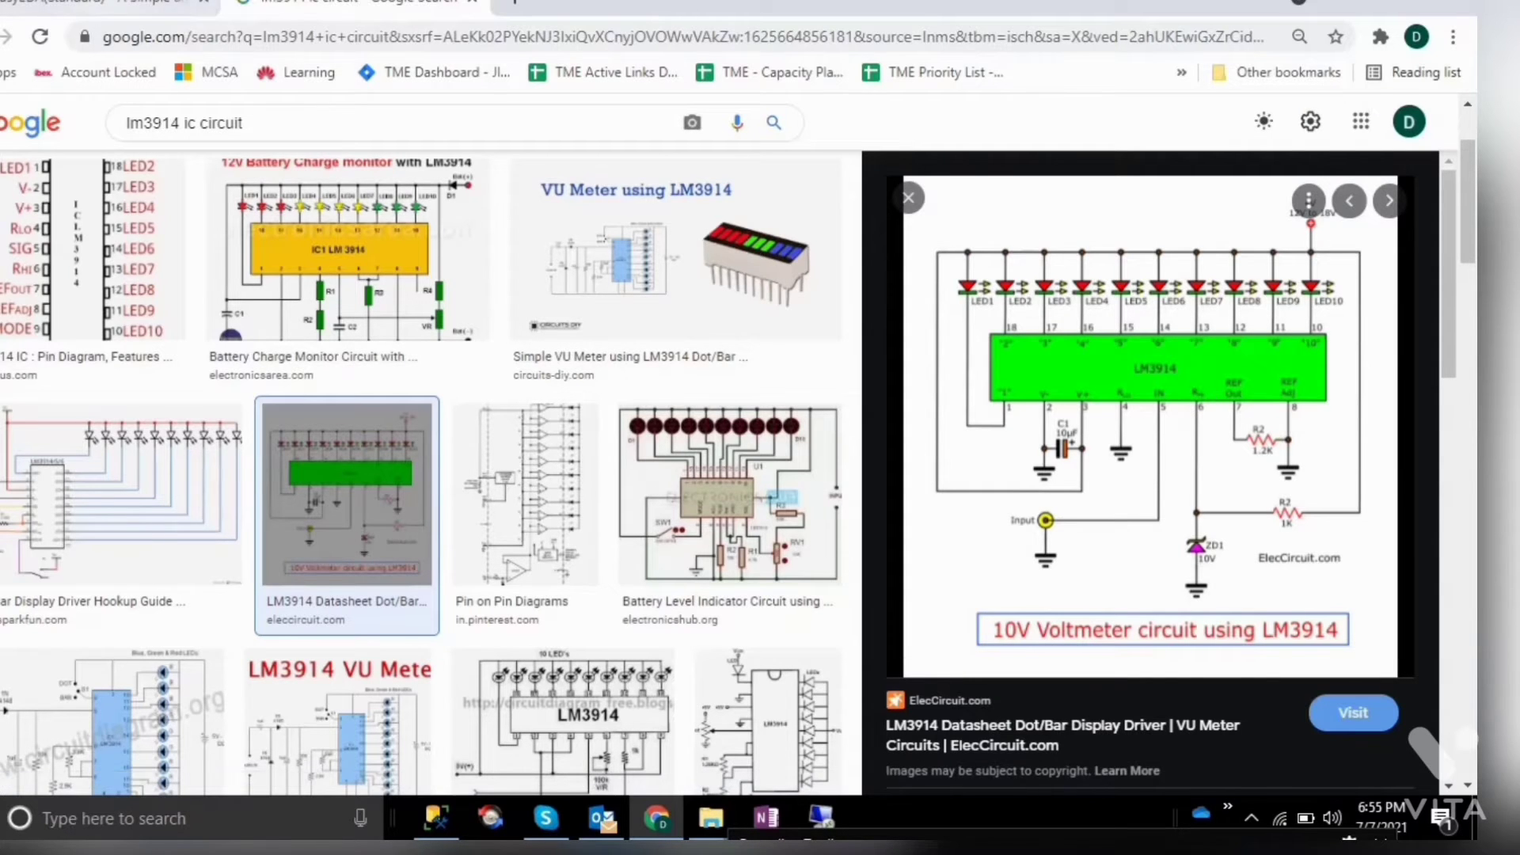
left_click(118, 7)
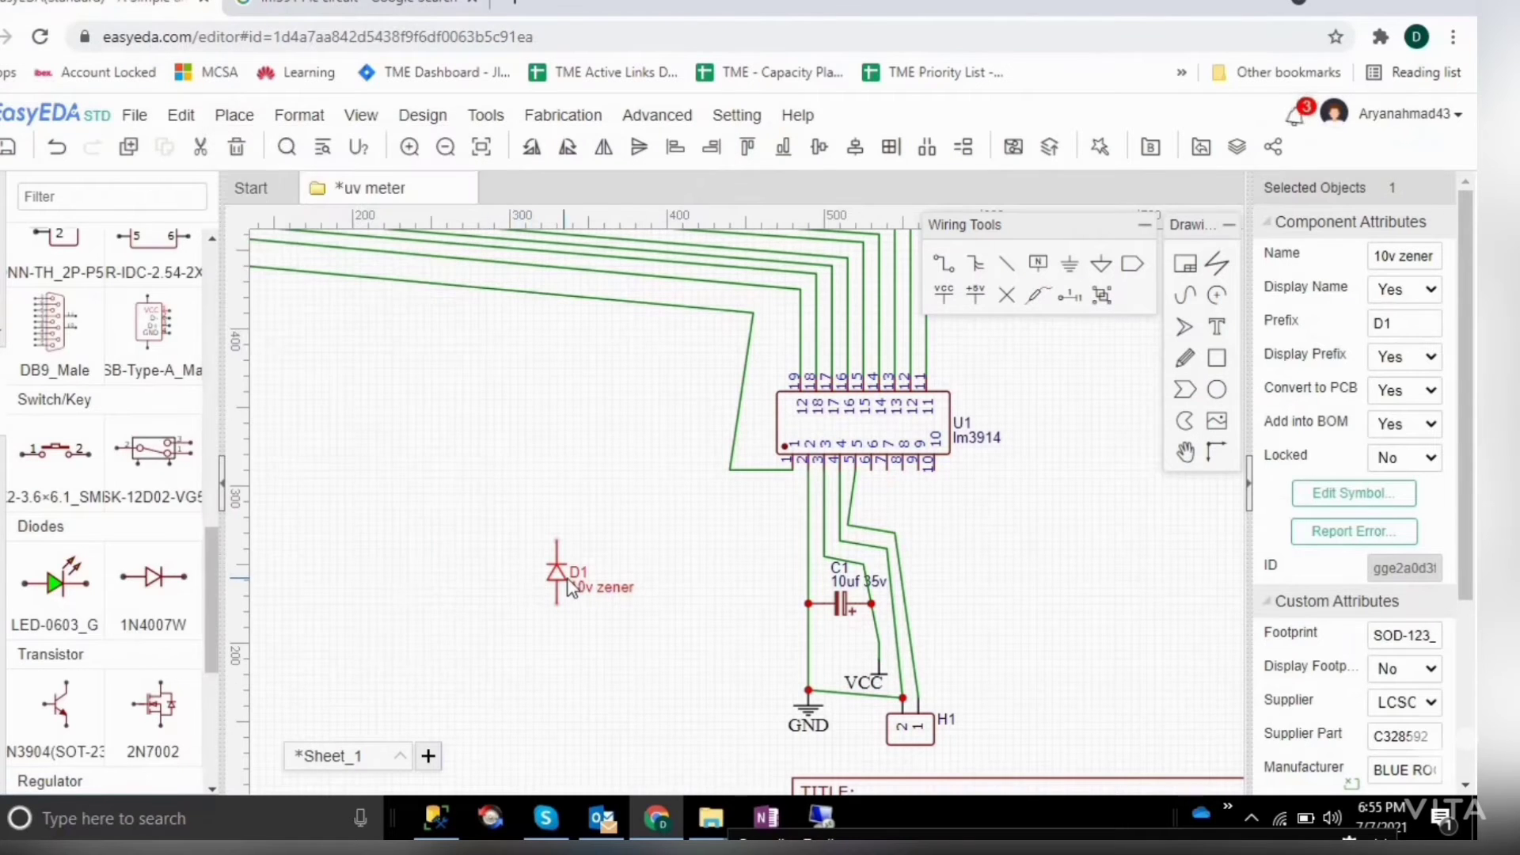
Step: Move D1 below and right of U1 pin 6, route its wire, then view the reference image
left_click_drag(557, 582, 871, 507)
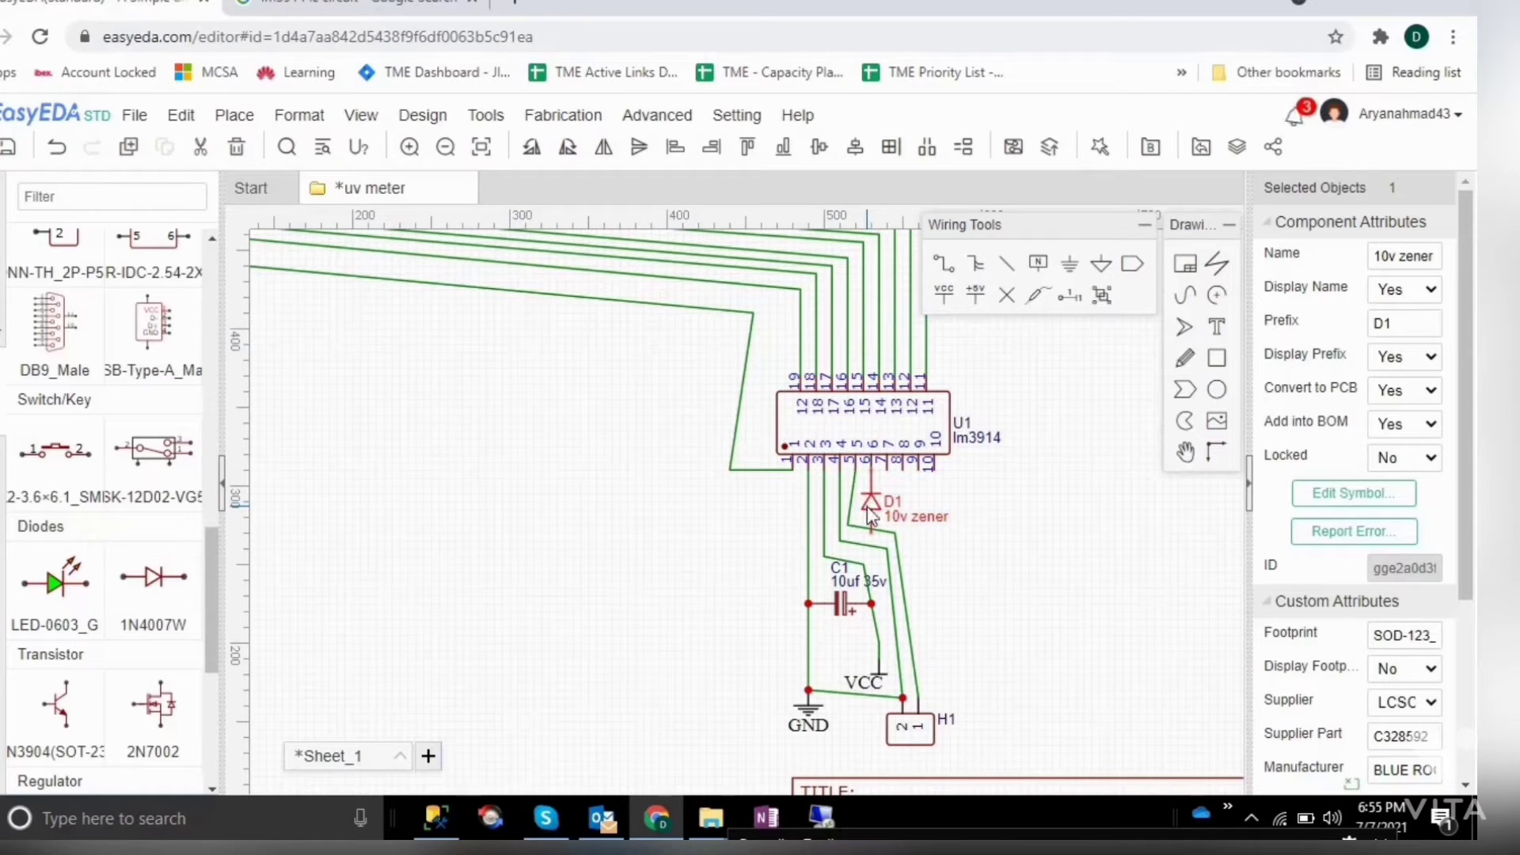
left_click_drag(870, 508, 946, 541)
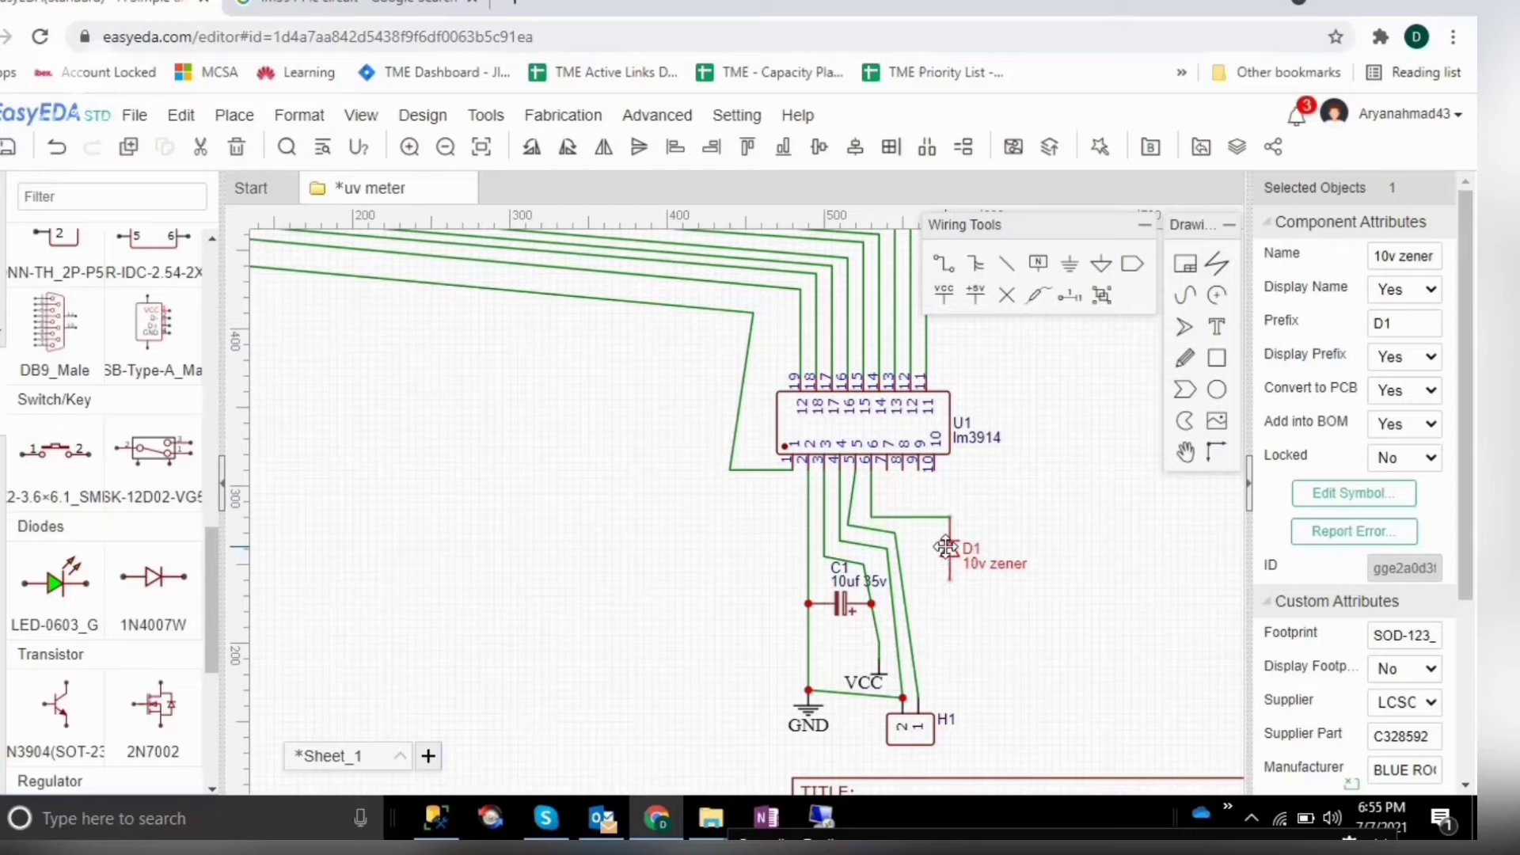
left_click(915, 519)
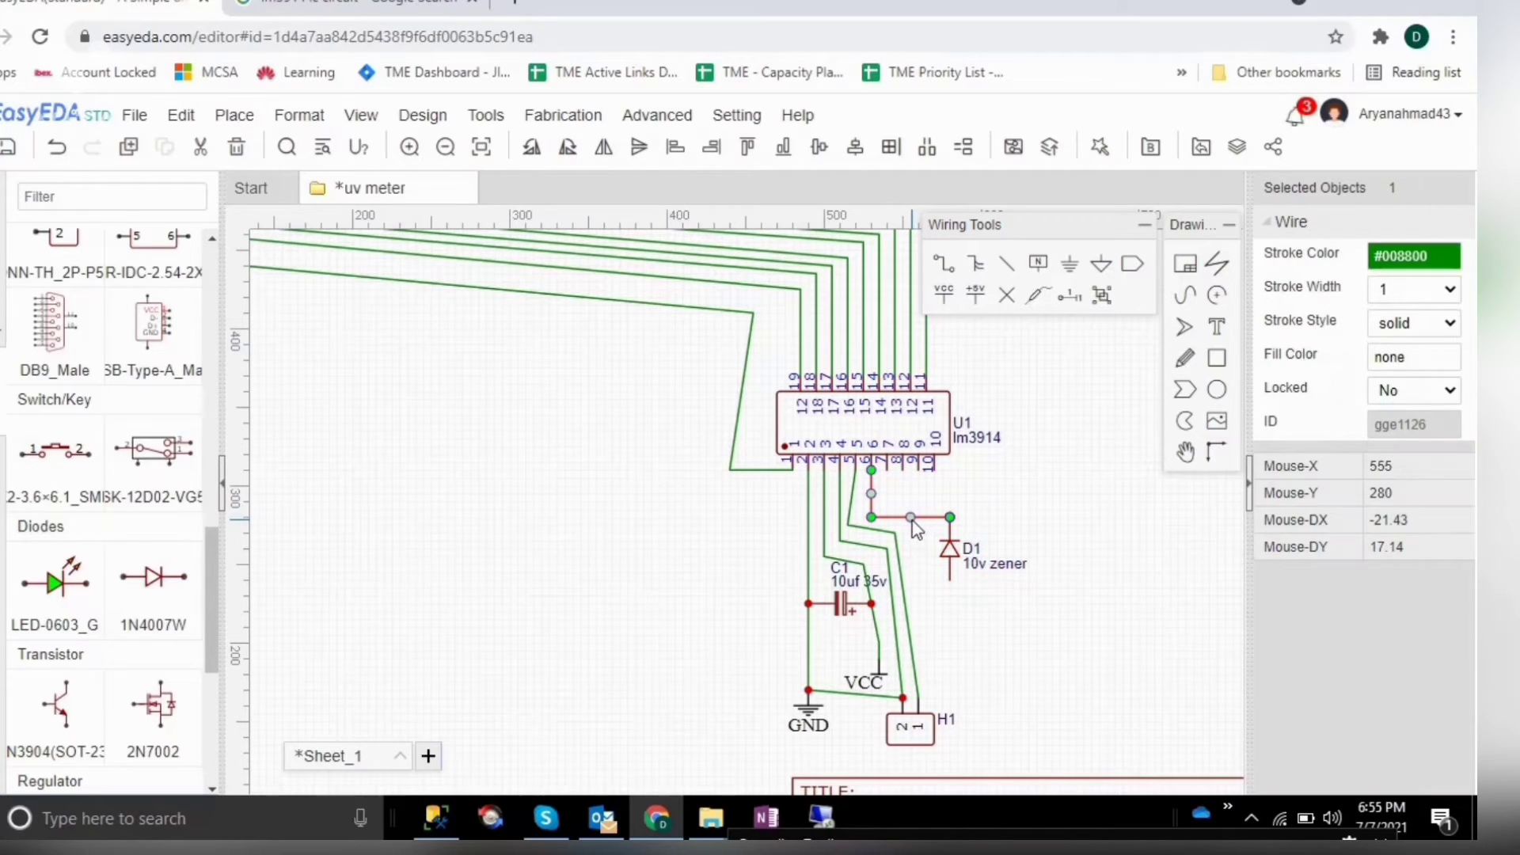
left_click_drag(915, 526, 948, 642)
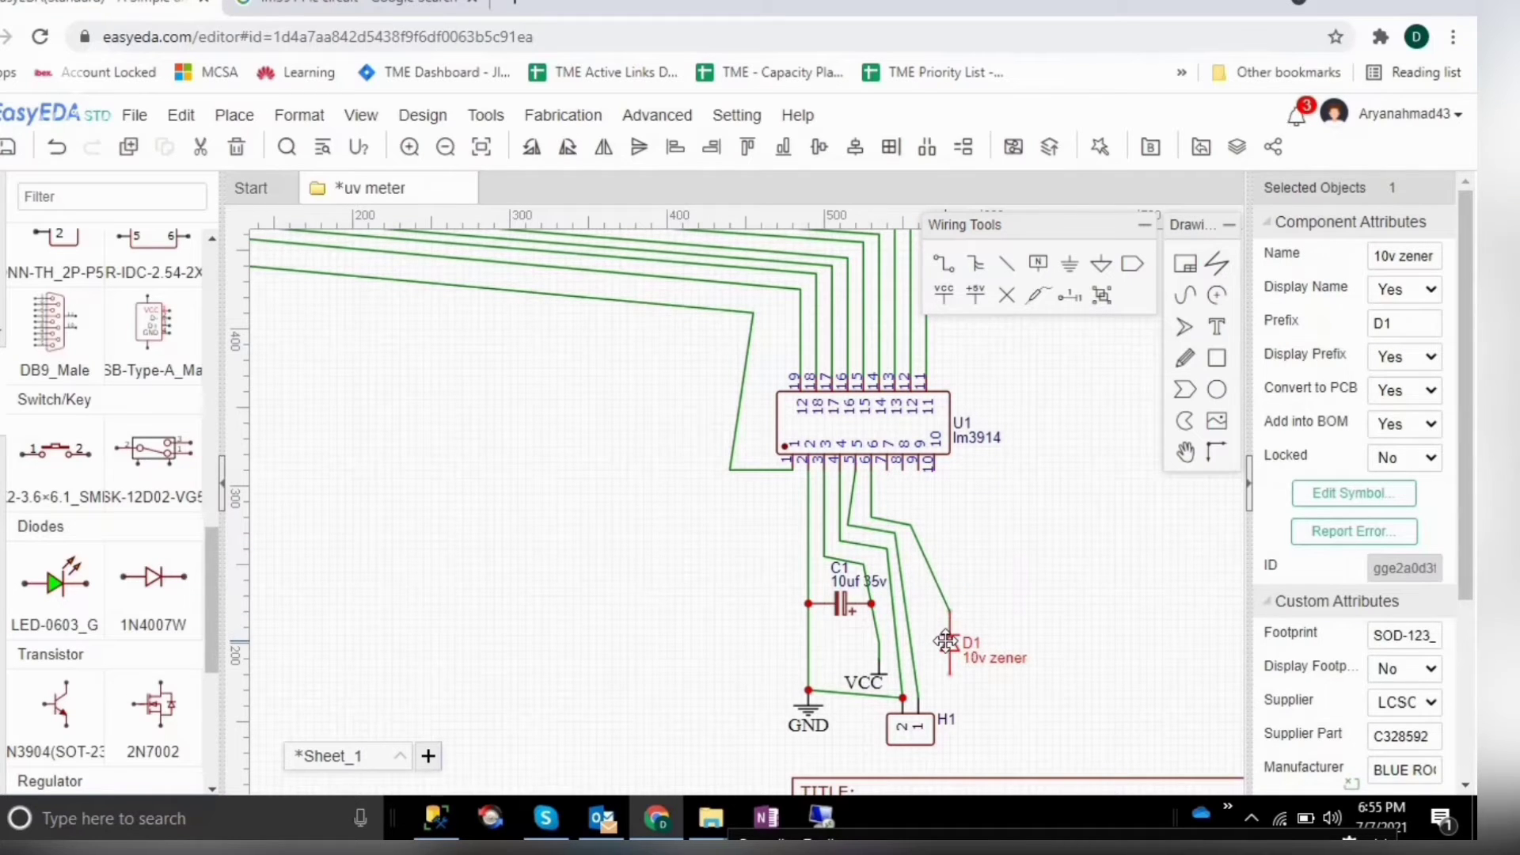
left_click(1040, 616)
left_click(422, 114)
left_click(356, 3)
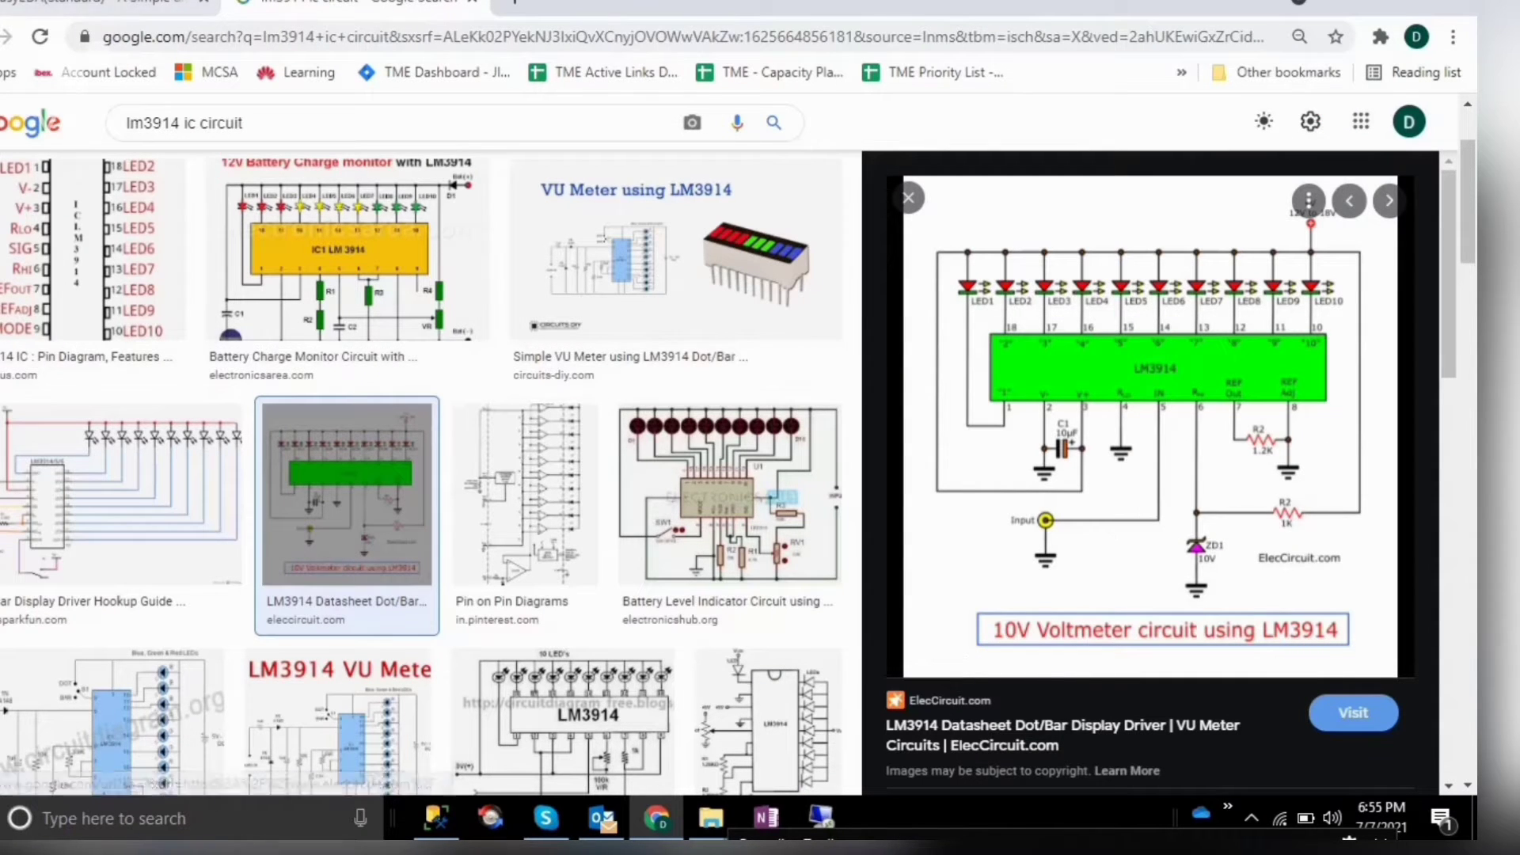
Step: Place a 1k R_0603_EU resistor R1 beside zener D1
left_click(107, 5)
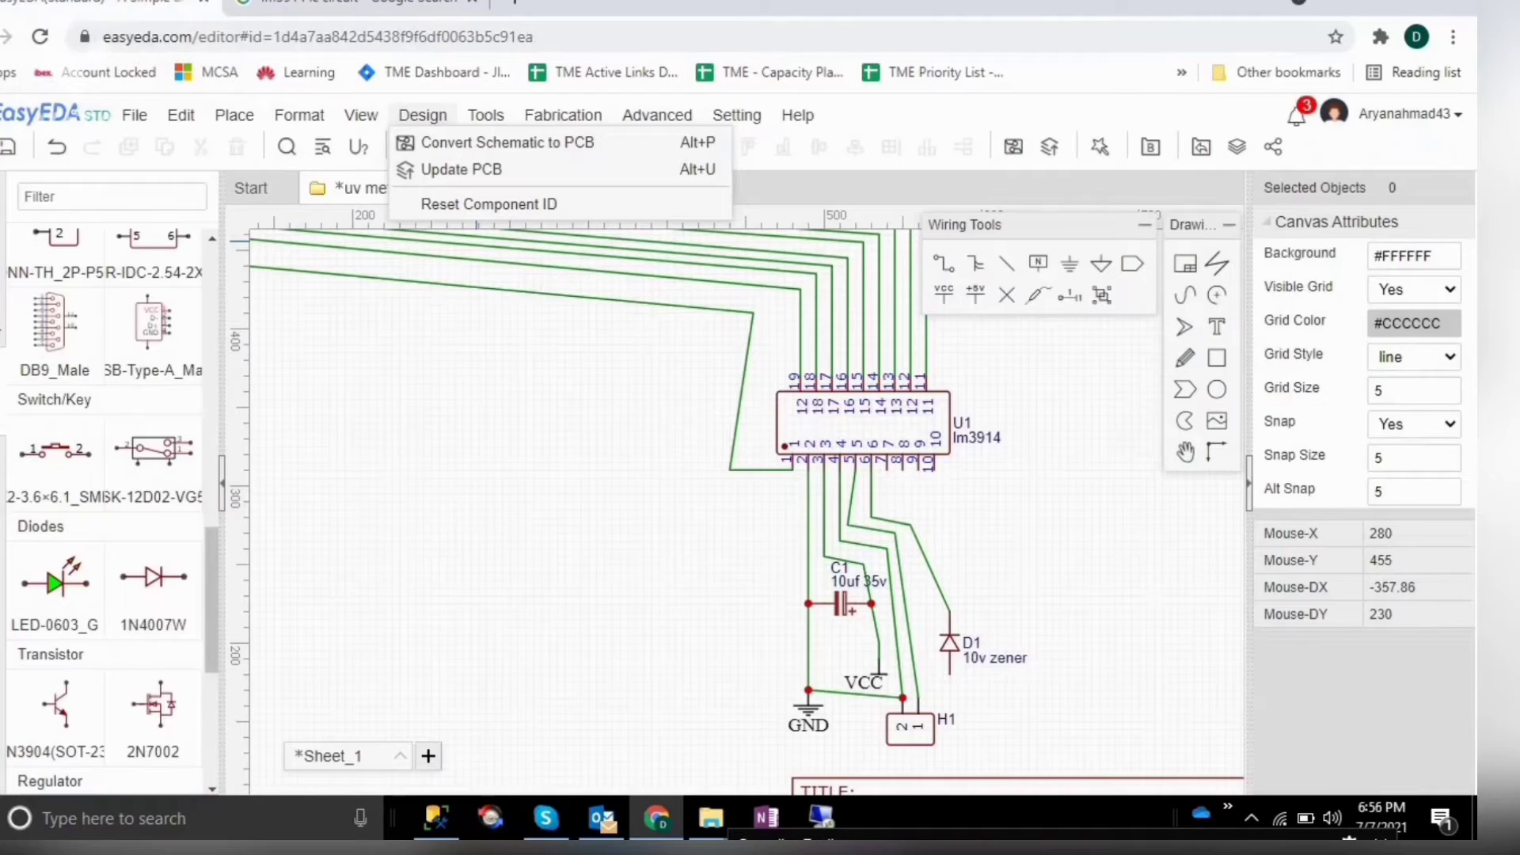
left_click(208, 633)
left_click_drag(208, 633, 237, 345)
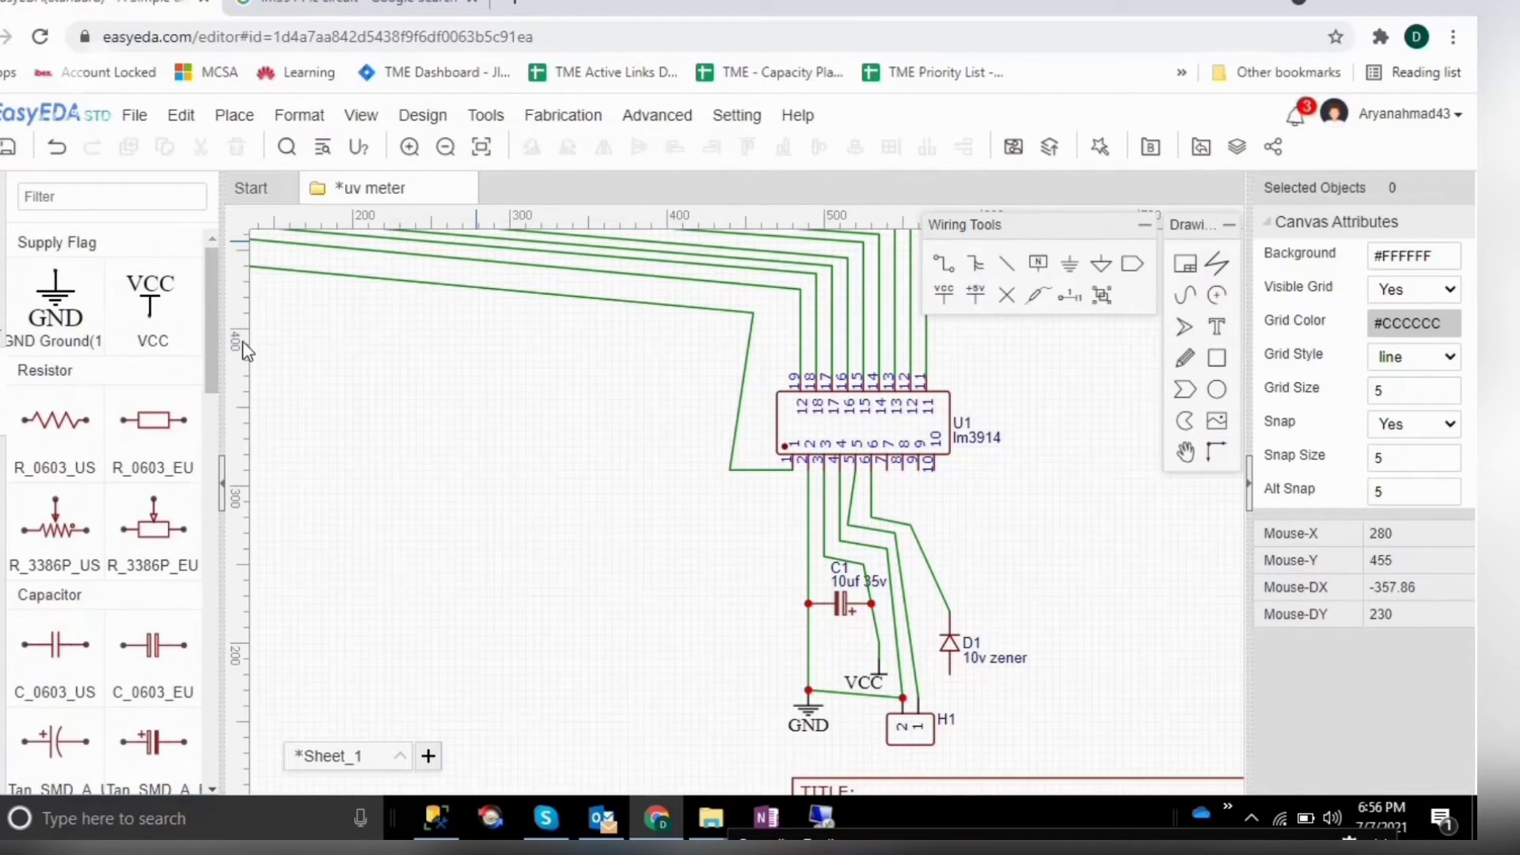
left_click(165, 444)
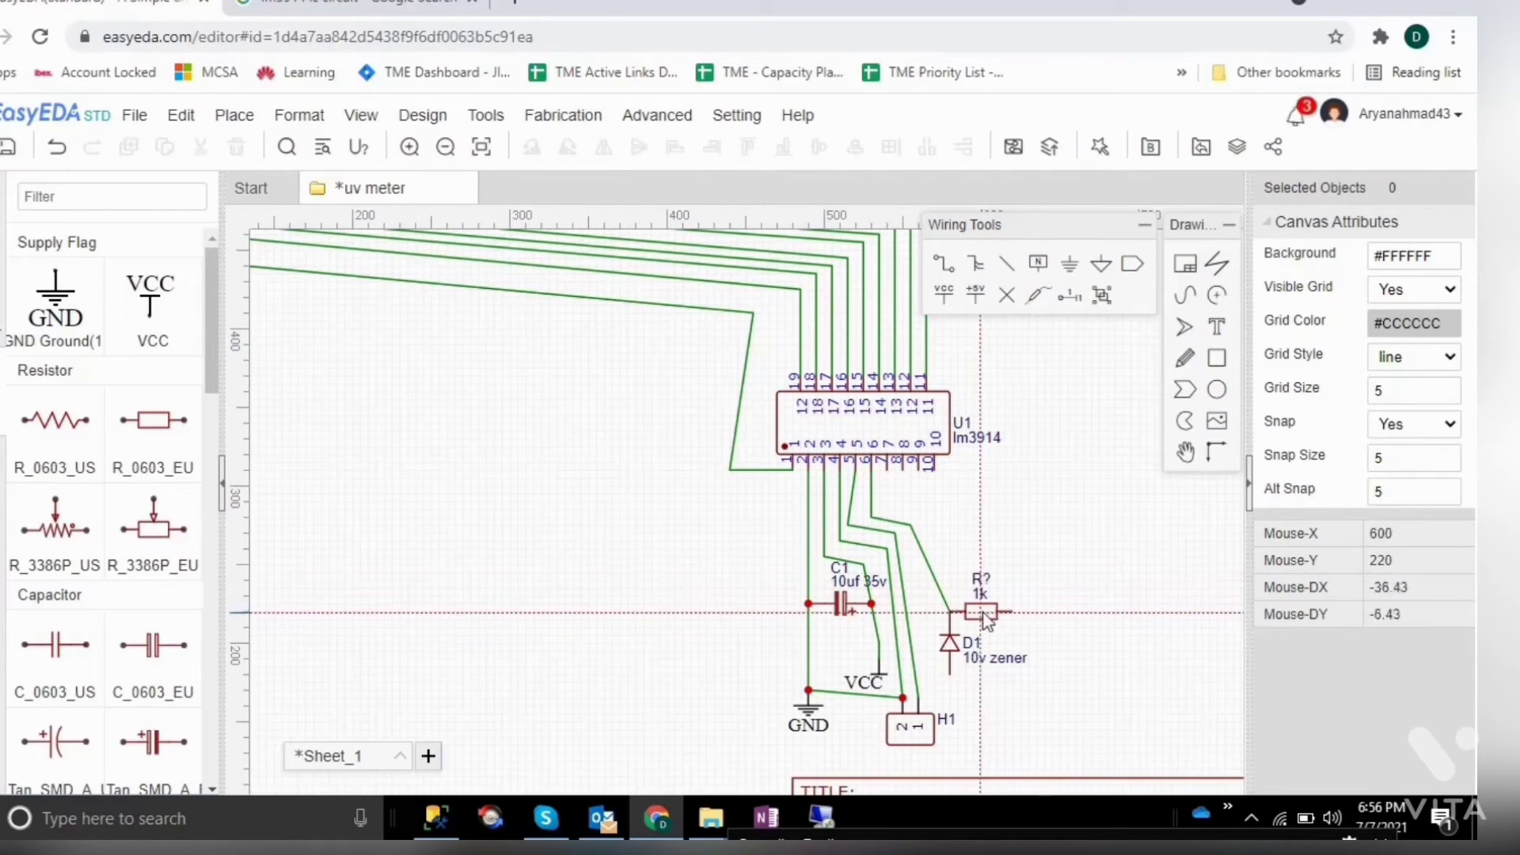
left_click(981, 614)
key("Escape")
Step: Move R1 right onto the zener wire and compare against the reference circuit
key("ctrl+Tab")
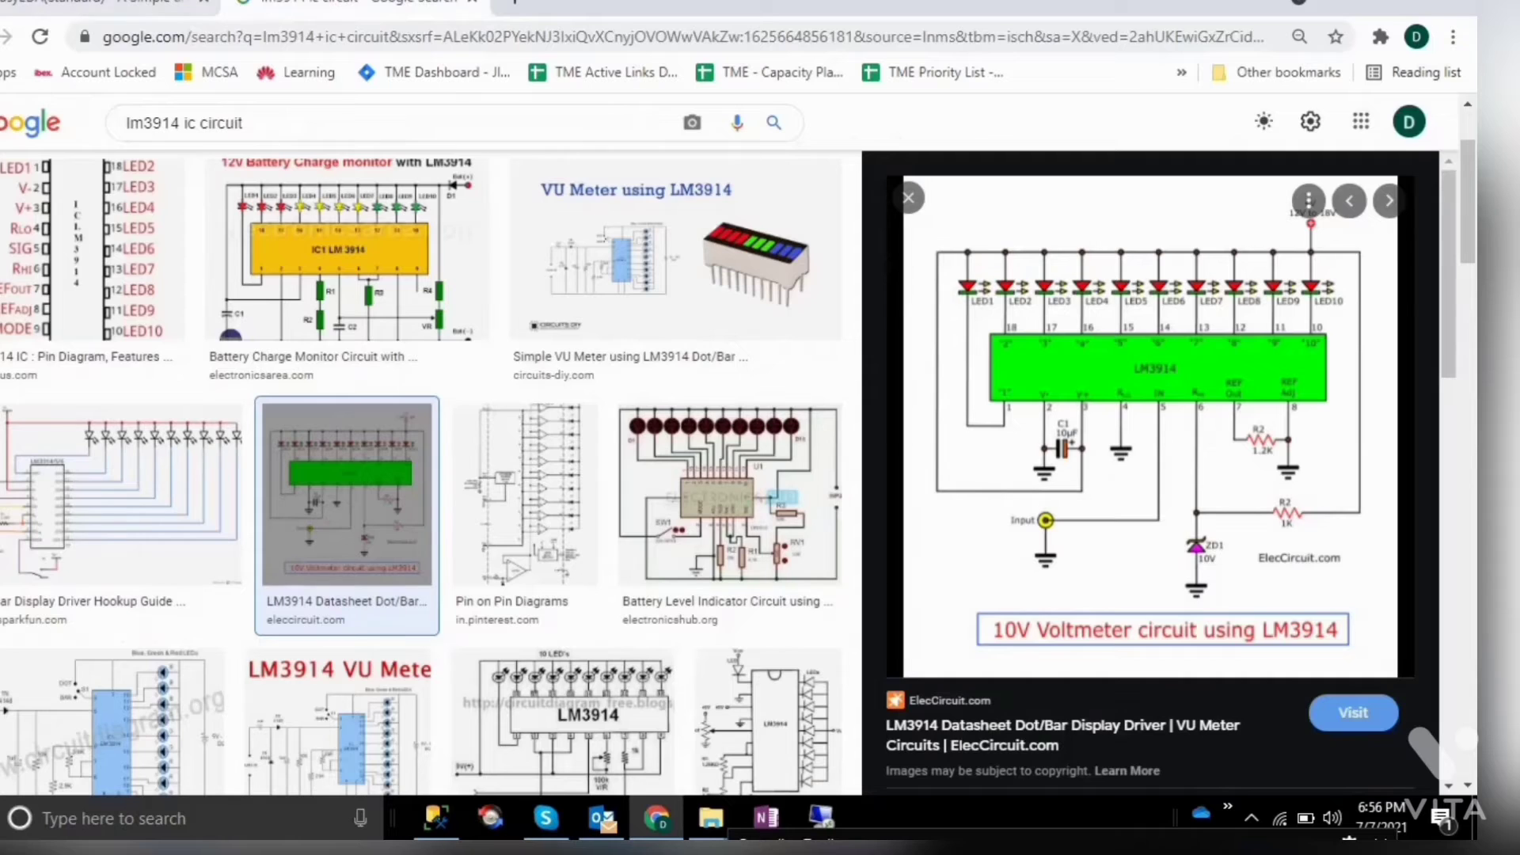
key("ctrl+Tab")
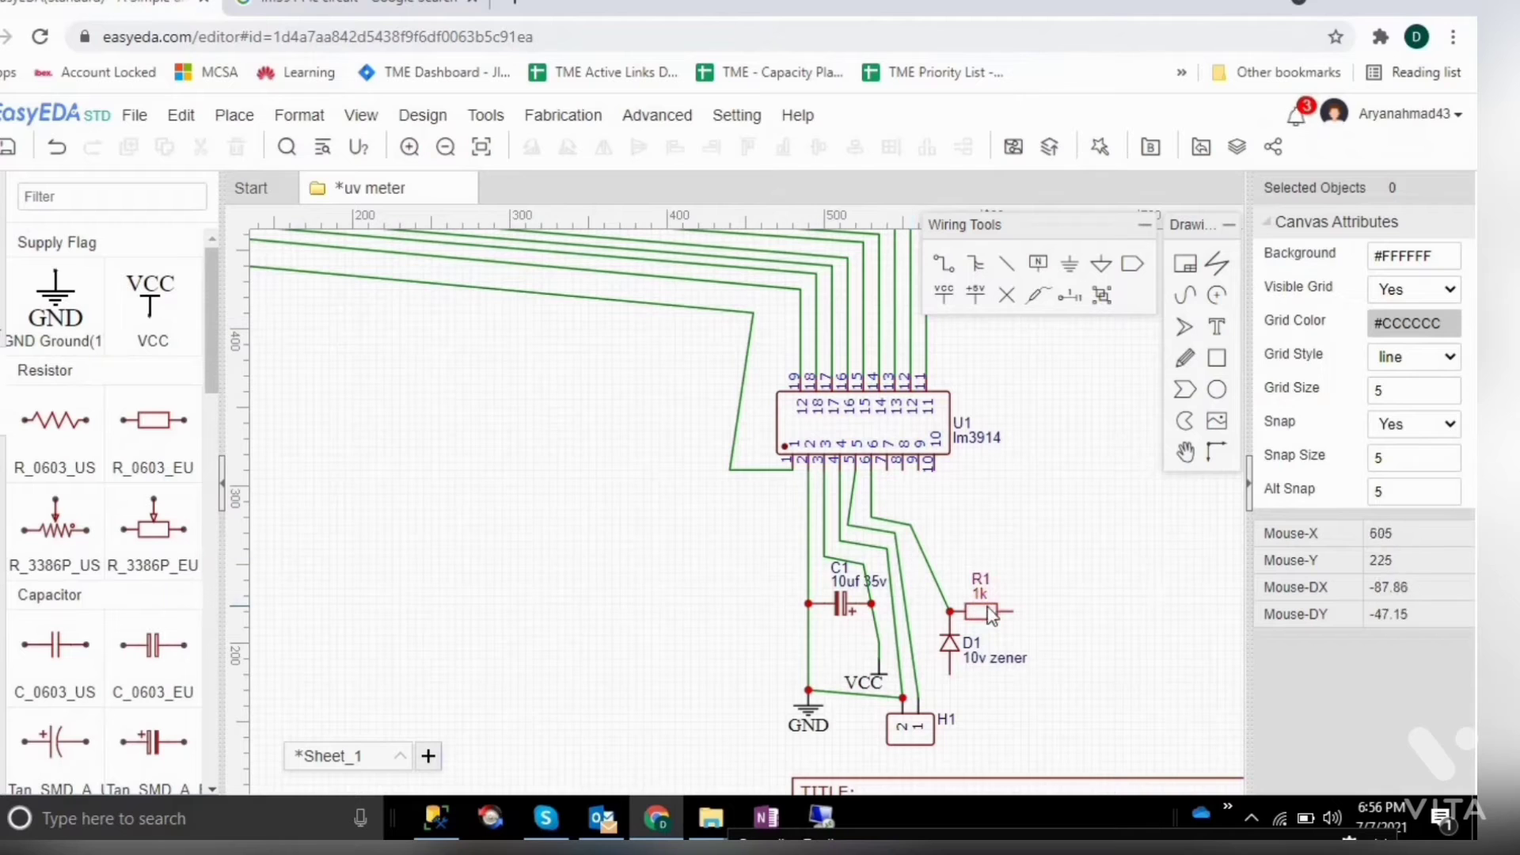
left_click_drag(990, 612, 1018, 615)
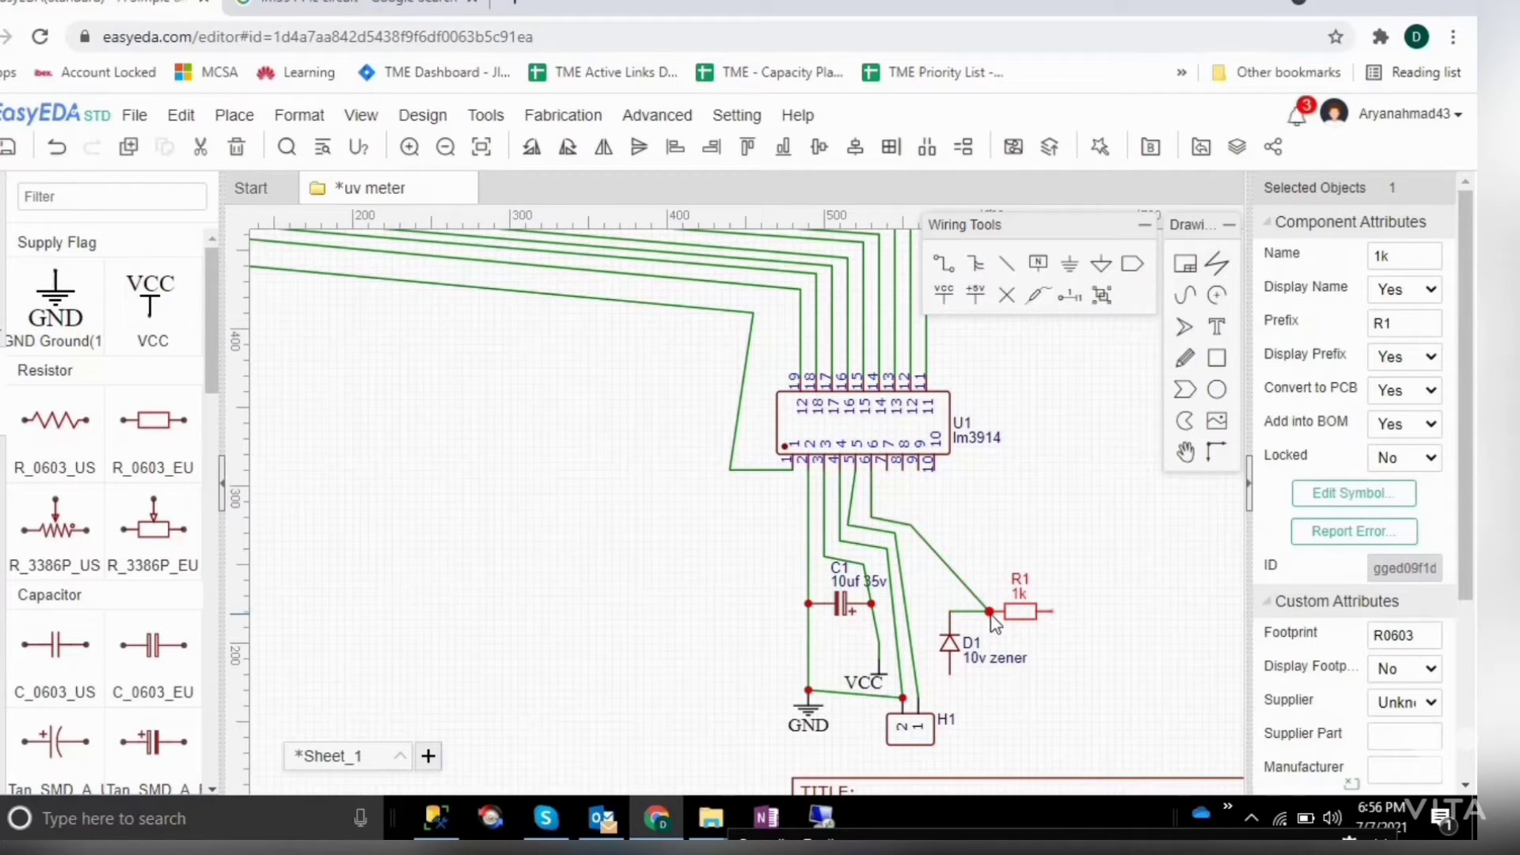
left_click(988, 613)
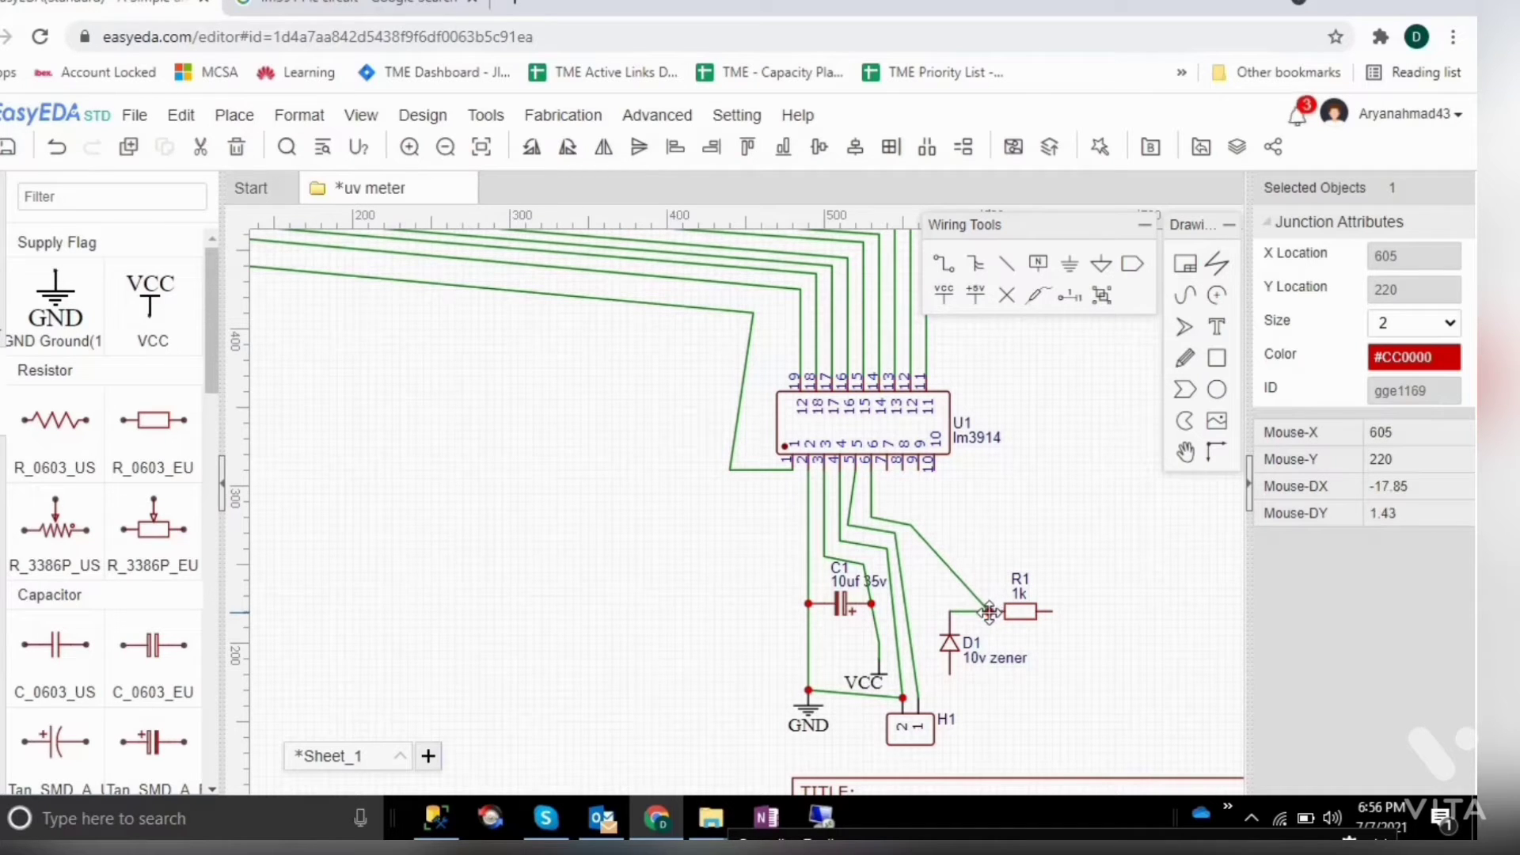
left_click(1053, 509)
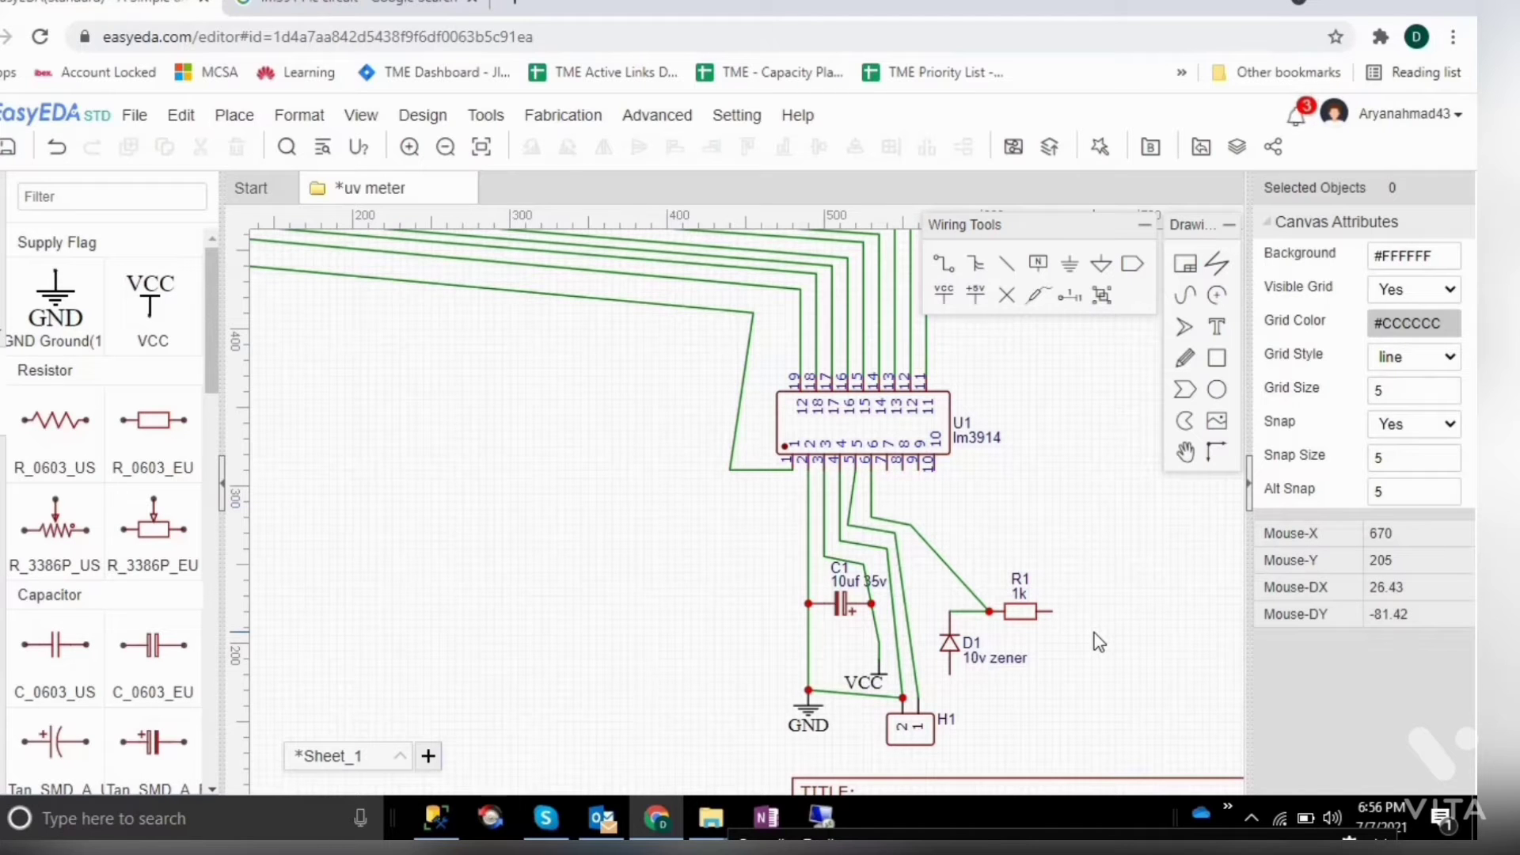
key("Right")
key("Right")
key("Right")
key("Right")
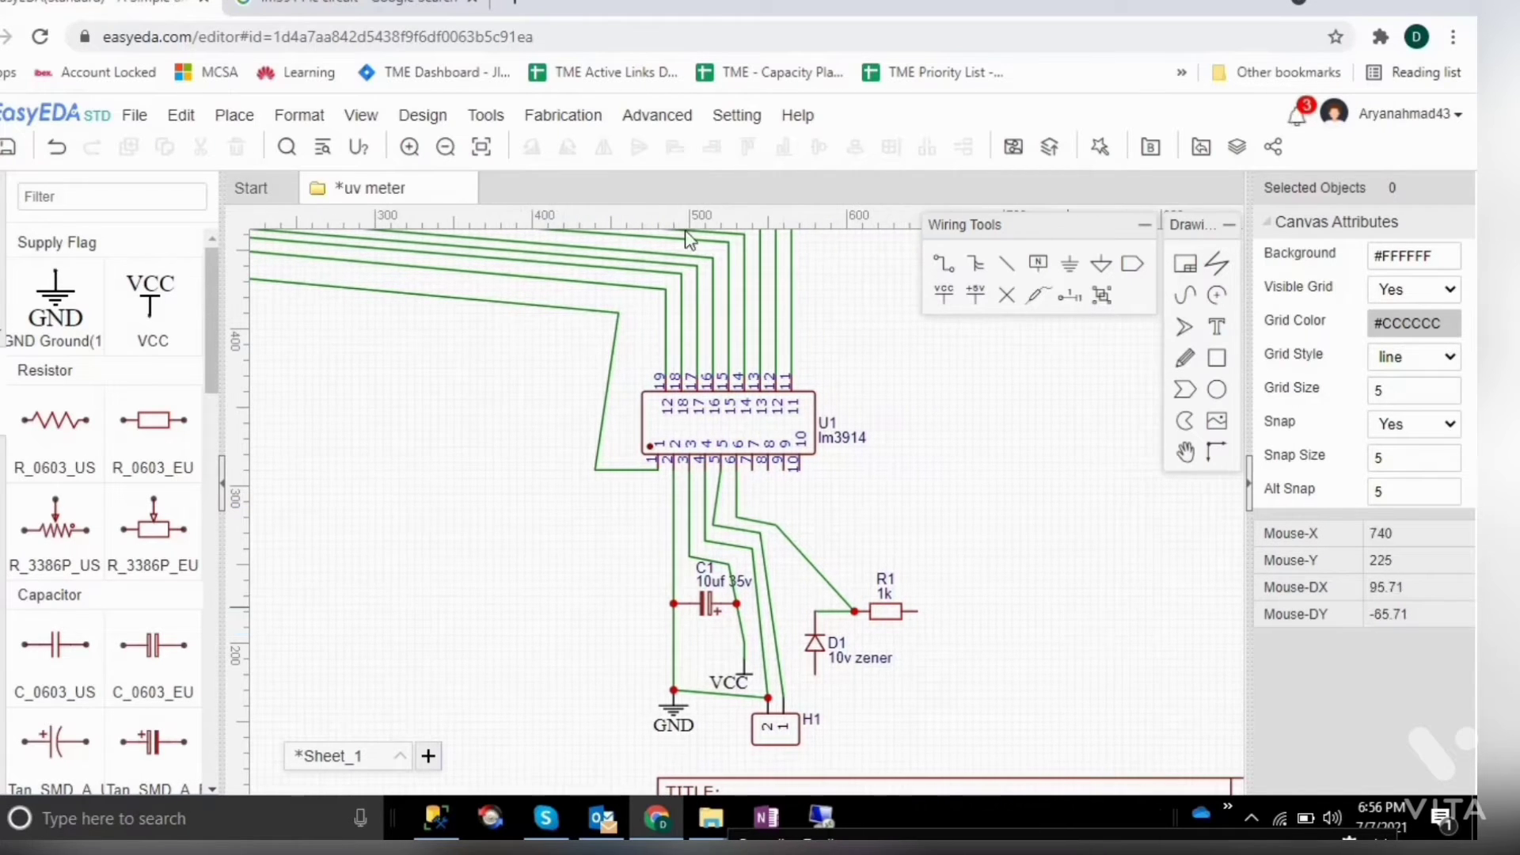
left_click(344, 4)
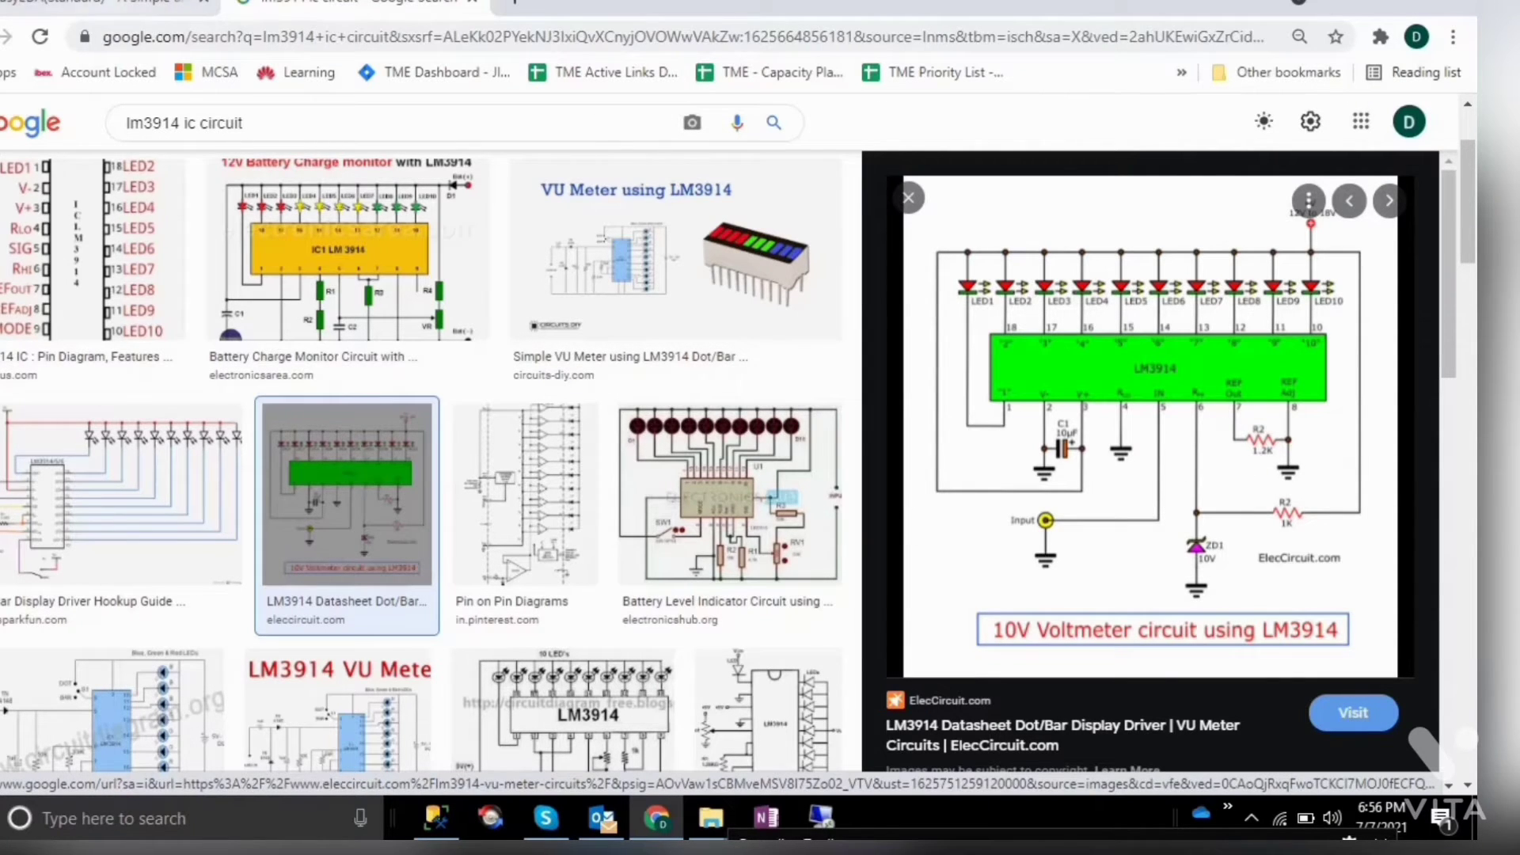
Step: Place resistor R2 above R1 and change its value from 1k to 1.2k
left_click(107, 7)
left_click(133, 416)
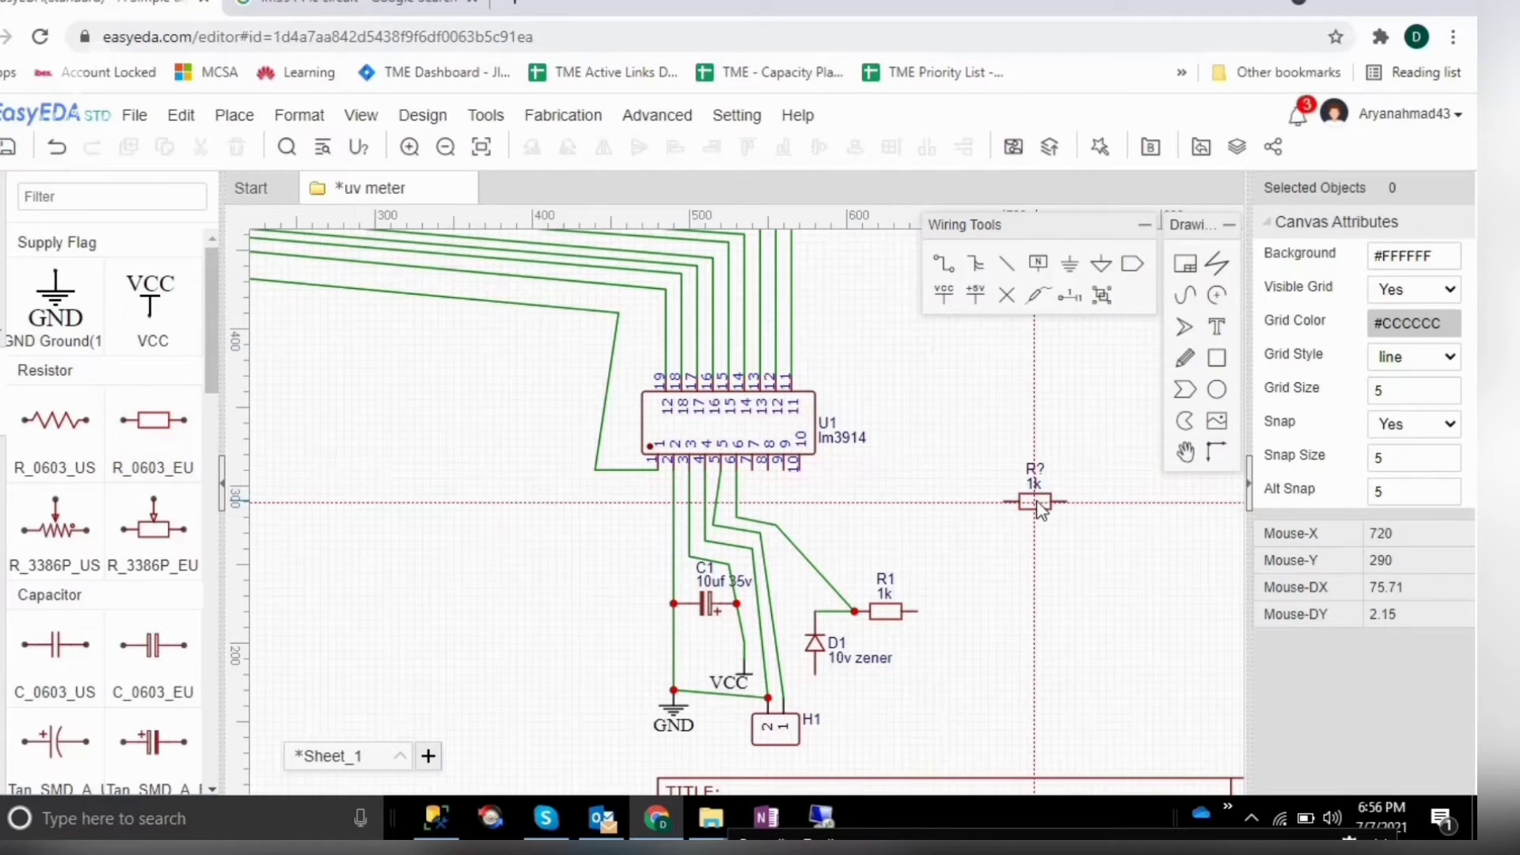
right_click(1034, 507)
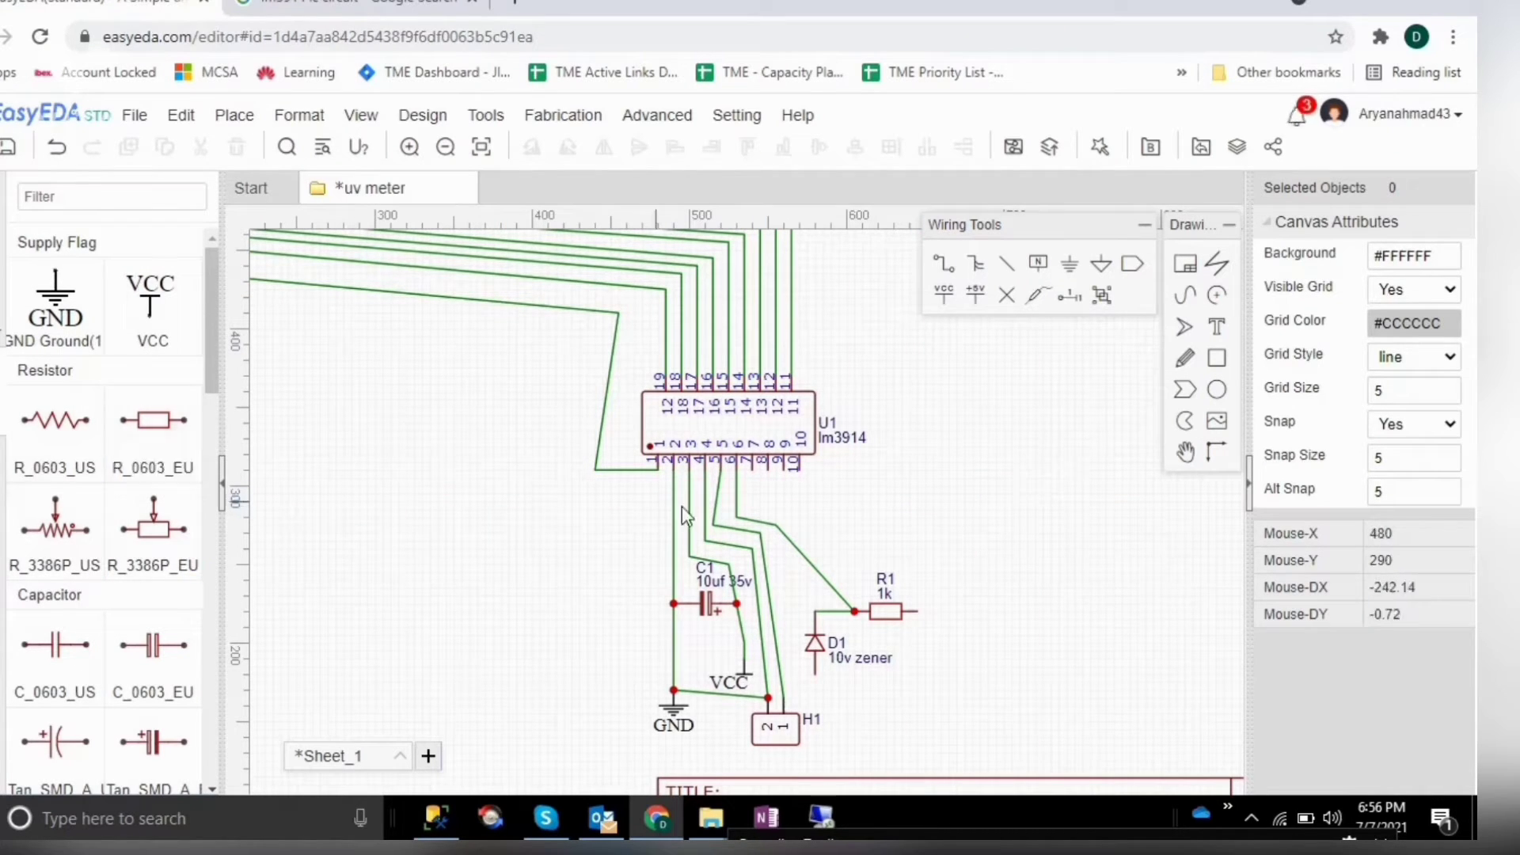
left_click(167, 434)
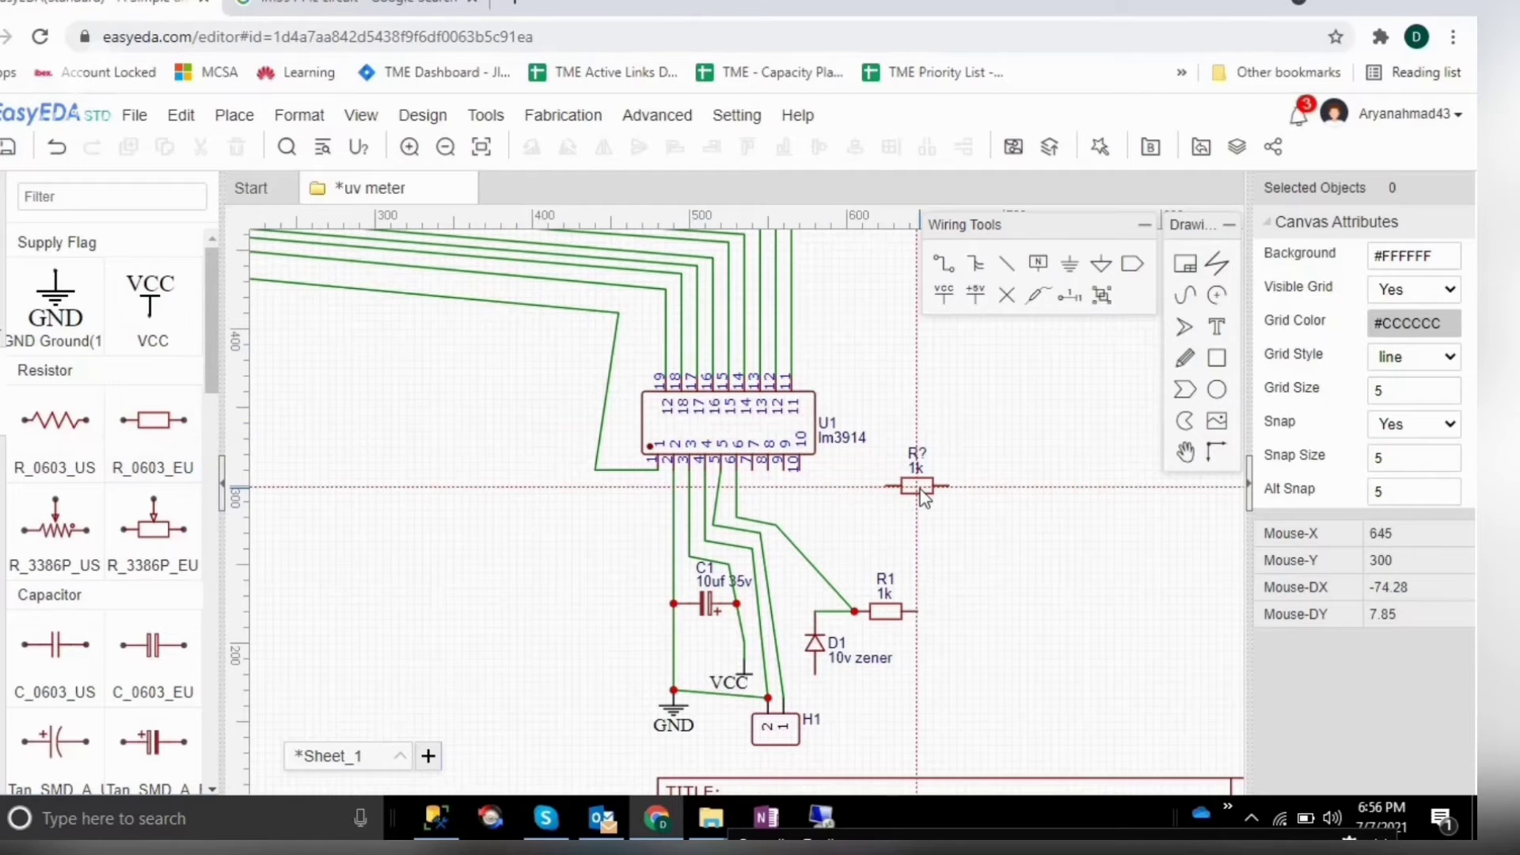
left_click(925, 497)
key("Escape")
double_click(923, 478)
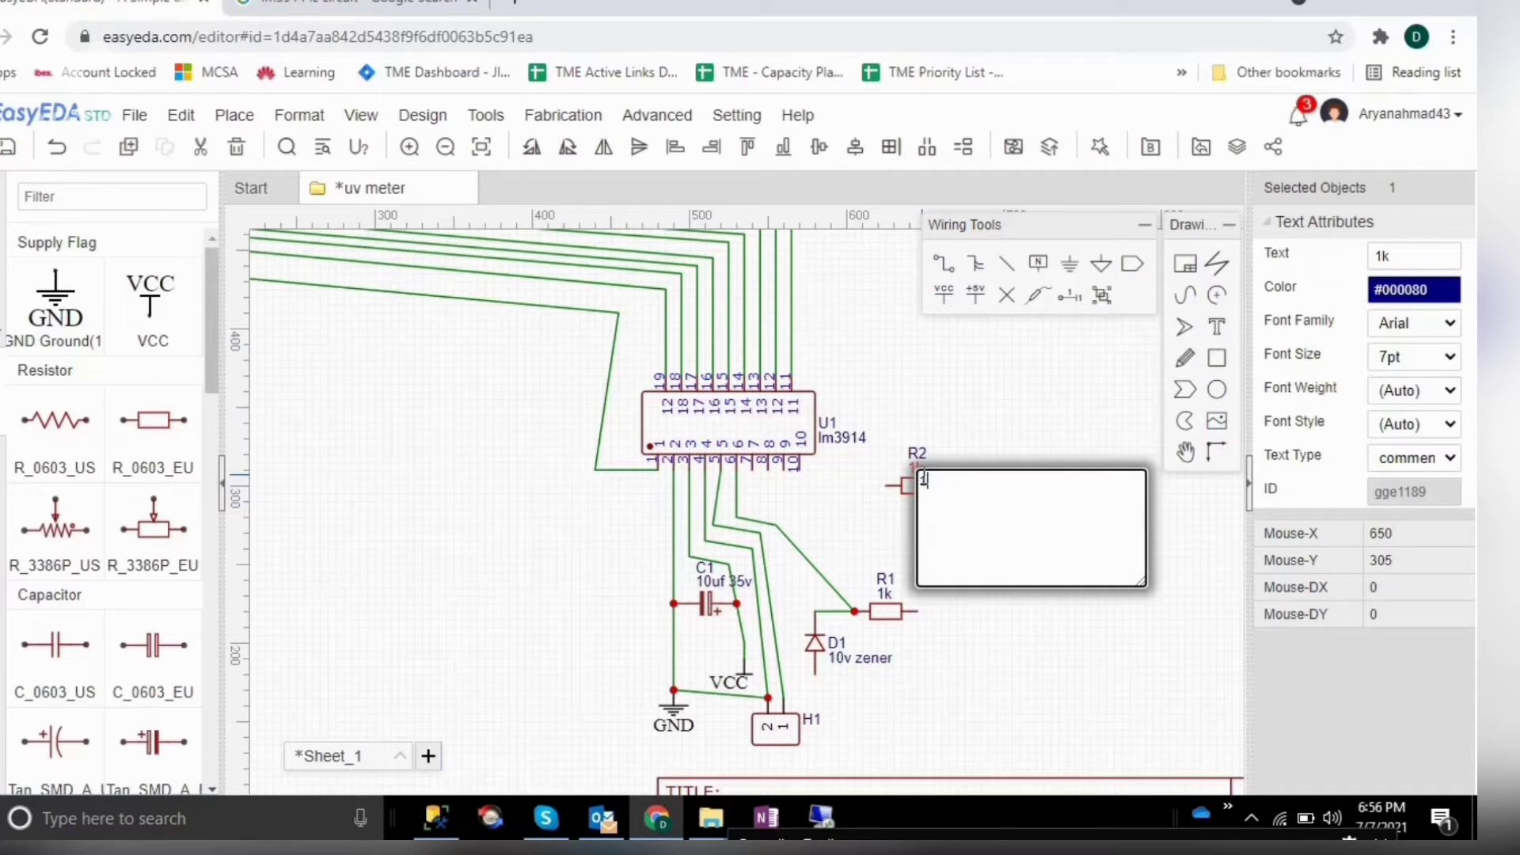
type(".2k")
left_click(1045, 431)
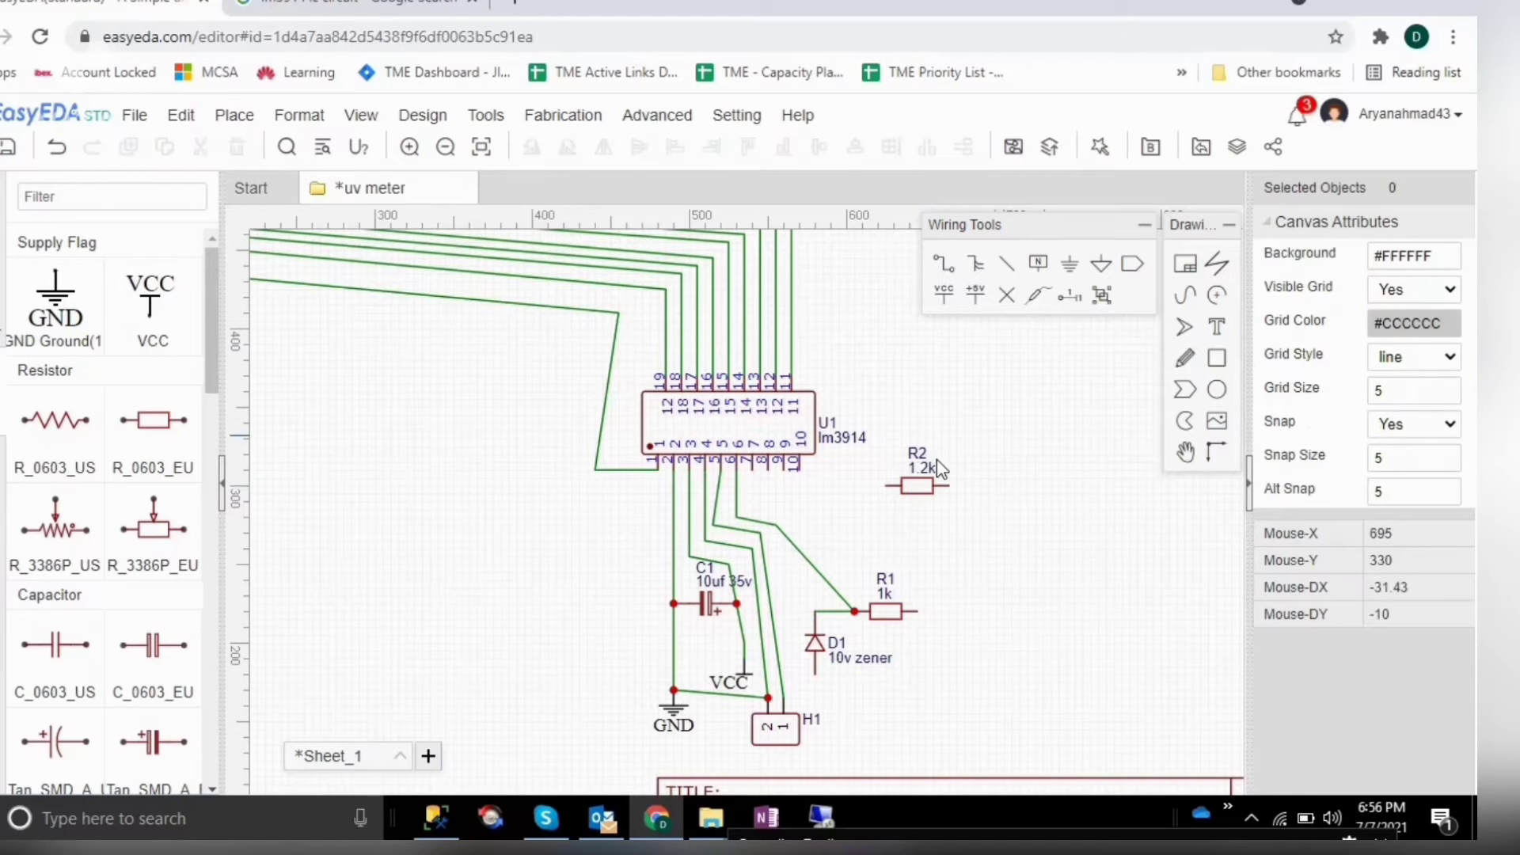
Step: Move and rotate R2 into line with the U1 pin 7 wire
left_click(930, 501)
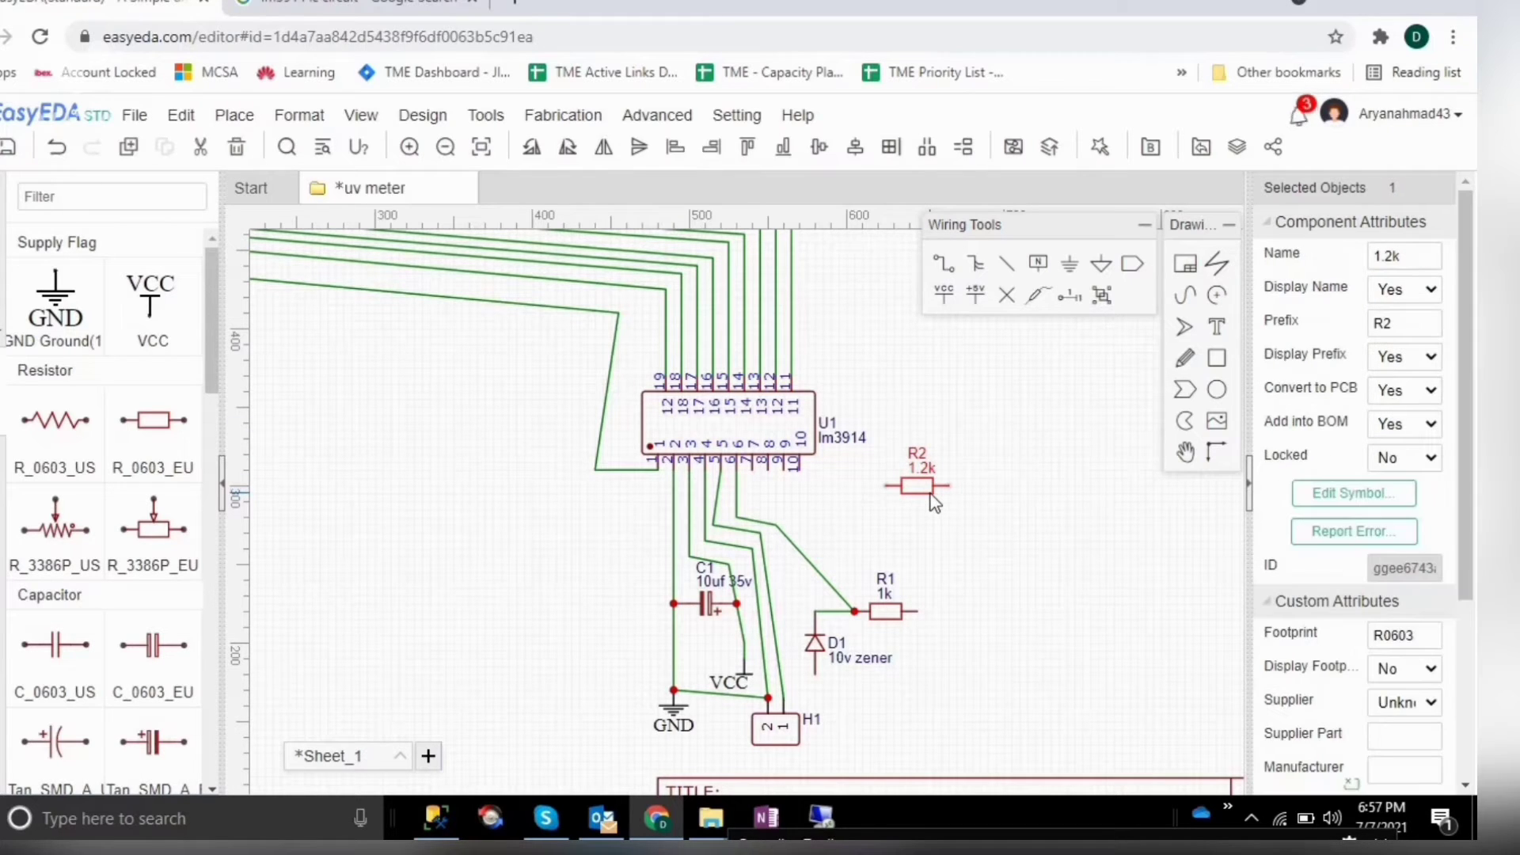
left_click_drag(930, 502, 758, 504)
key("space")
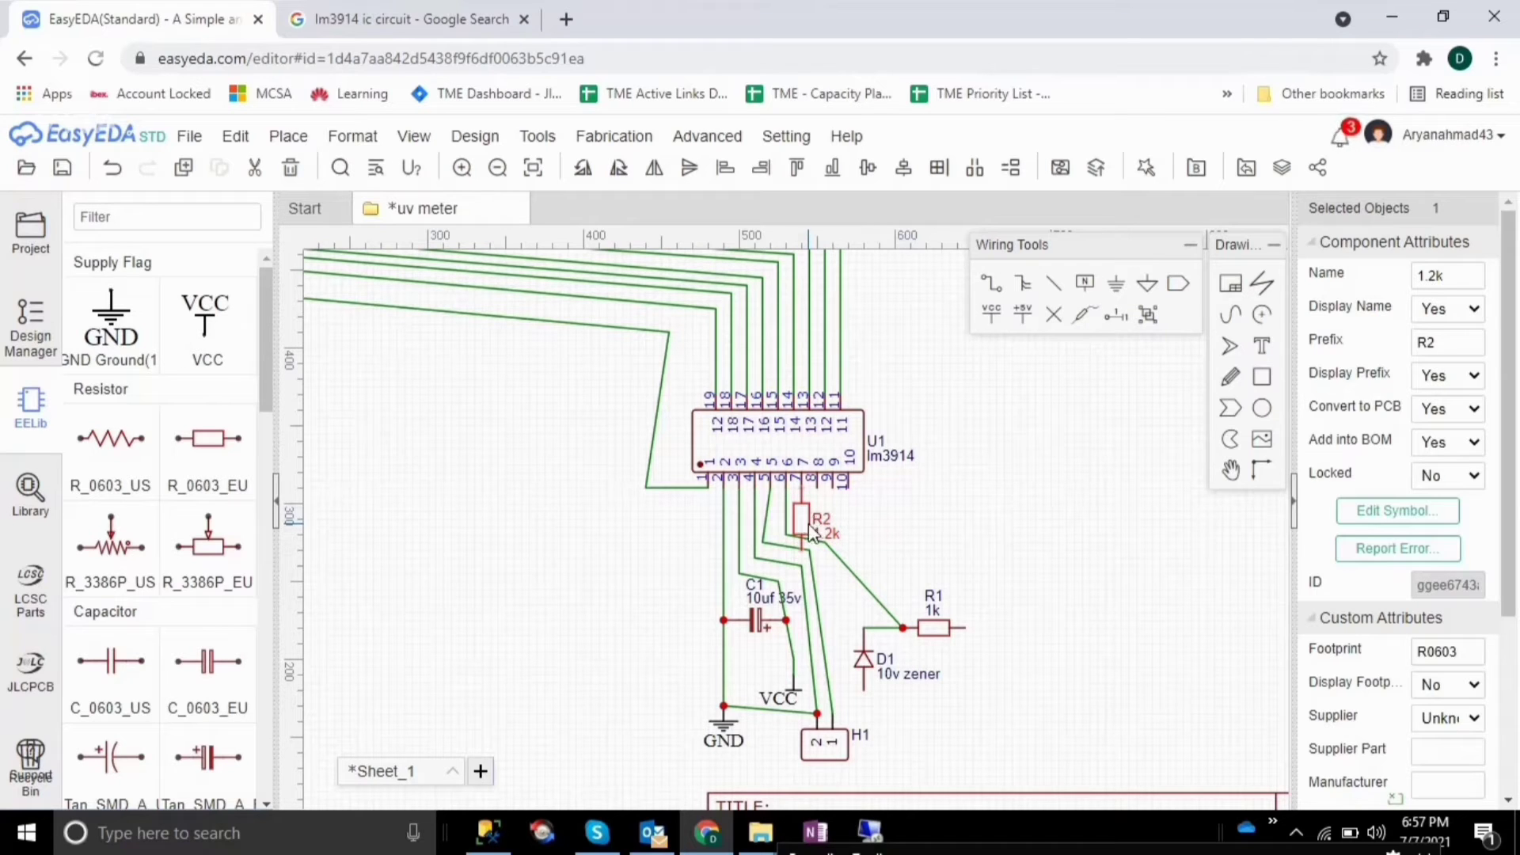
left_click_drag(806, 523, 870, 537)
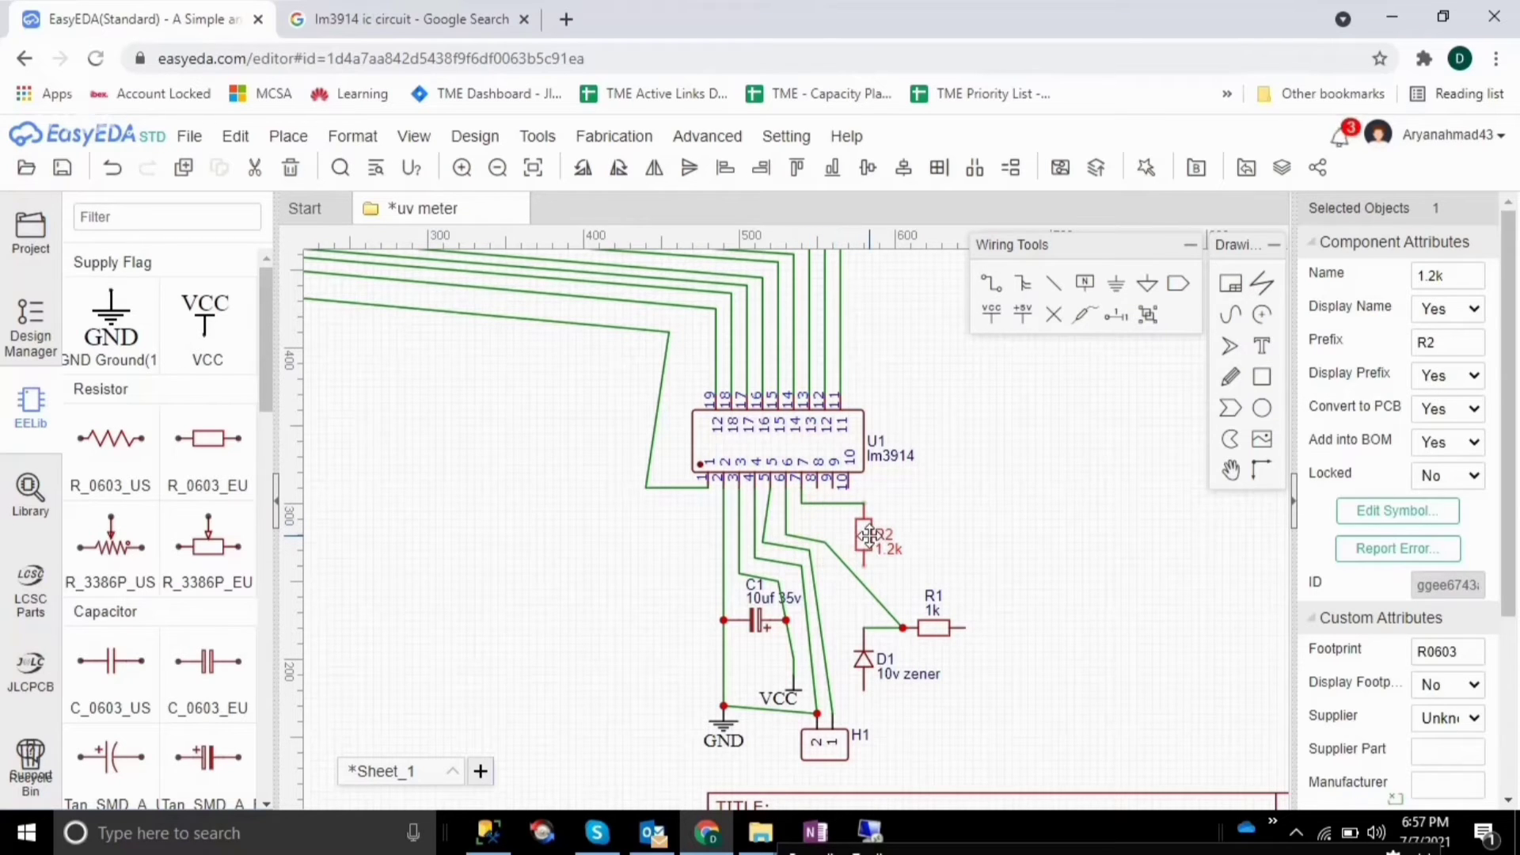
key("space")
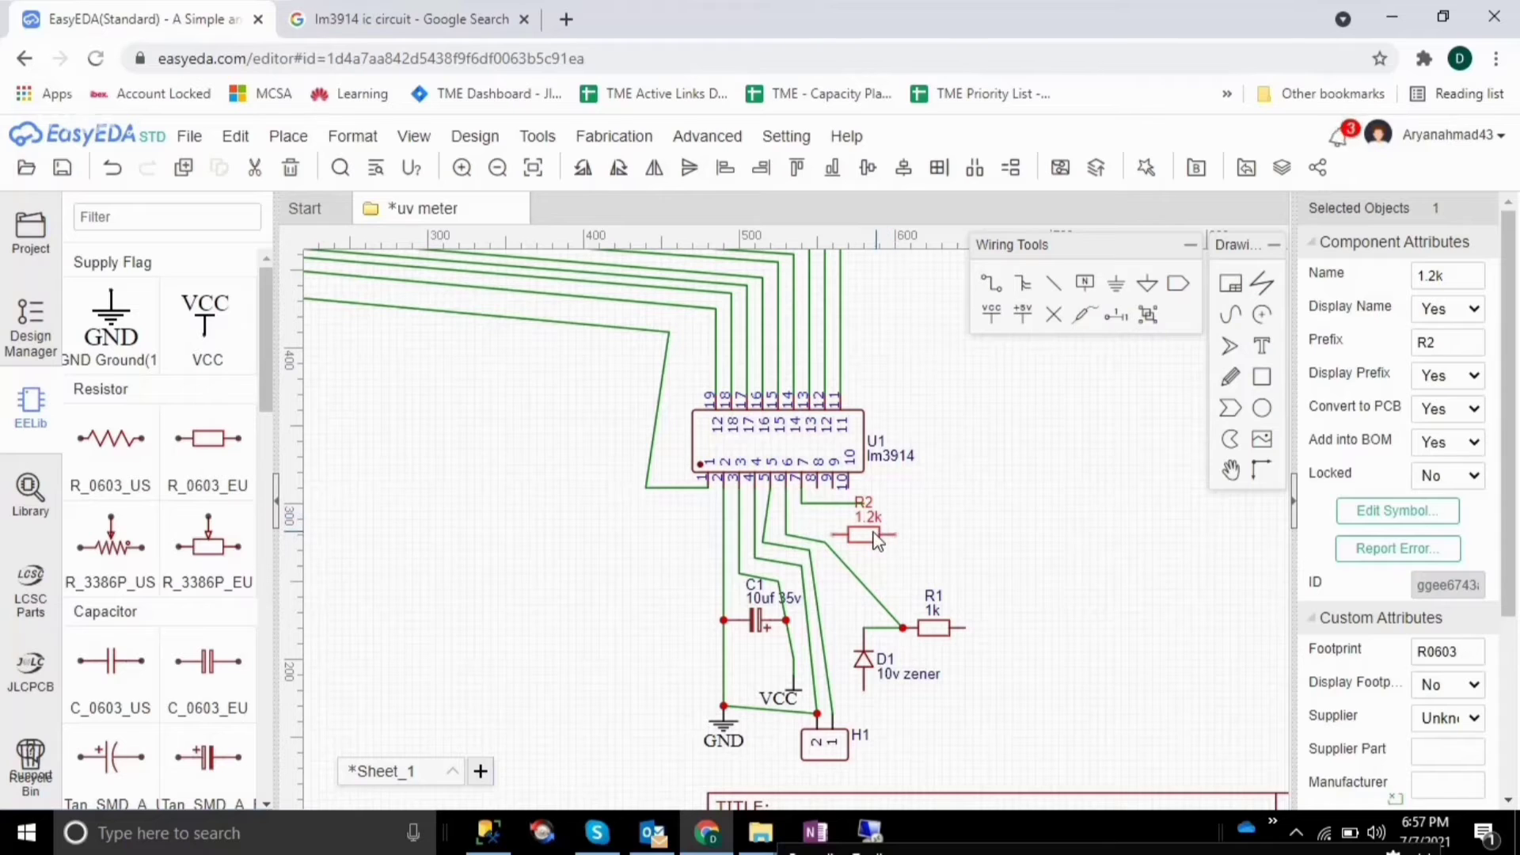
left_click_drag(873, 541, 906, 502)
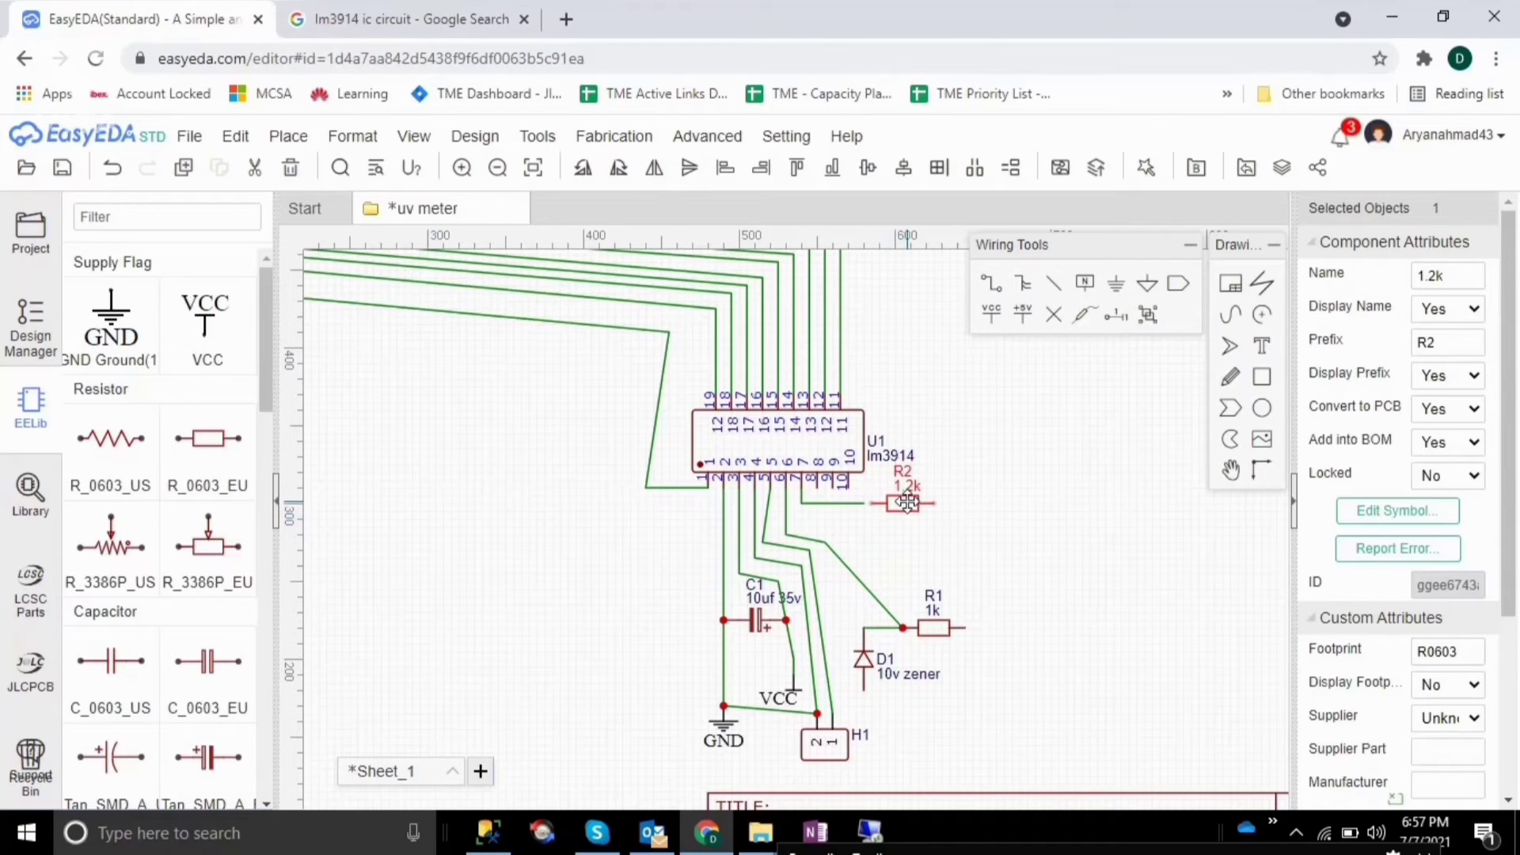
left_click_drag(907, 502, 897, 525)
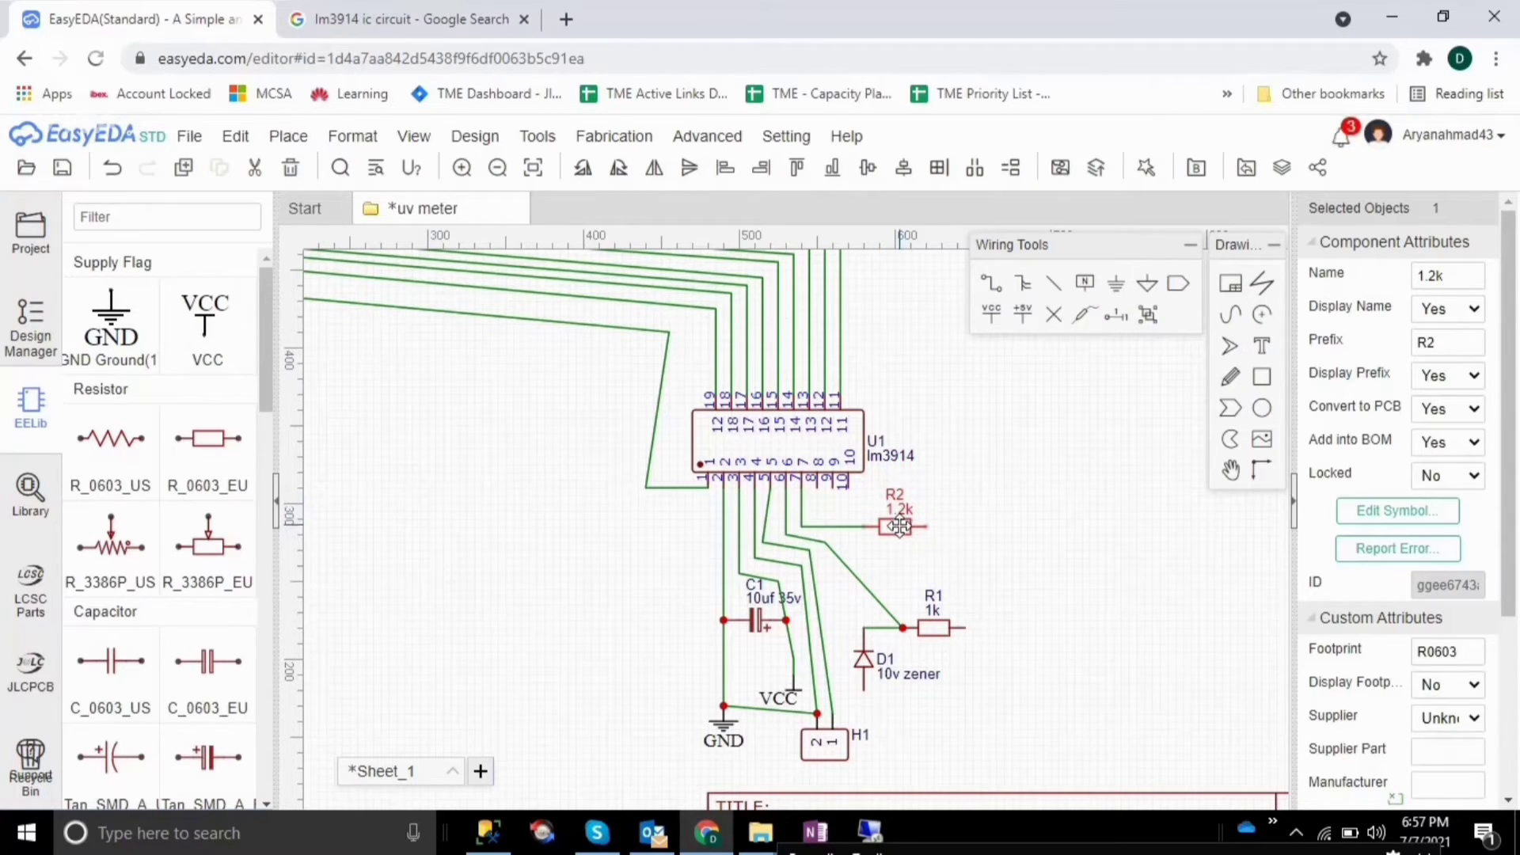
Step: Reshape the wire from U1 pin 7 so it reaches R2
left_click(815, 528)
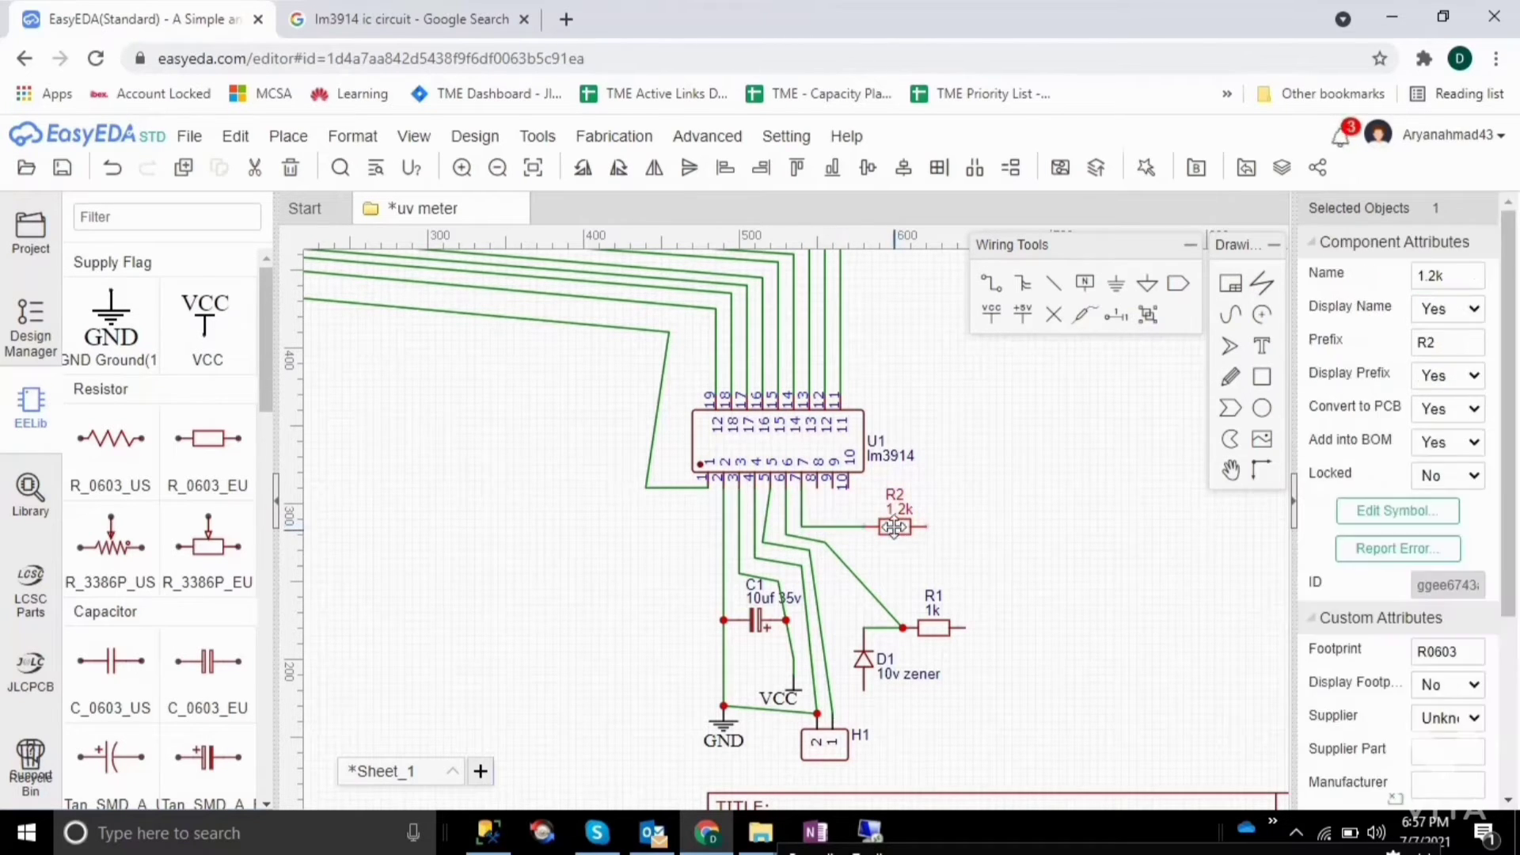
left_click_drag(894, 526, 934, 576)
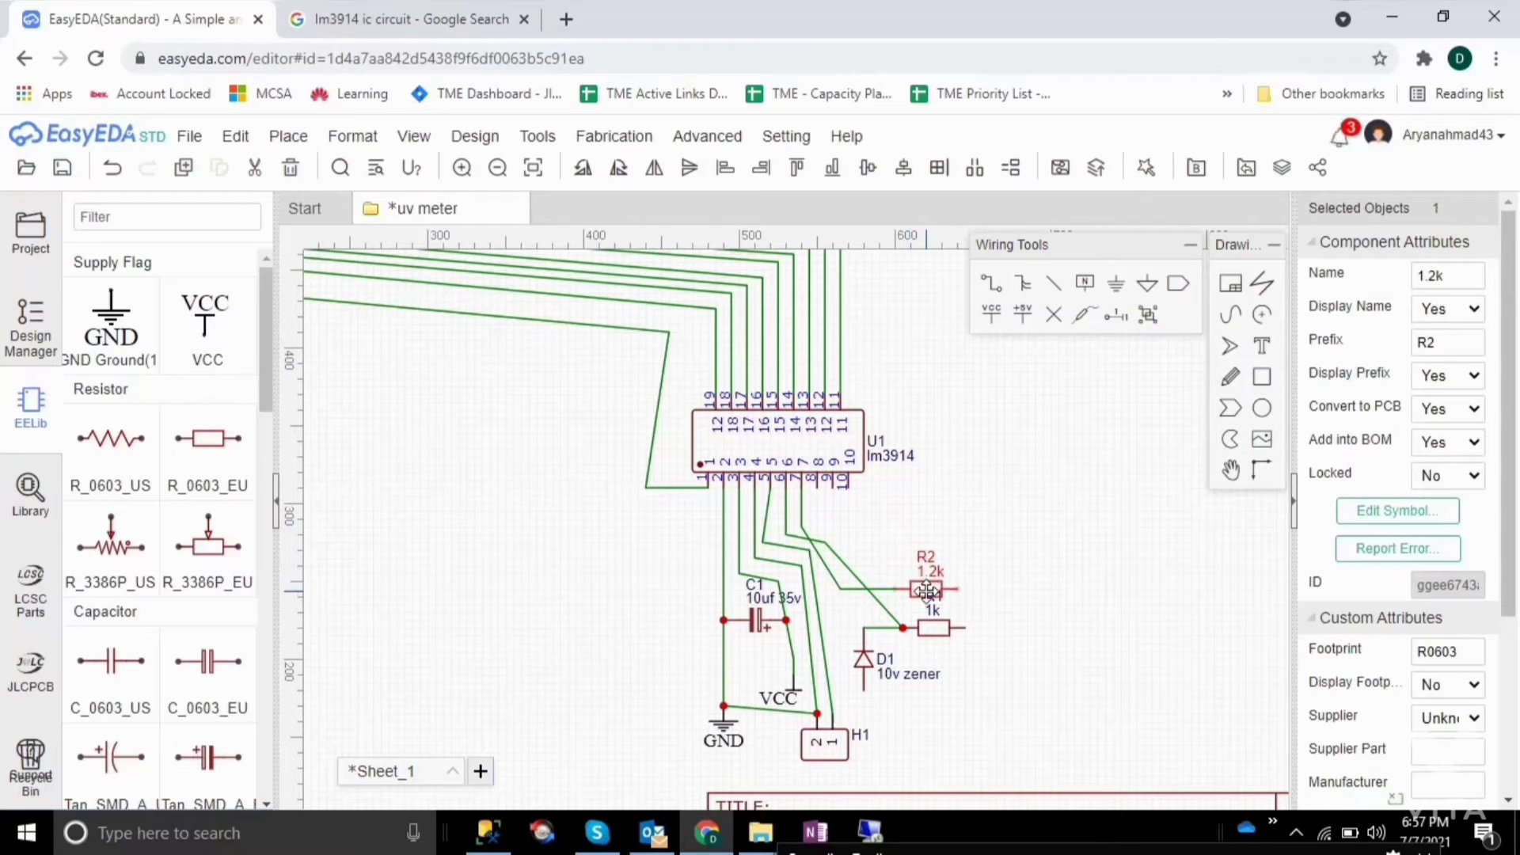
left_click(842, 576)
left_click_drag(842, 576, 867, 541)
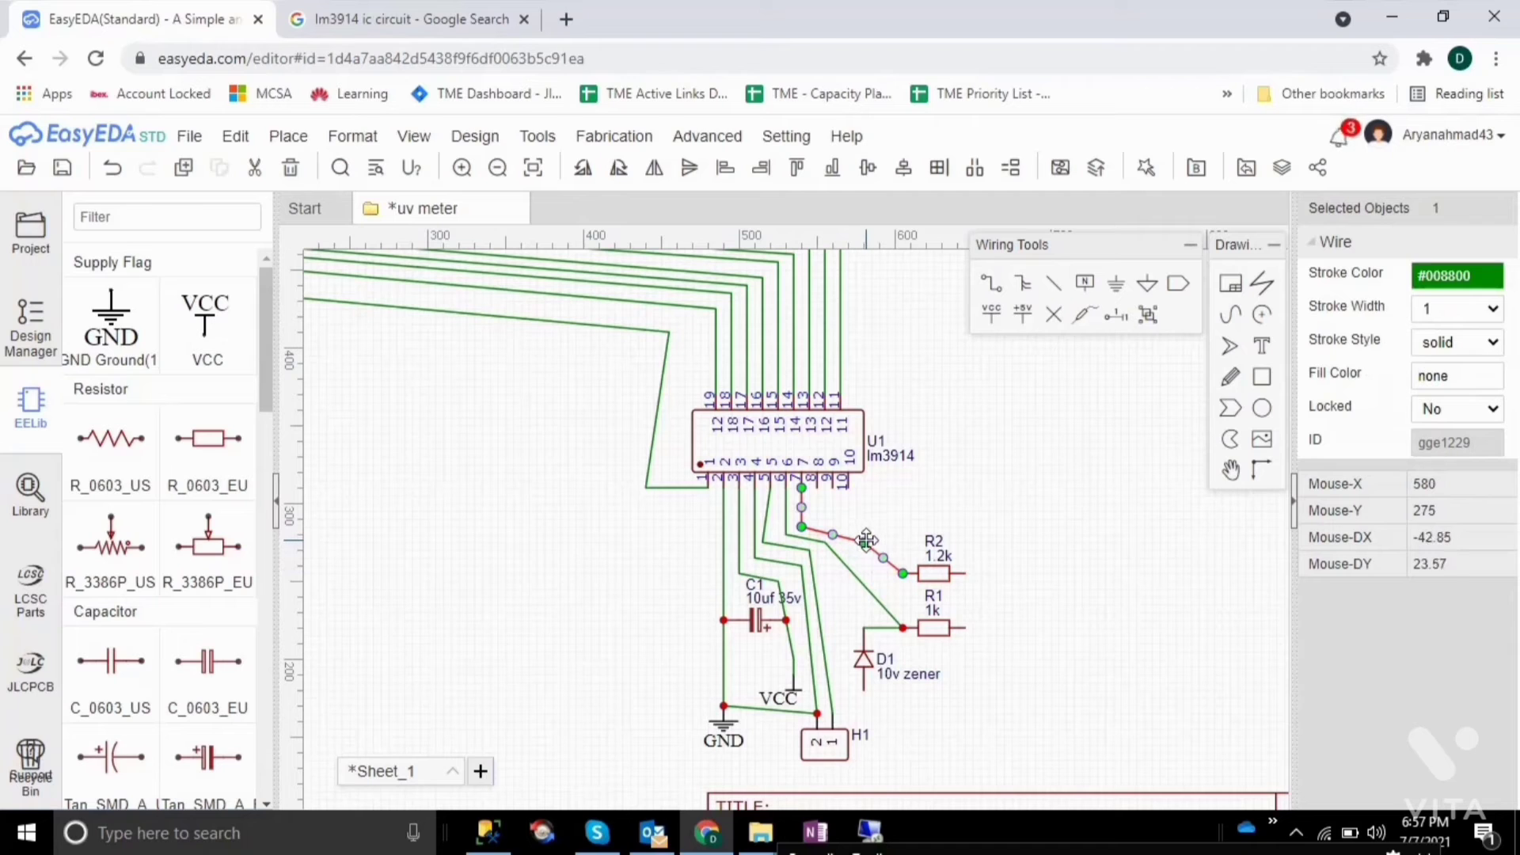
left_click(897, 502)
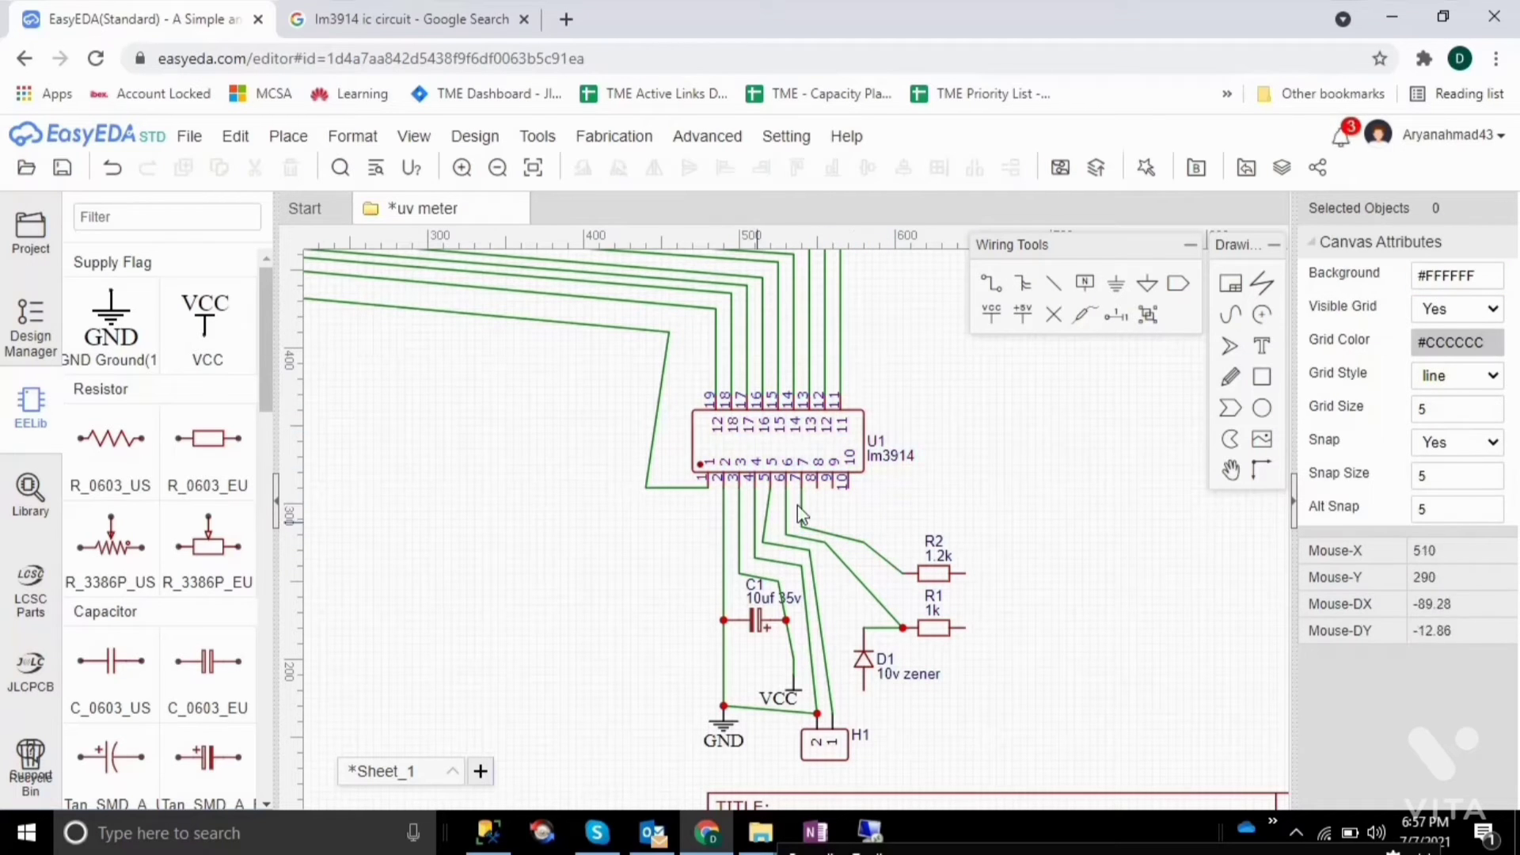
Step: Place a GND flag below U1 and move it to the right
left_click(111, 321)
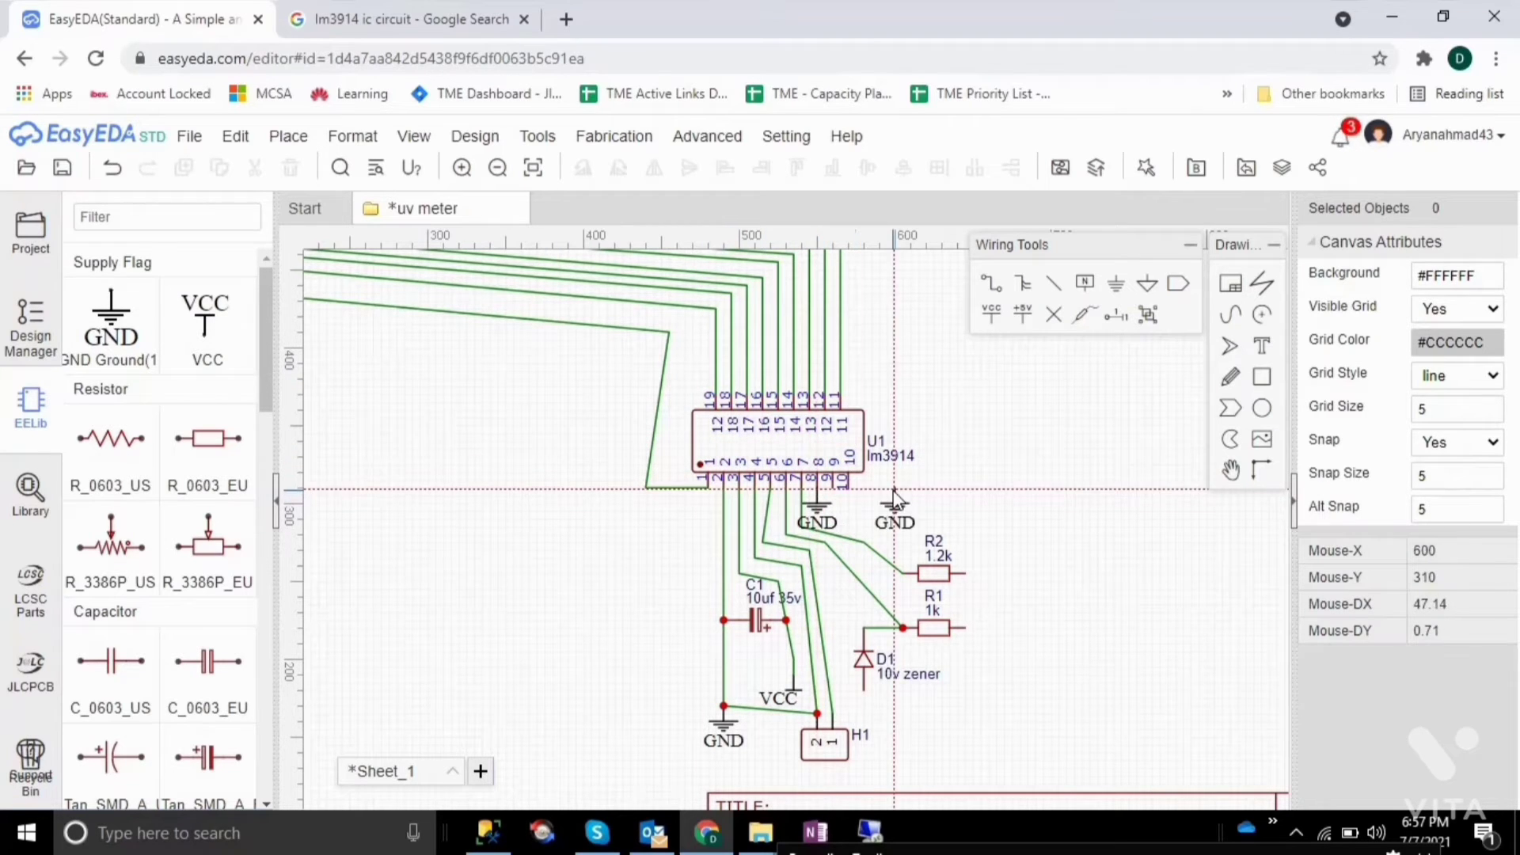
left_click(820, 503)
key("Escape")
left_click_drag(819, 503, 1031, 514)
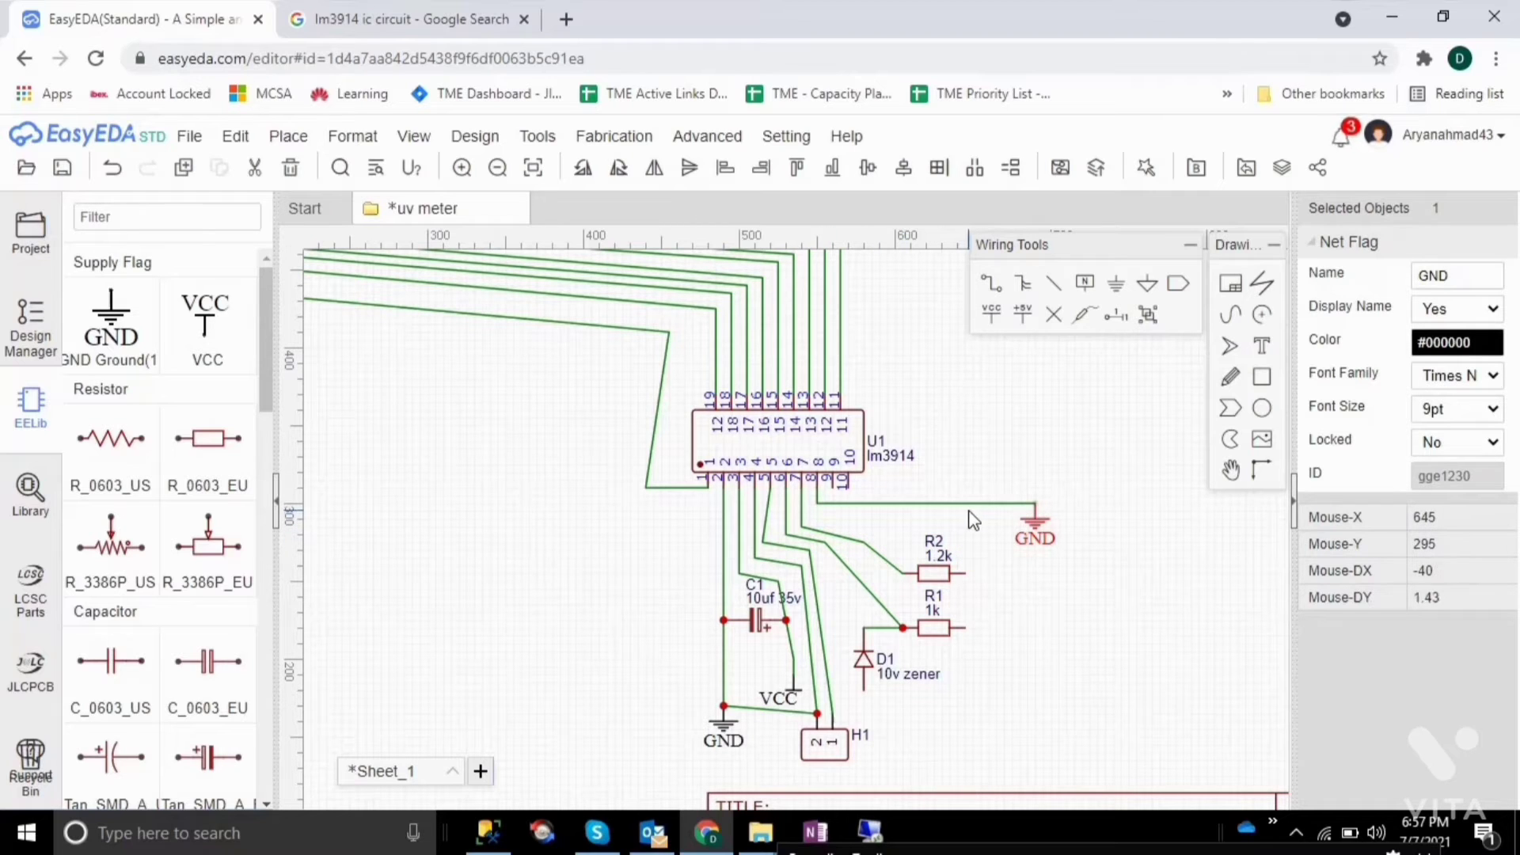
left_click(966, 505)
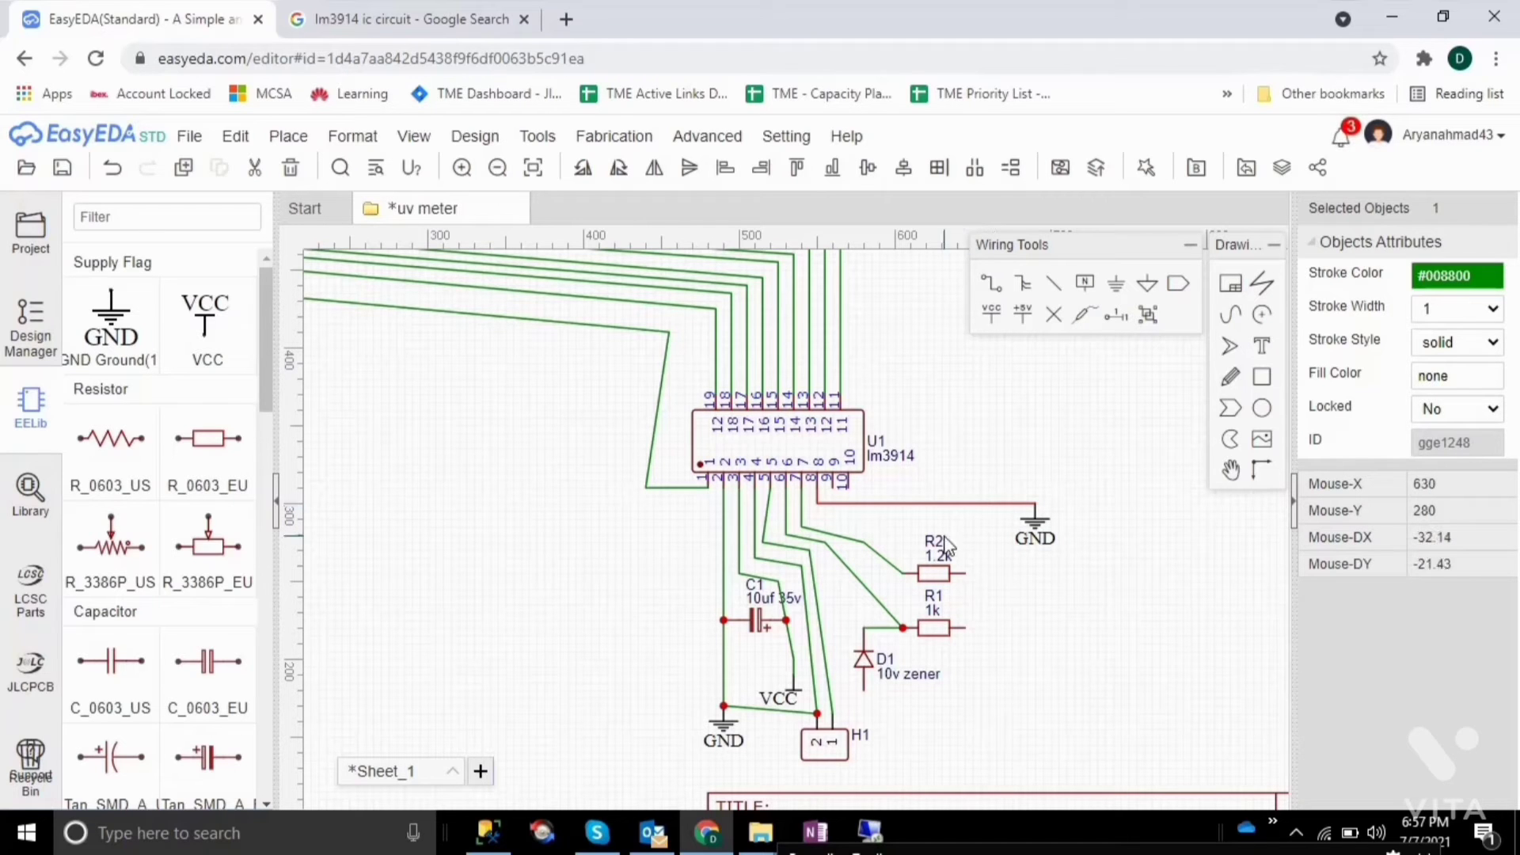
Step: Rotate R2 upright and settle it onto its wire near U1
left_click(944, 576)
key("space")
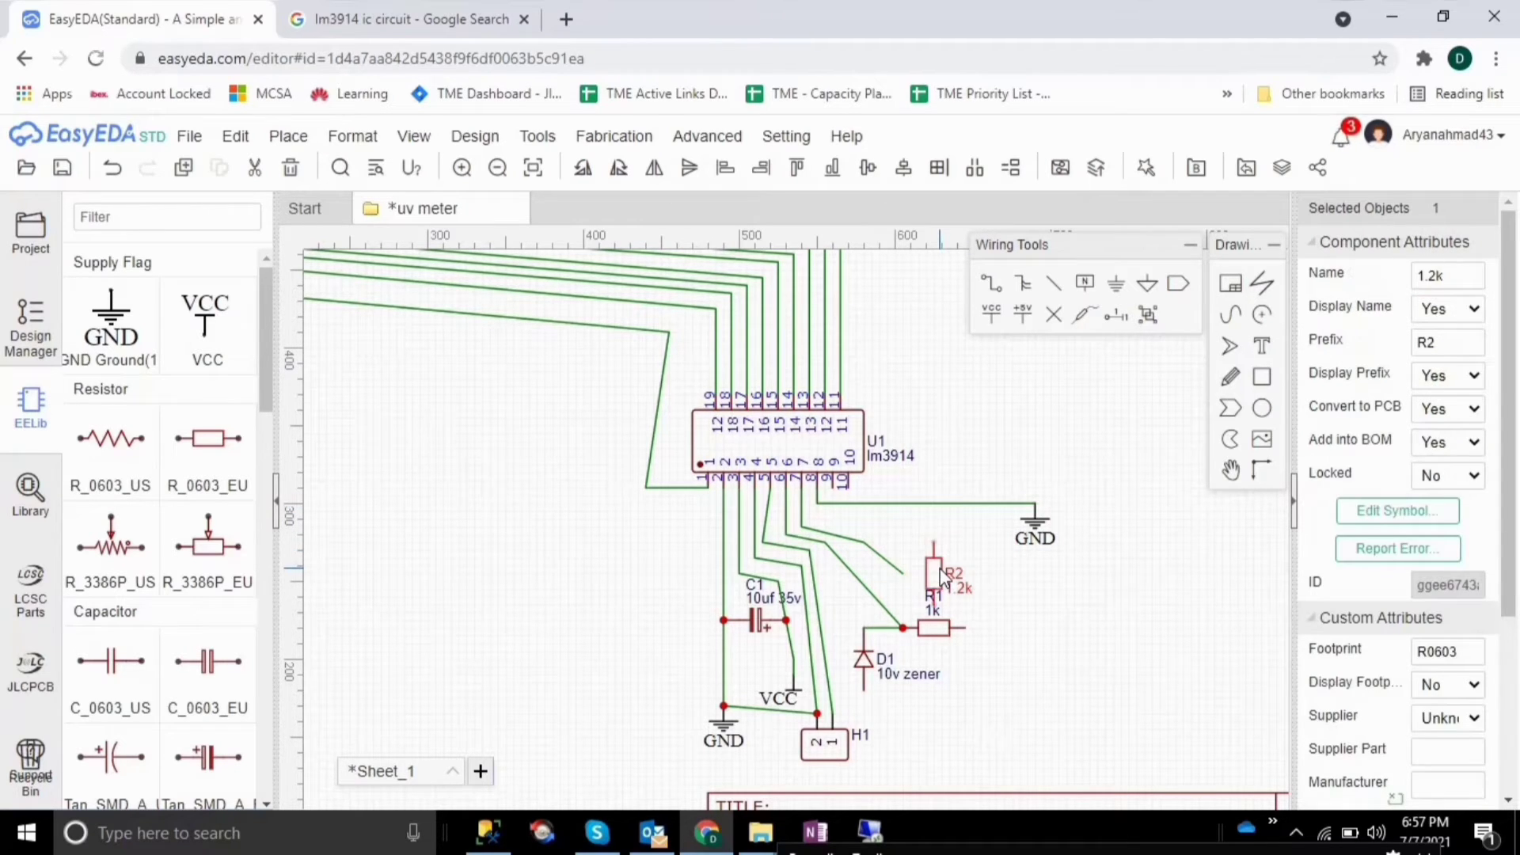
left_click_drag(940, 579, 907, 531)
left_click_drag(906, 535, 904, 532)
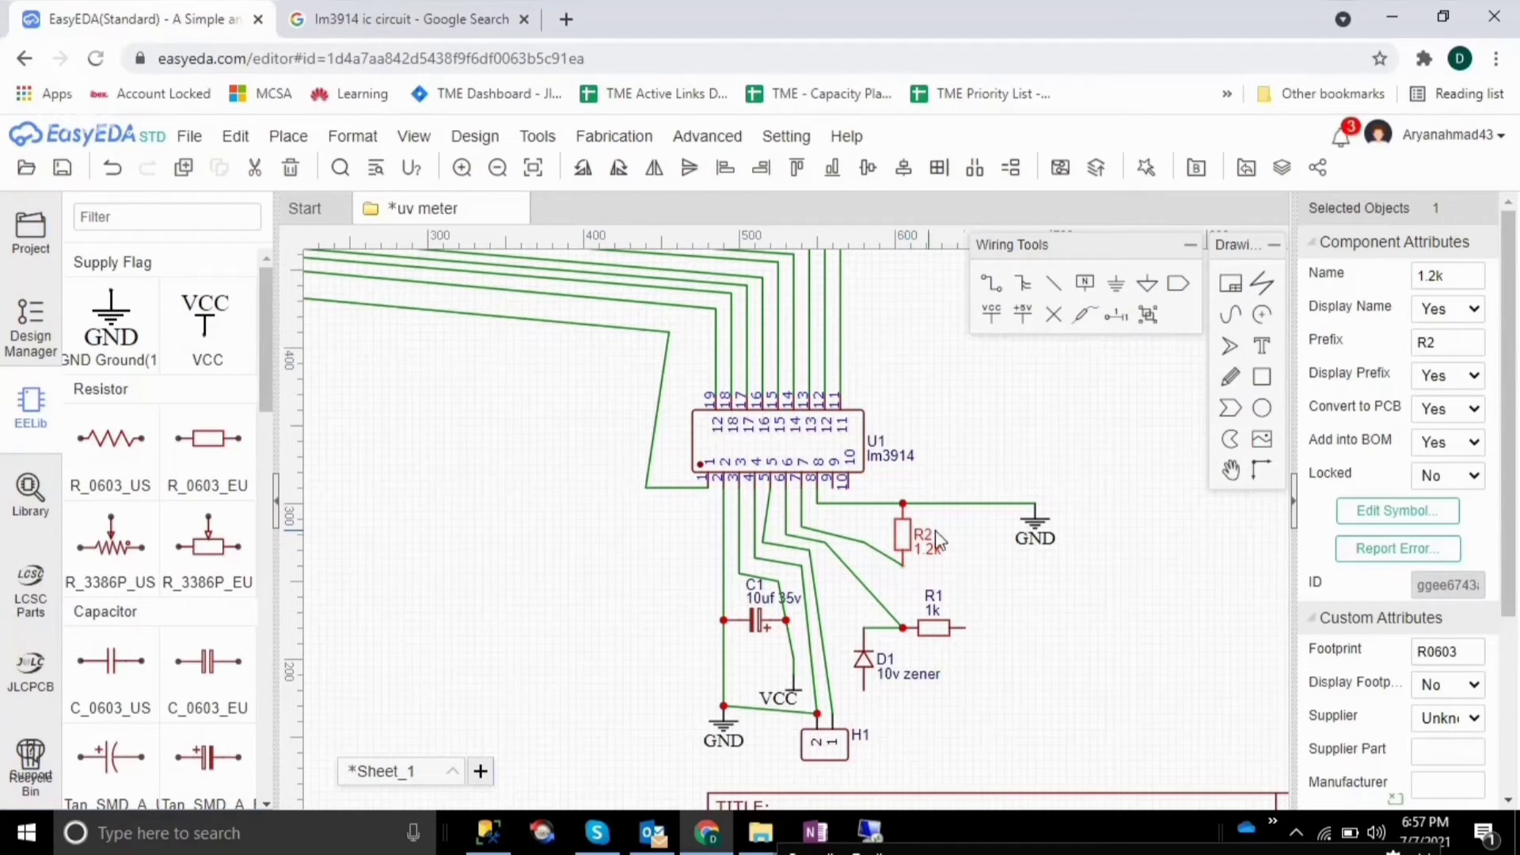
Step: Delete the old lm3914 chip U1 from the schematic
left_click(975, 384)
left_click(793, 450)
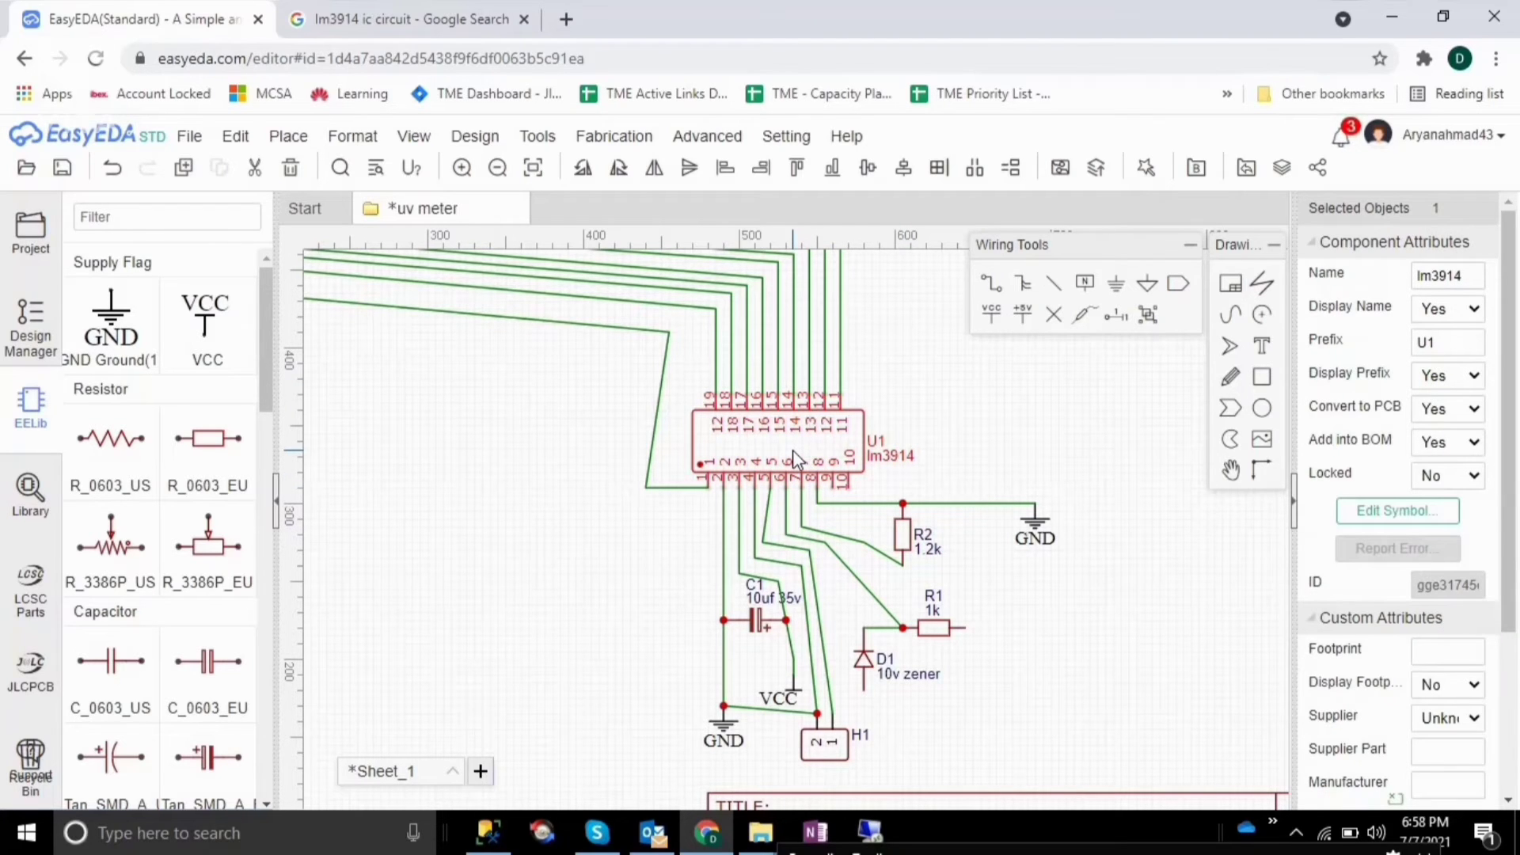
key("Delete")
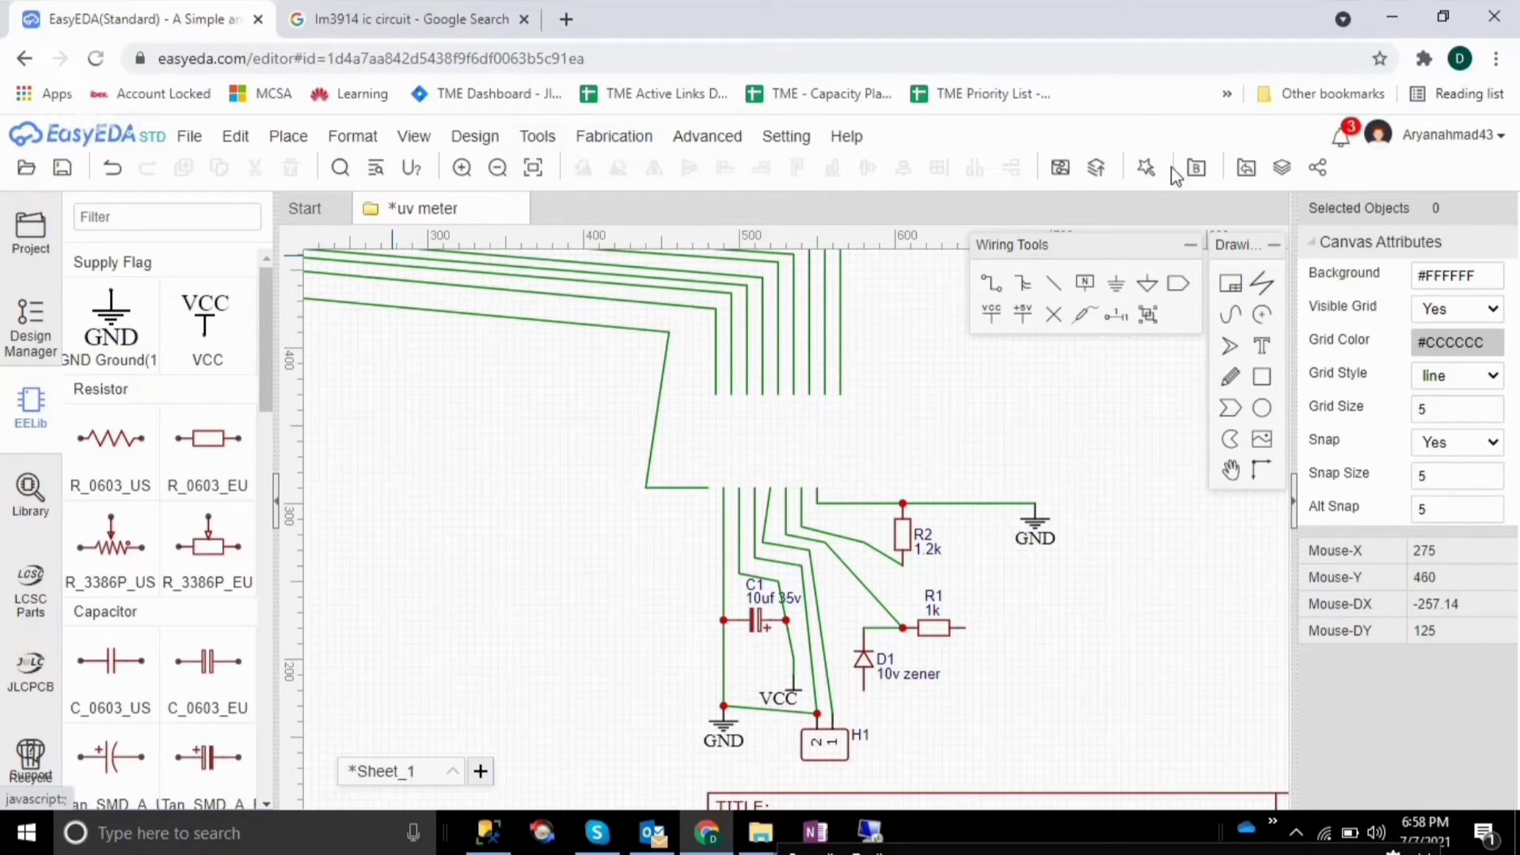
Step: Build an 18-pin DIP-A symbol named lm3914 in Symbol Wizard, extending pins to 18
left_click(1148, 171)
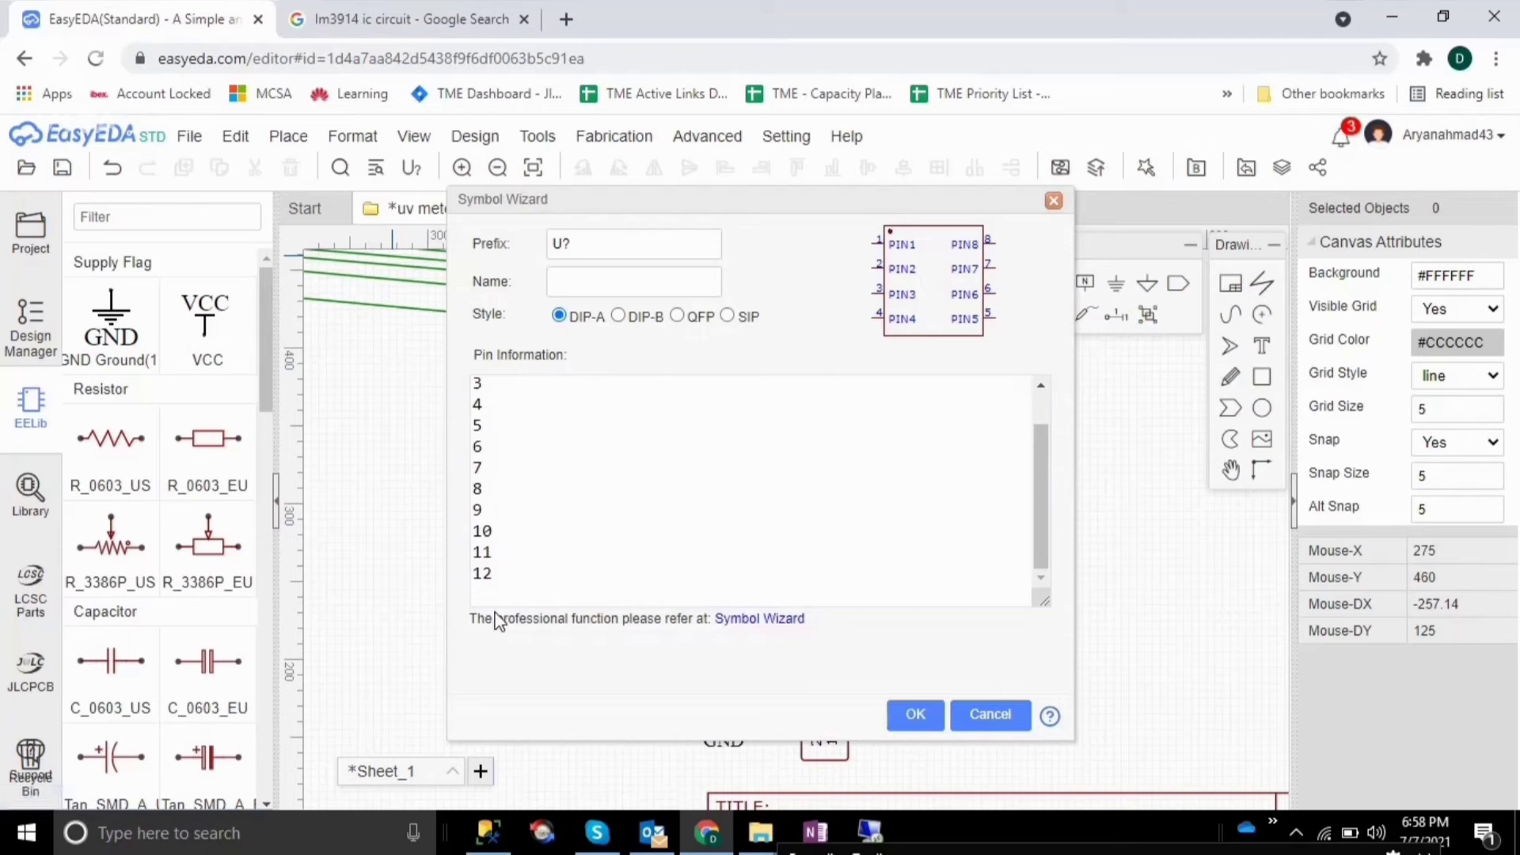
left_click(498, 588)
type("13")
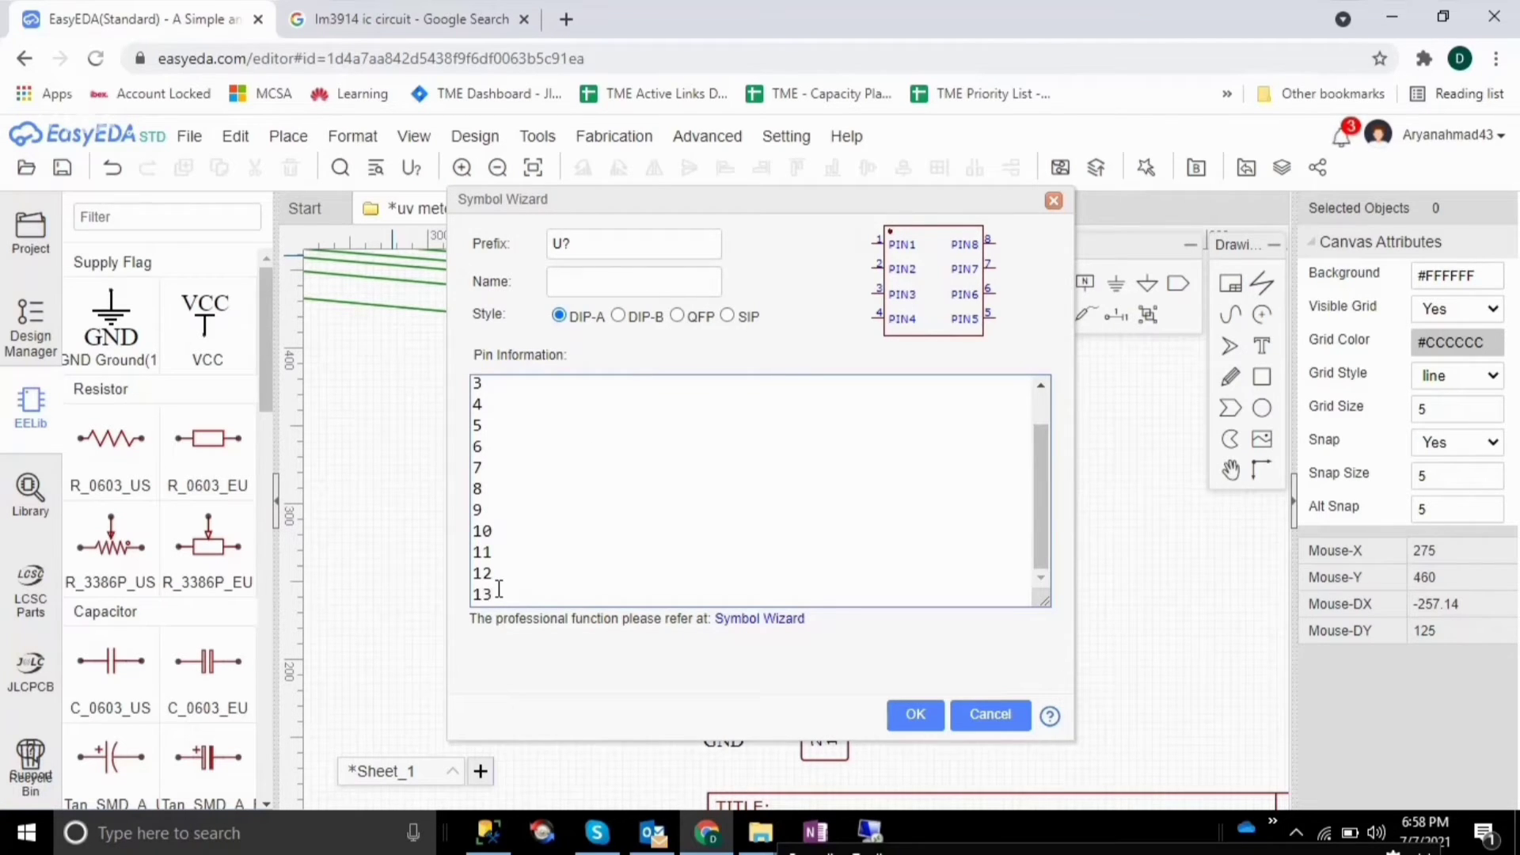
key("Return")
type("1")
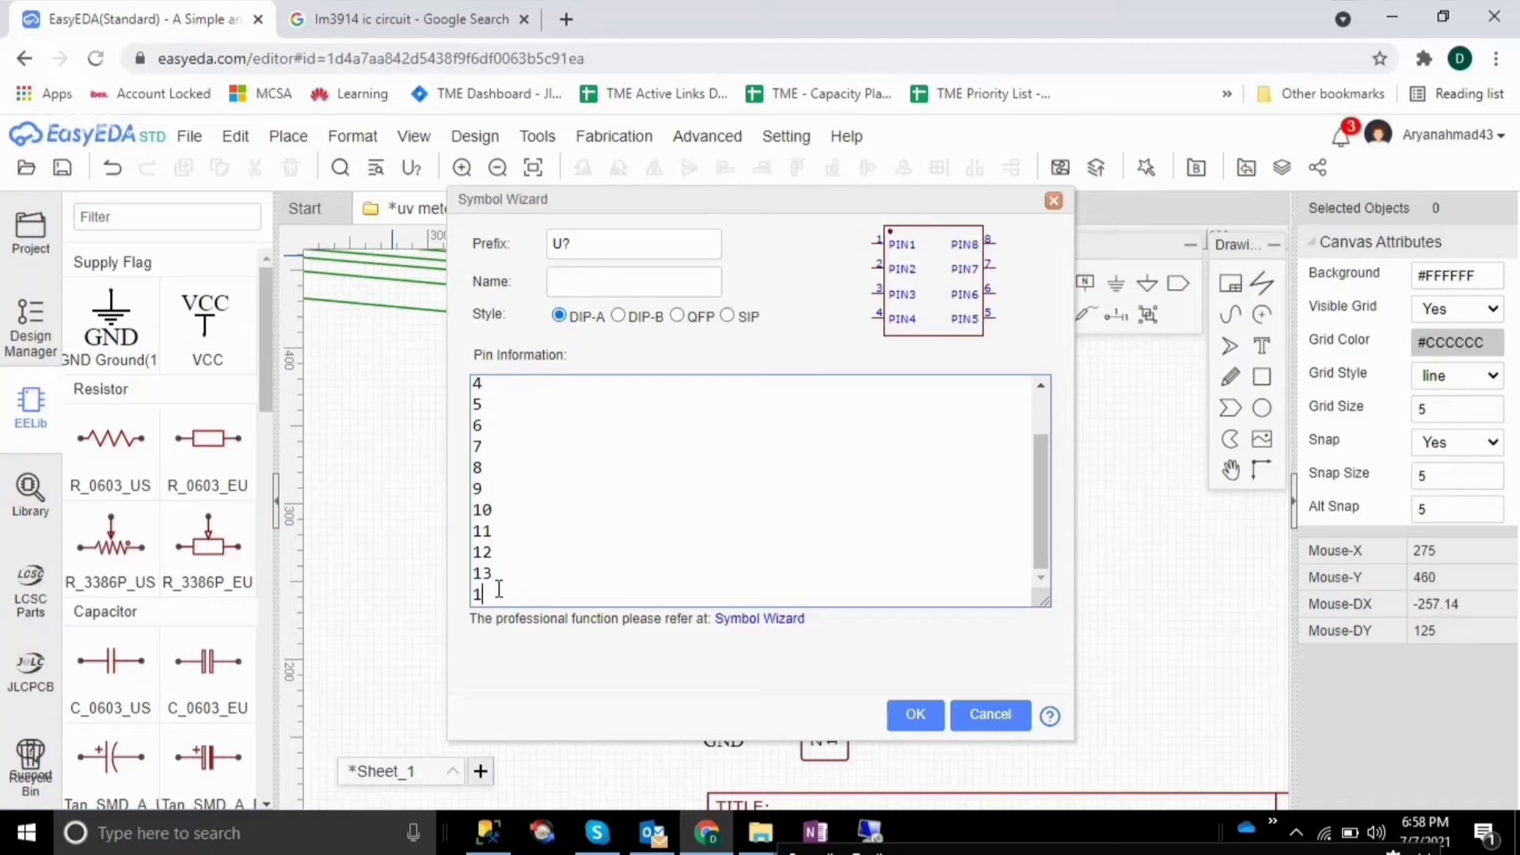
key("Return")
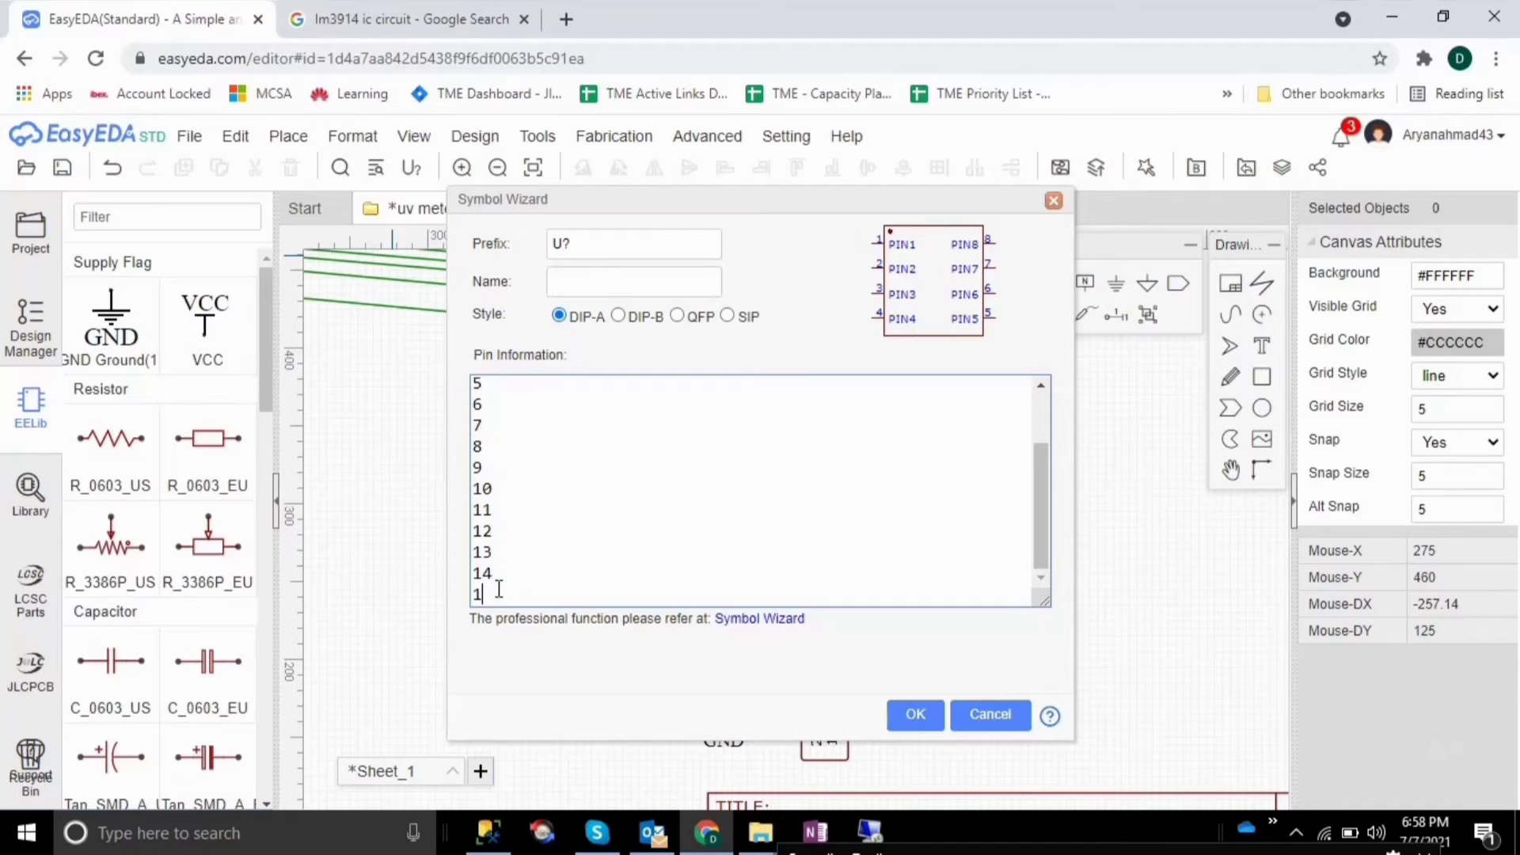
type("5")
key("Return")
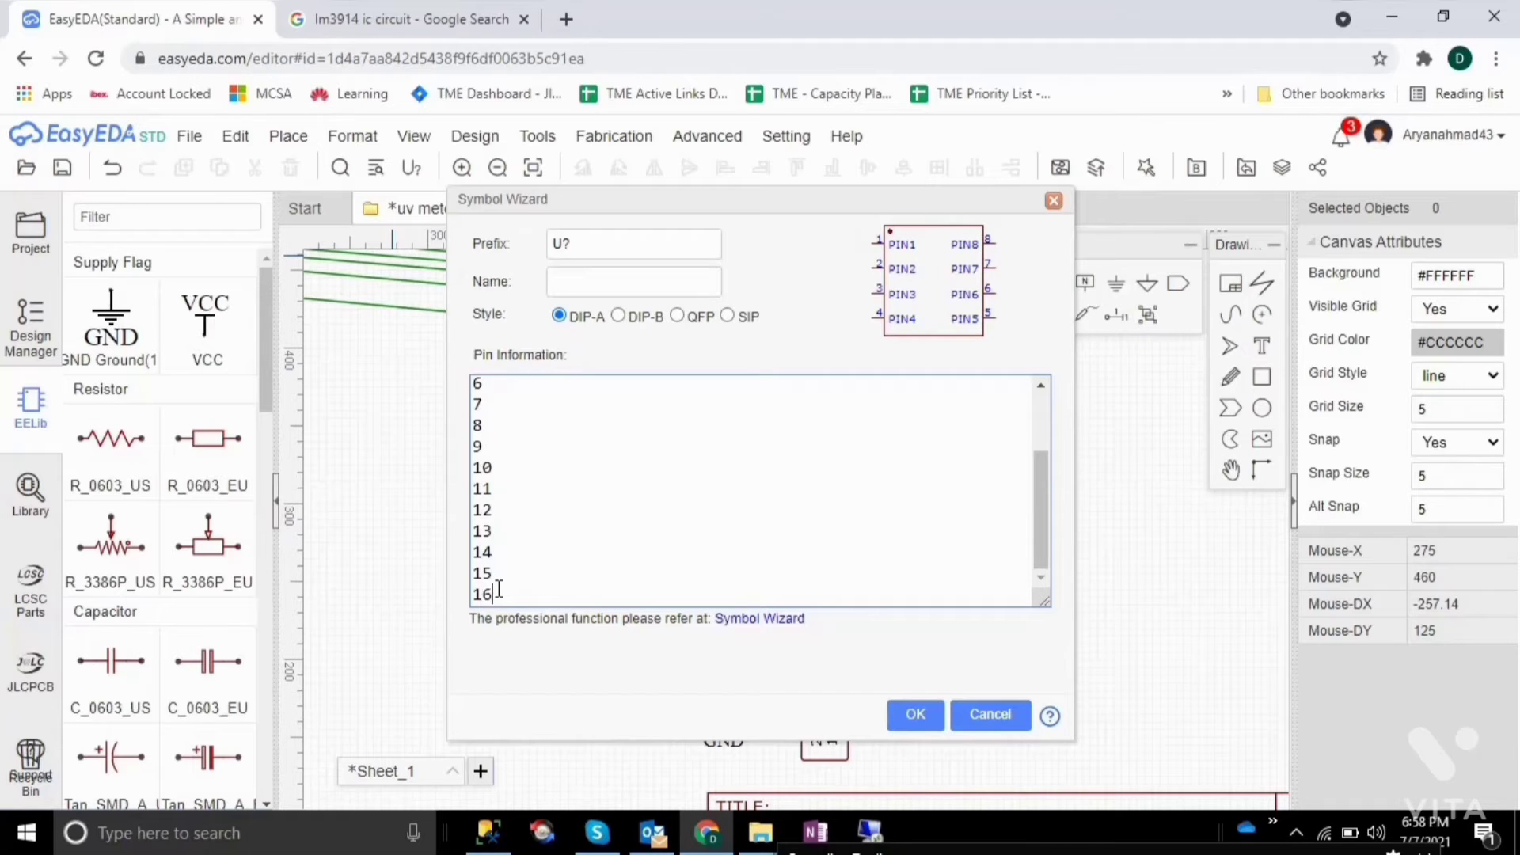
key("Return")
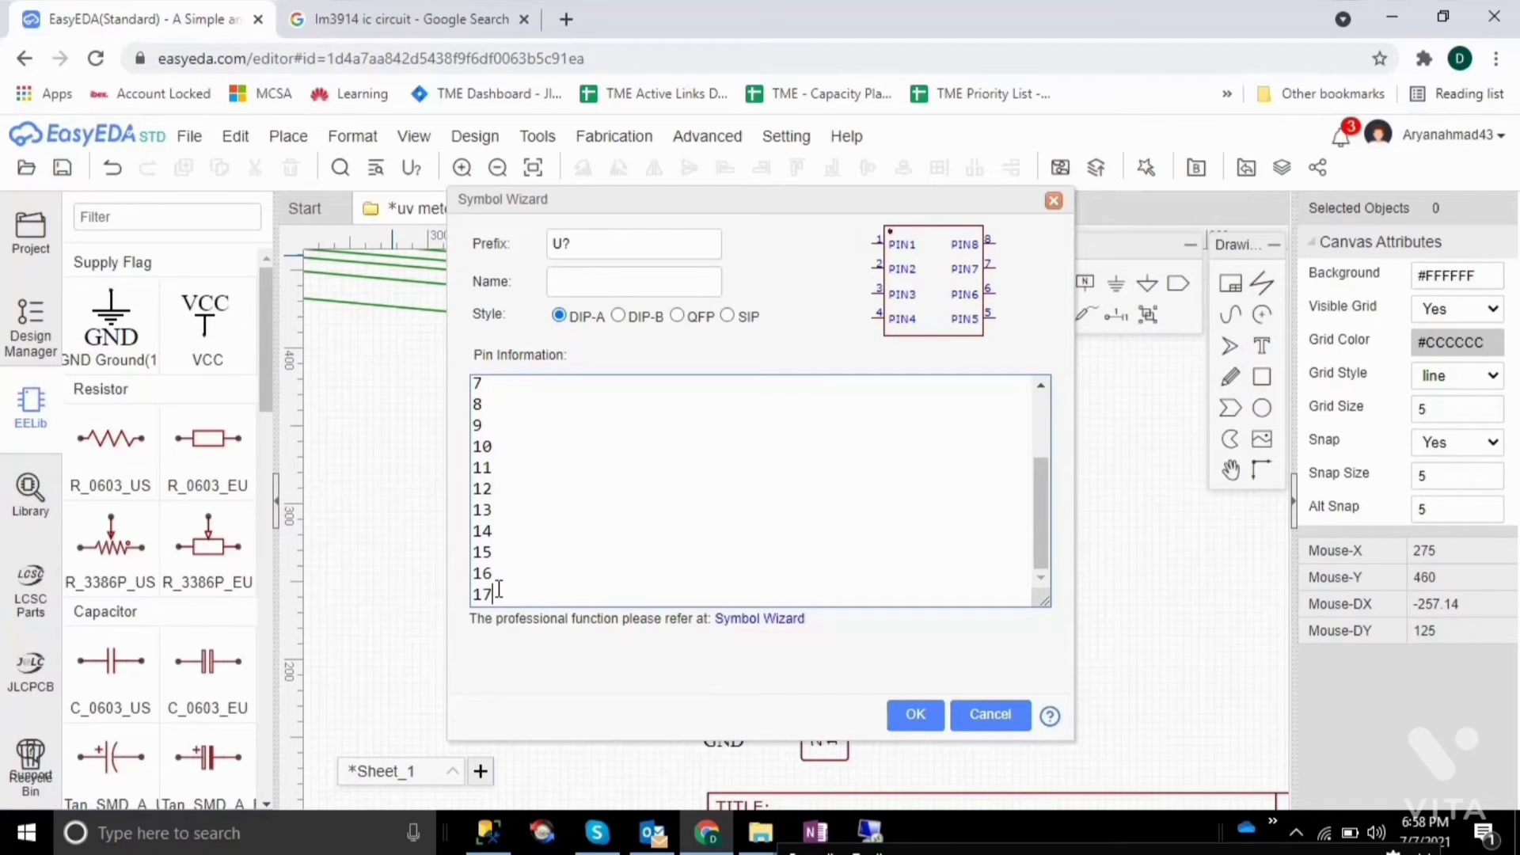
key("Return")
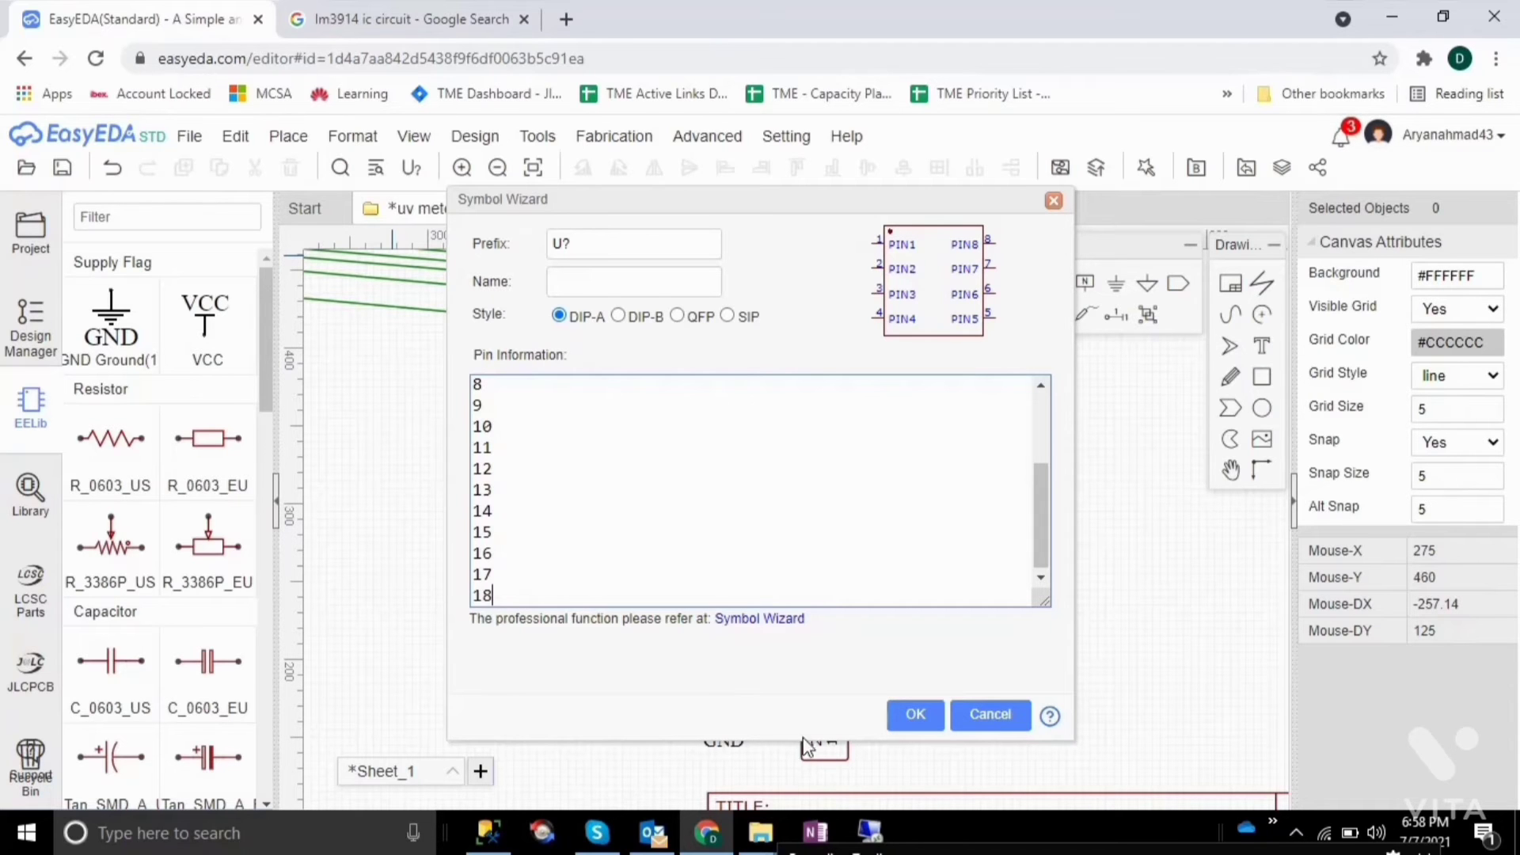
left_click(914, 716)
left_click(773, 486)
left_click(678, 281)
type("lm3914")
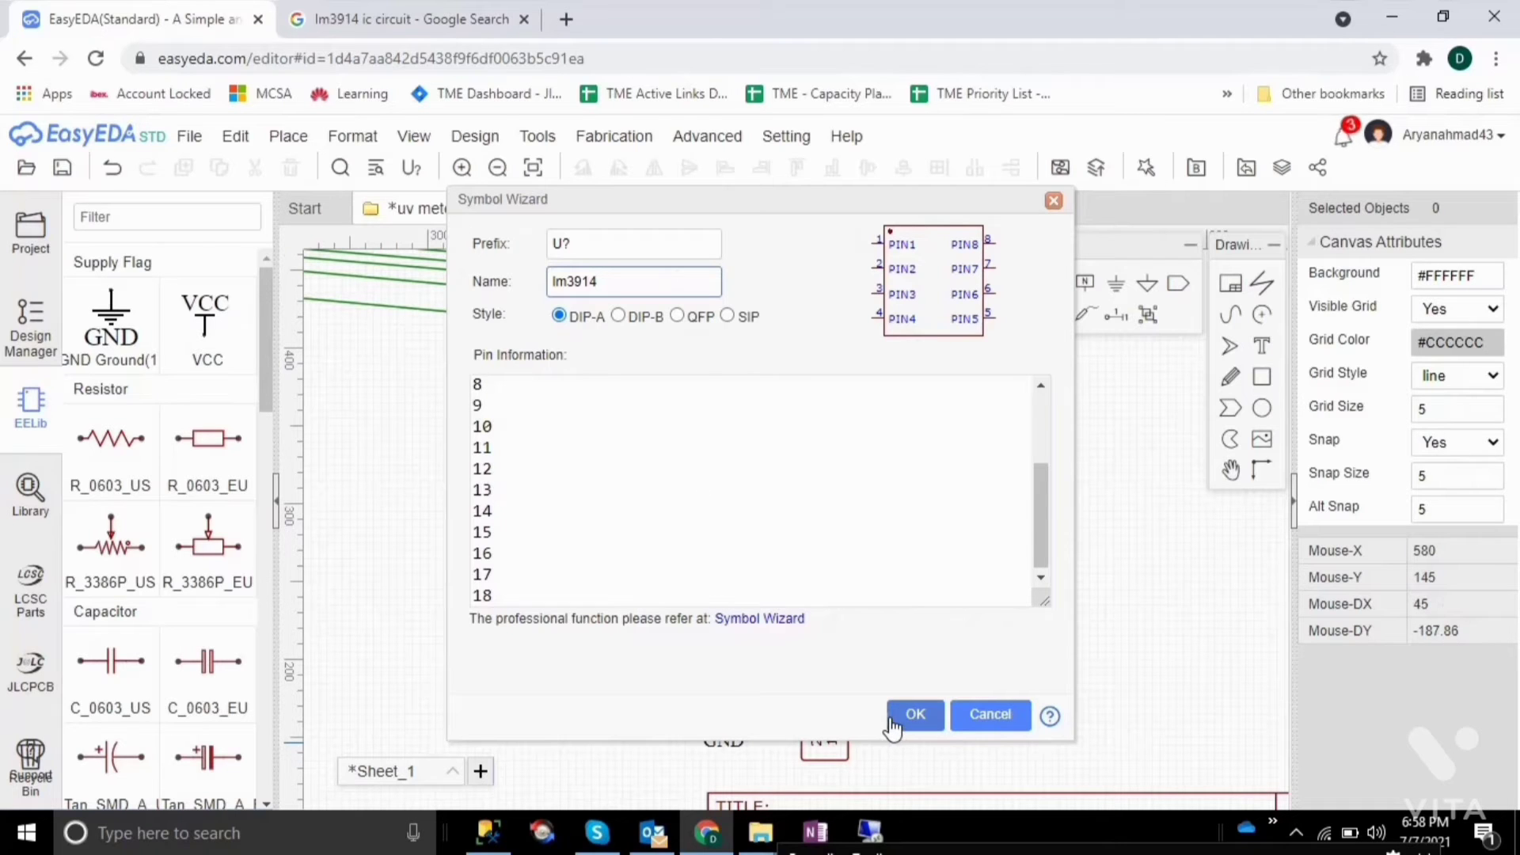
Step: Create the lm3914 symbol and place it horizontally as U1, aligned with the wires
left_click(913, 715)
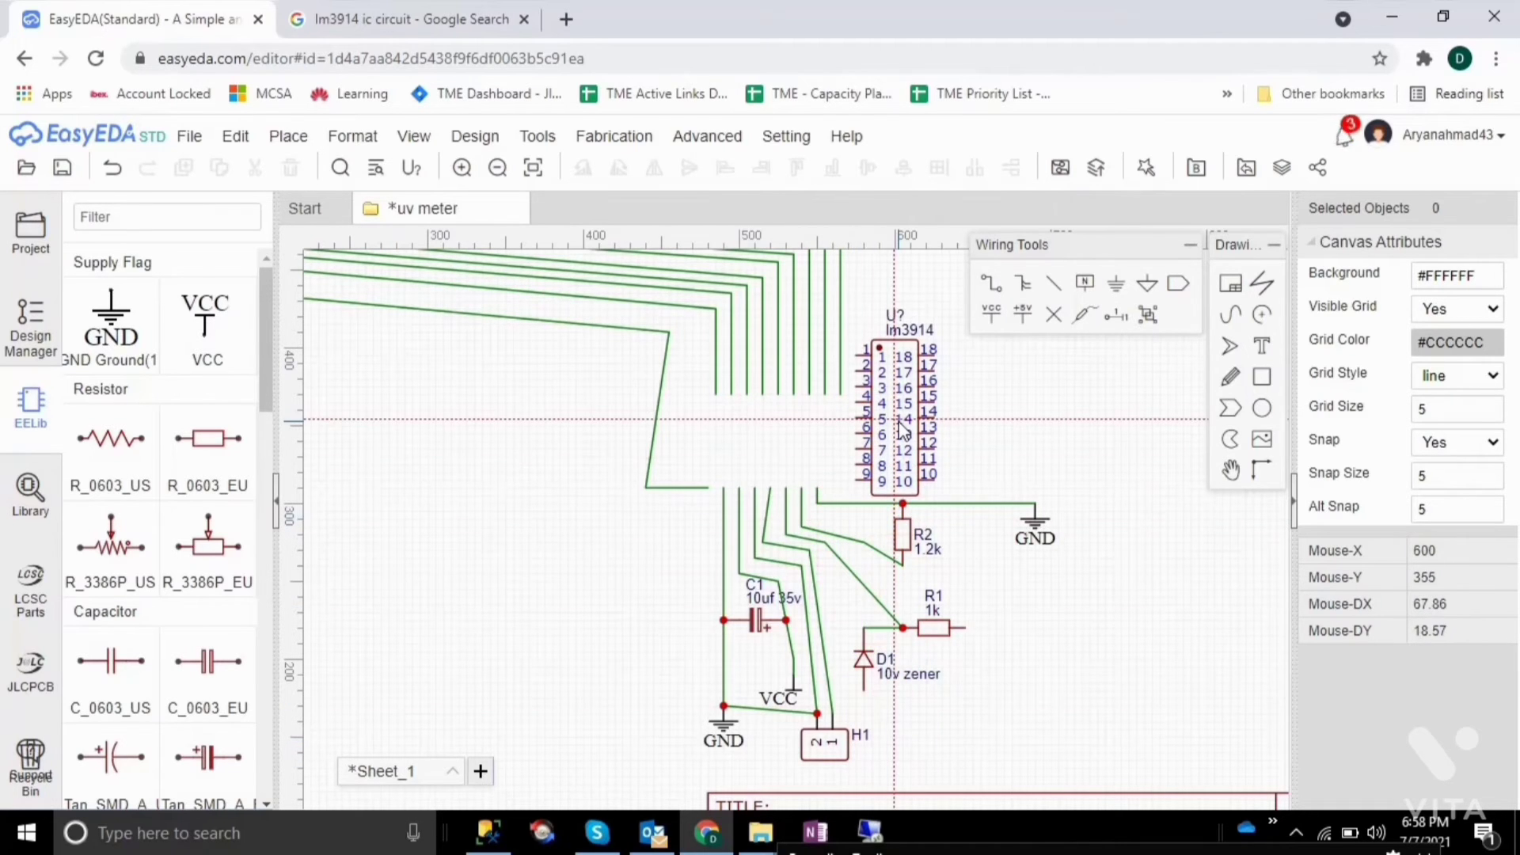
key("space")
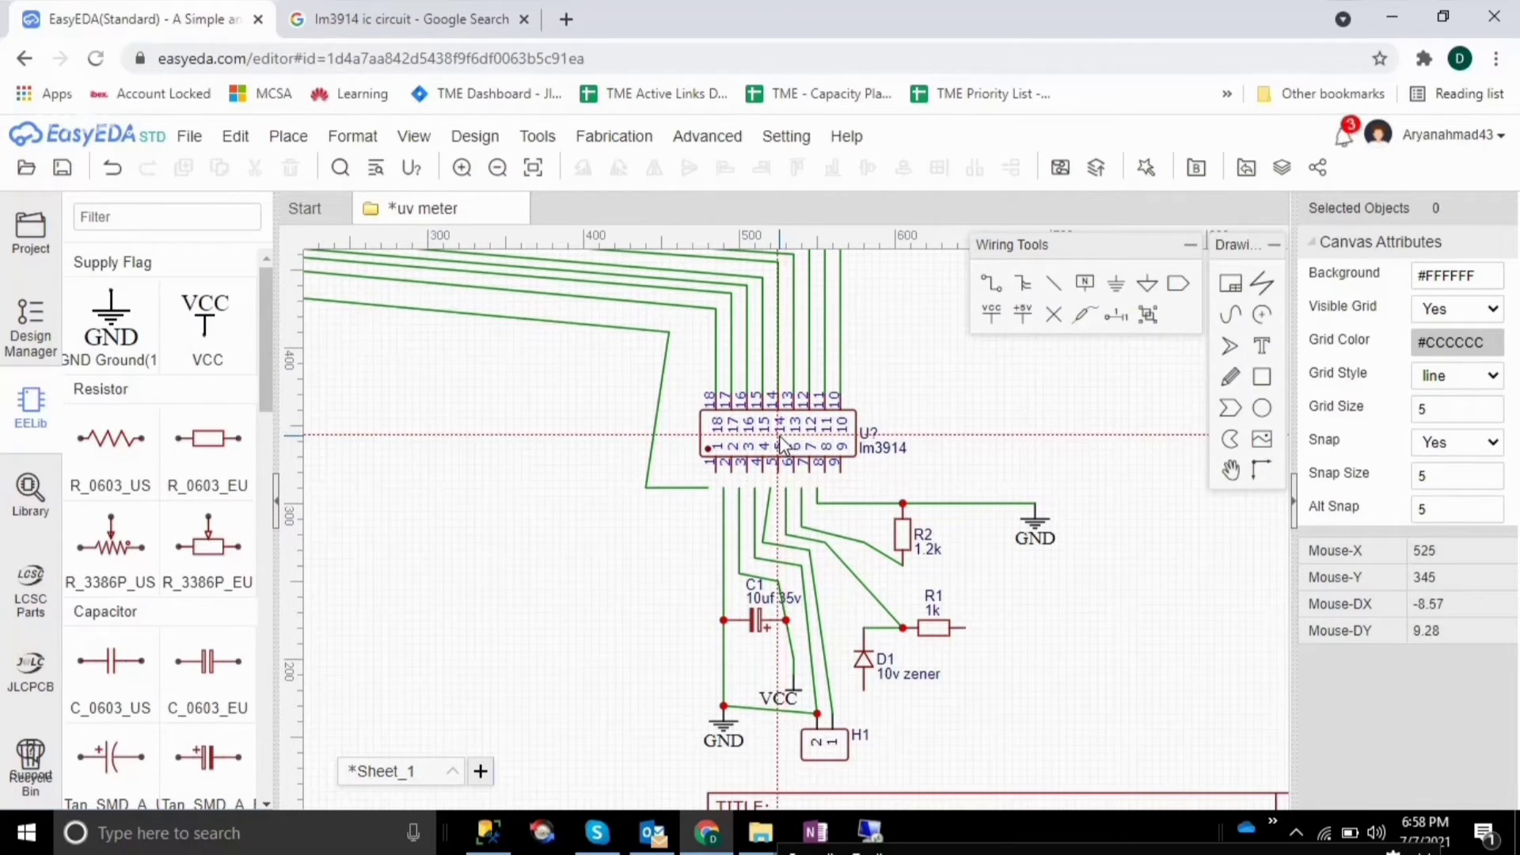
left_click(779, 436)
left_click_drag(781, 437, 773, 452)
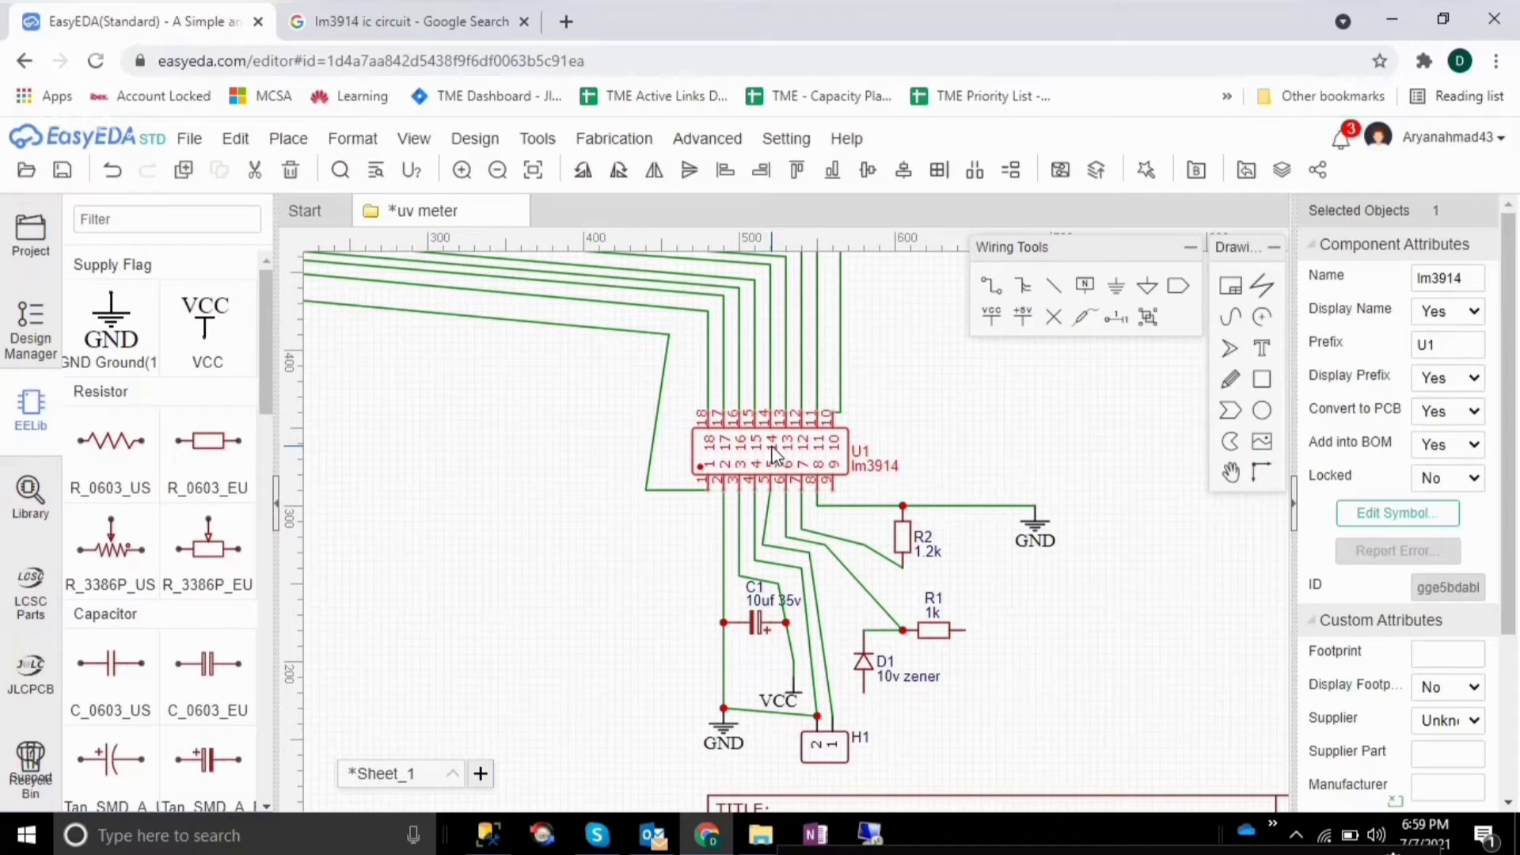
left_click(924, 432)
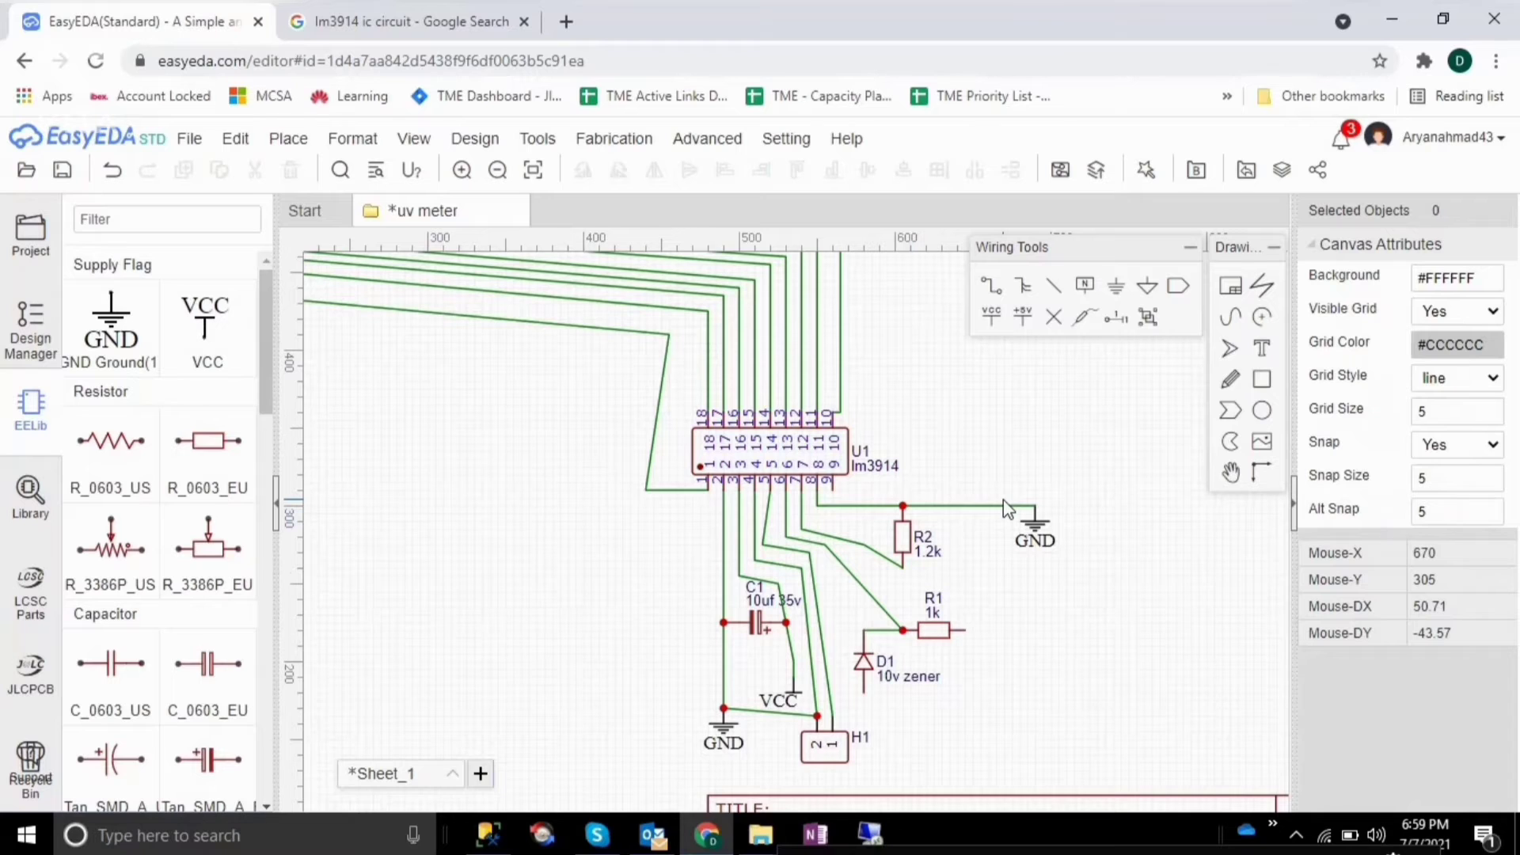
scroll(1004, 500, "down", 1)
scroll(1004, 501, "down", 1)
scroll(1003, 500, "down", 1)
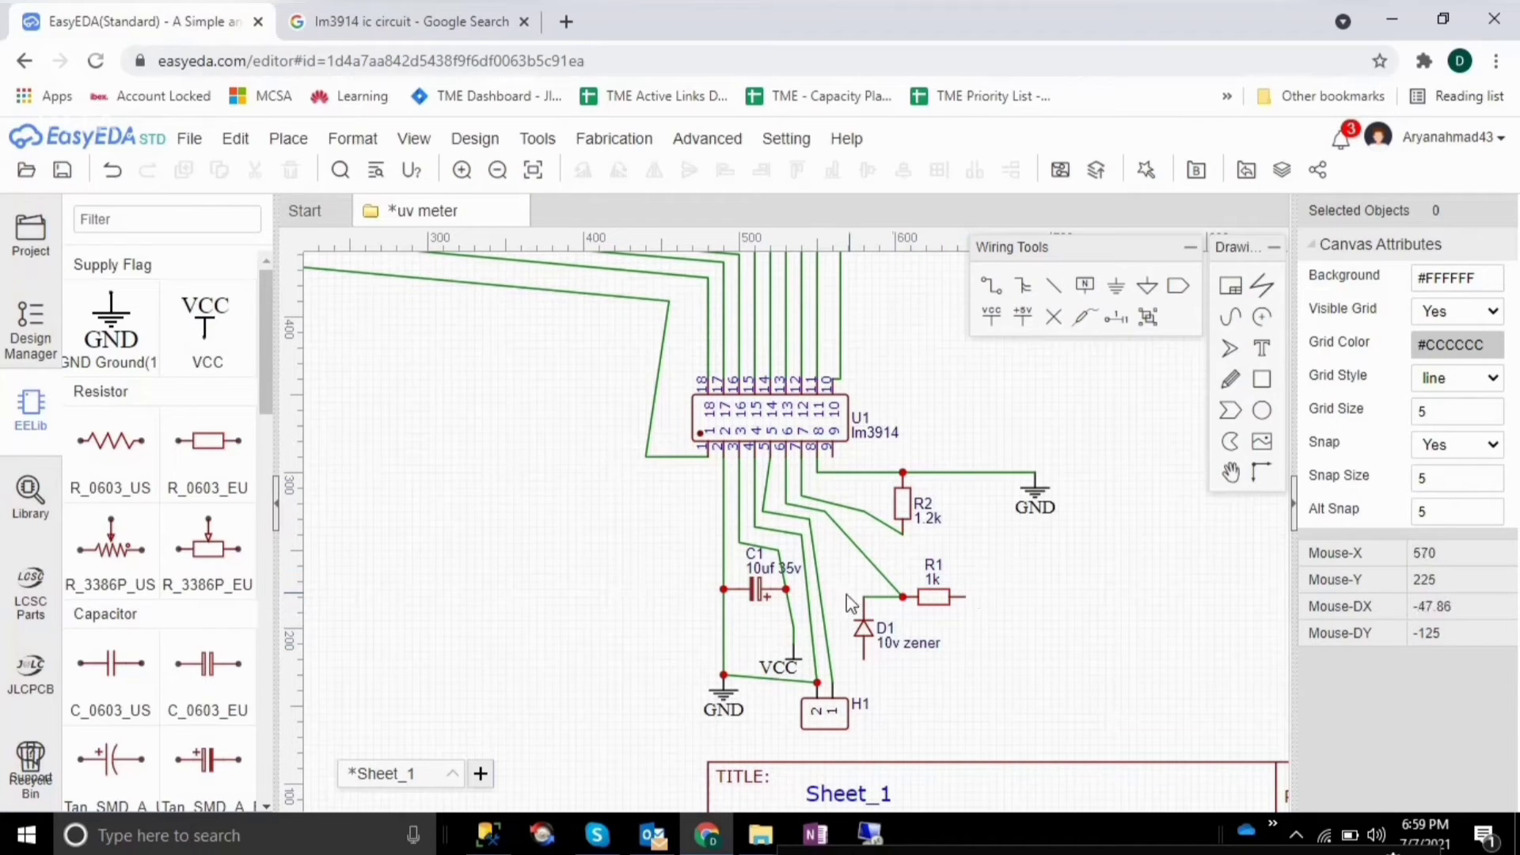
Step: Compare the schematic's ground wiring against the LM3914 reference circuit image
left_click(437, 17)
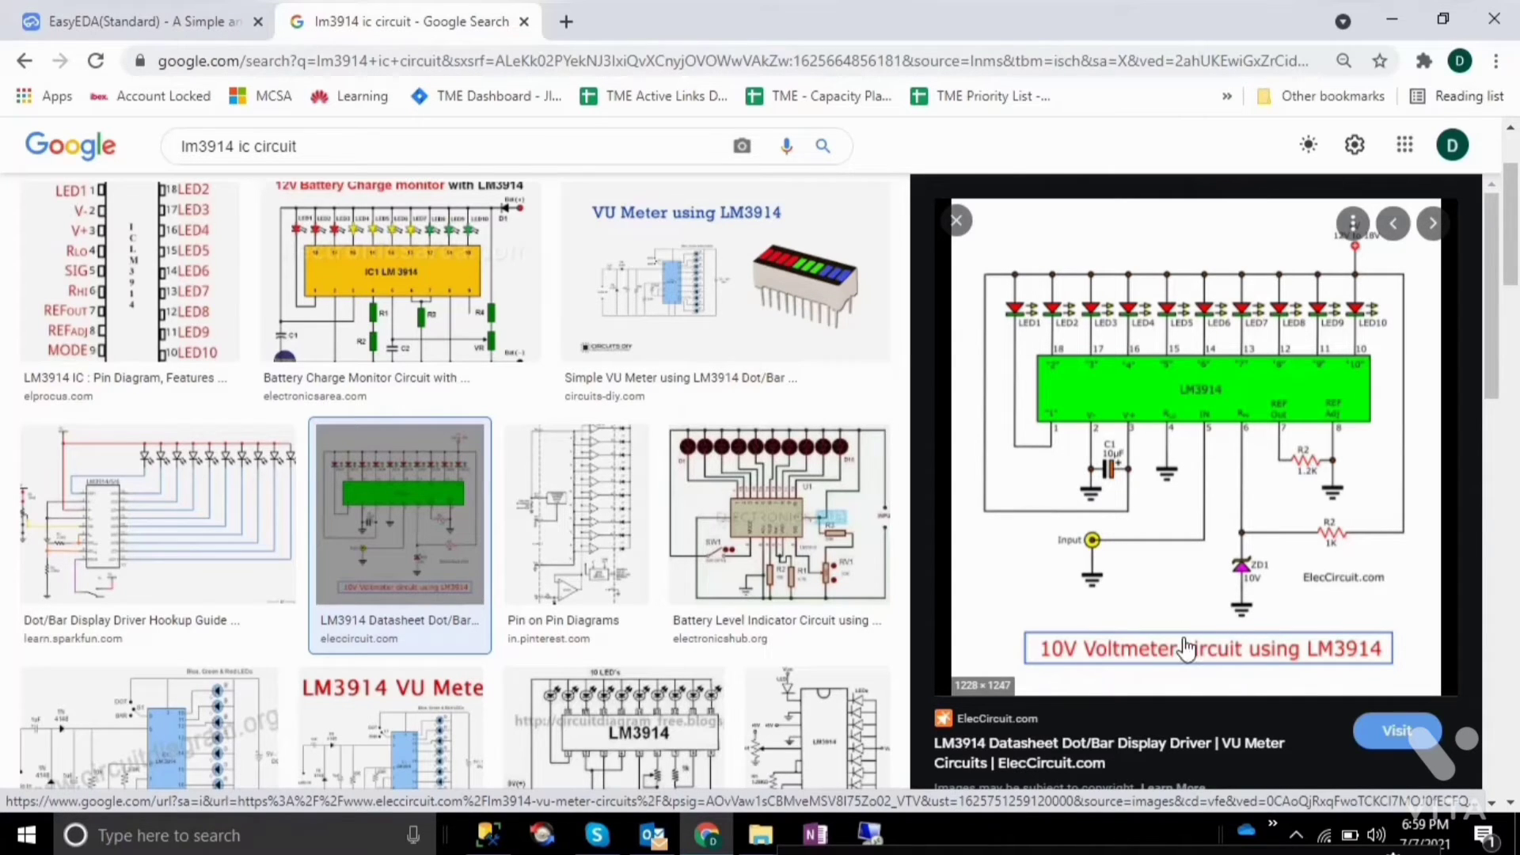
left_click(71, 22)
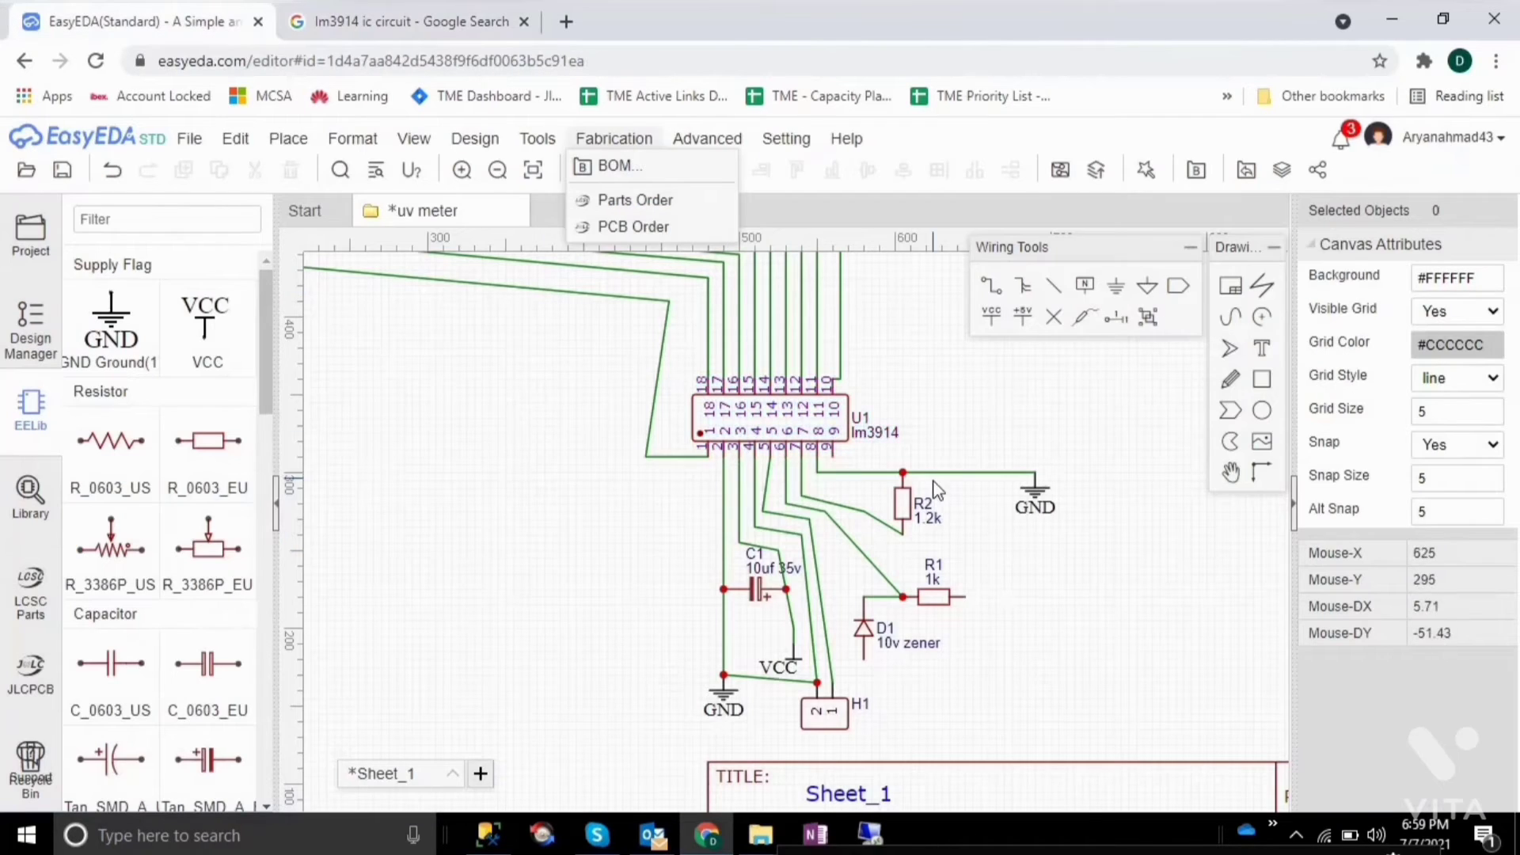
left_click(969, 473)
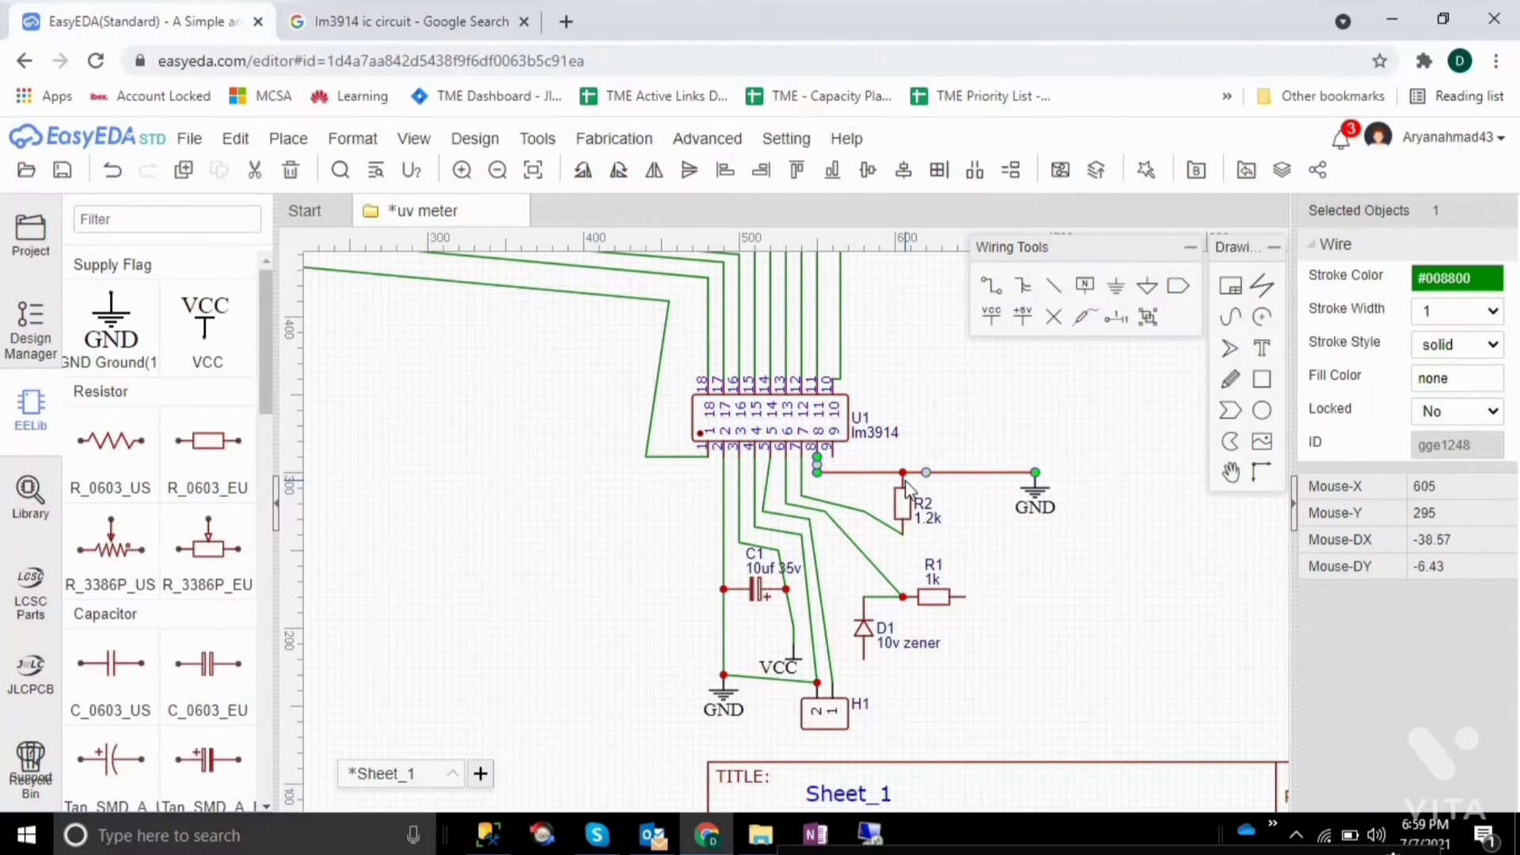
left_click(404, 21)
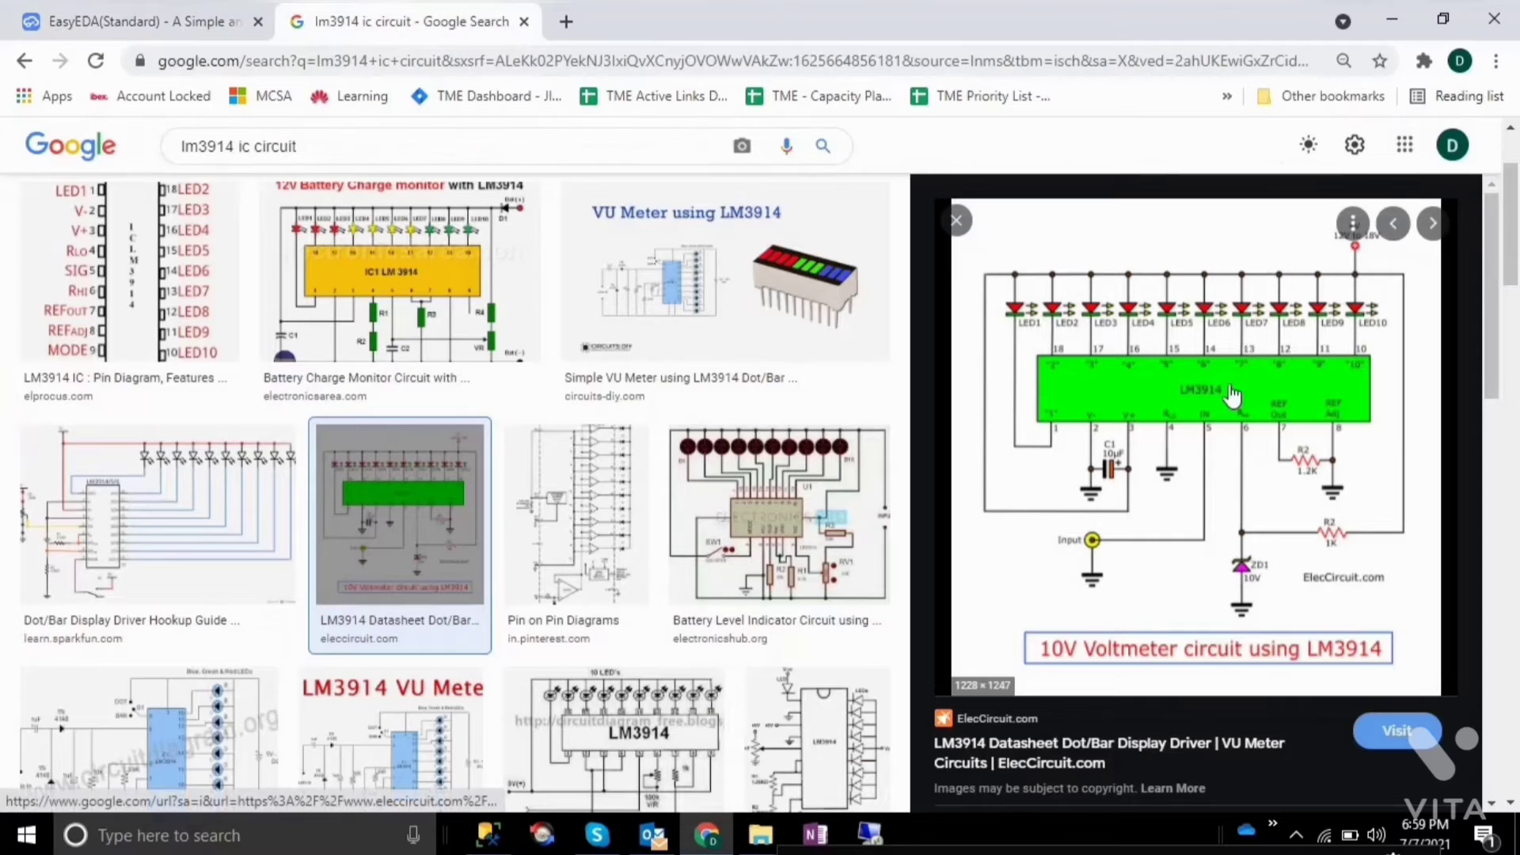
left_click(143, 22)
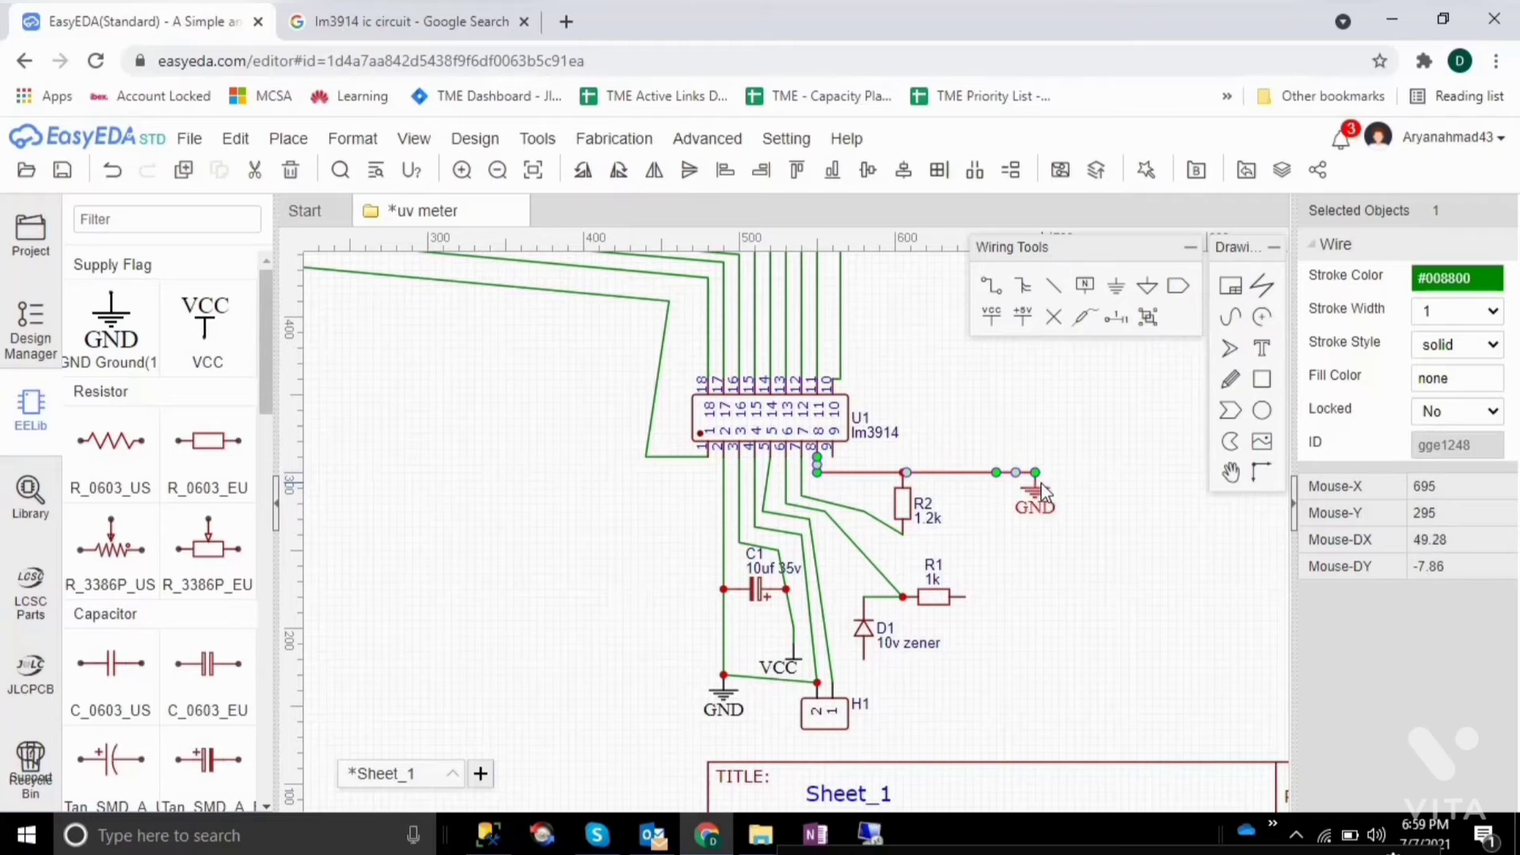
Step: Move the GND flag down near R1 and bend the ground wire into a corner
left_click_drag(1036, 499, 967, 628)
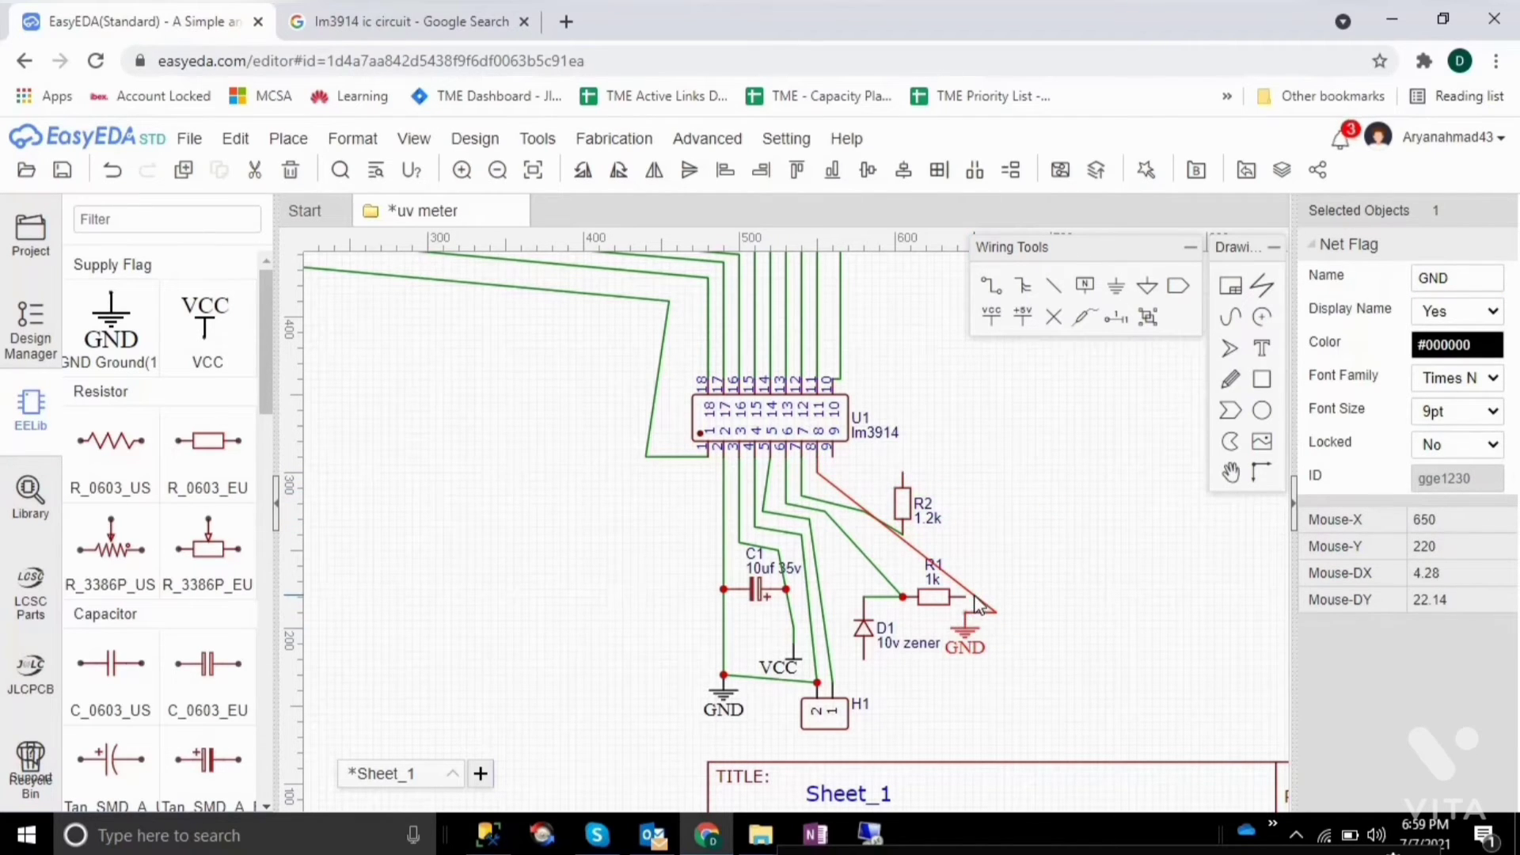
left_click(977, 603)
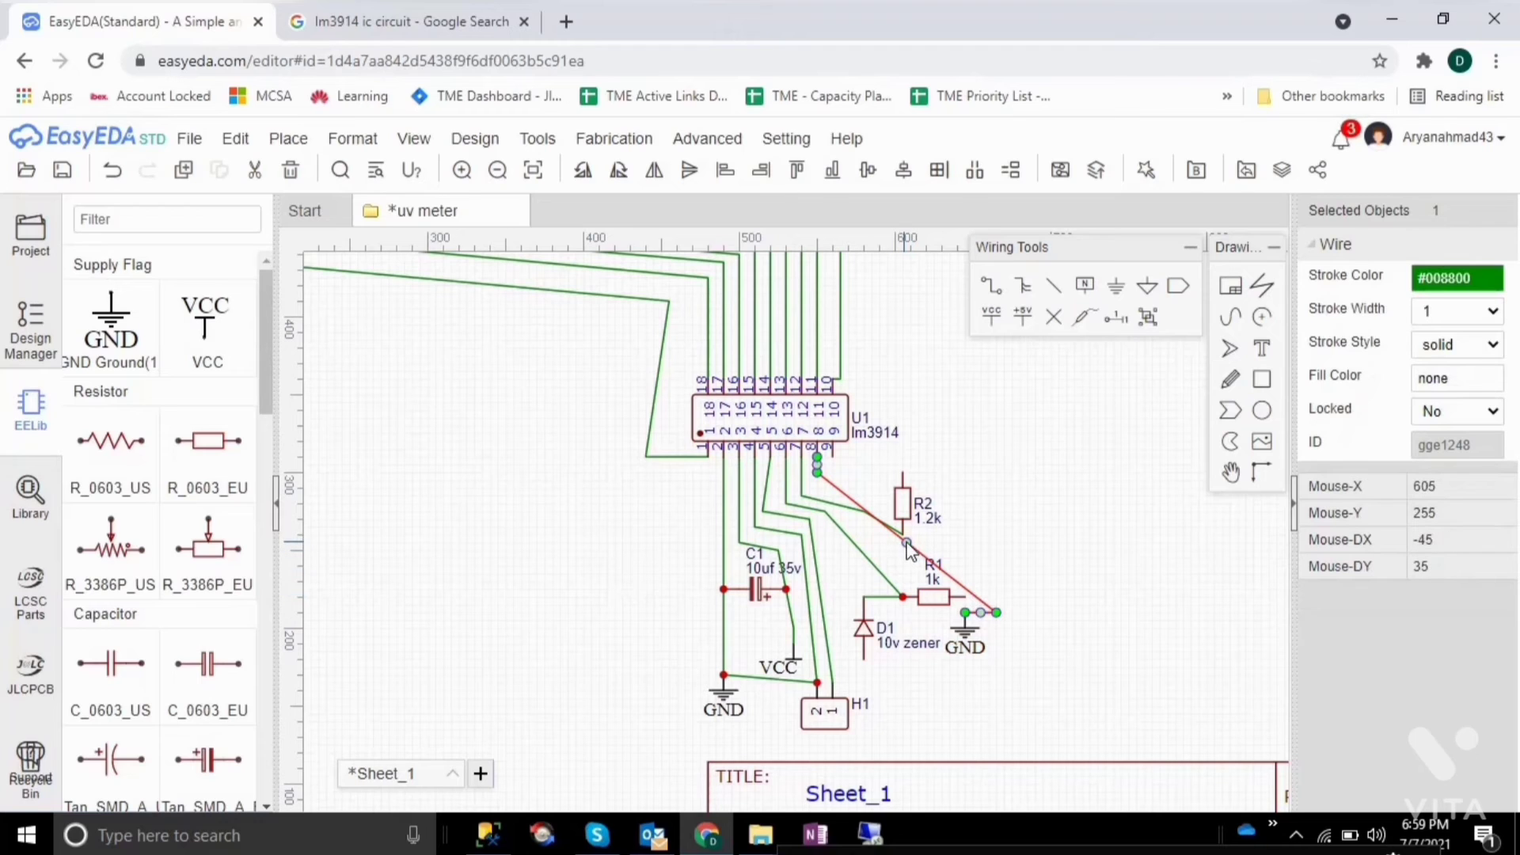
mouse_move(907, 547)
left_mouse_down()
mouse_move(970, 467)
mouse_move(995, 474)
left_mouse_up()
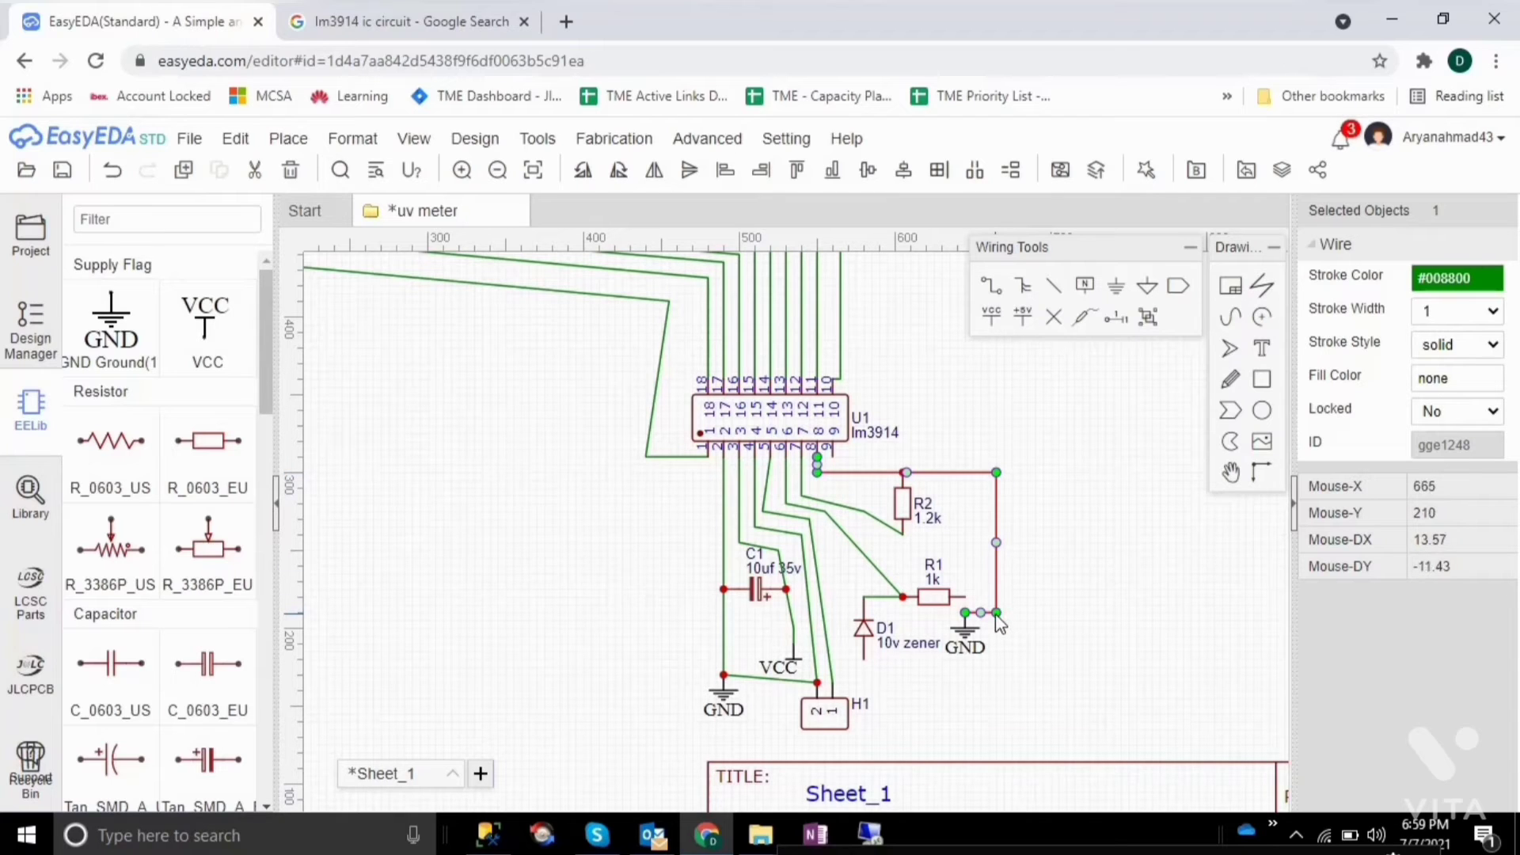
mouse_move(998, 617)
left_mouse_down()
mouse_move(1004, 666)
mouse_move(957, 679)
left_mouse_up()
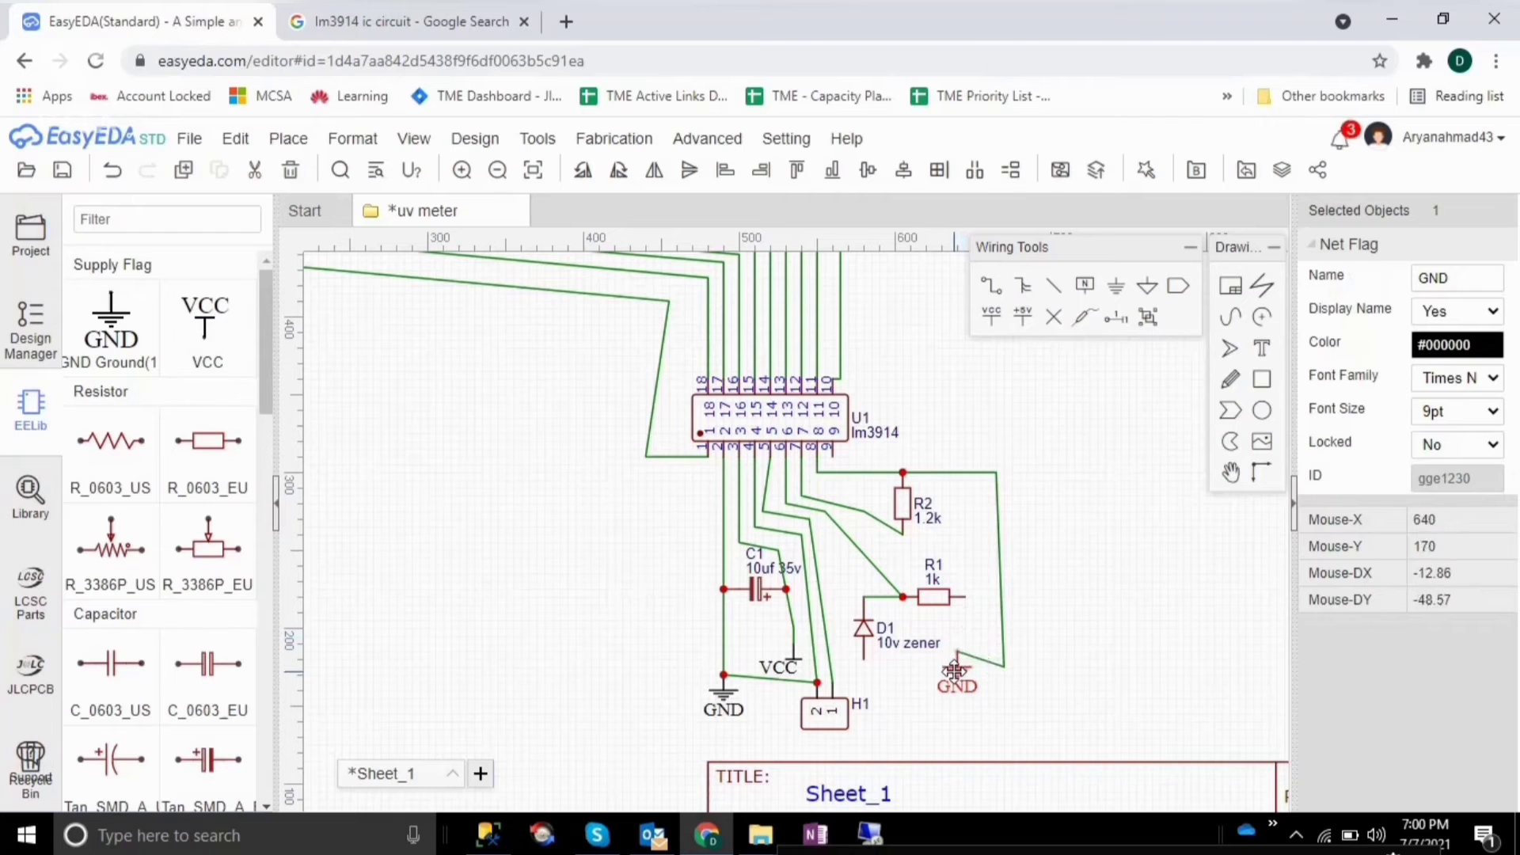
Step: Delete the GND flag and shift the wire's vertical run from R2 to the right
right_click(957, 680)
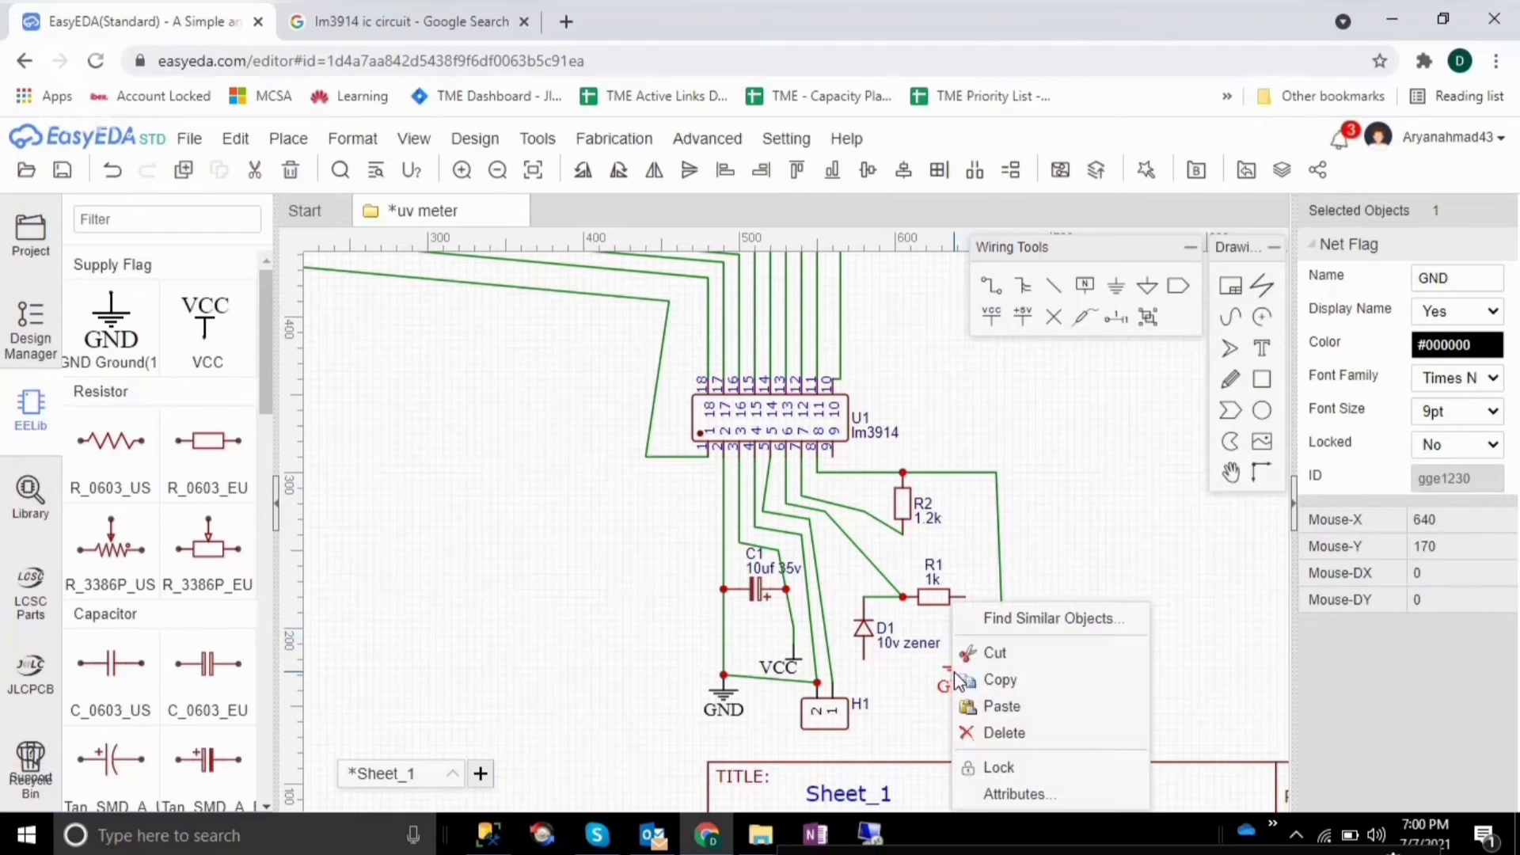
left_click(1004, 734)
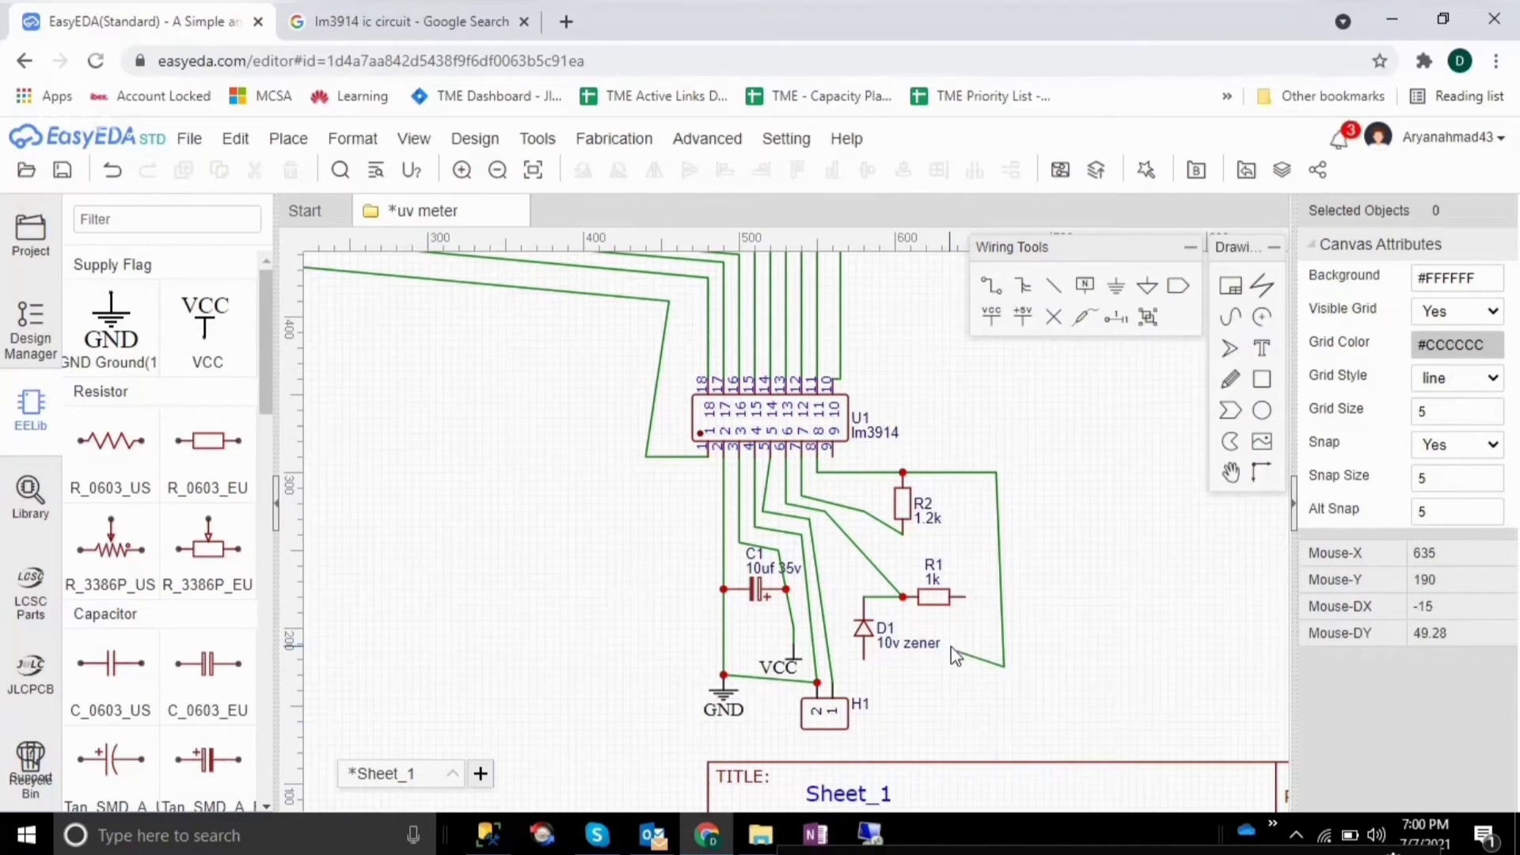
left_click(964, 662)
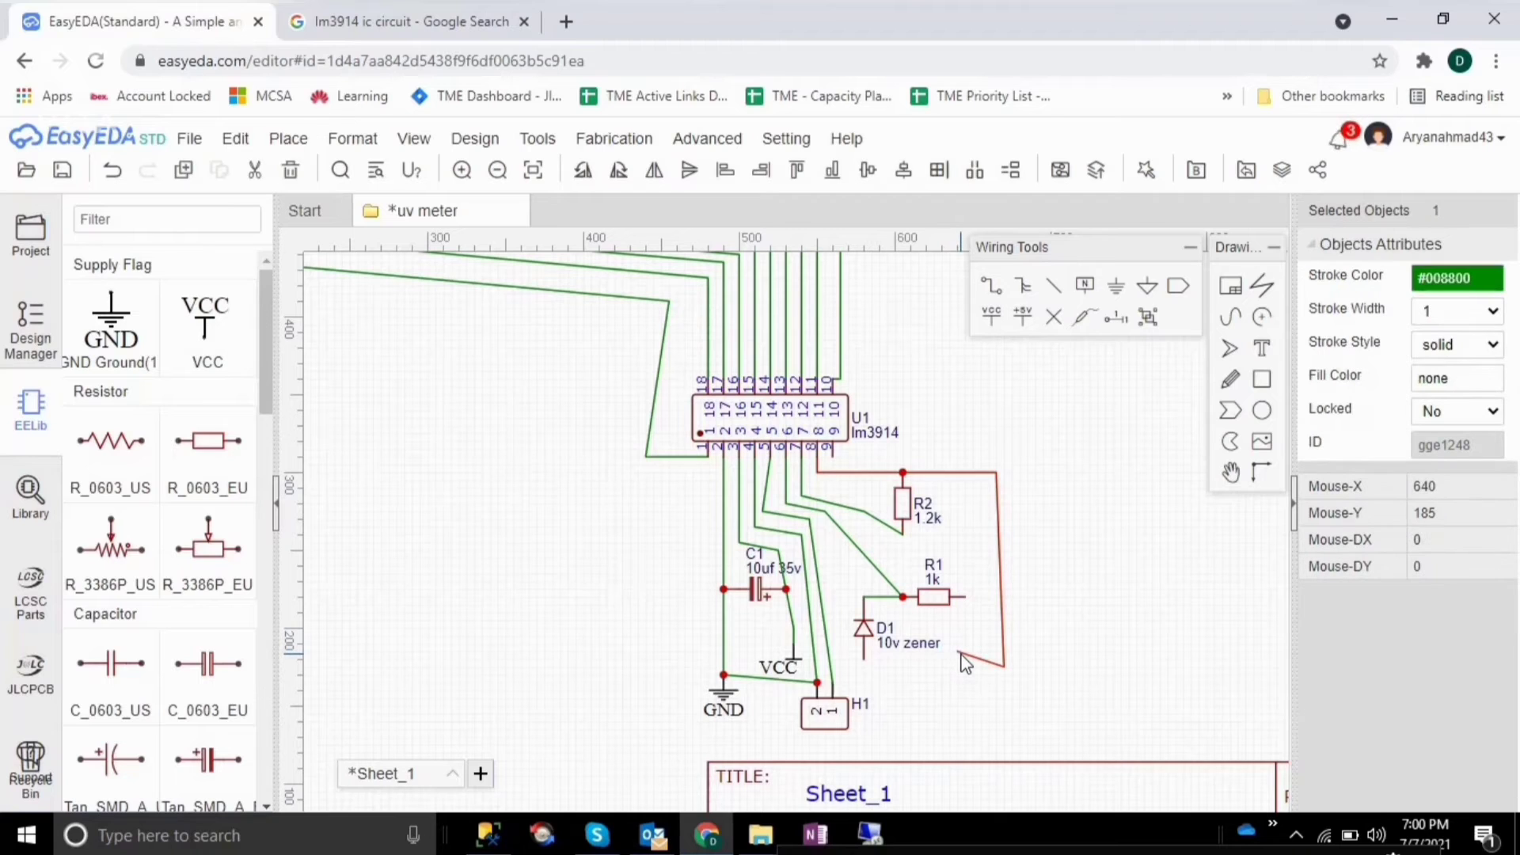
mouse_move(1004, 661)
left_mouse_down()
mouse_move(1017, 672)
mouse_move(1004, 669)
left_mouse_up()
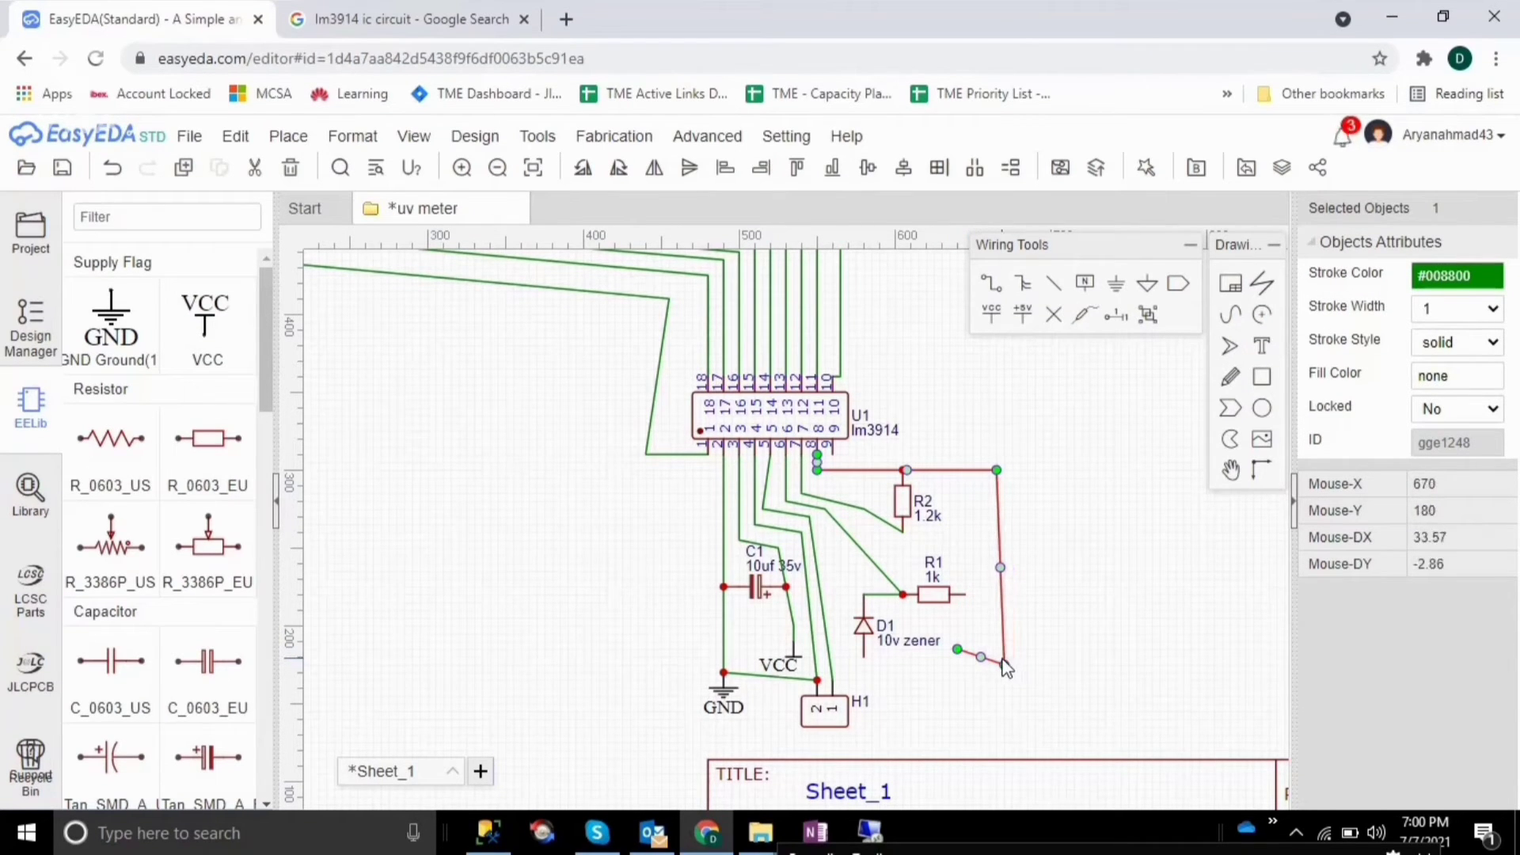
left_click(955, 649)
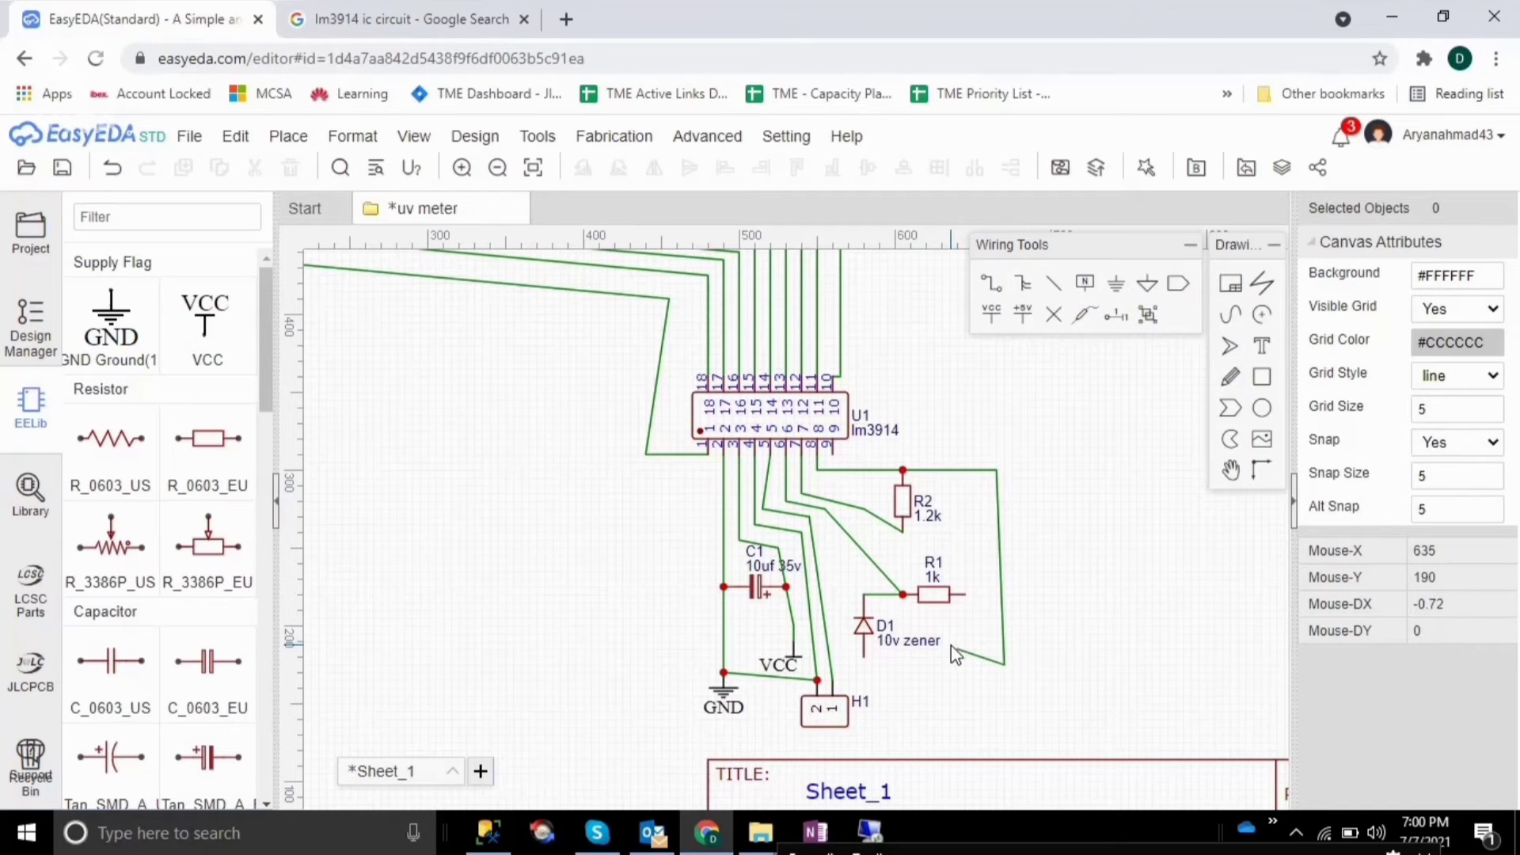
Step: Route the wire under D1 to the ground node, with right-angle bends around H1
left_click(962, 656)
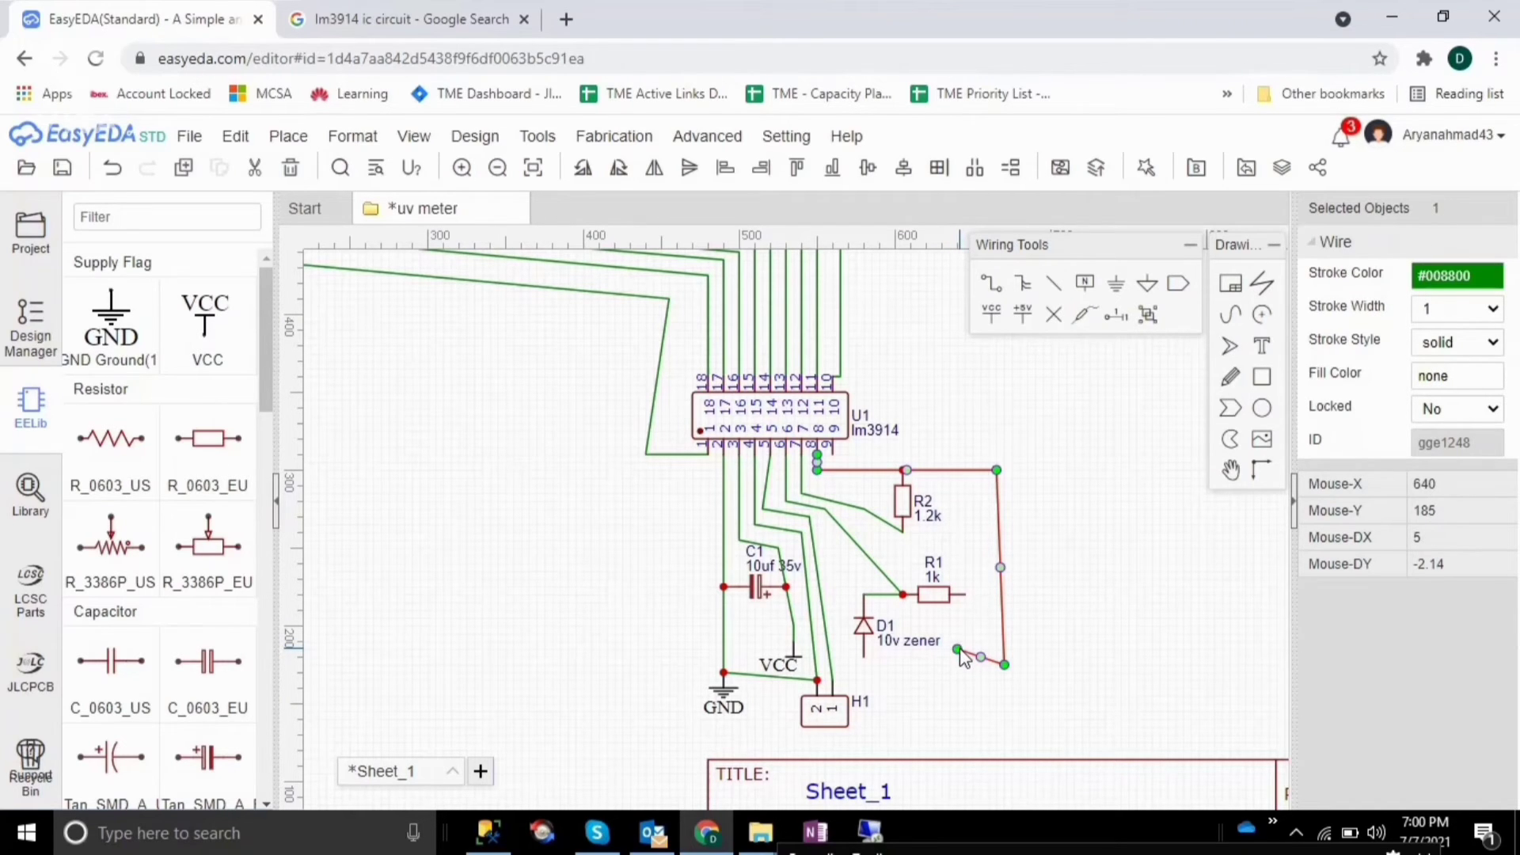
left_click_drag(961, 659, 724, 674)
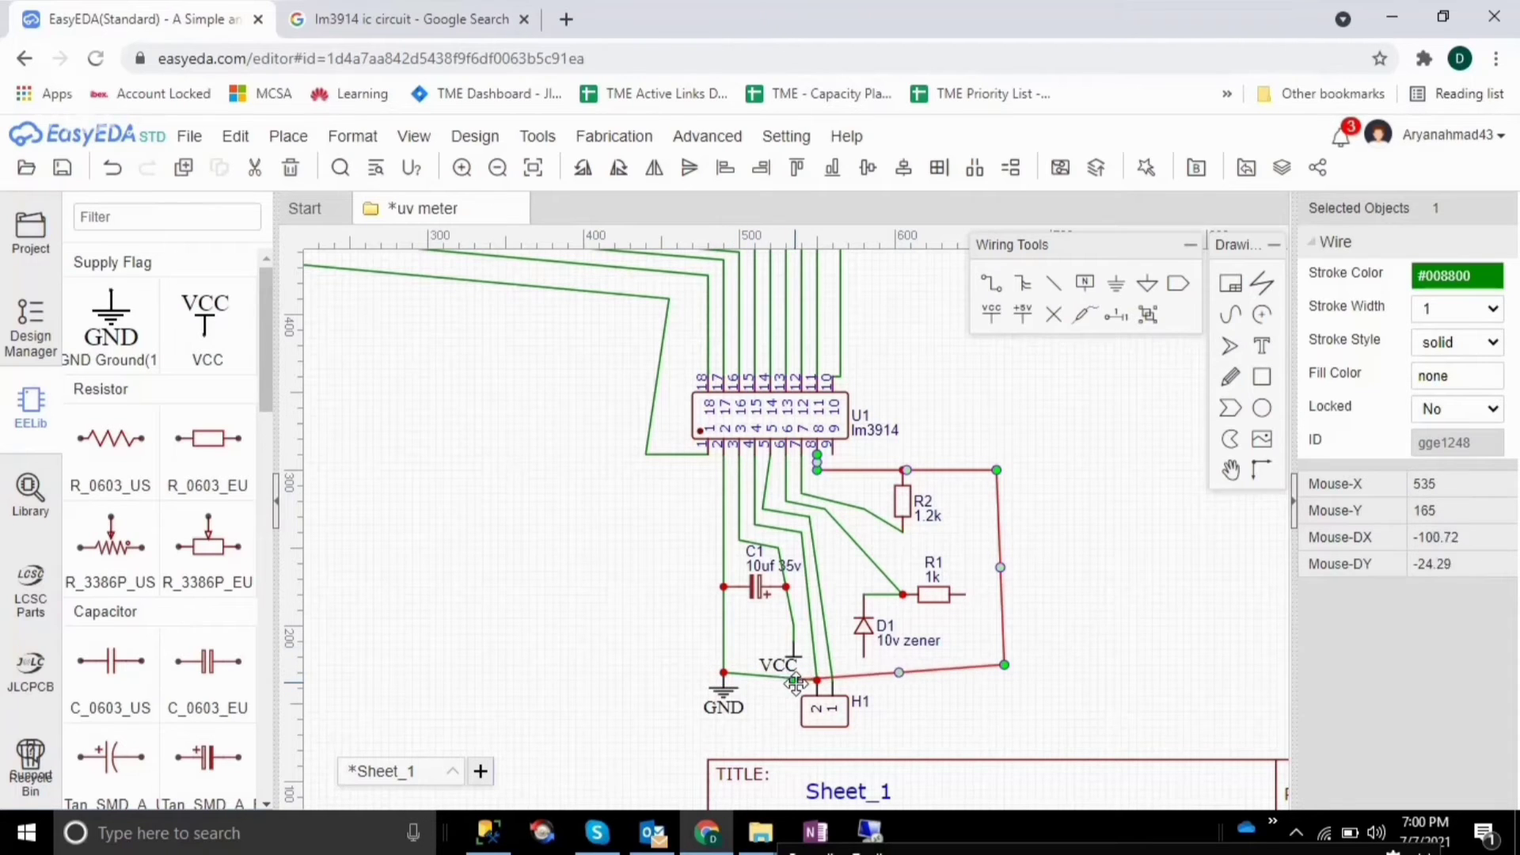
left_click_drag(797, 685, 792, 681)
left_click_drag(899, 671, 787, 751)
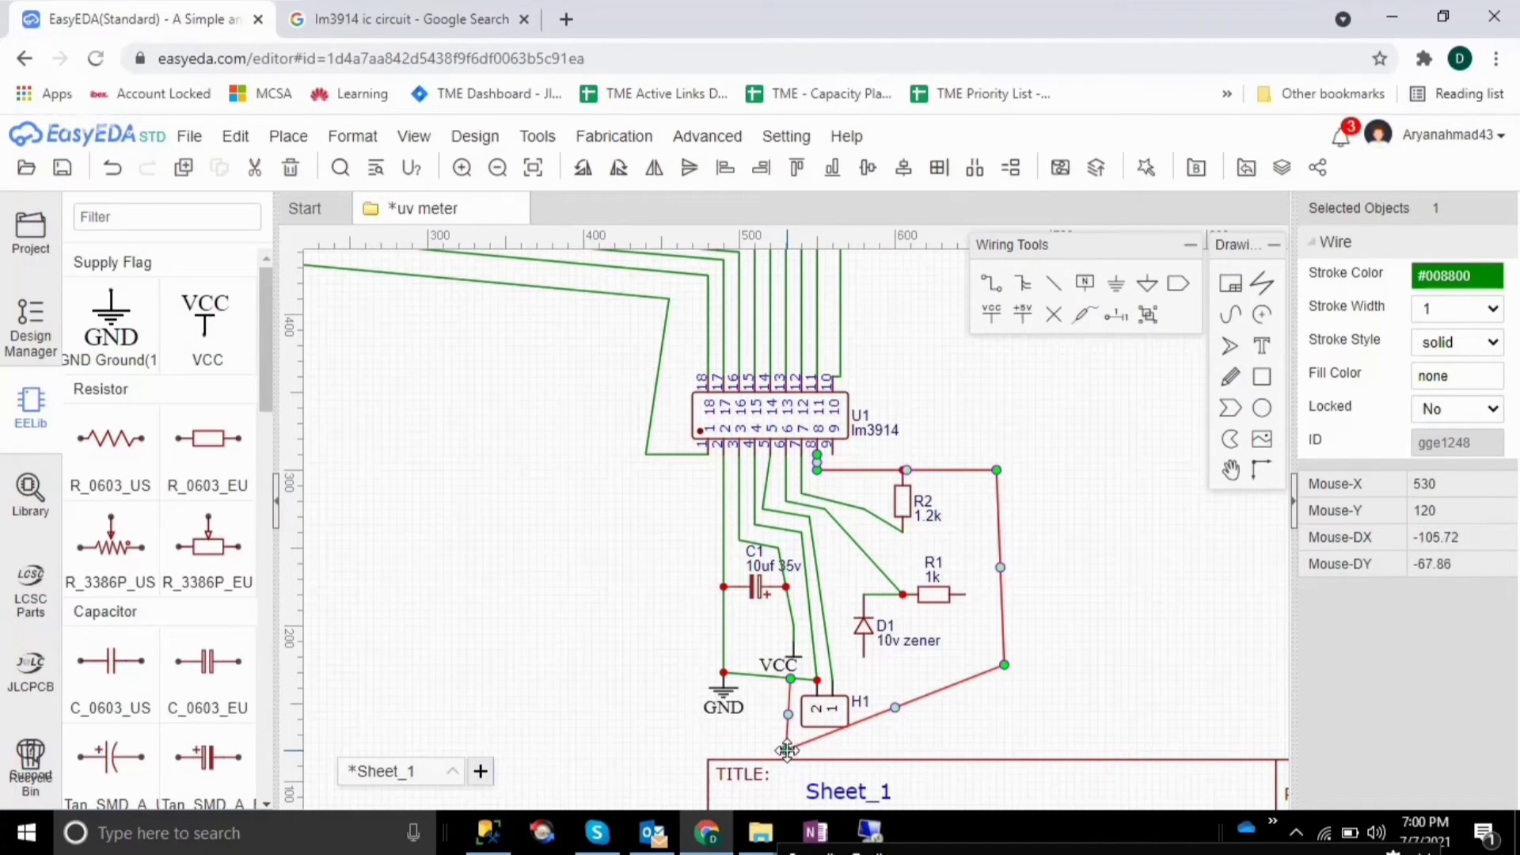
left_click_drag(897, 710, 869, 749)
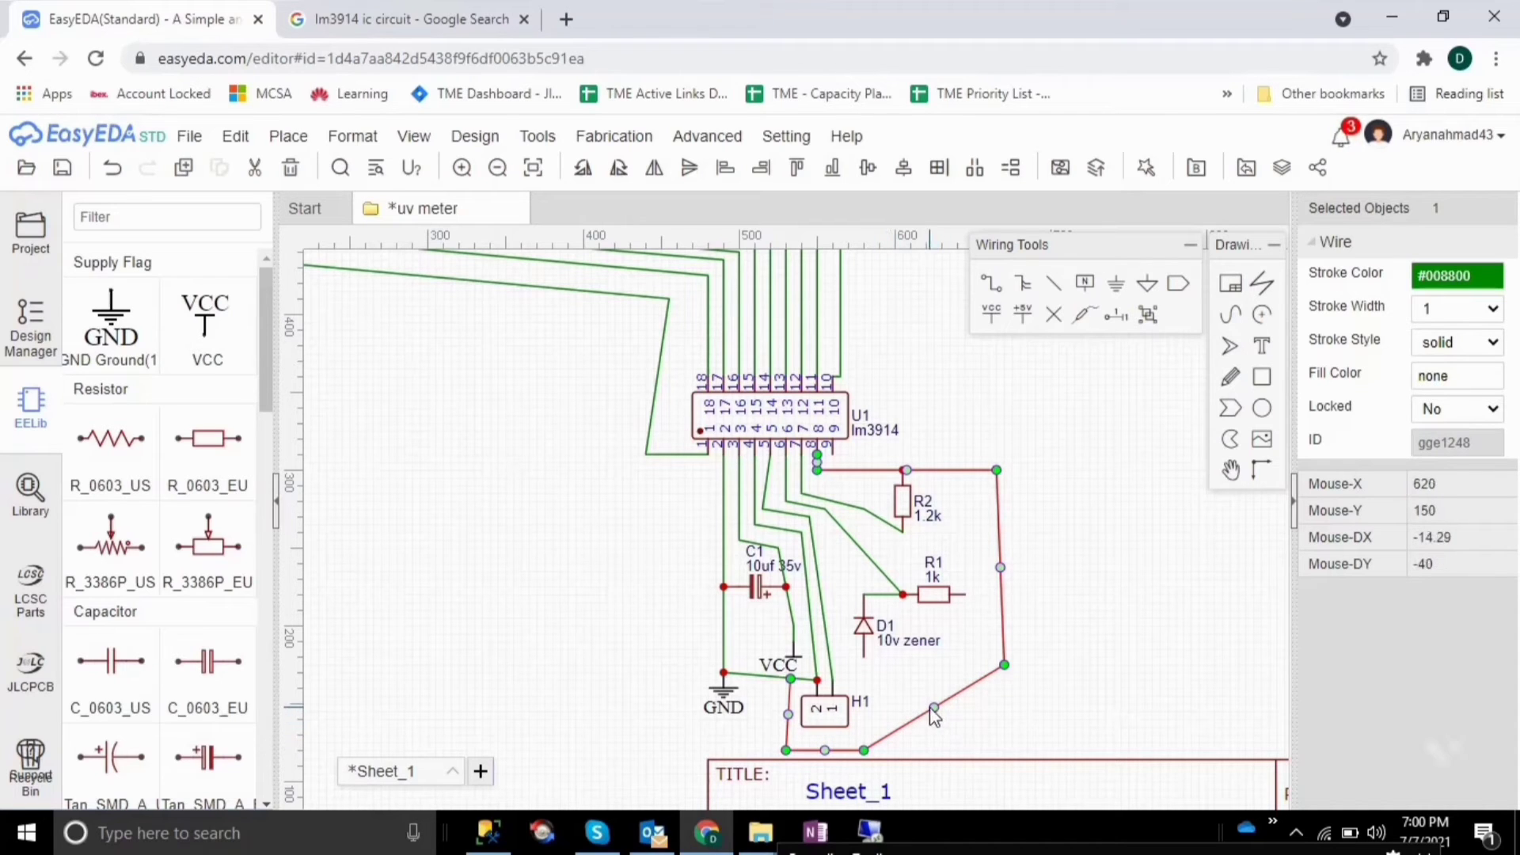
left_click_drag(933, 710, 867, 647)
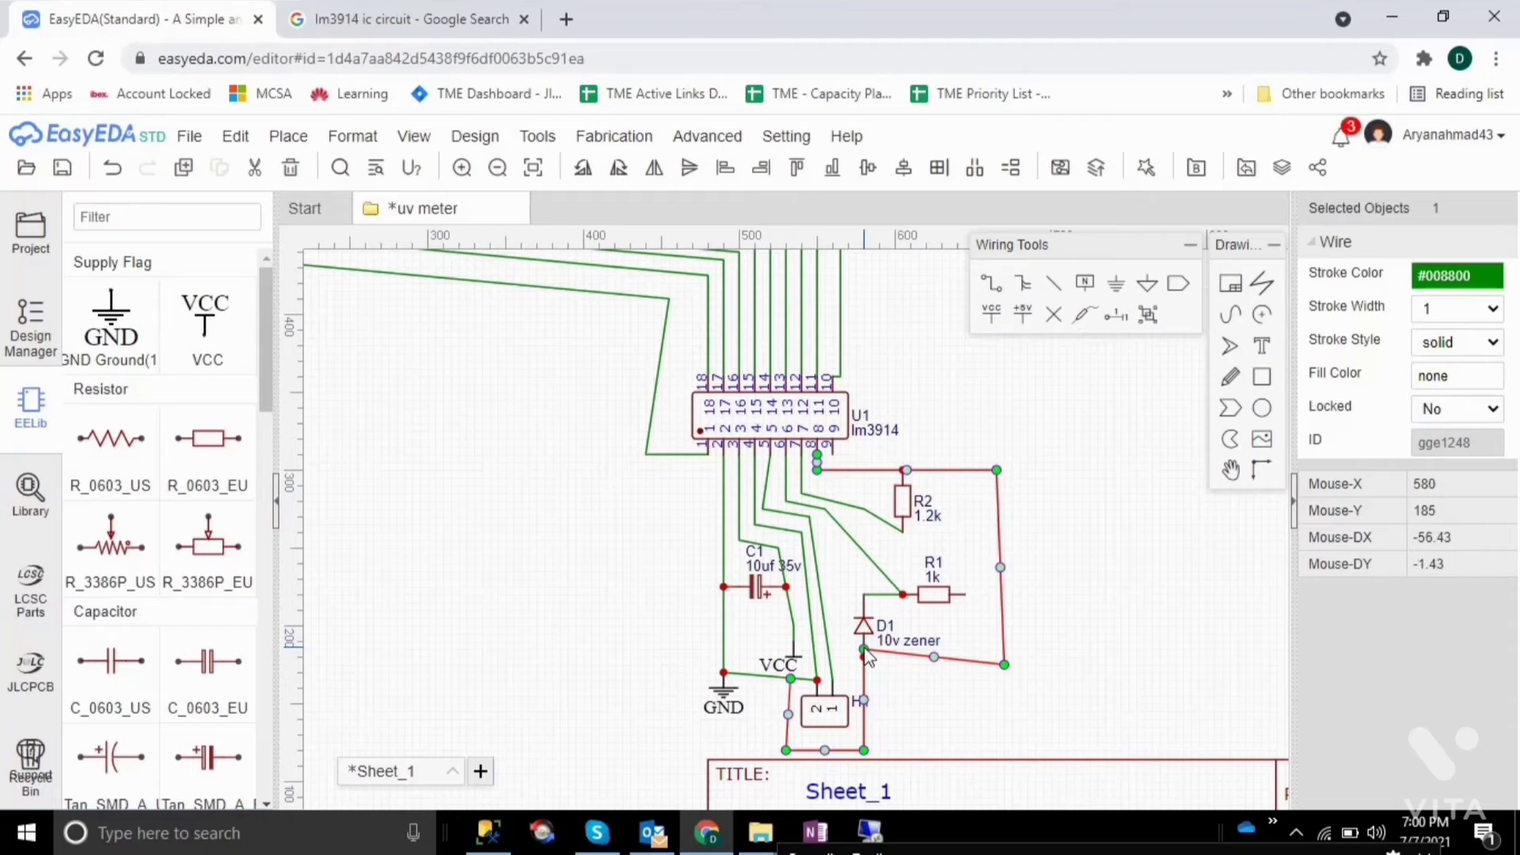
key("ctrl+z")
left_click_drag(935, 712, 863, 656)
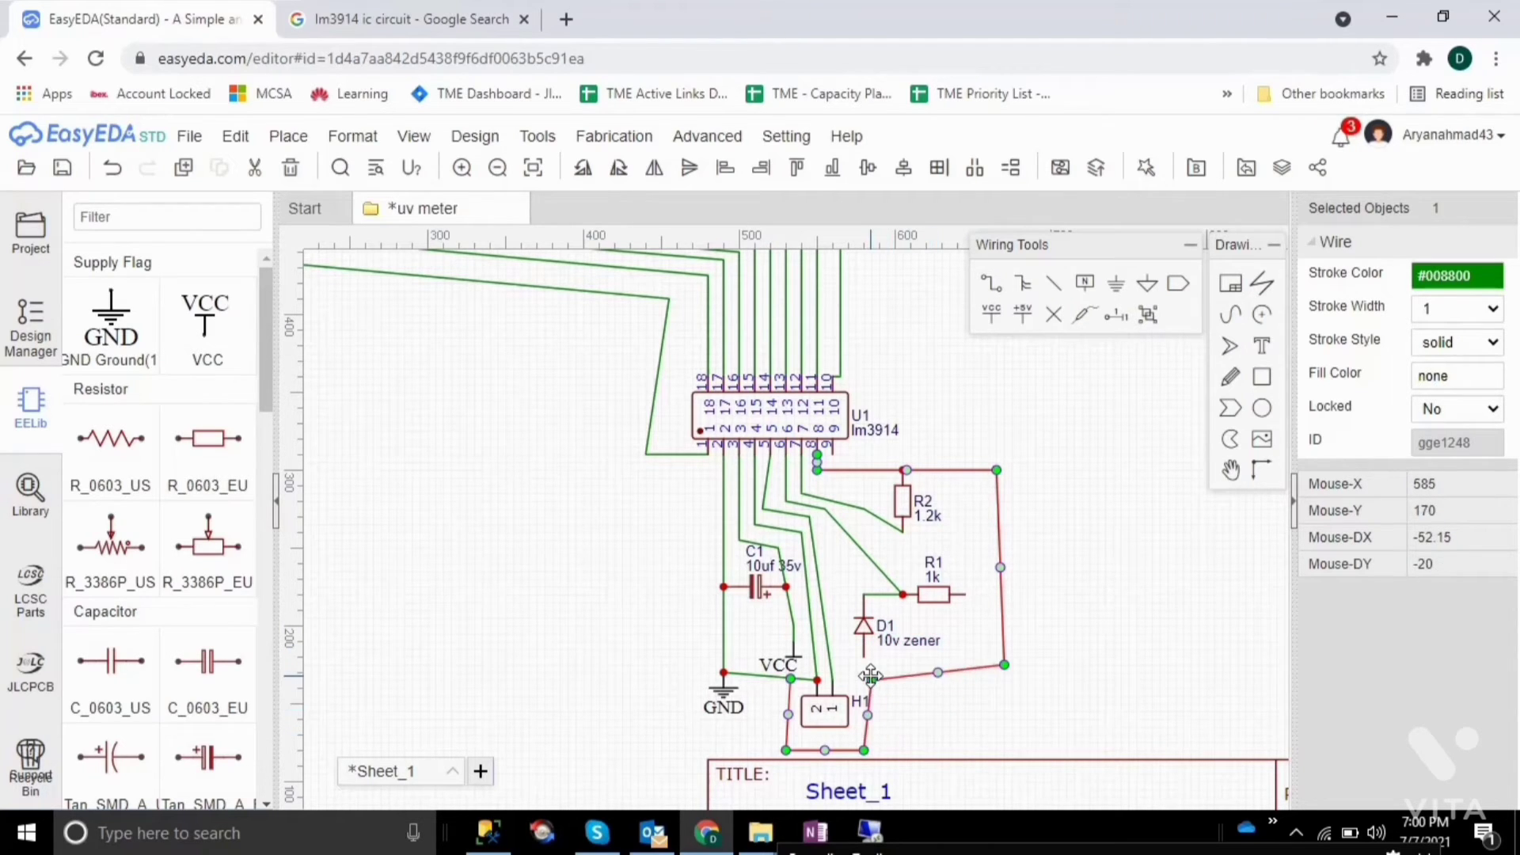
left_click(1050, 698)
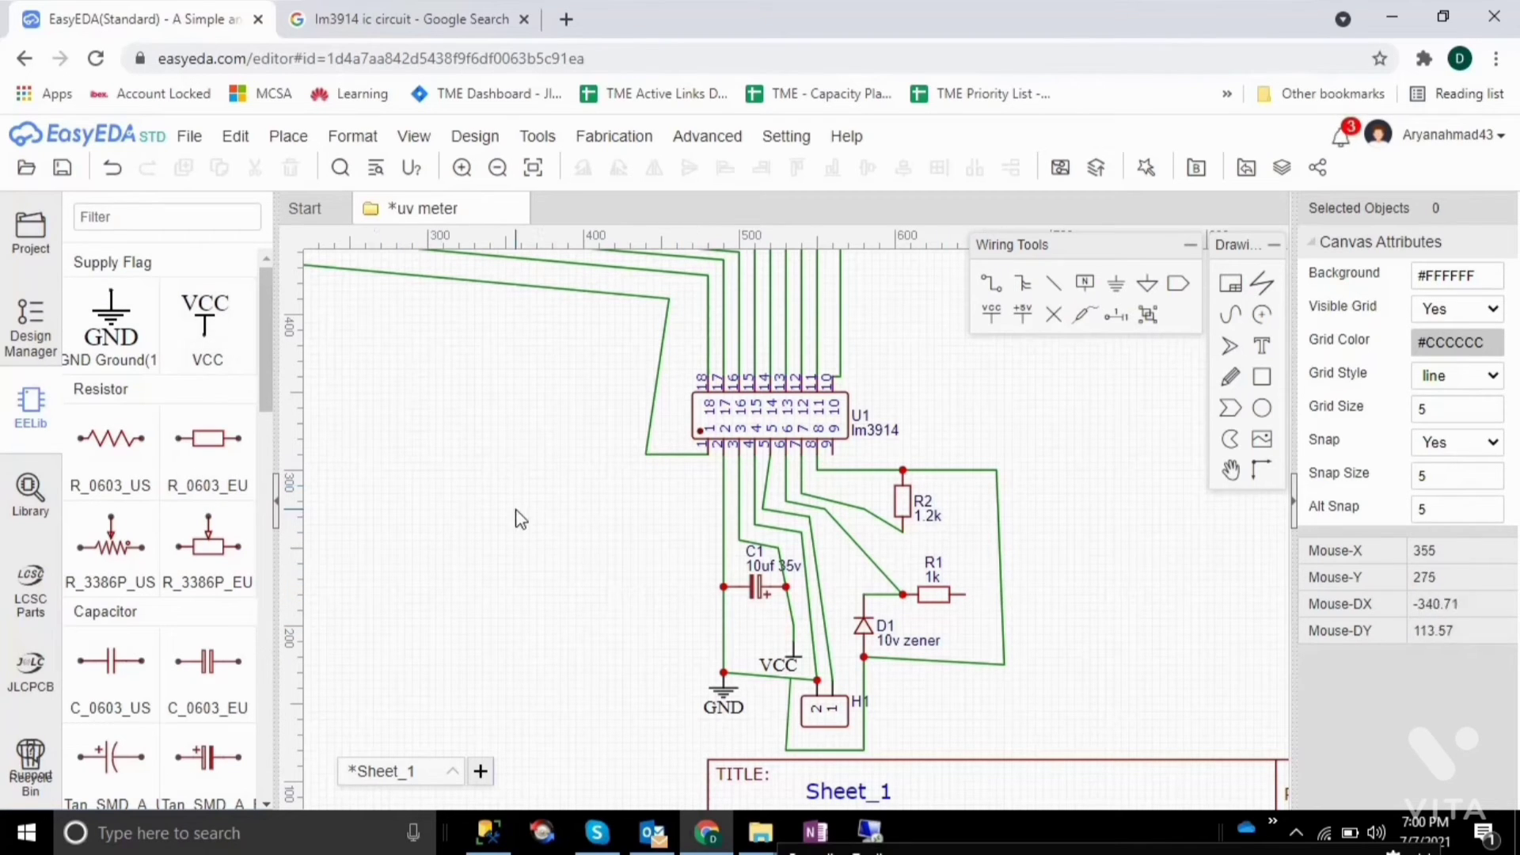
Step: Place an upright VCC flag at R1's right end
left_click(210, 329)
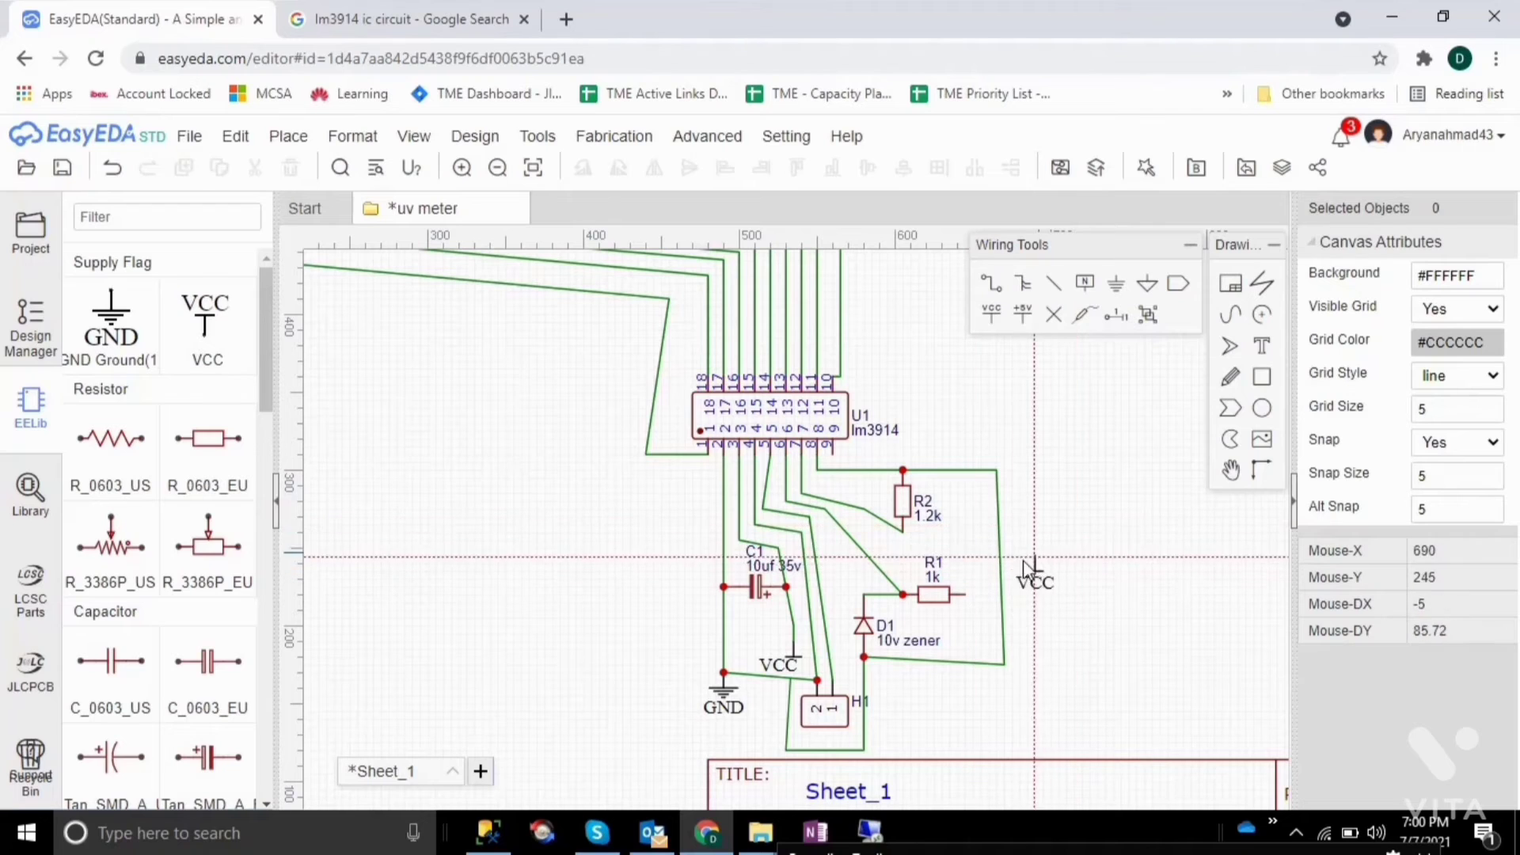
key("space")
key("space")
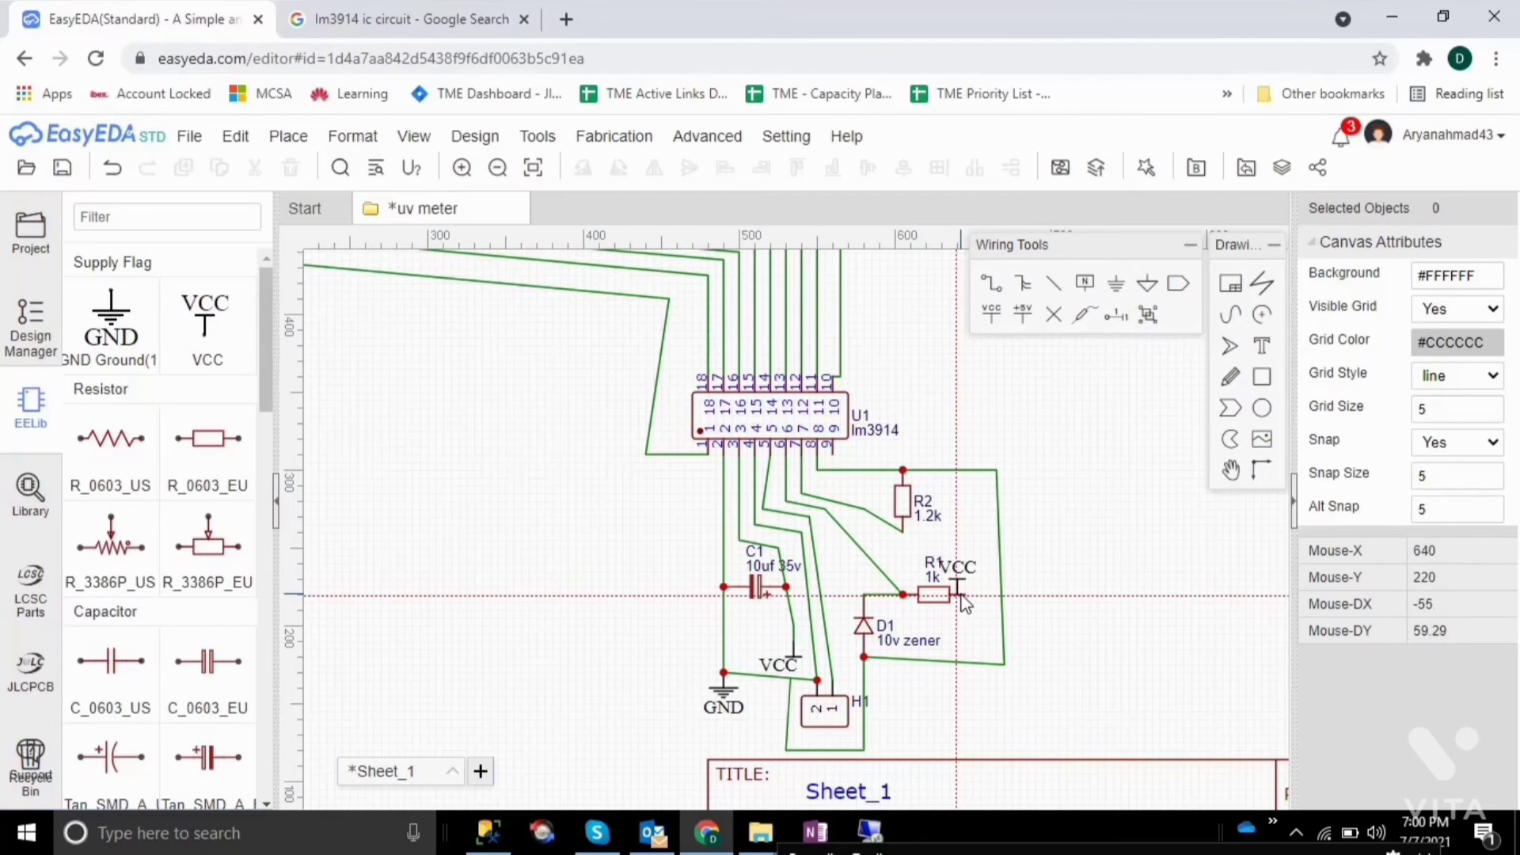
left_click(962, 594)
key("Escape")
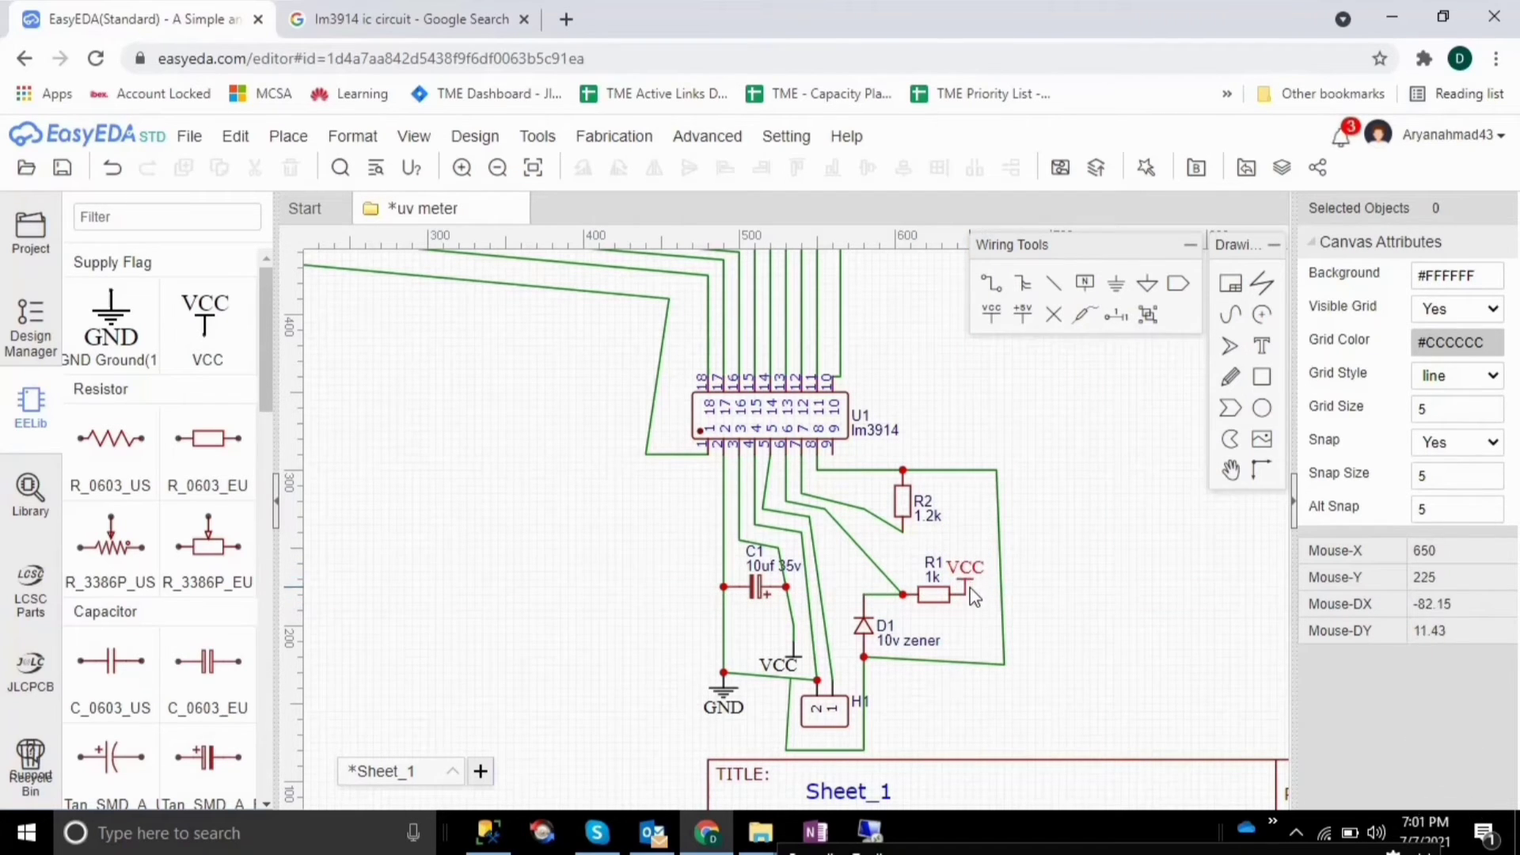
left_click(972, 588)
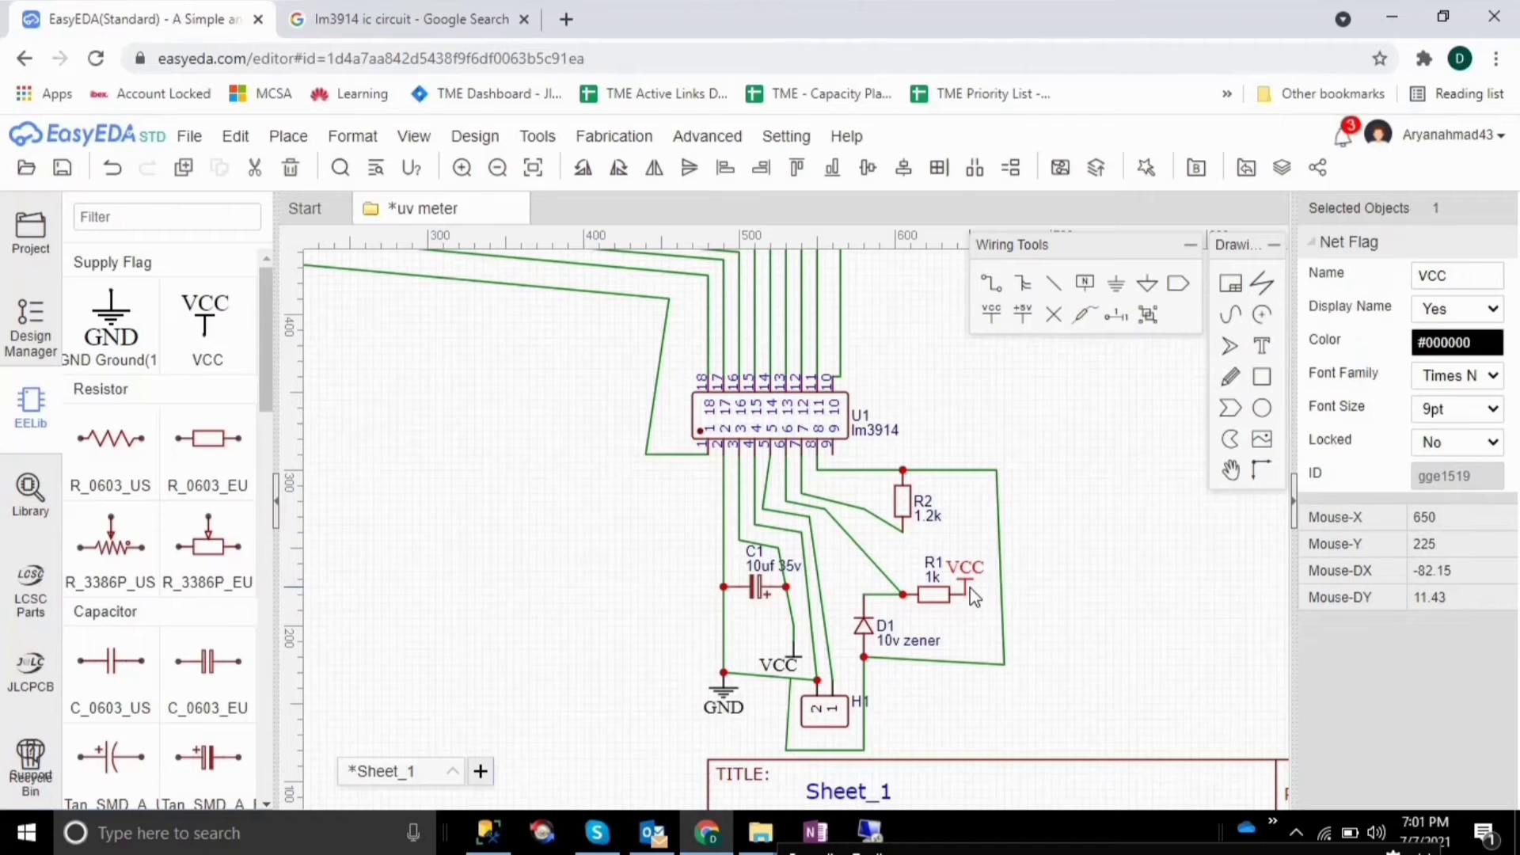
left_click(1116, 617)
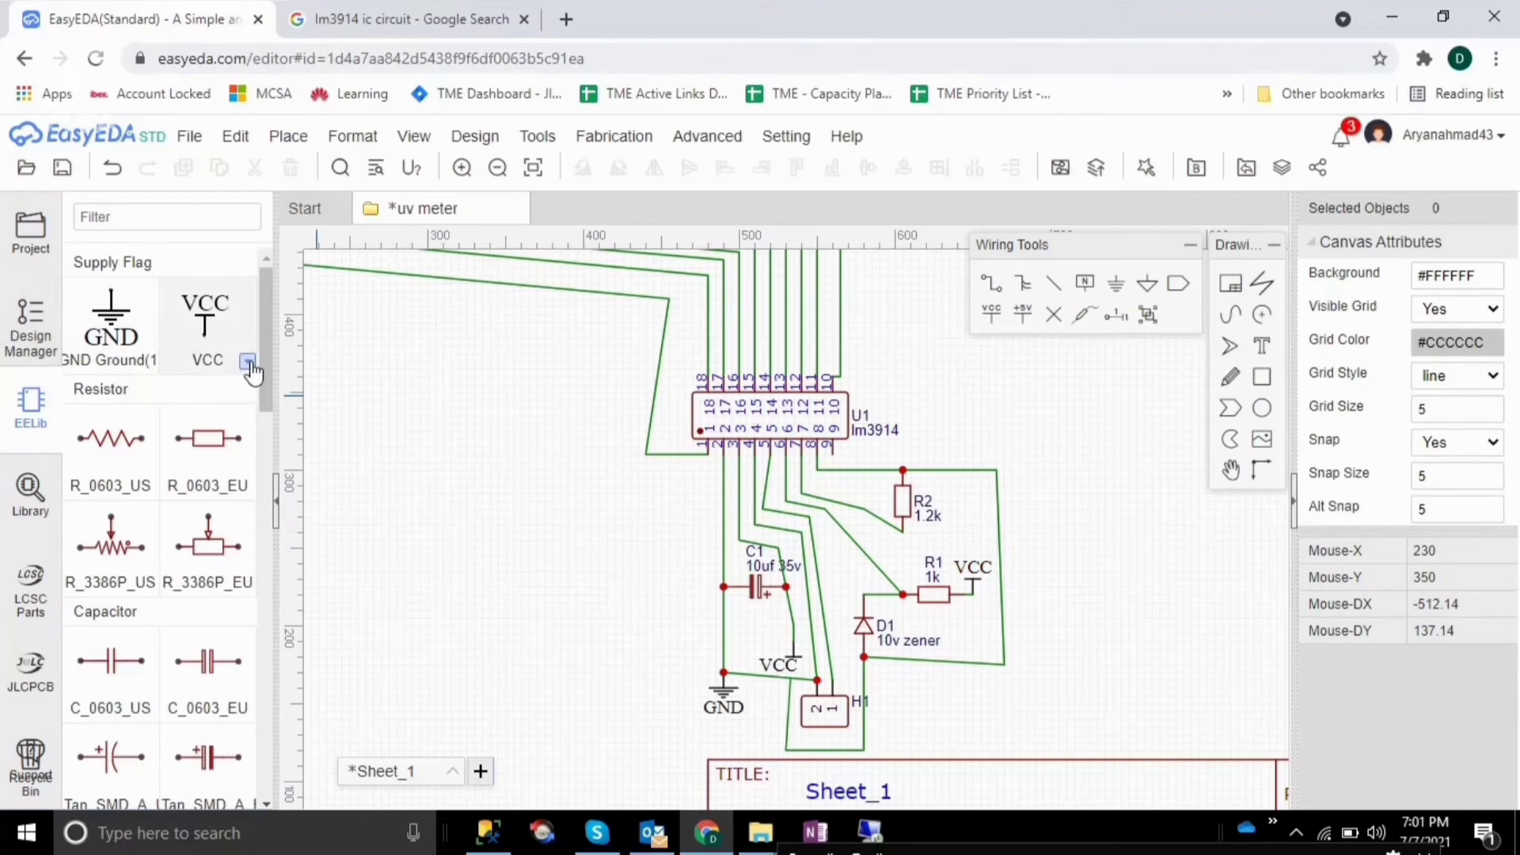
left_click(247, 362)
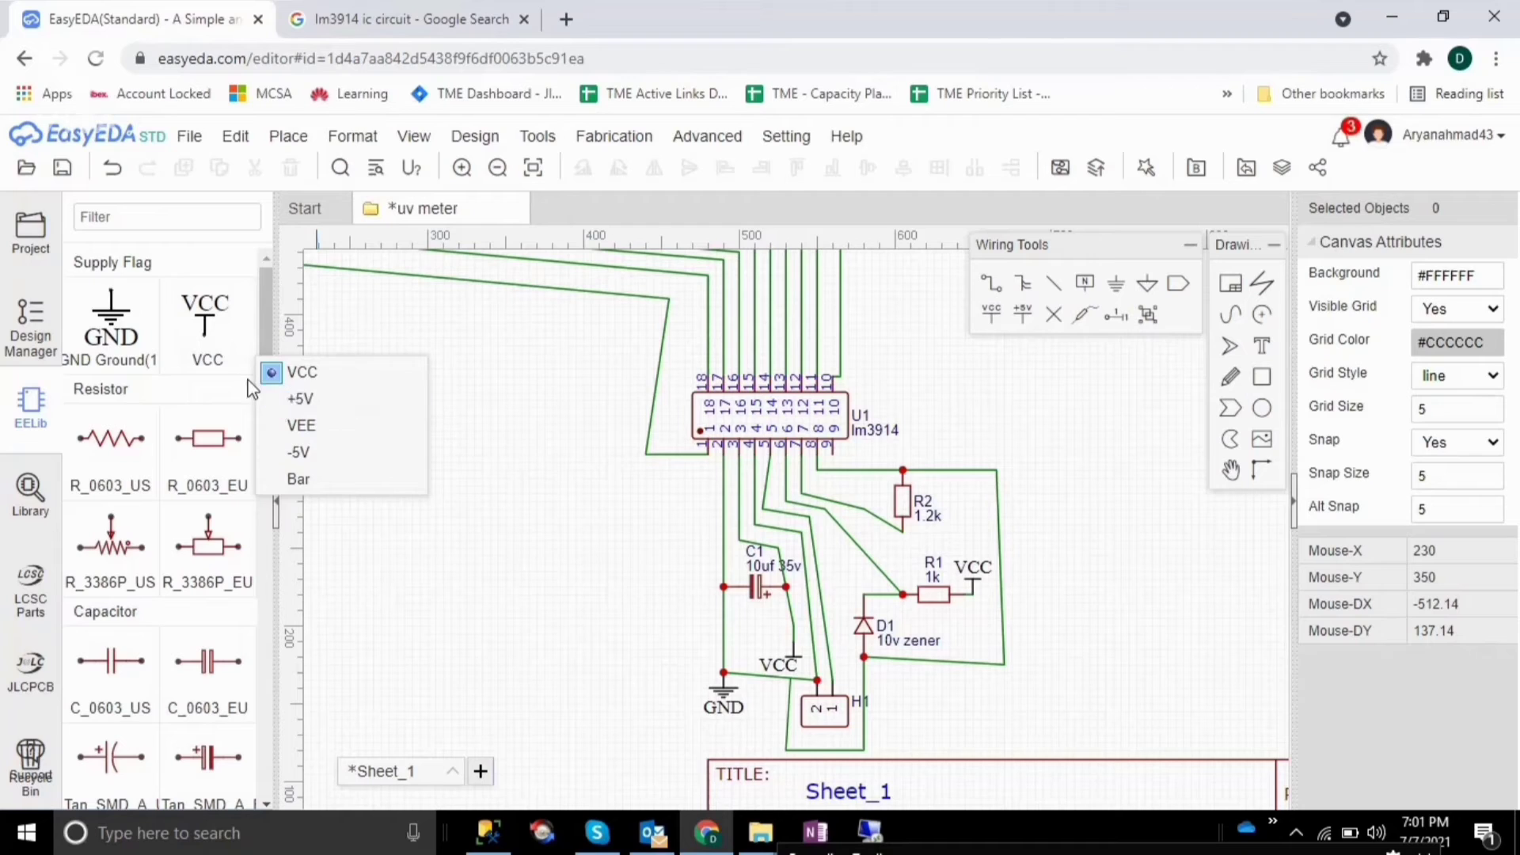
left_click(244, 374)
left_click(247, 371)
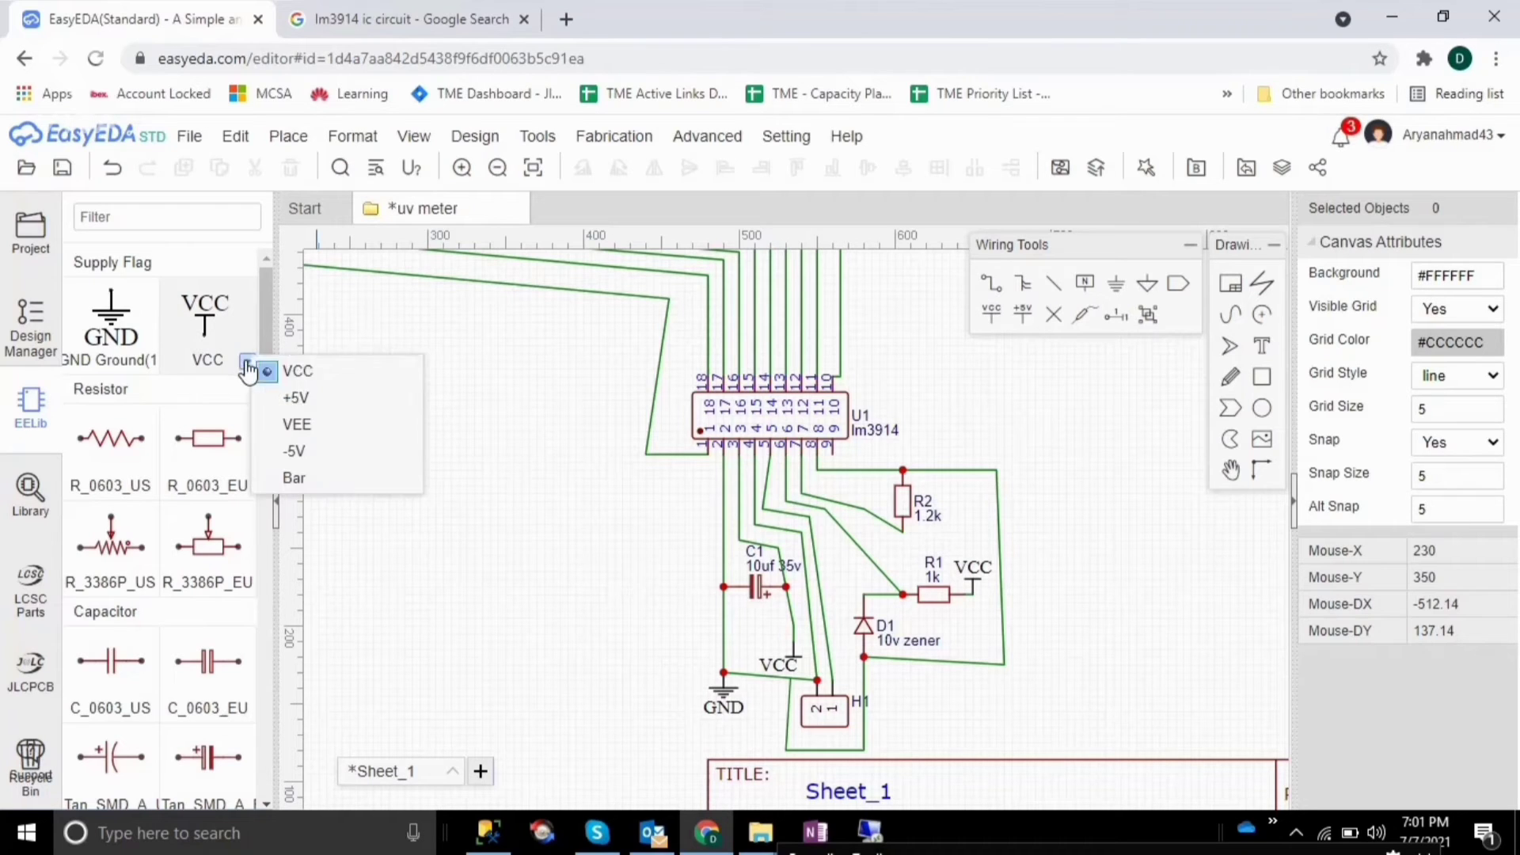
left_click(295, 400)
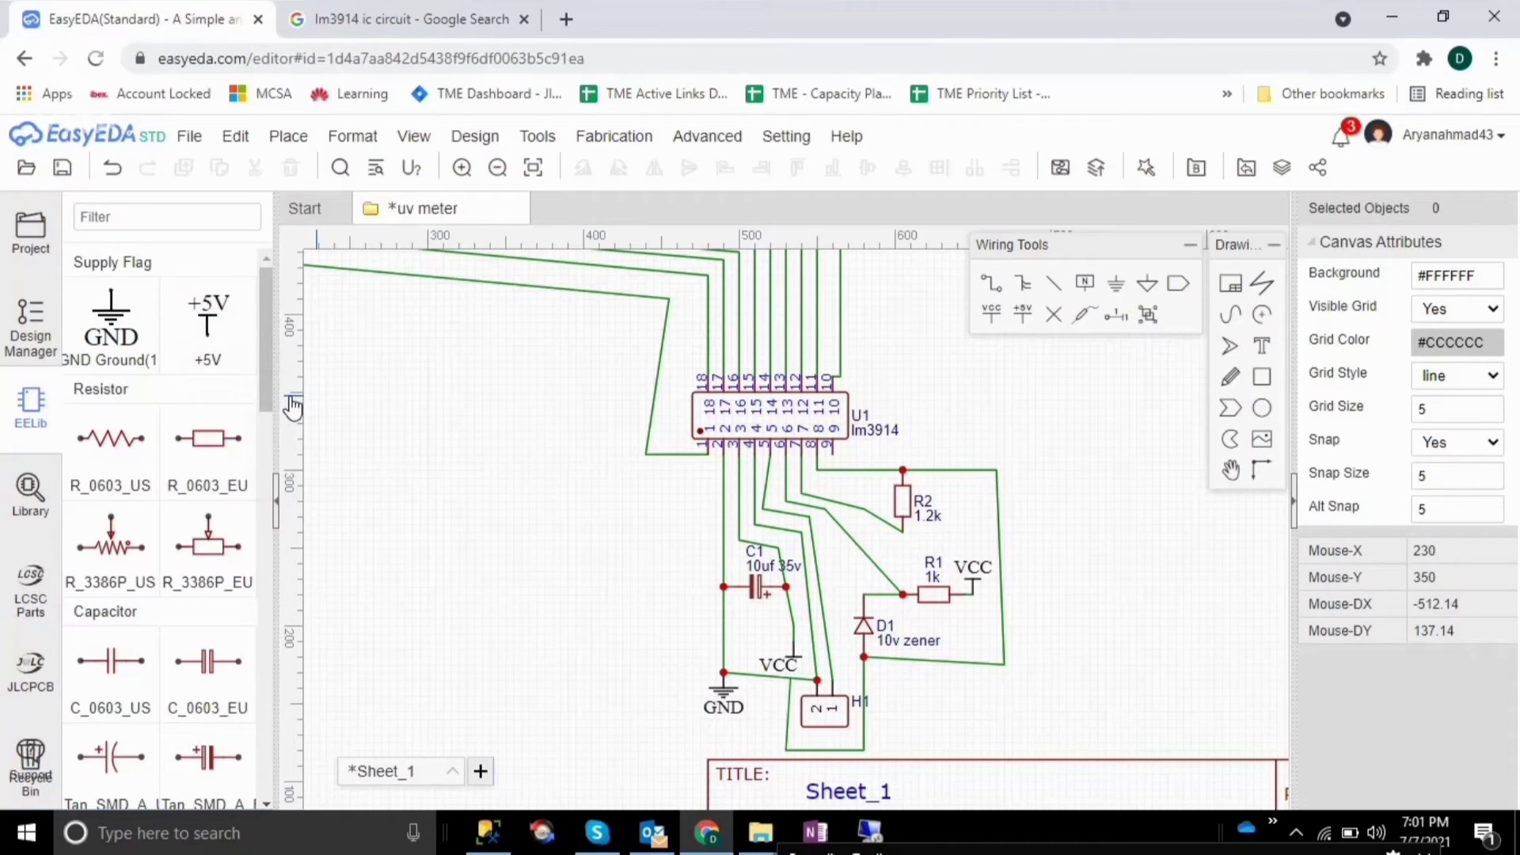
left_click(250, 374)
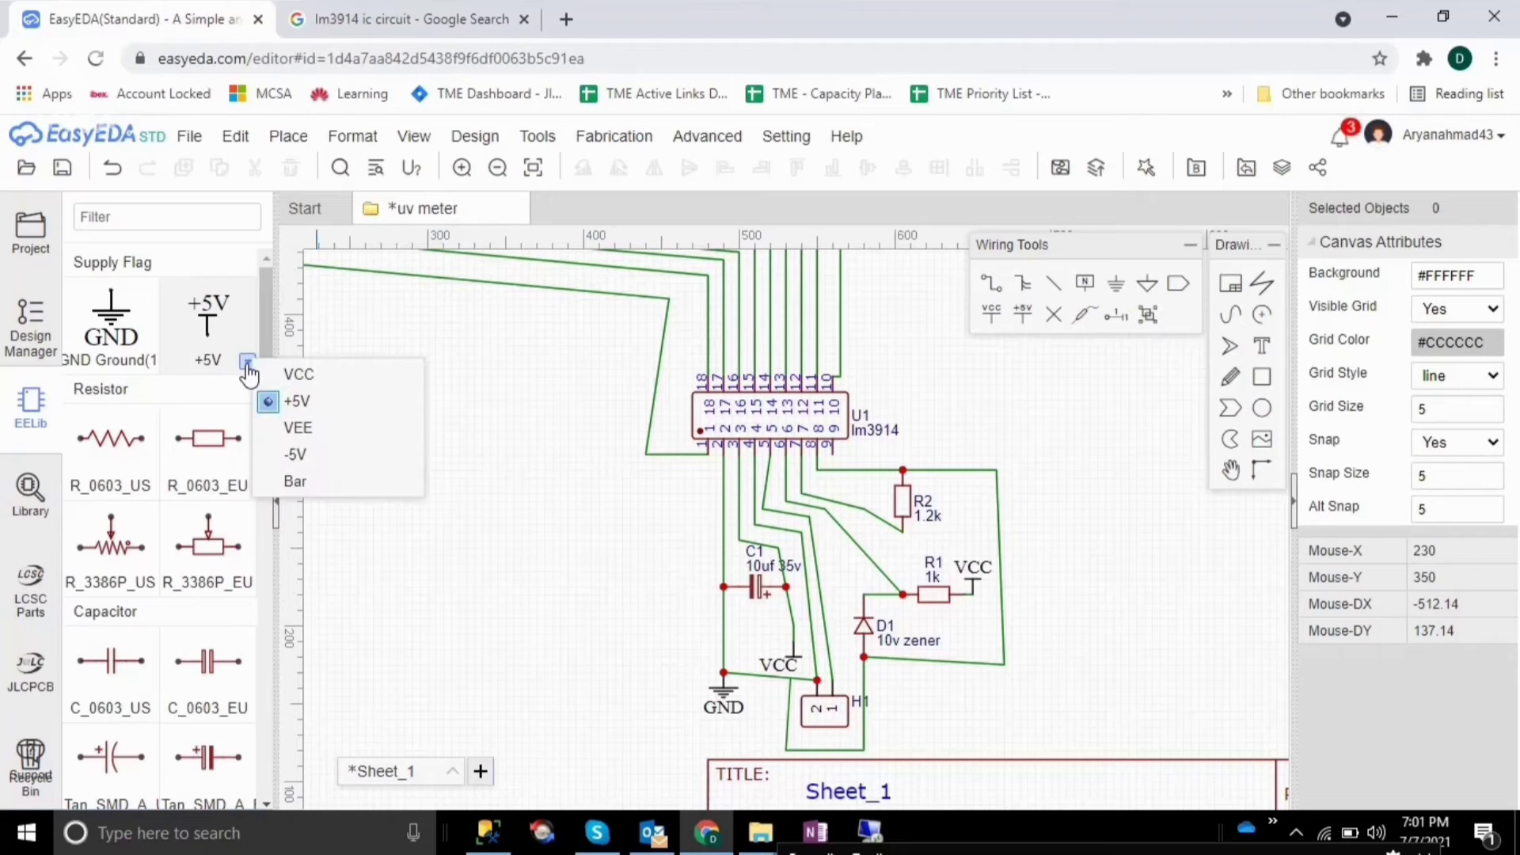
left_click(294, 433)
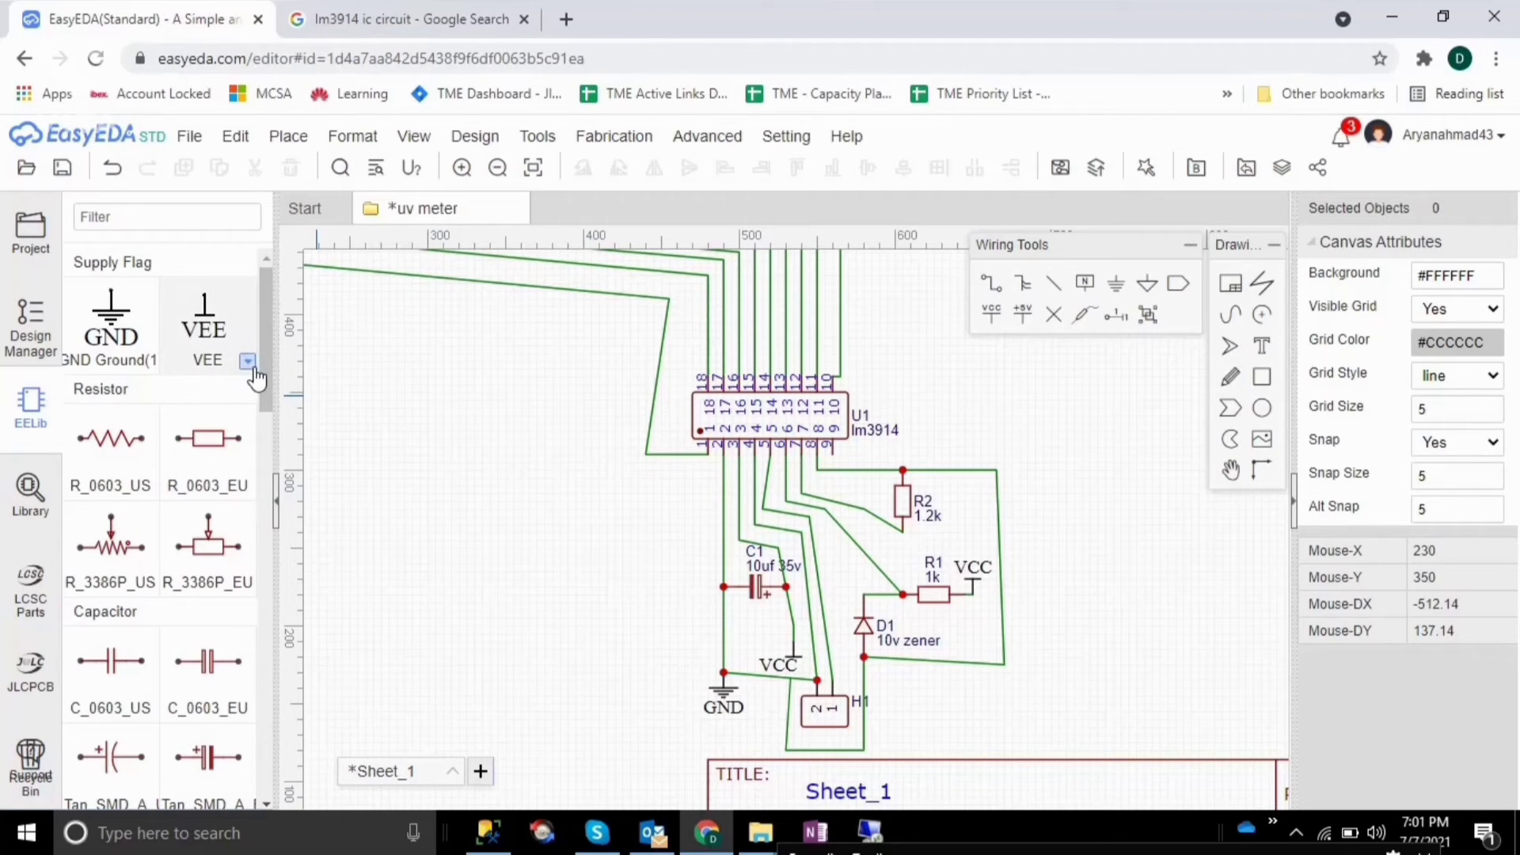
left_click(249, 364)
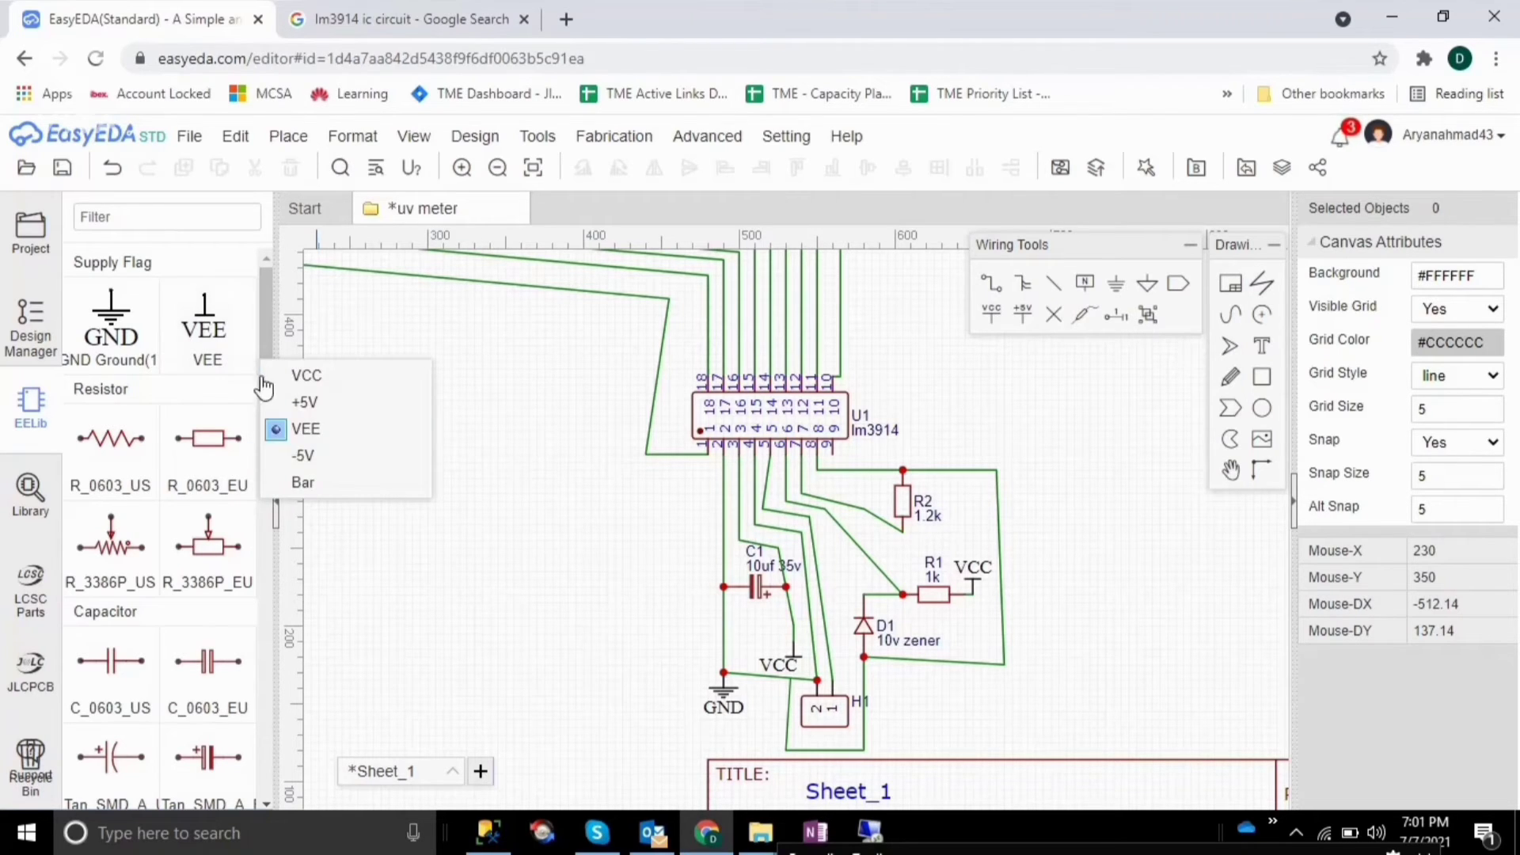
left_click(304, 483)
left_click(155, 365)
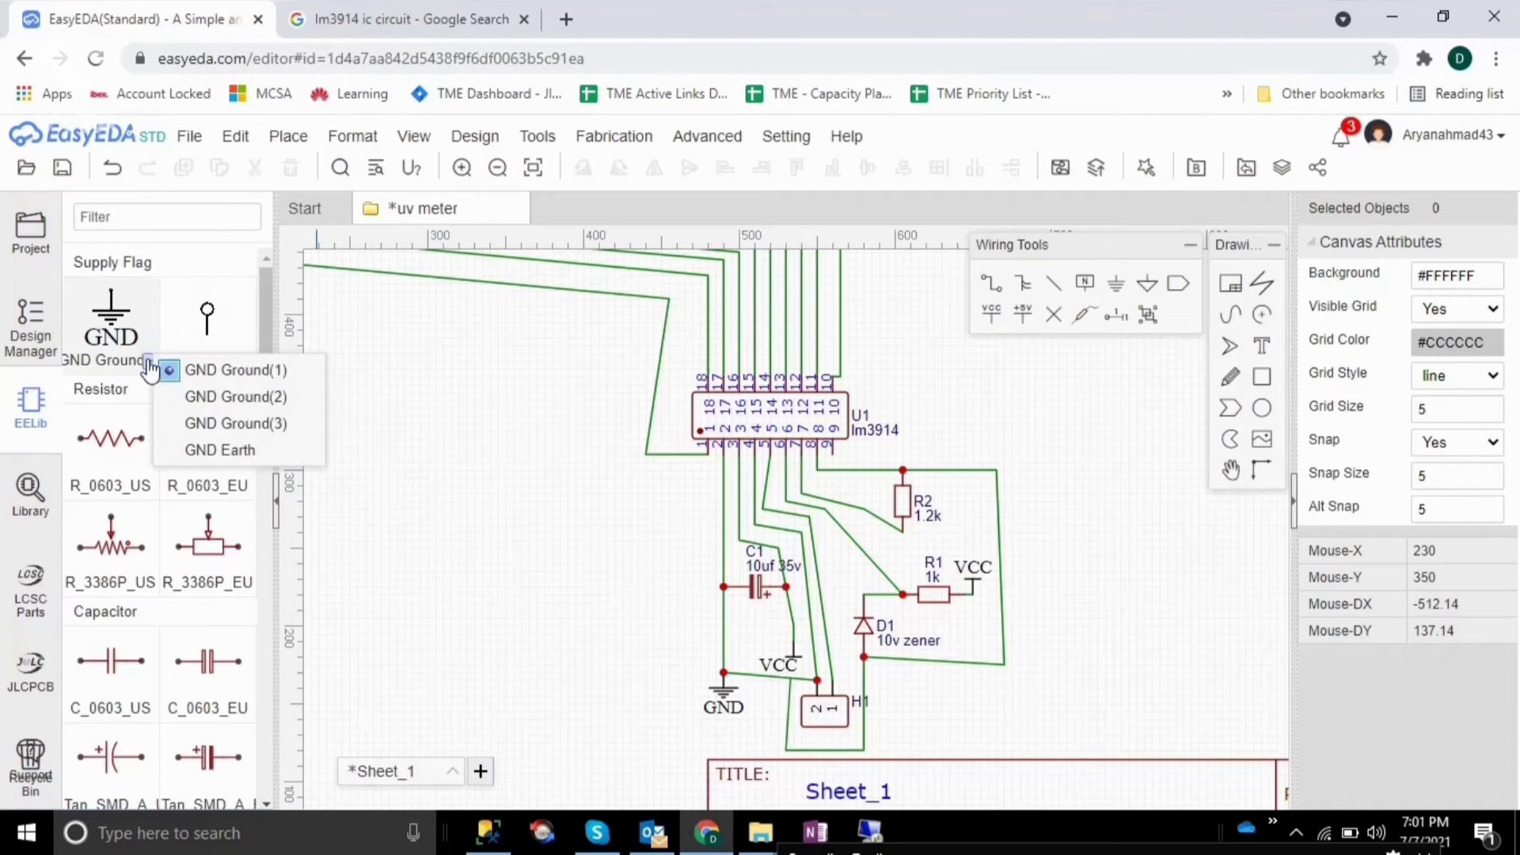
left_click(200, 407)
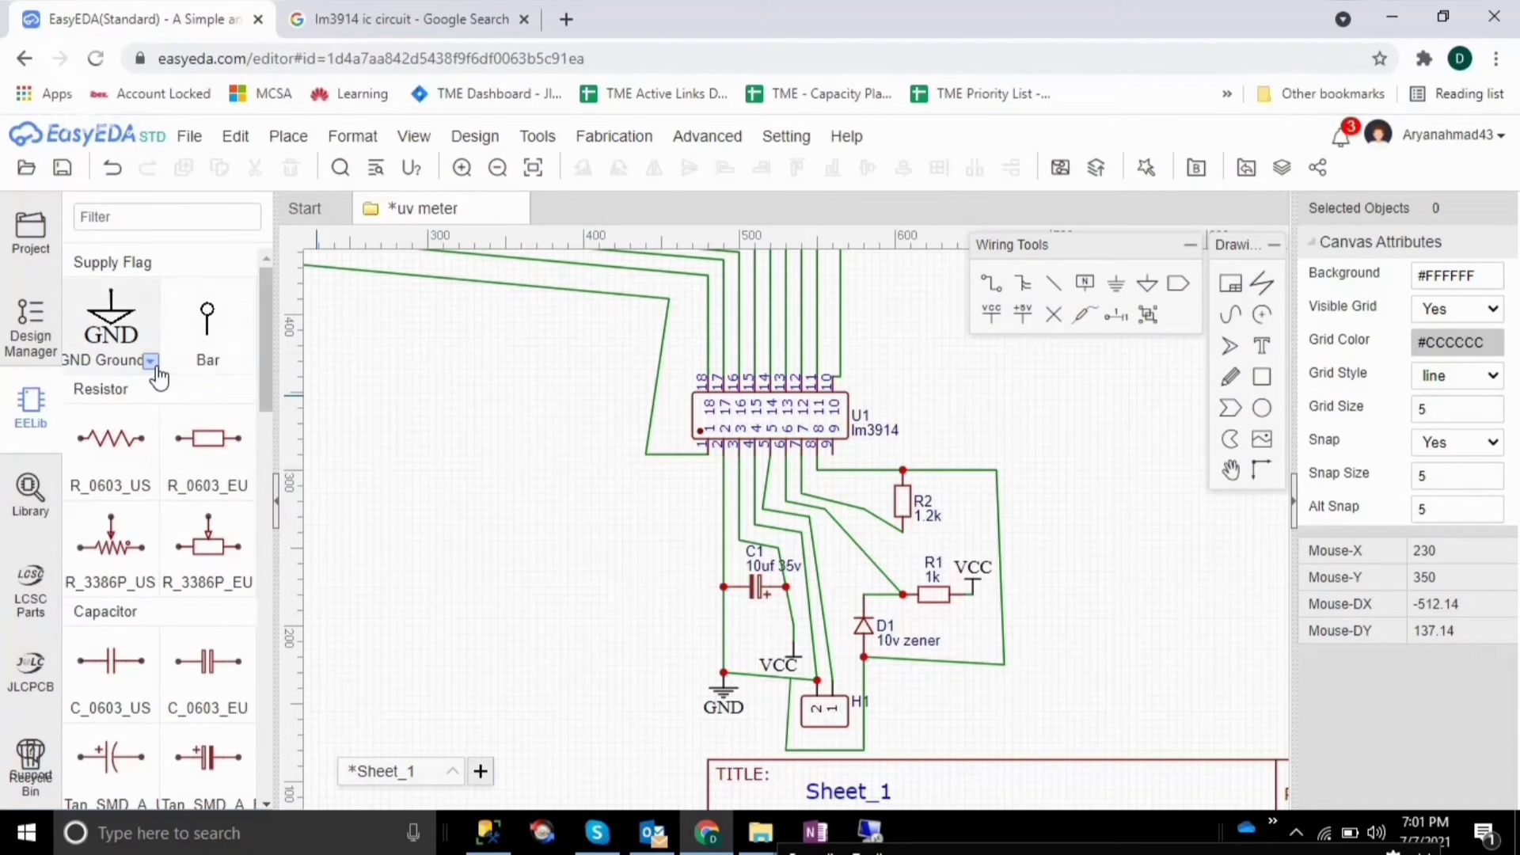
left_click(155, 365)
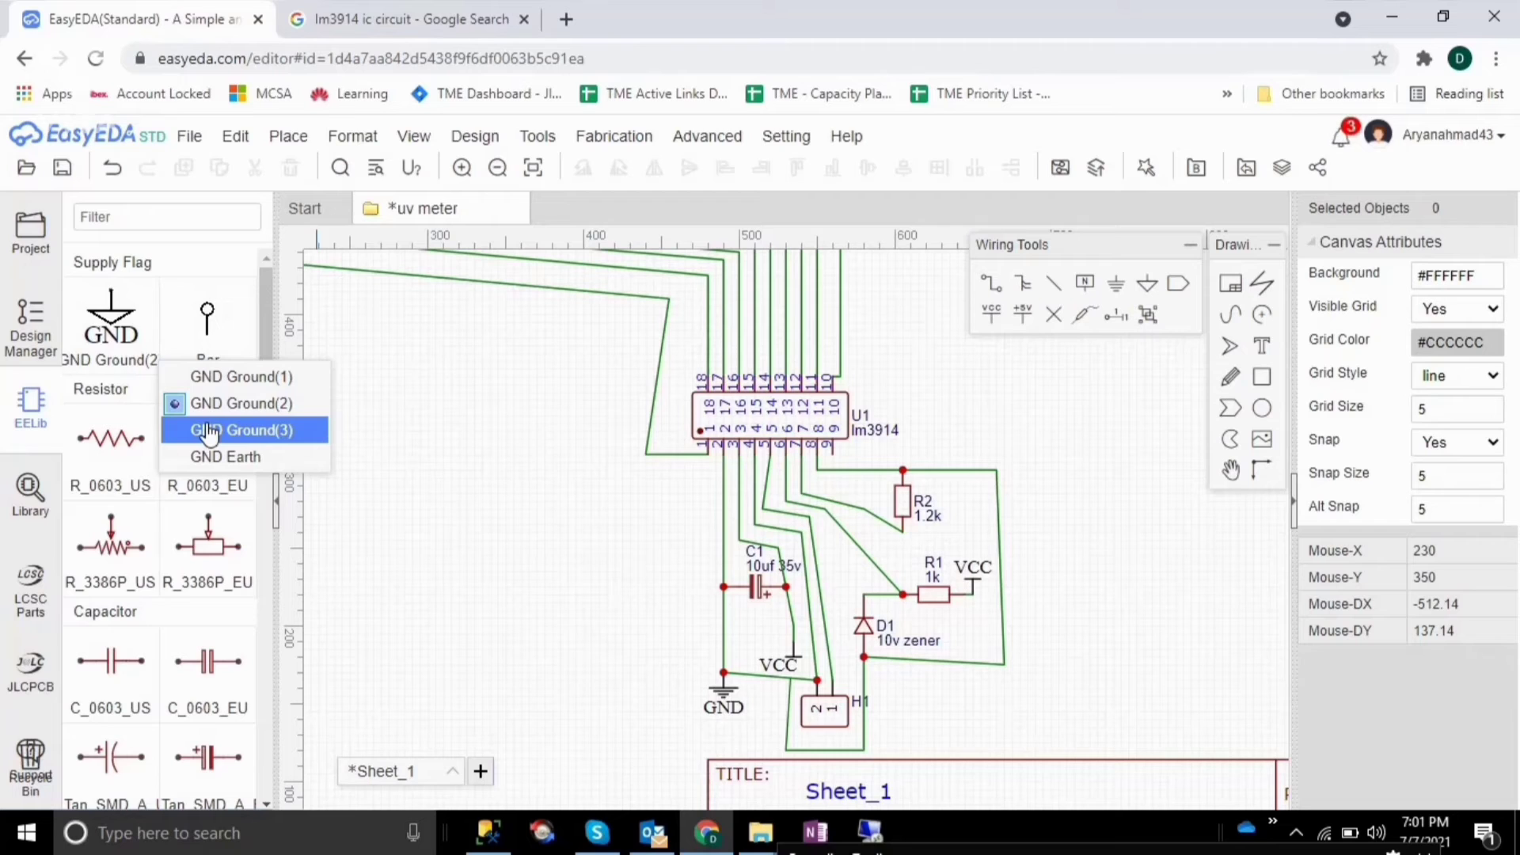
left_click(181, 425)
left_click(154, 365)
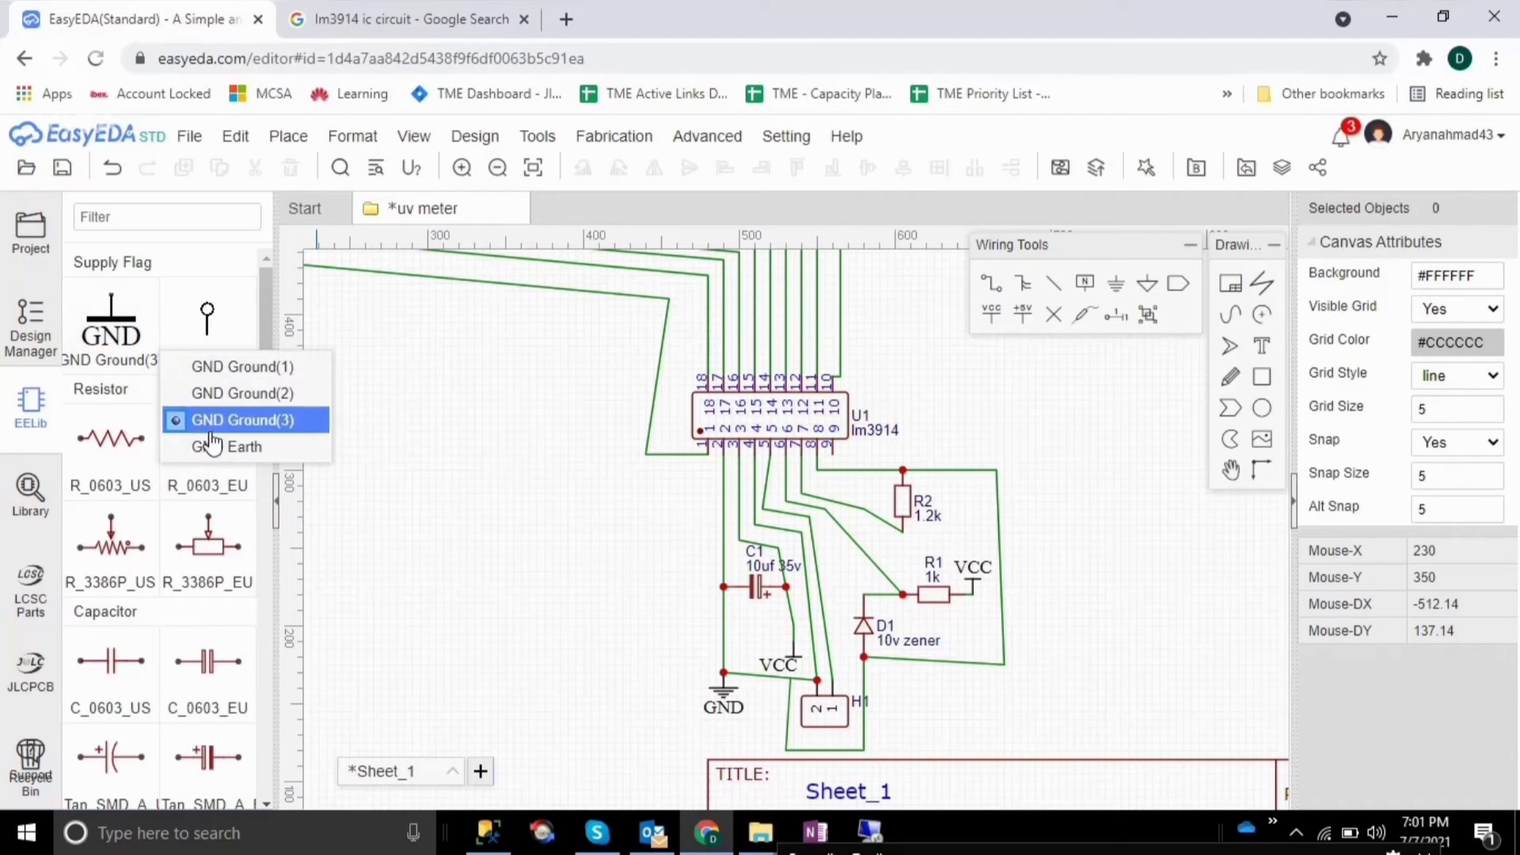
left_click(190, 422)
mouse_move(111, 332)
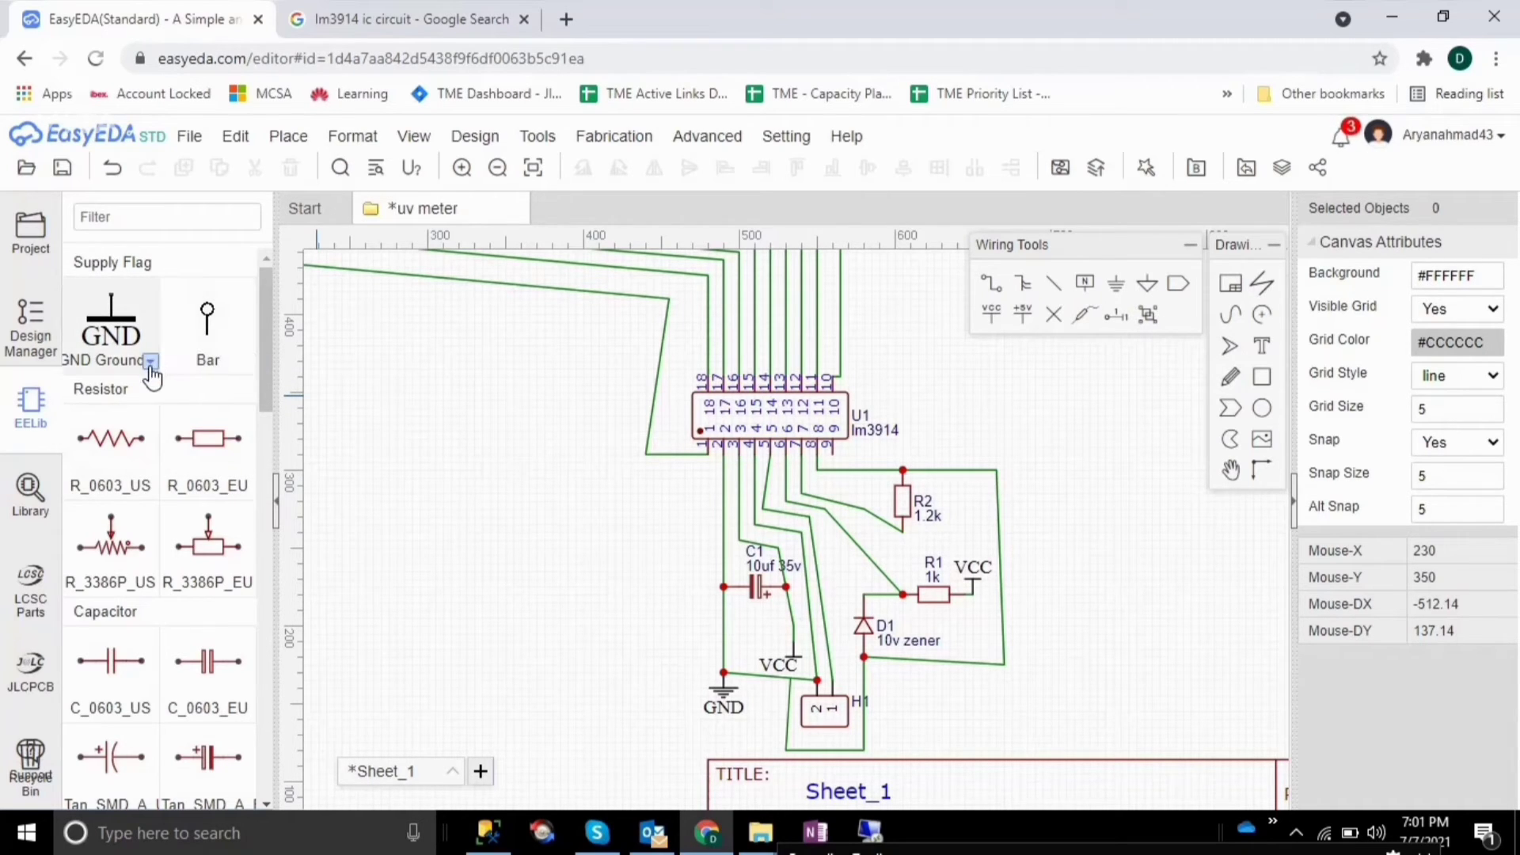
left_click(151, 364)
left_click(178, 373)
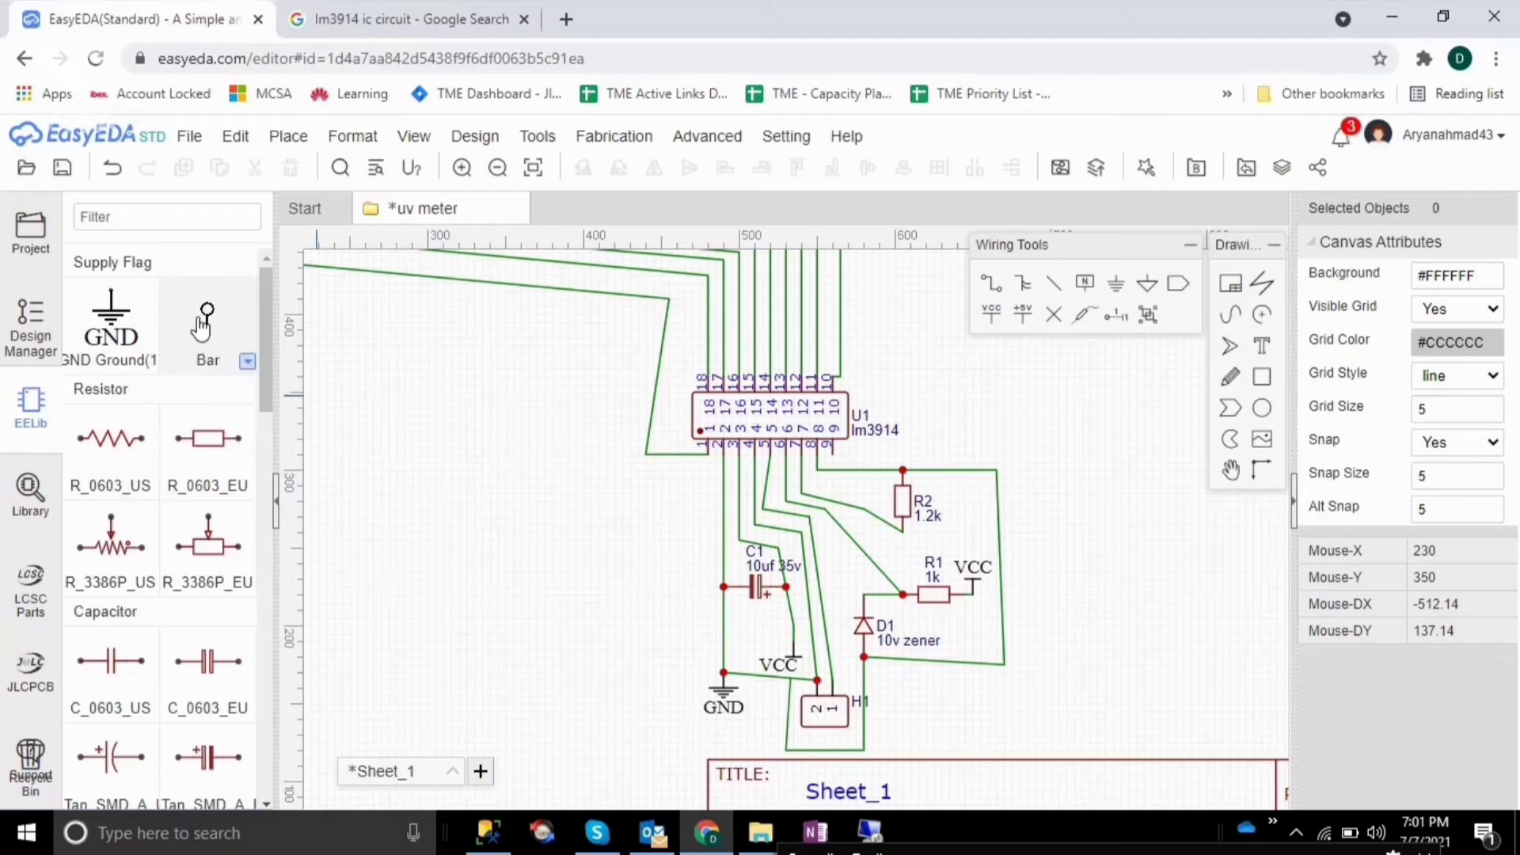
left_click(247, 363)
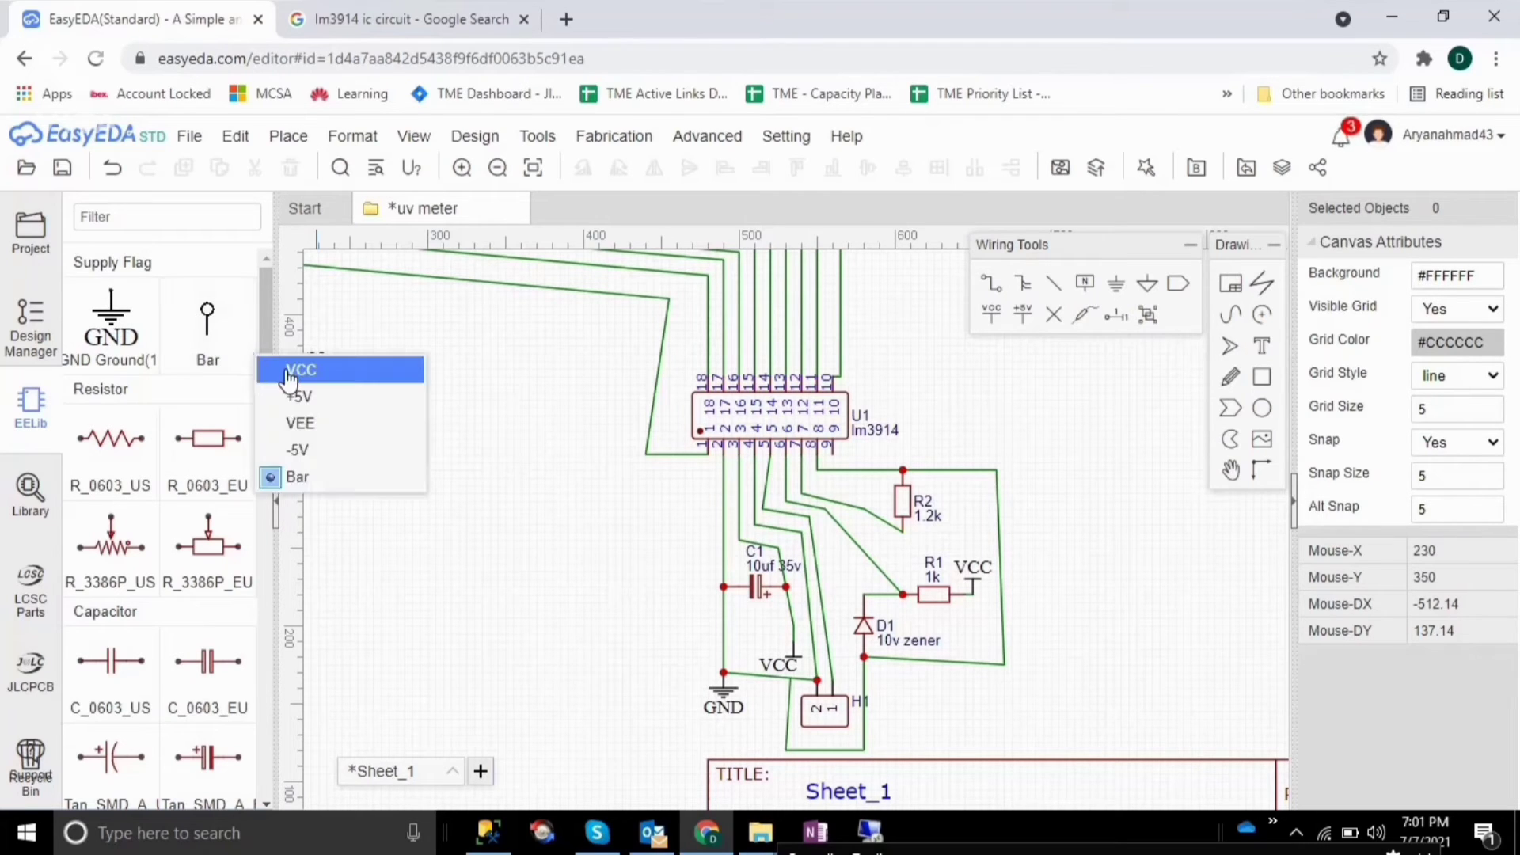
left_click(303, 371)
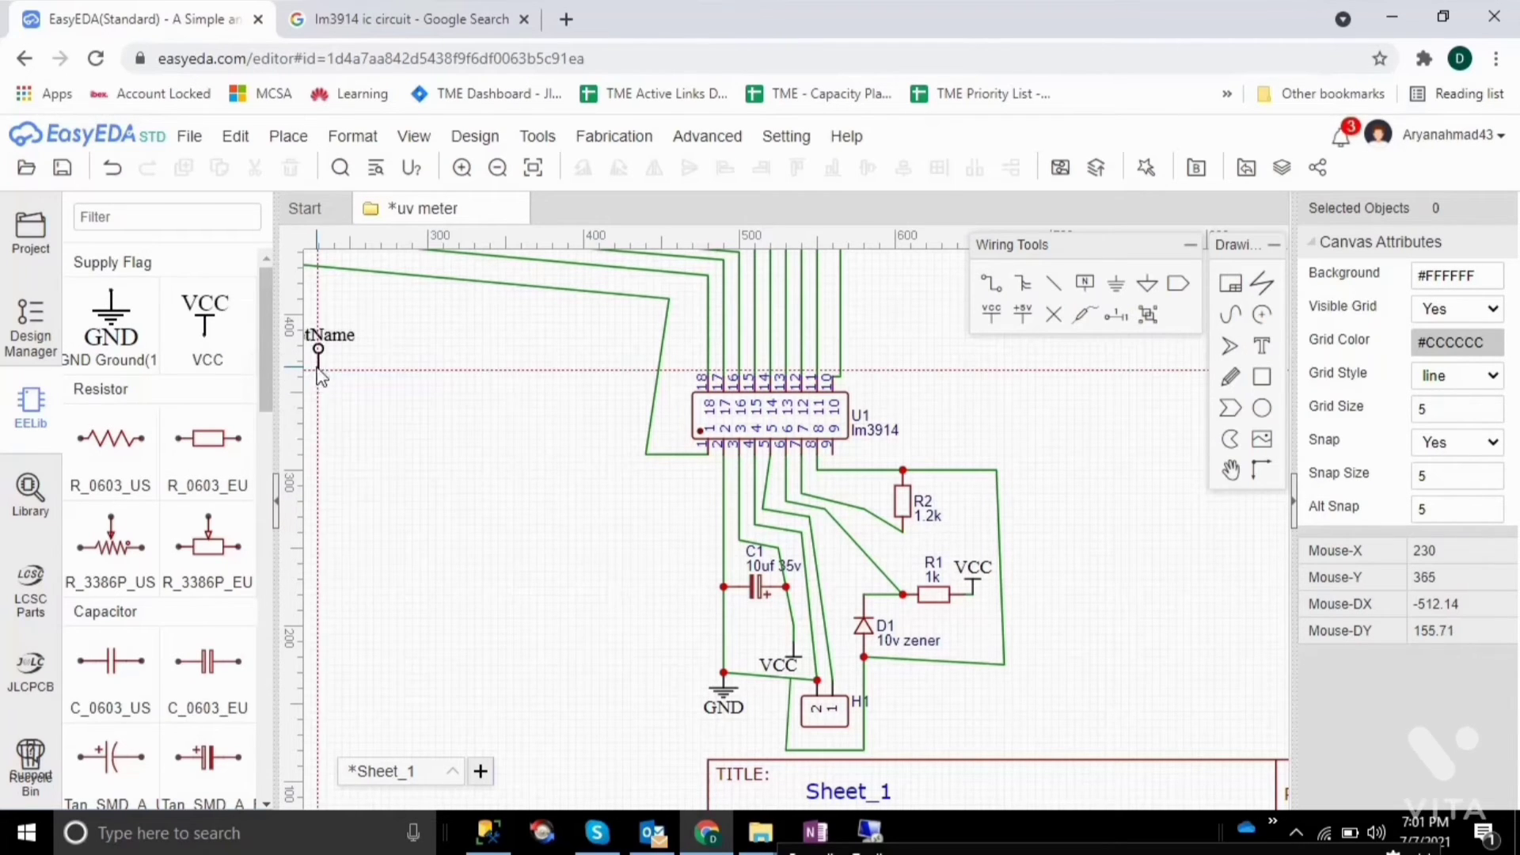
left_click(317, 362)
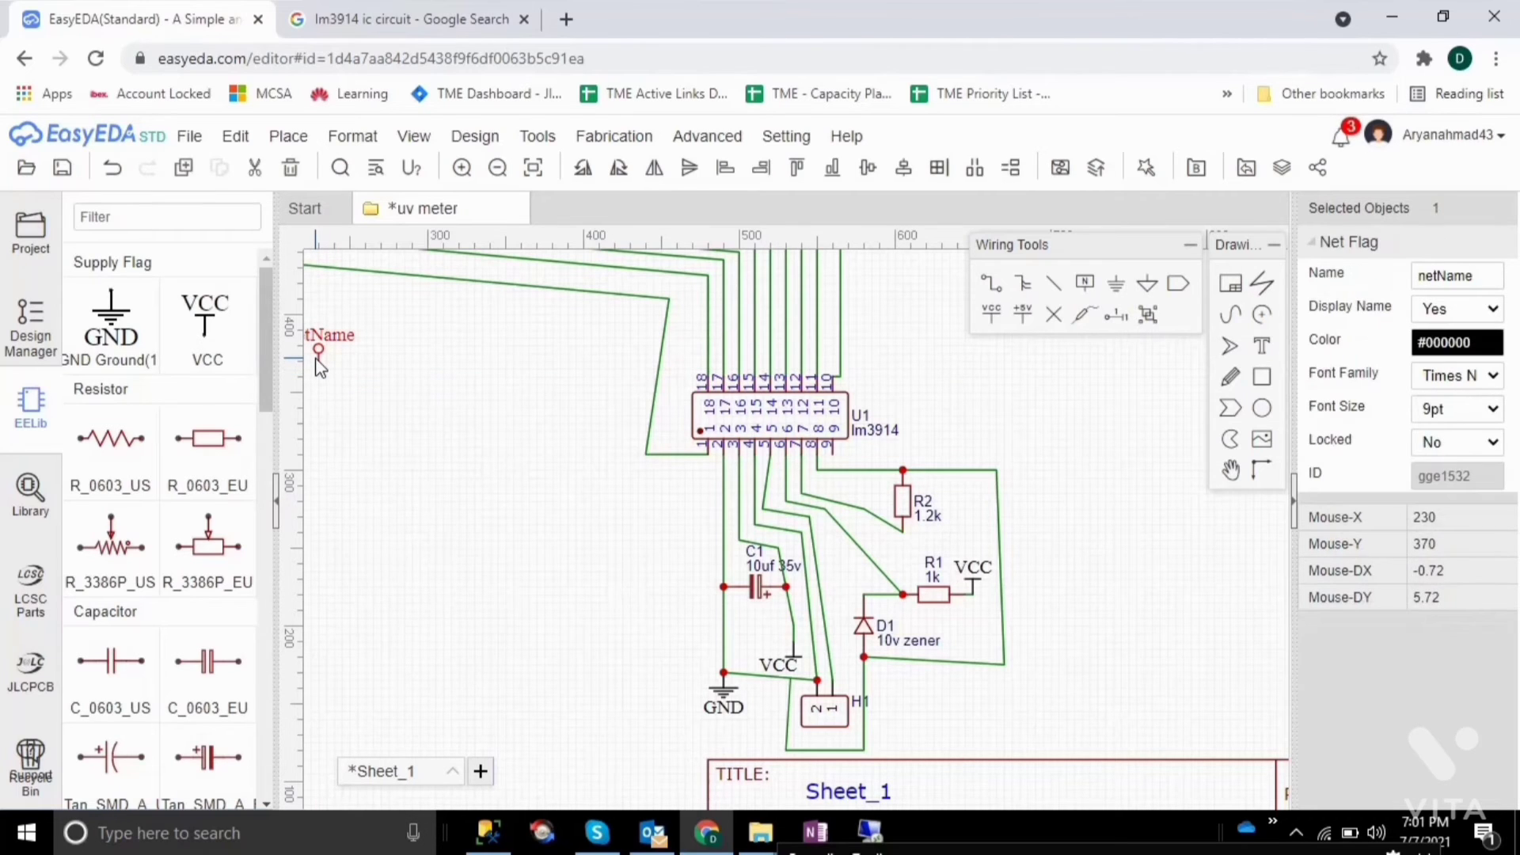
key("Escape")
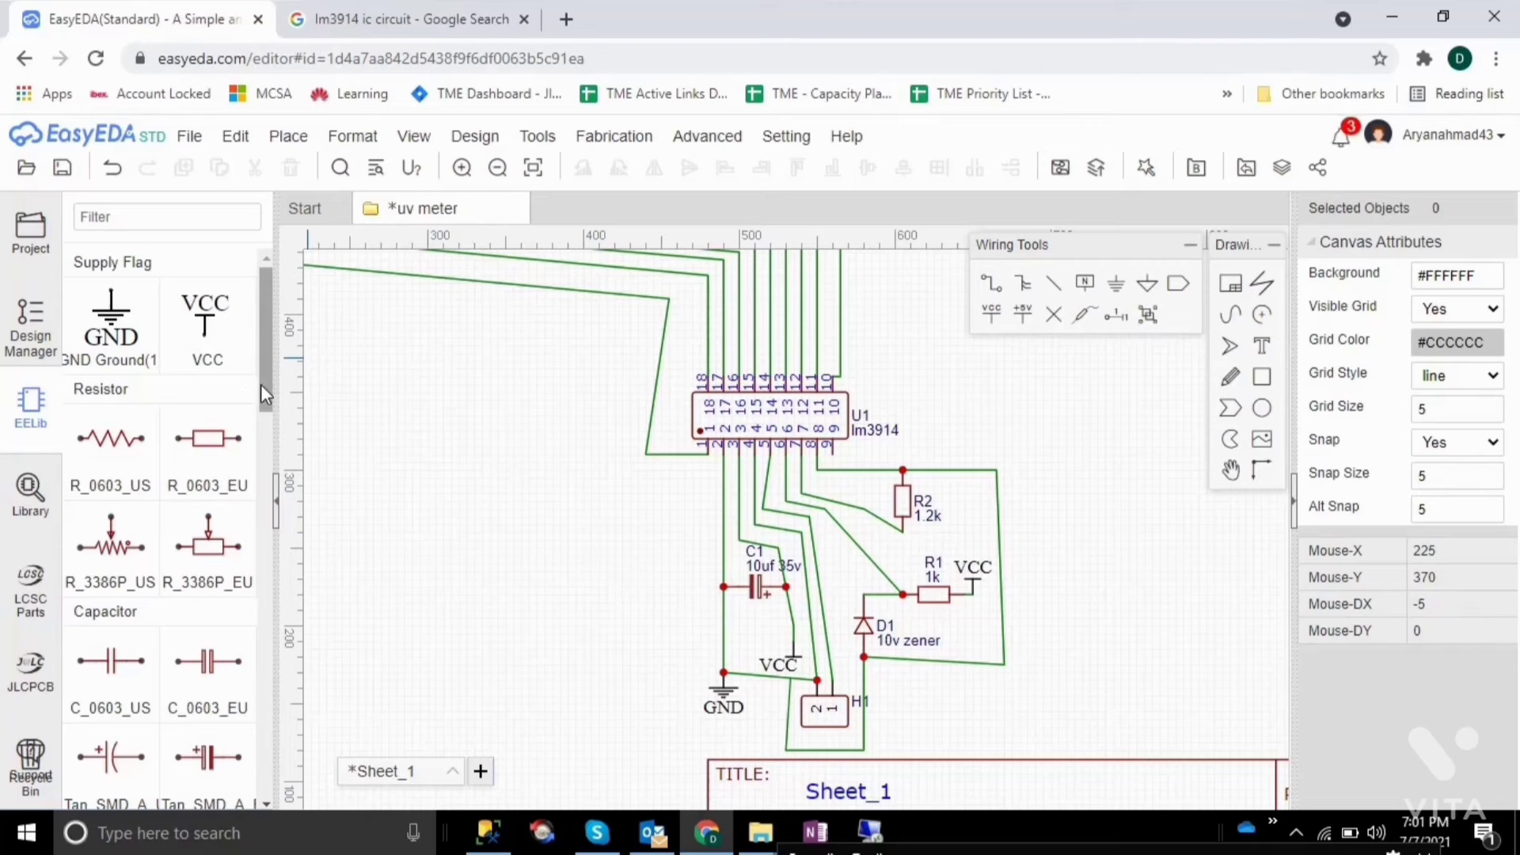
left_click_drag(260, 384, 284, 631)
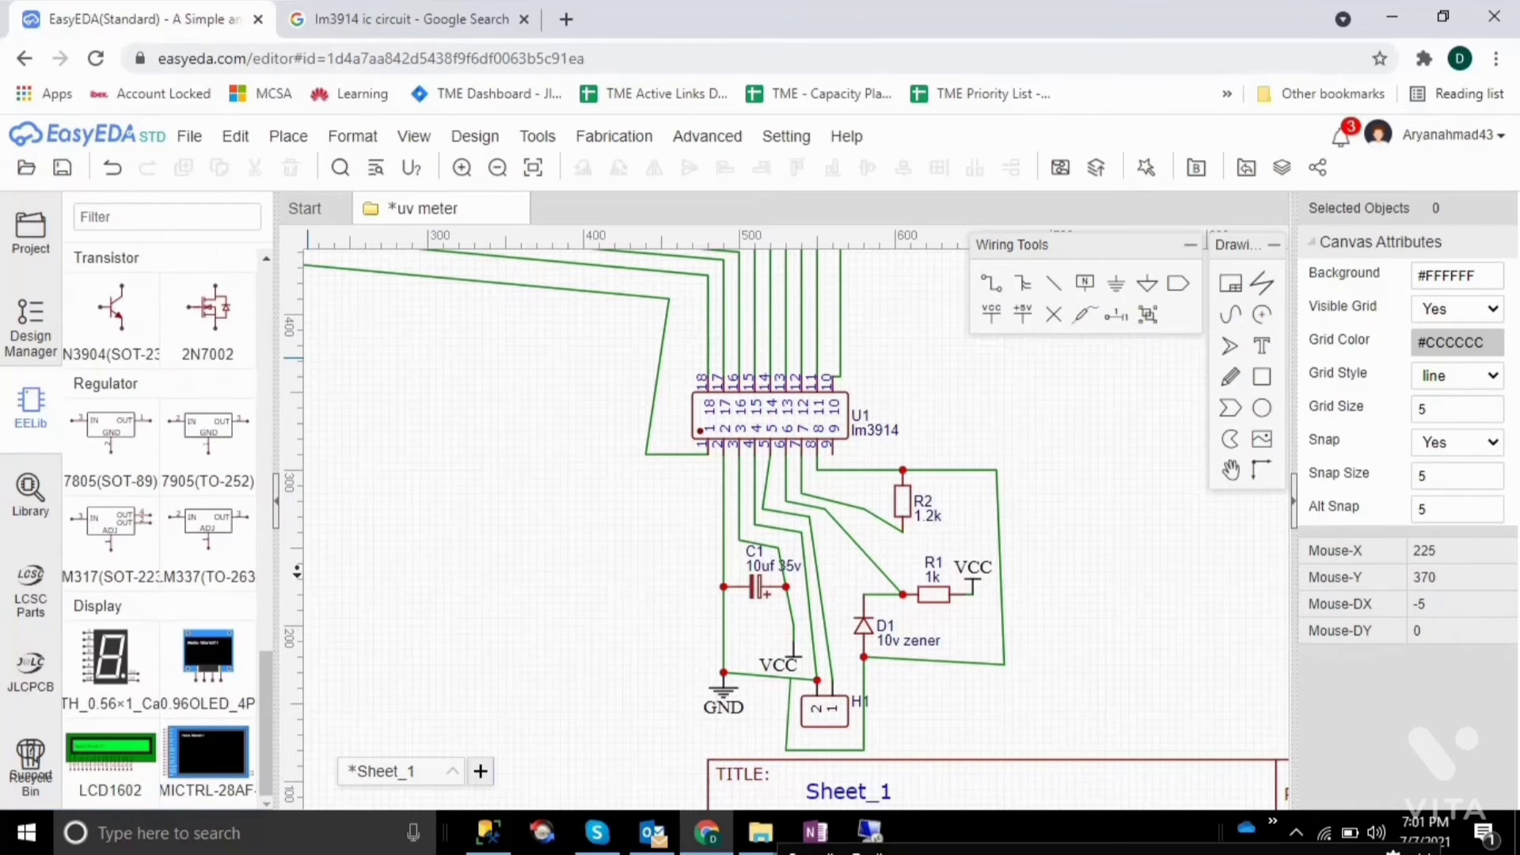
left_click_drag(265, 661, 323, 343)
left_click(367, 16)
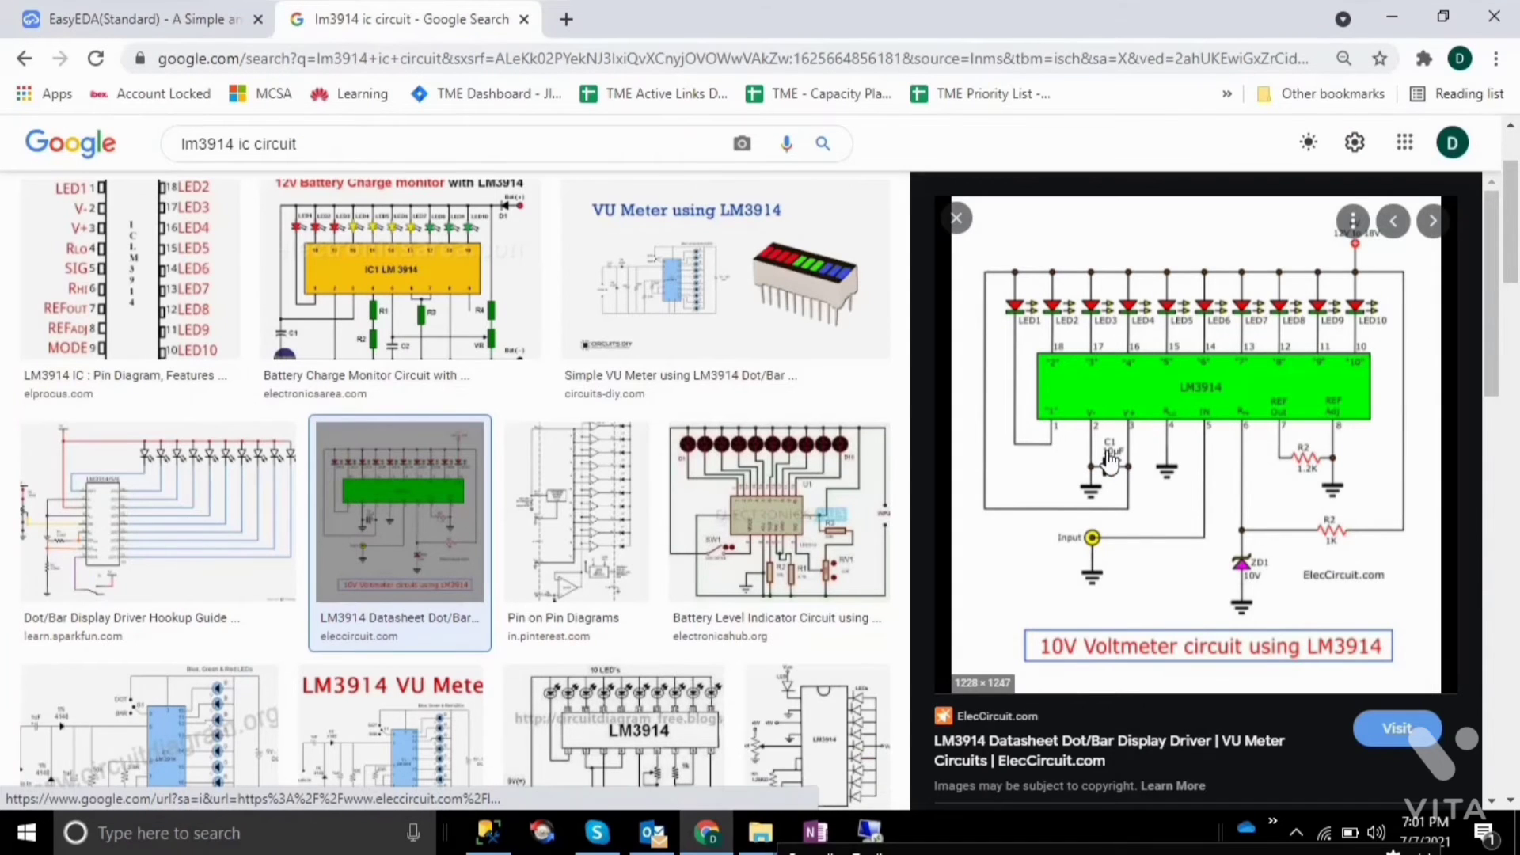
left_click(143, 19)
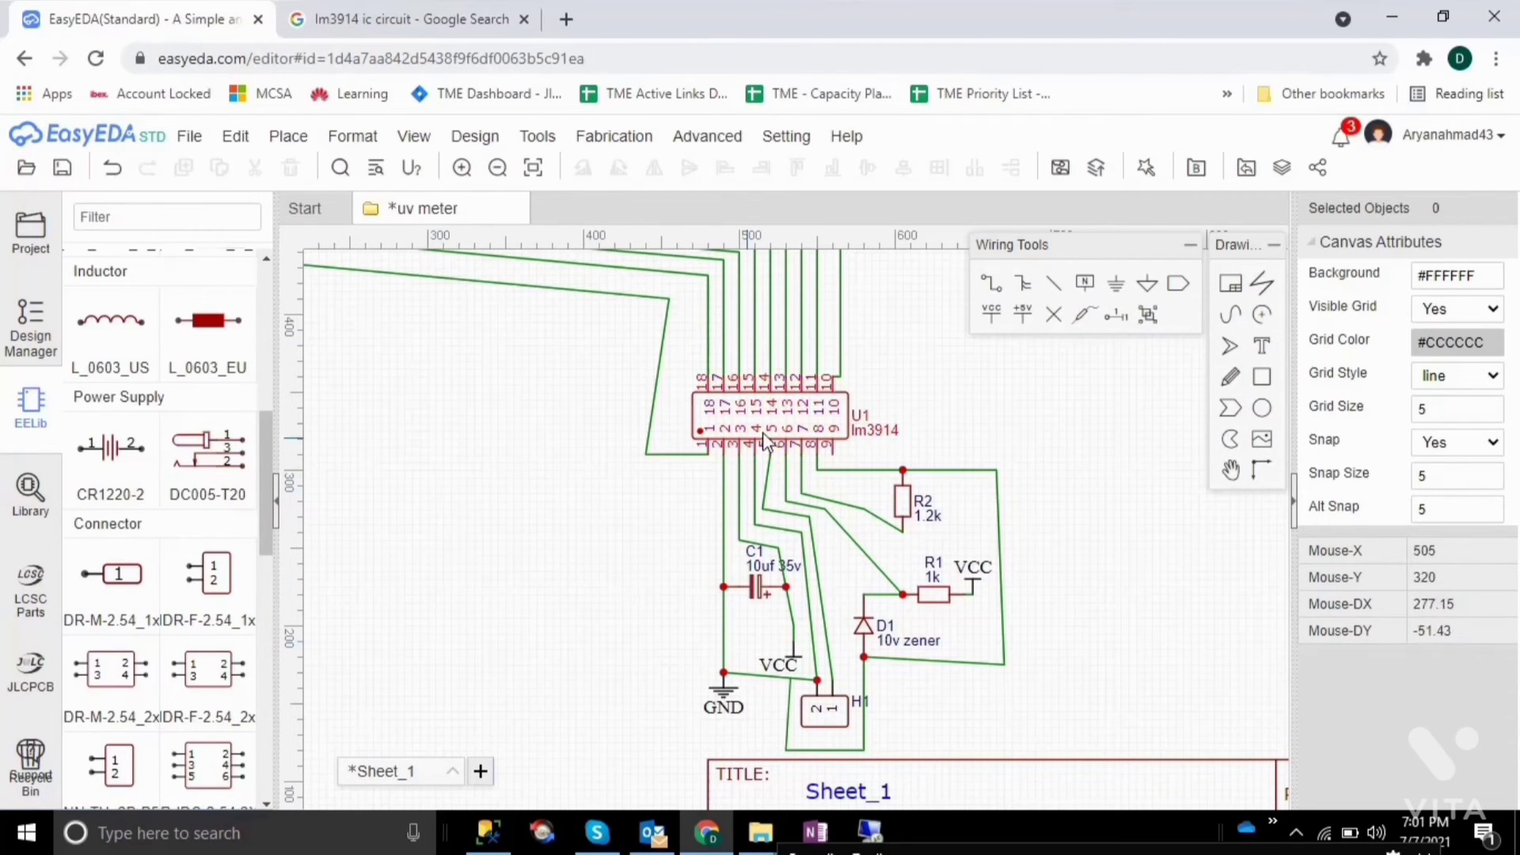
mouse_move(111, 581)
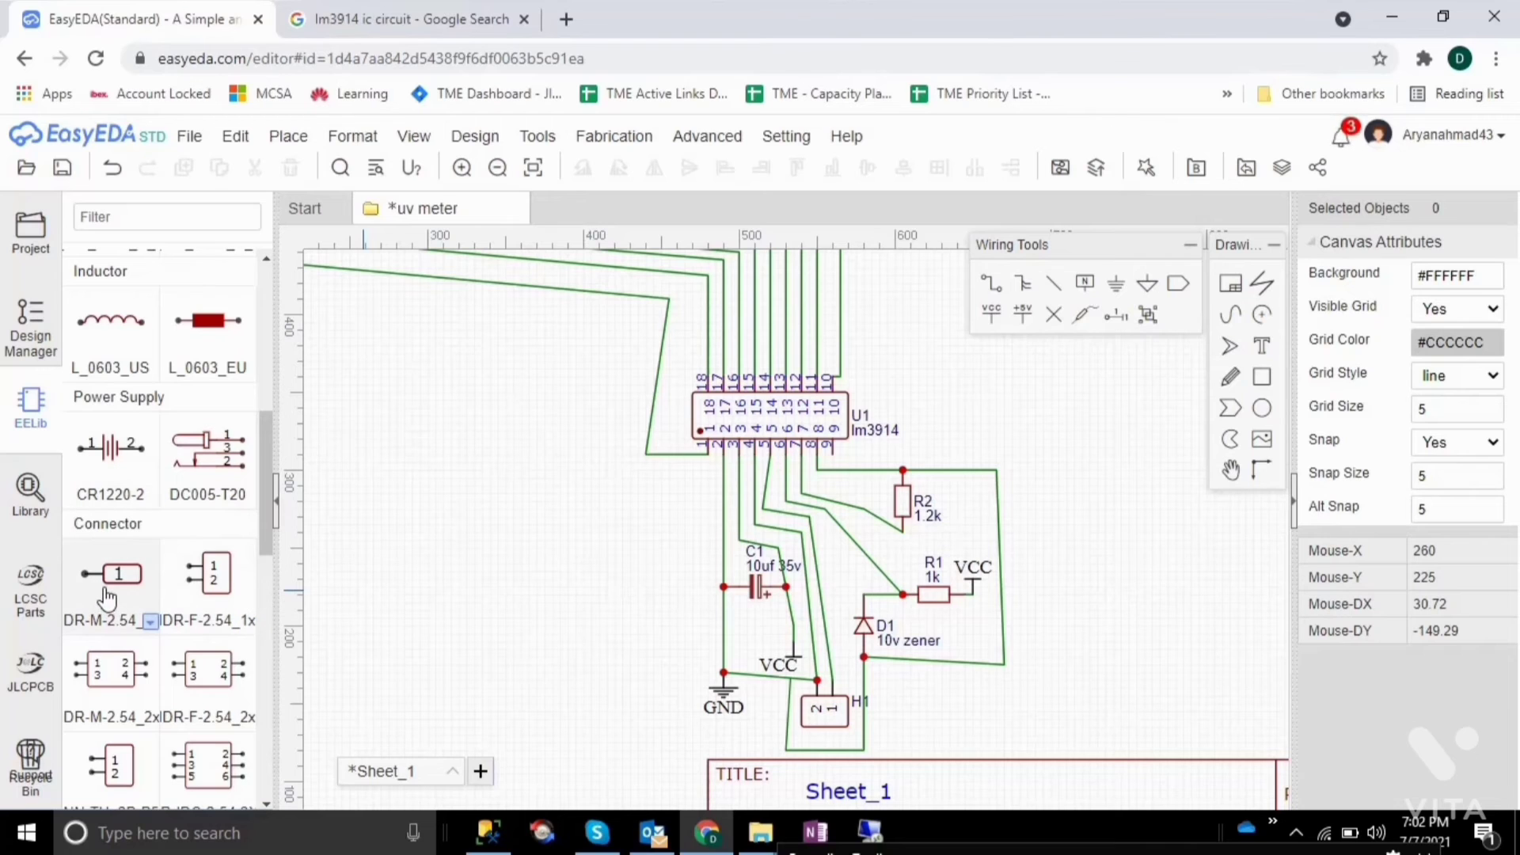
Step: Place header J1 right of the lm3914 and delete its HDR-M-2.54_1x1 label
left_click(107, 594)
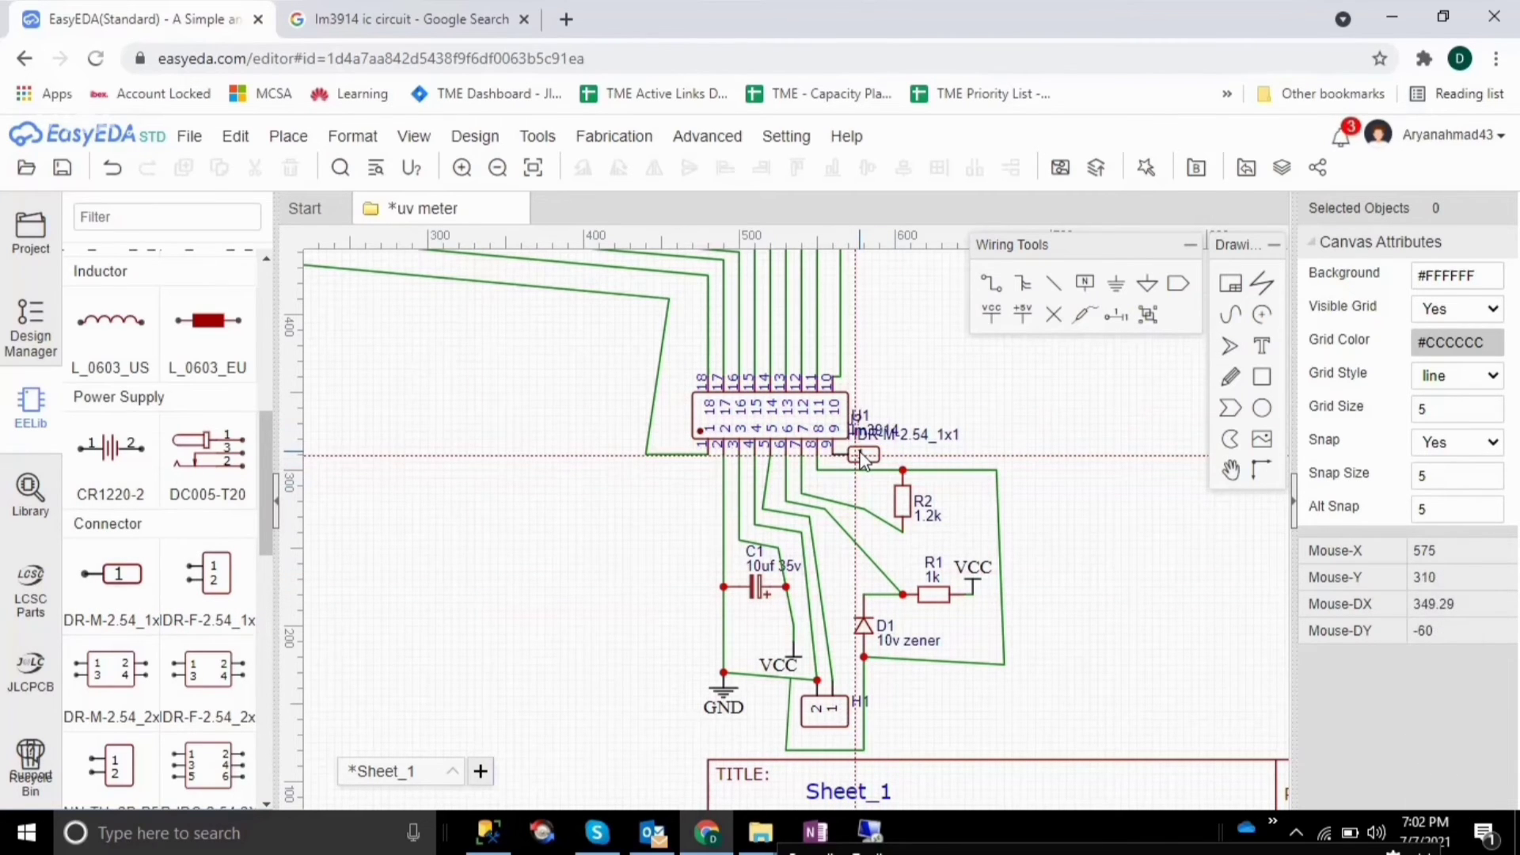
left_click(865, 460)
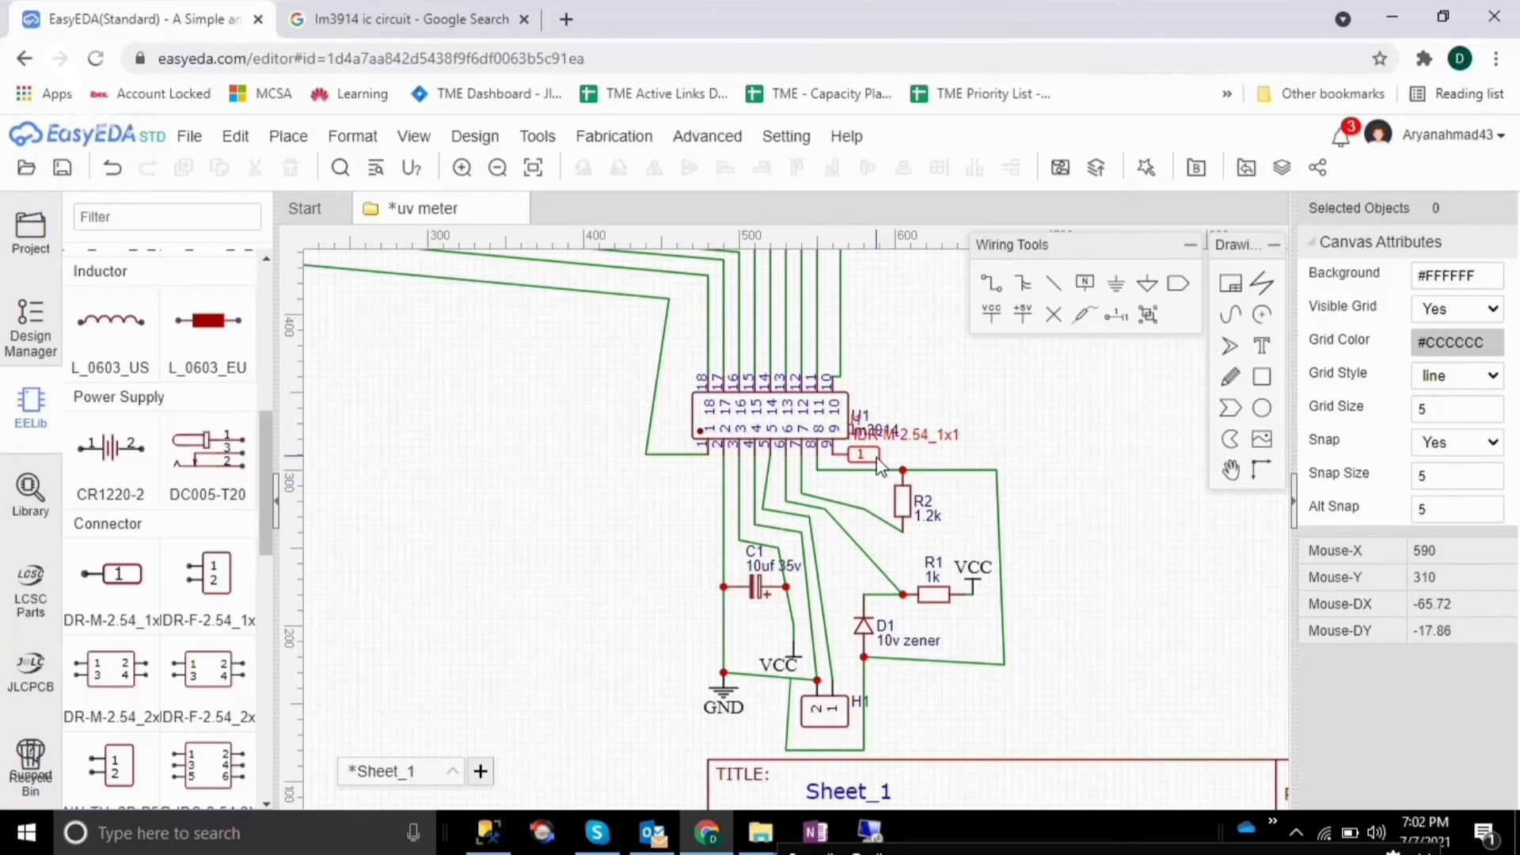
left_click_drag(867, 457, 947, 456)
left_click(1001, 442)
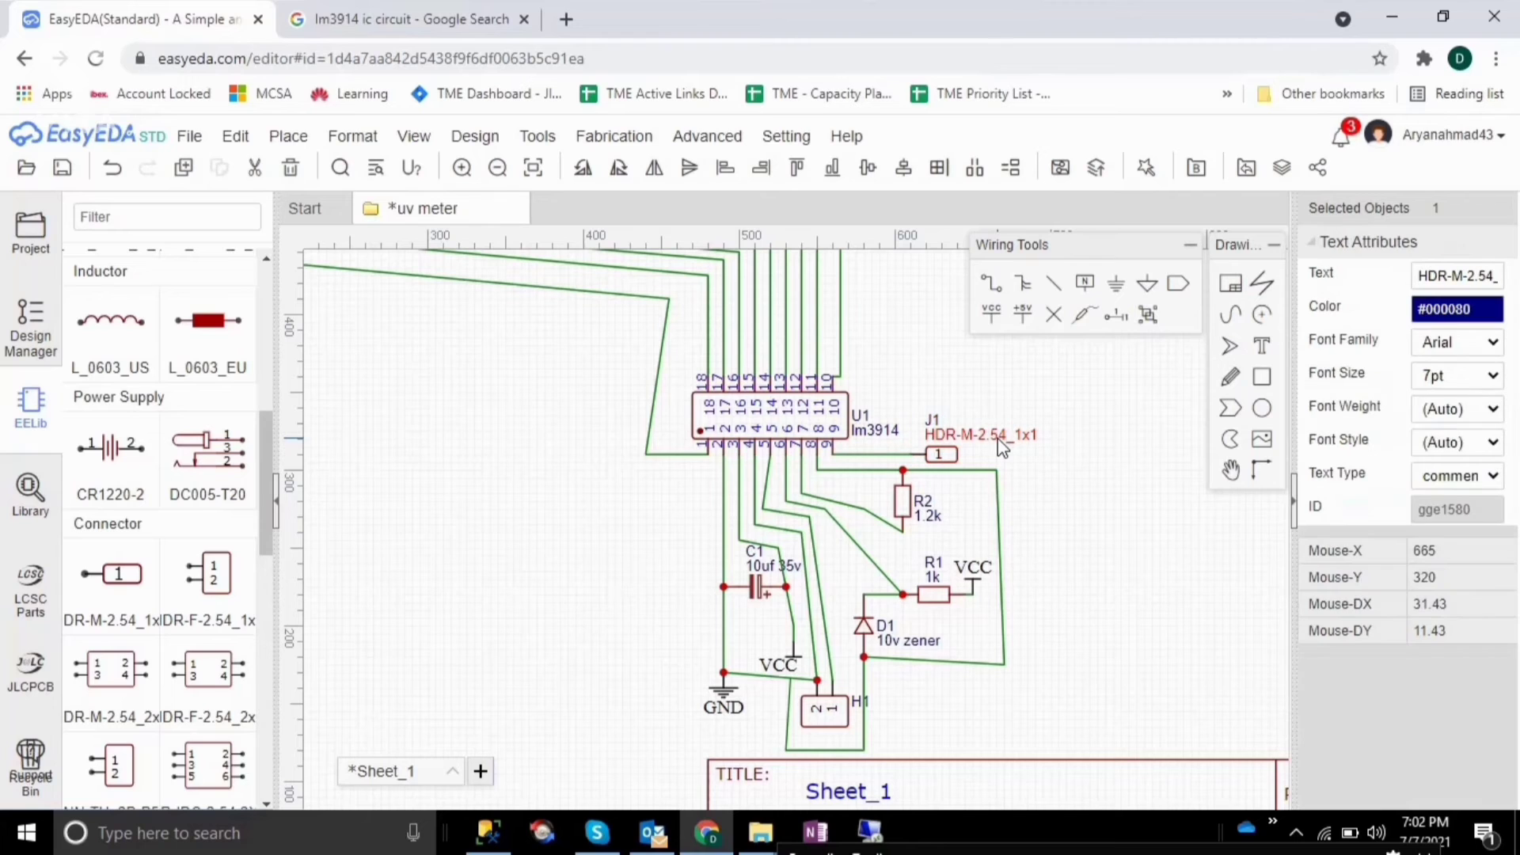
key("Delete")
Step: Save the uv meter schematic and go back to the reference circuit images
left_click(936, 428)
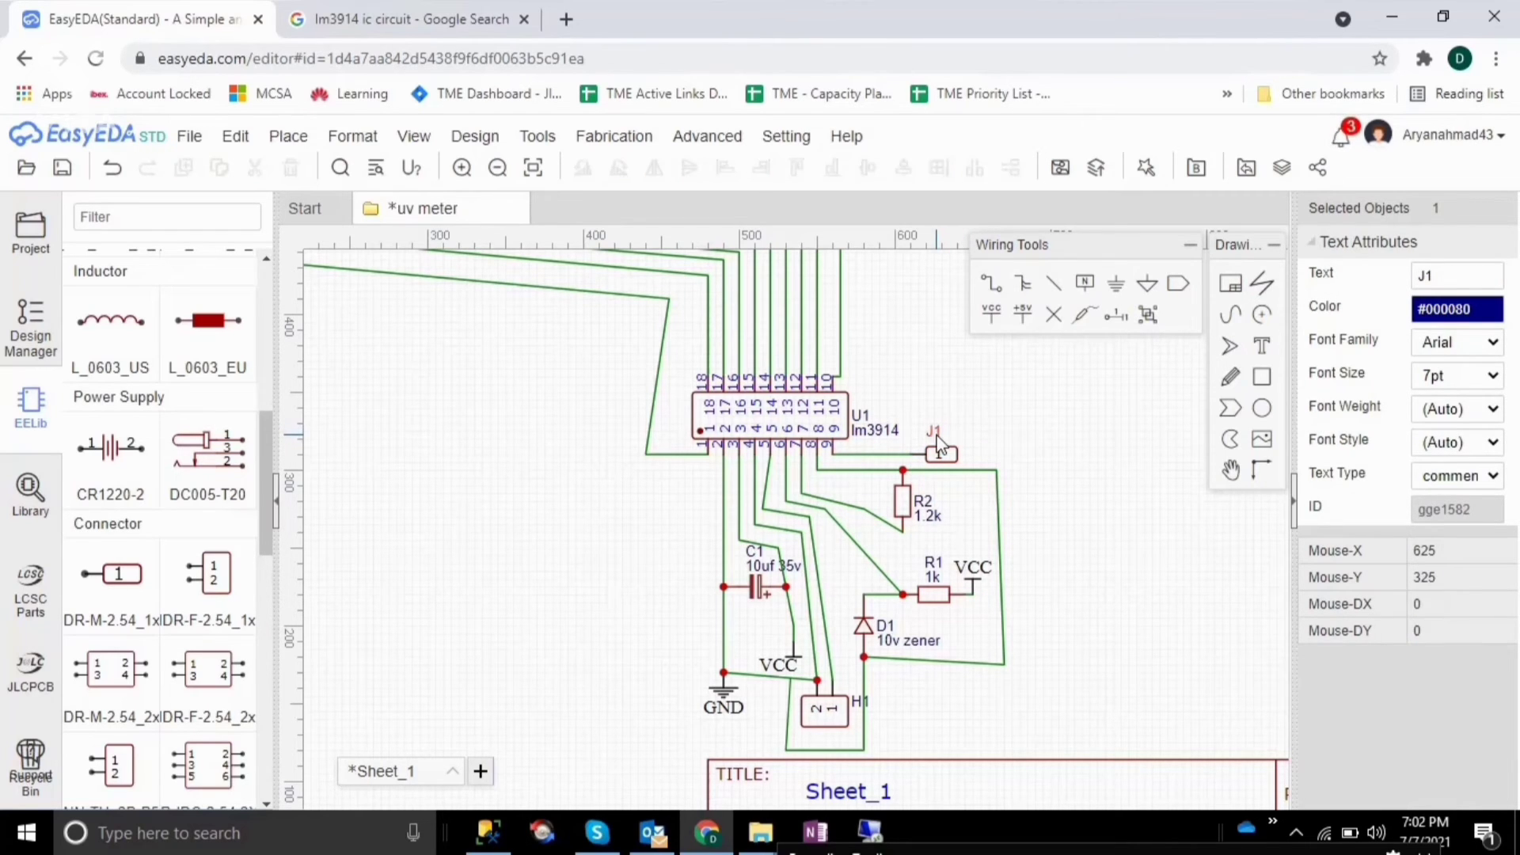
left_click(736, 556)
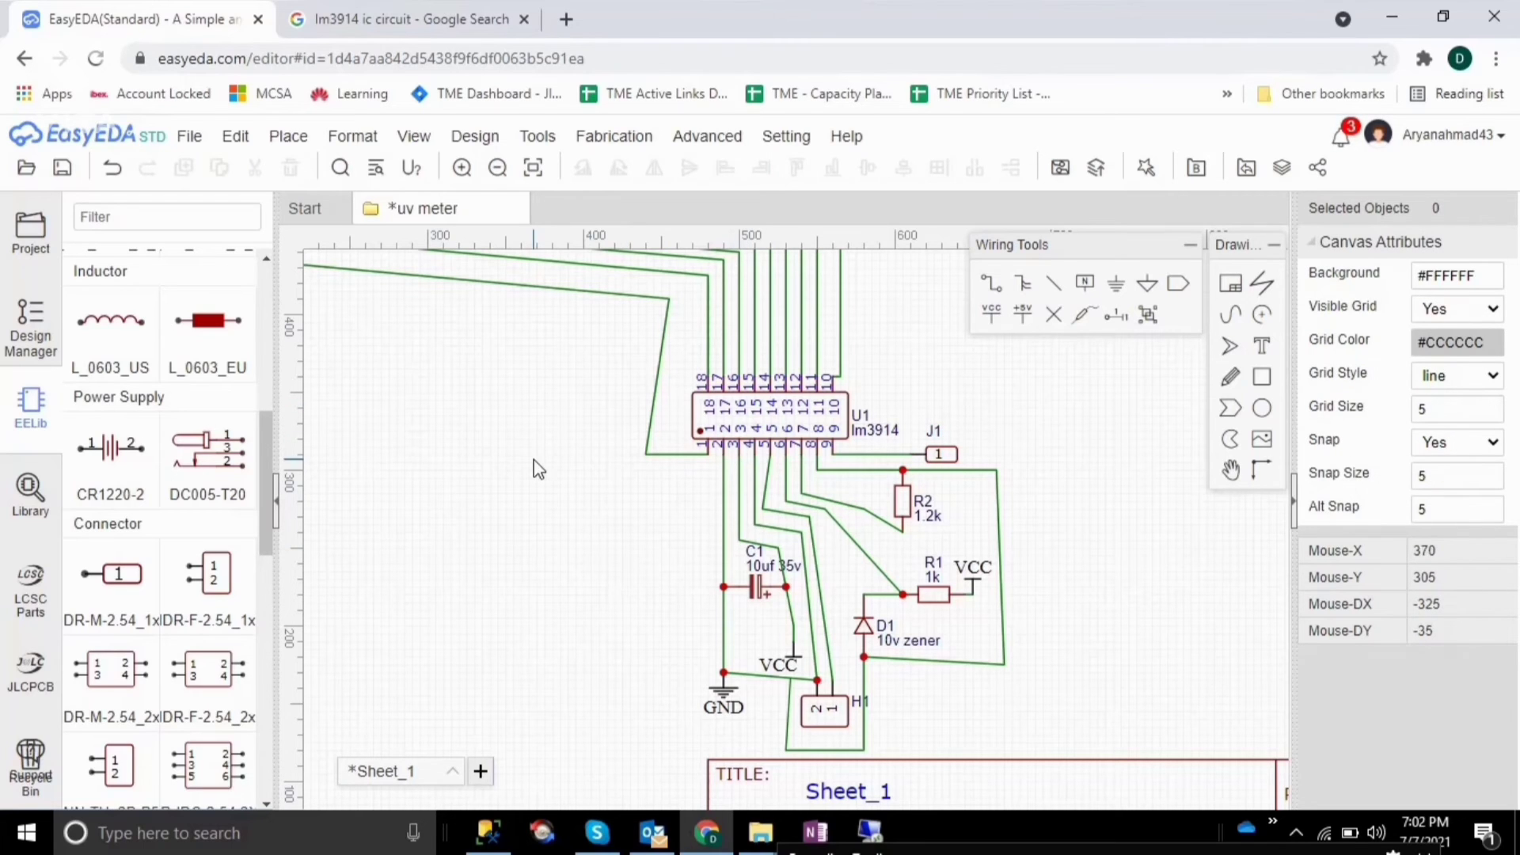
left_click(65, 171)
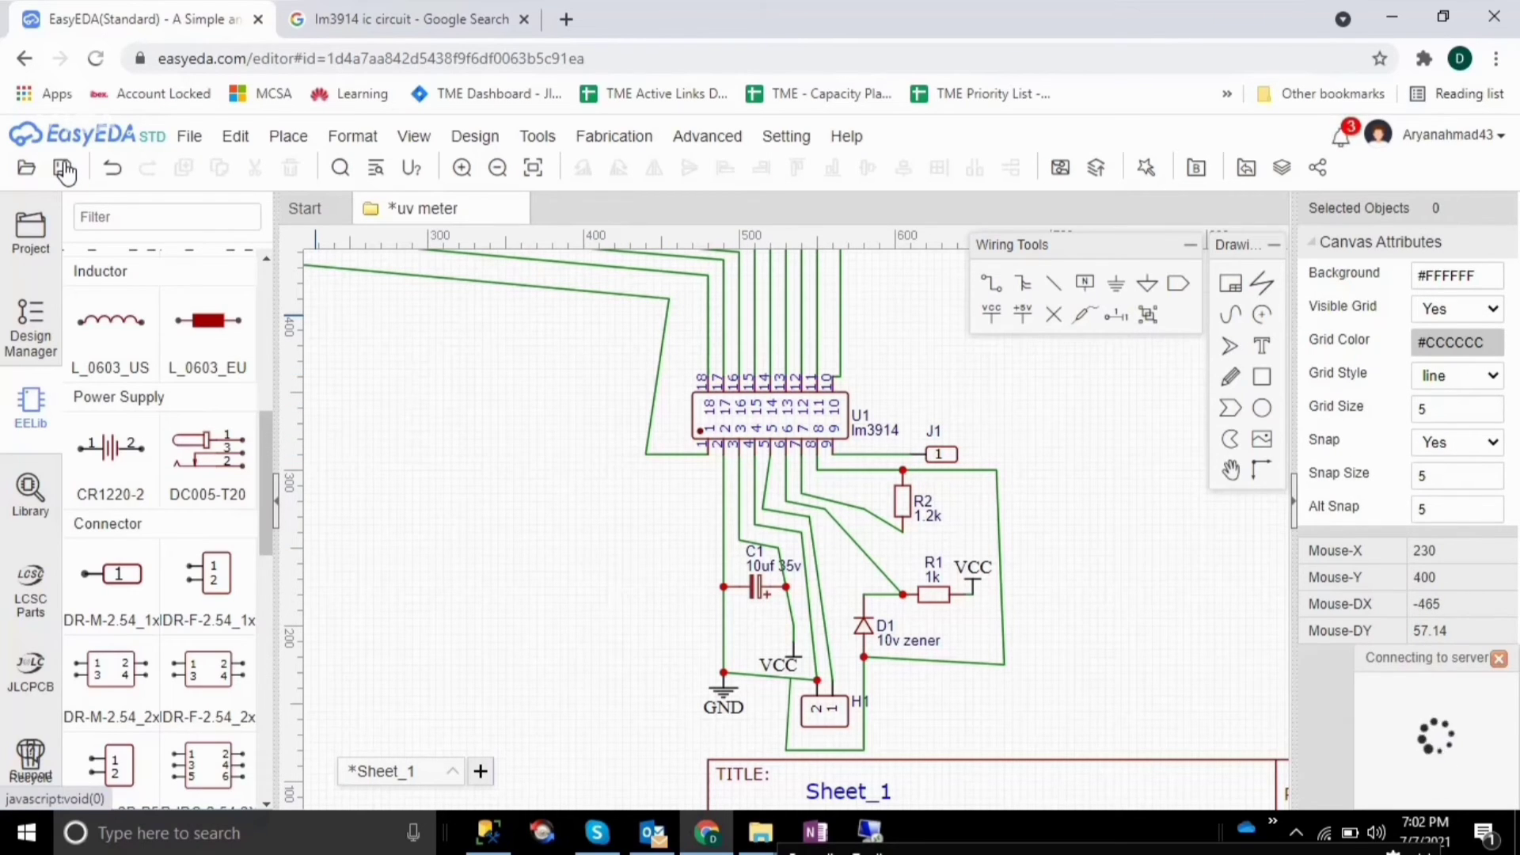
left_click(279, 9)
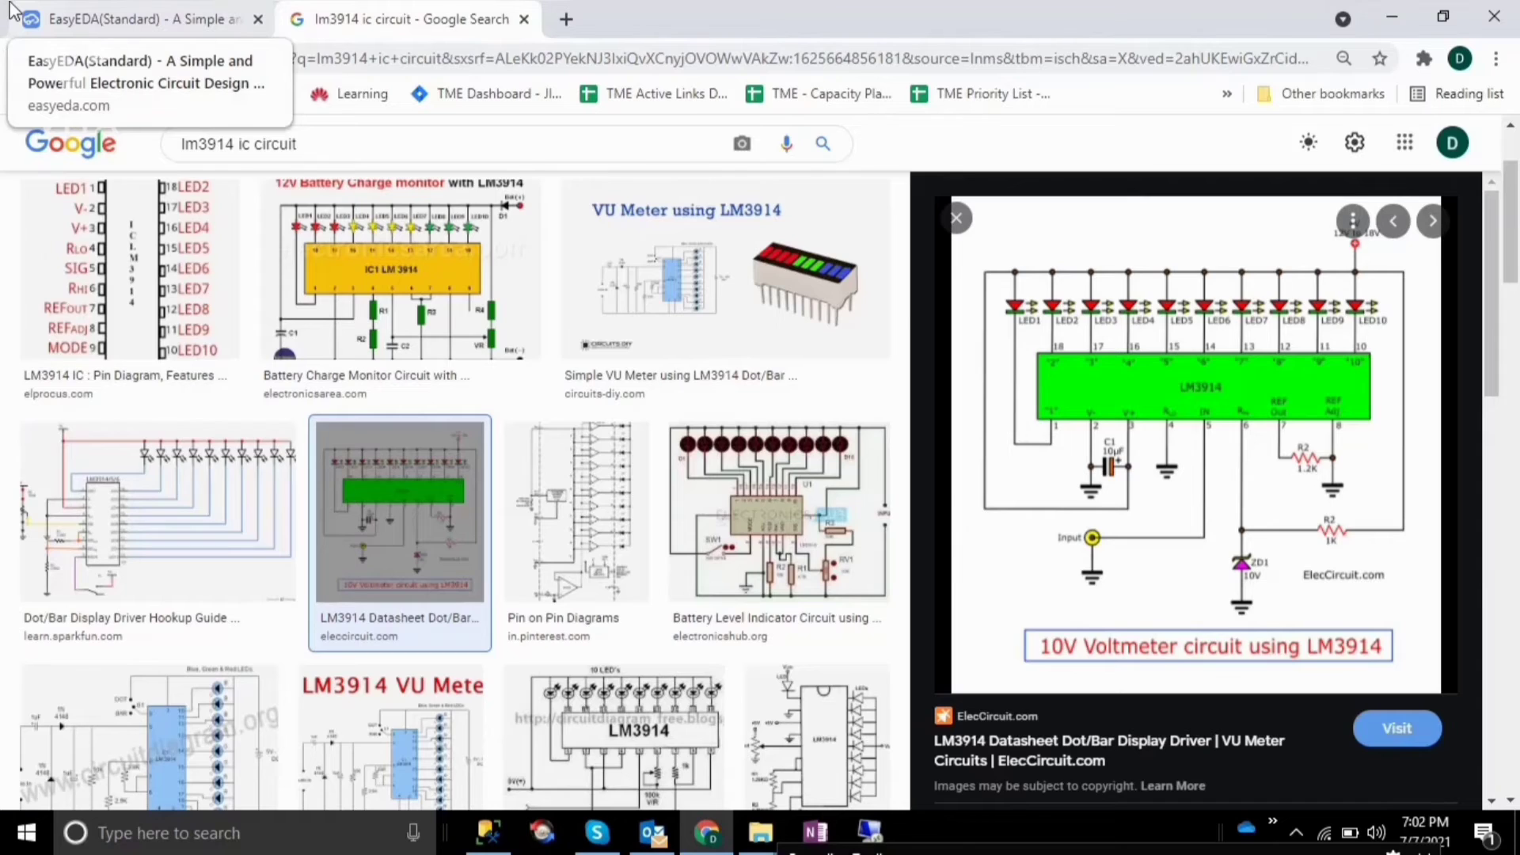
Step: Return to the EasyEDA schematic after viewing the ElecCircuit LM3914 image
left_click(14, 11)
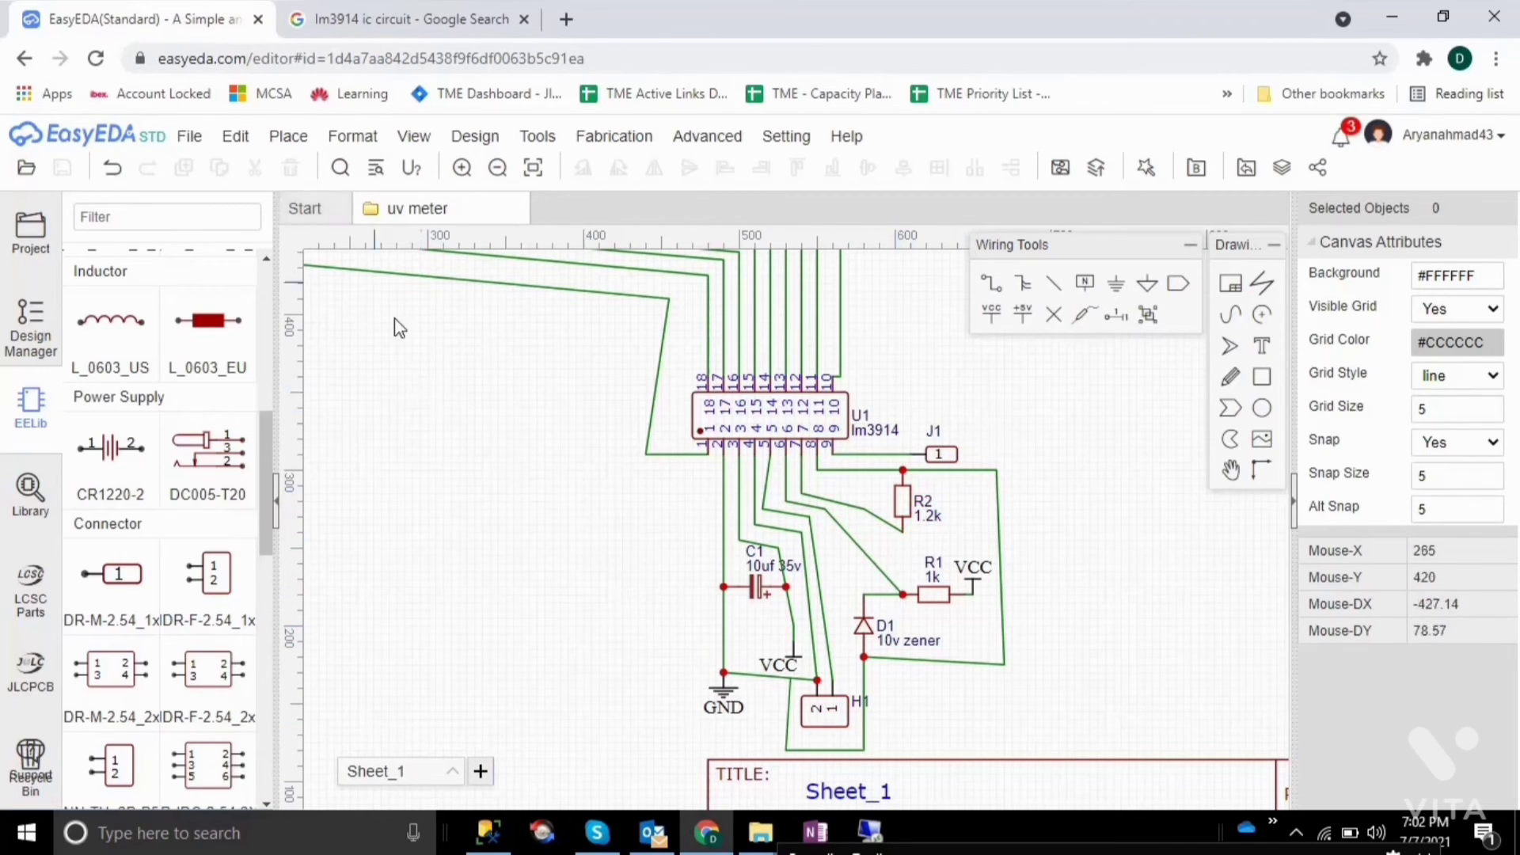
Step: Pan the schematic to the LED1–LED11 row and bring up the Design menu
left_click(473, 135)
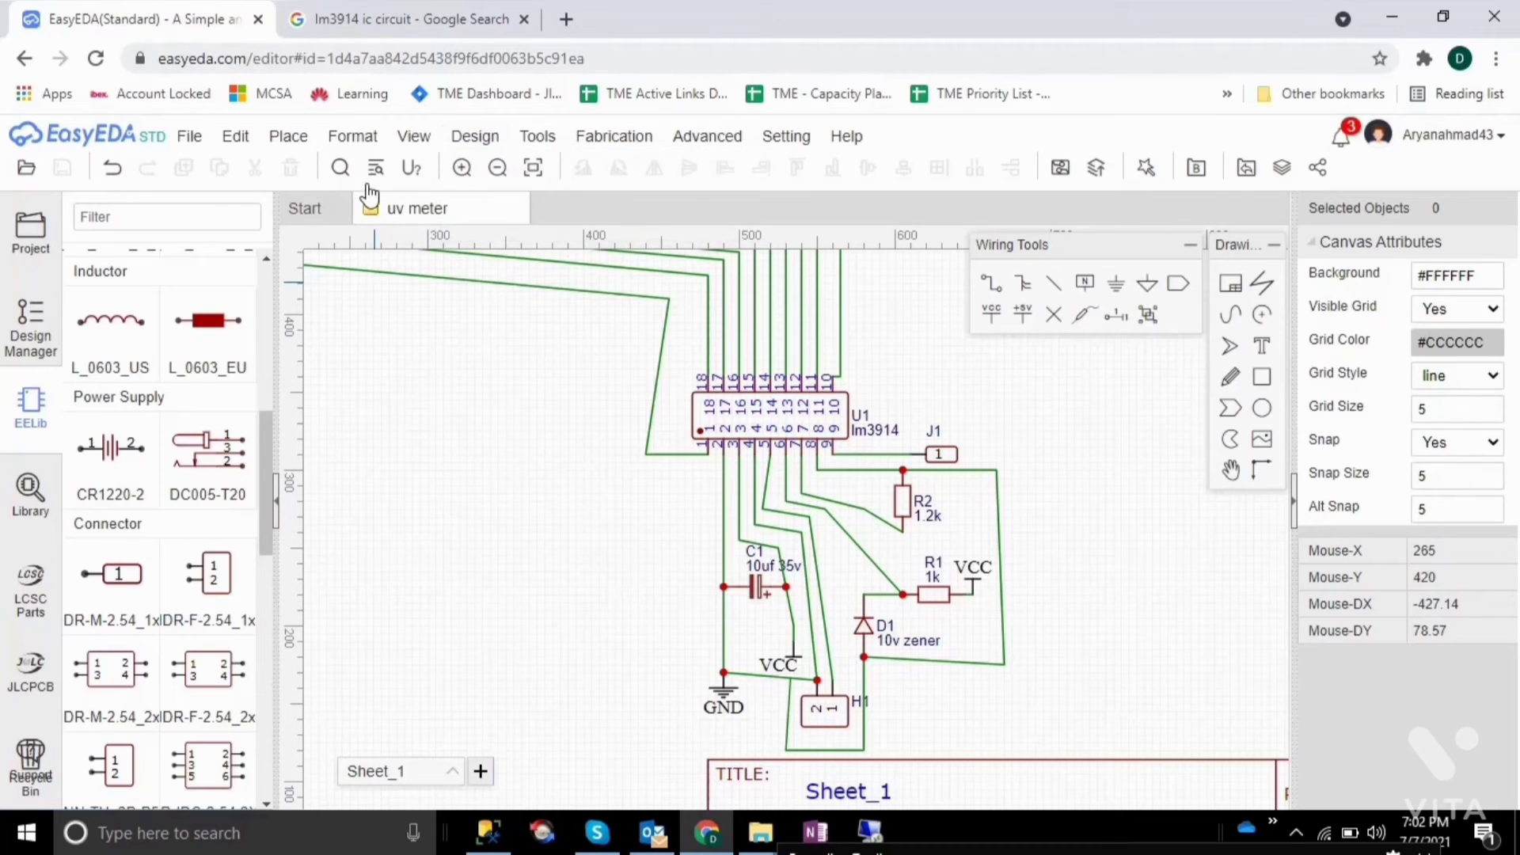
left_click(473, 135)
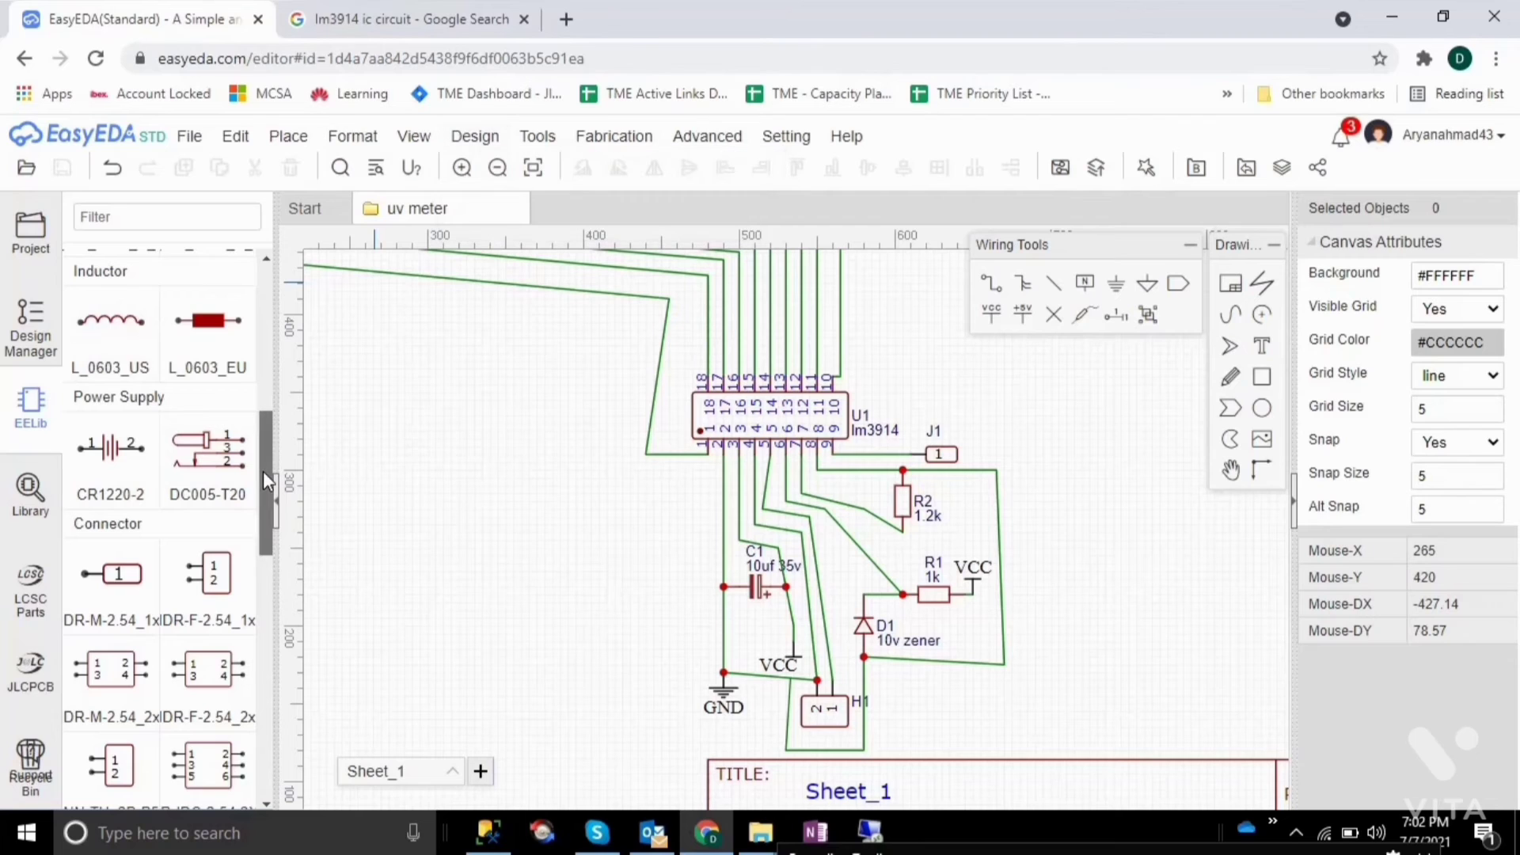
left_click_drag(262, 472, 271, 301)
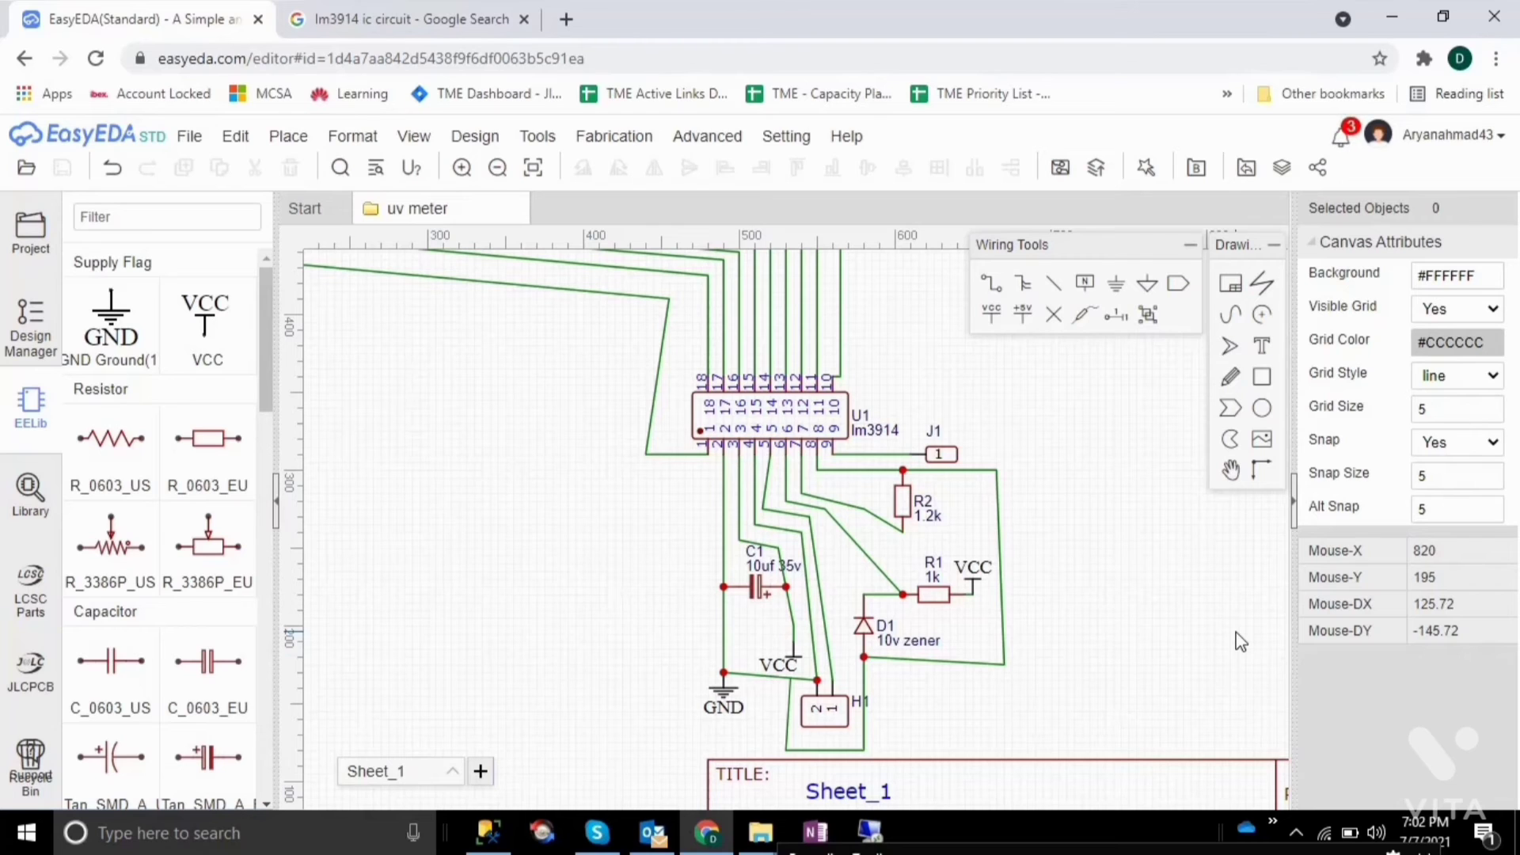
key("Up")
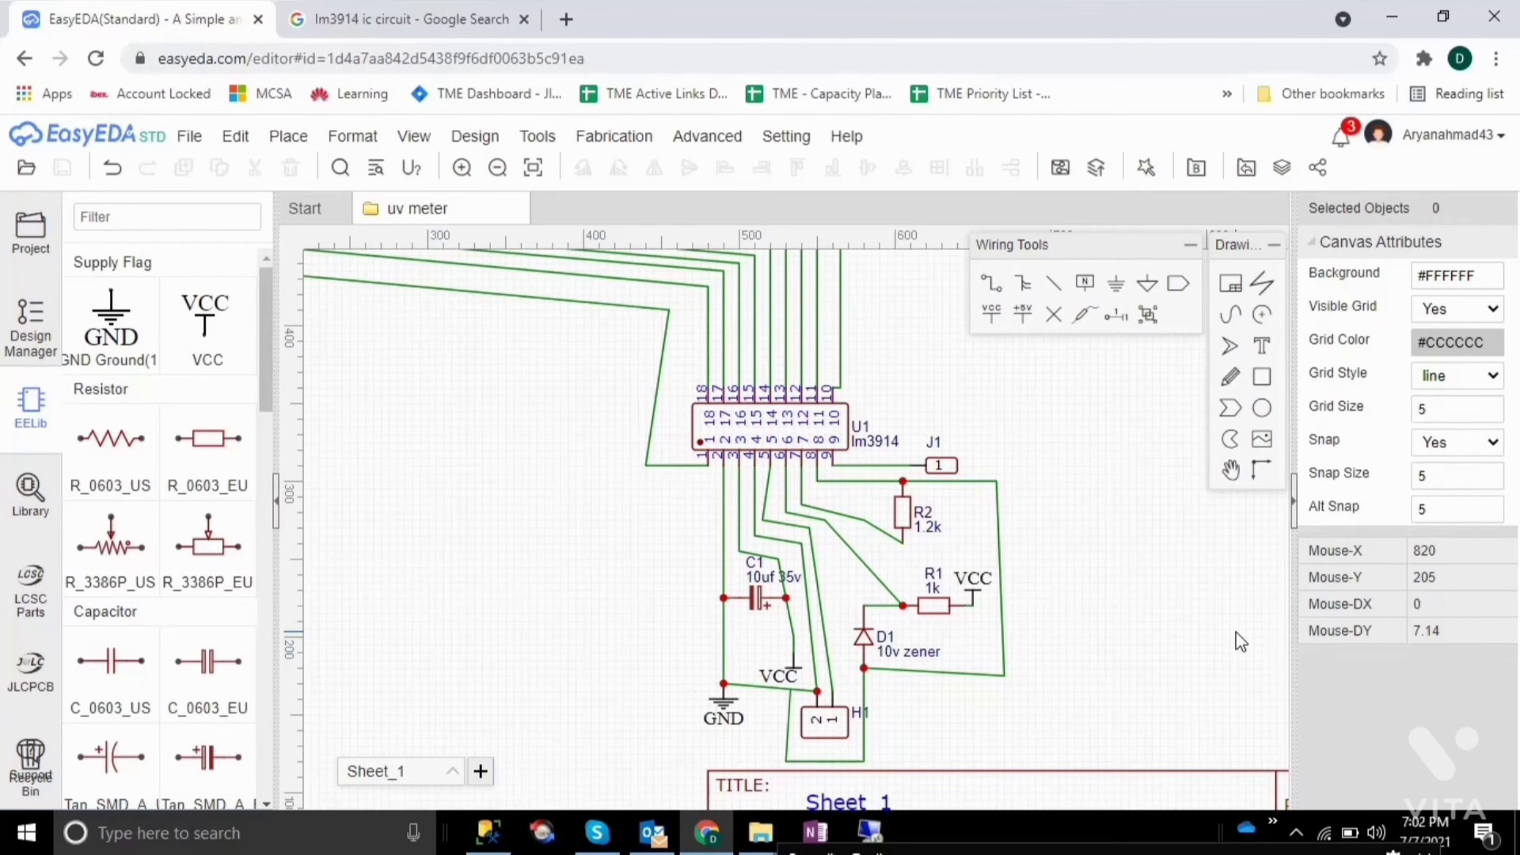
key("Up")
key("Up")
key("Up")
key("Up")
key("Up")
key("Up")
key("Up")
key("Up")
key("Up")
key("Left")
key("Left")
key("Left")
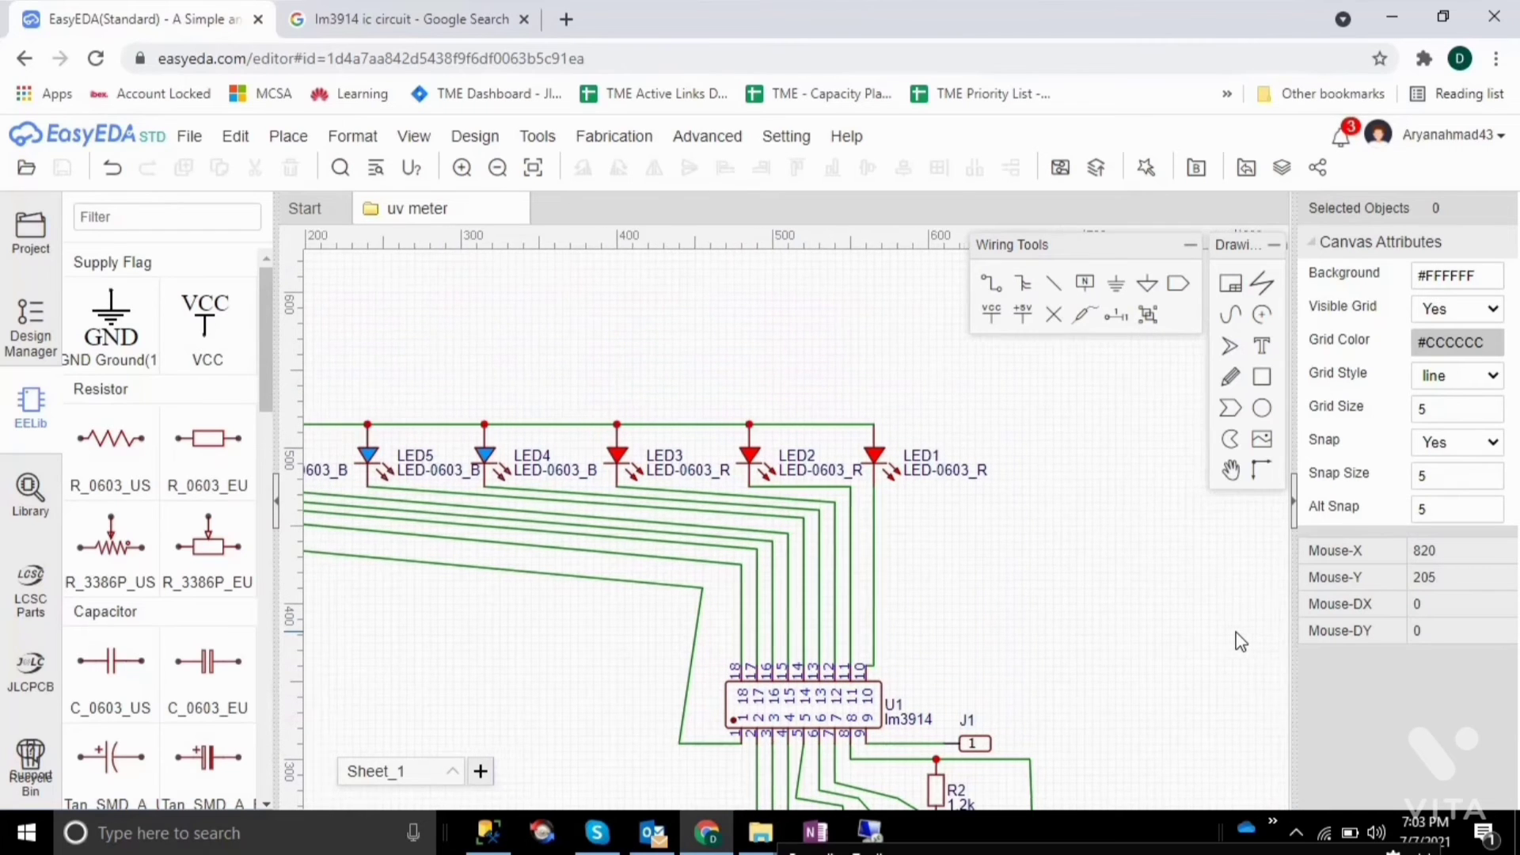
key("Left")
key("Left")
key("Left")
key("Left")
key("Left")
key("Left")
key("Left")
key("Left")
key("Left")
key("Left")
key("Left")
key("Left")
key("Left")
key("Left")
key("Left")
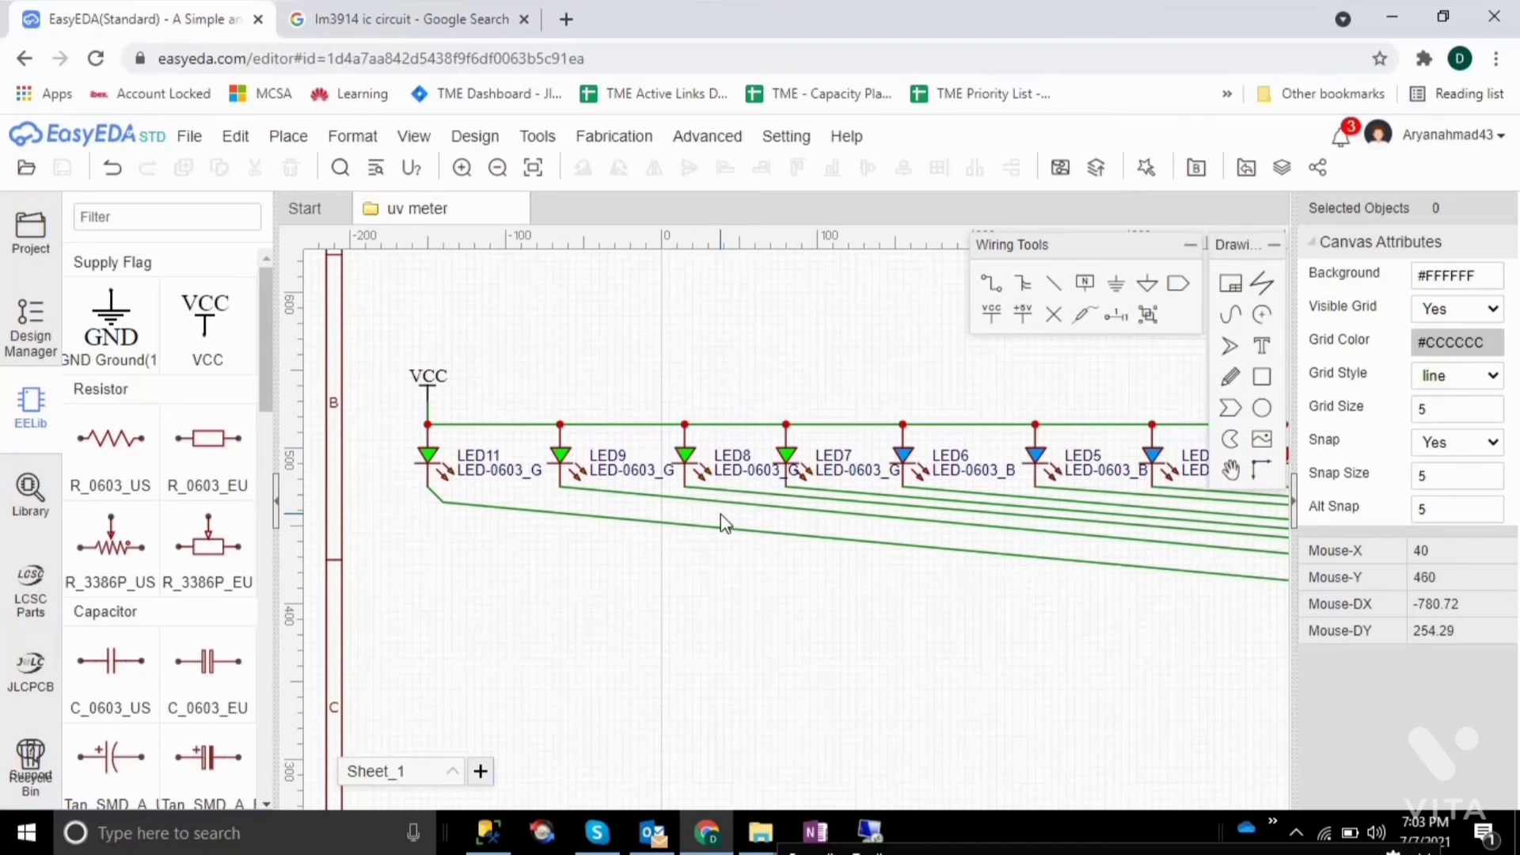
left_click(414, 136)
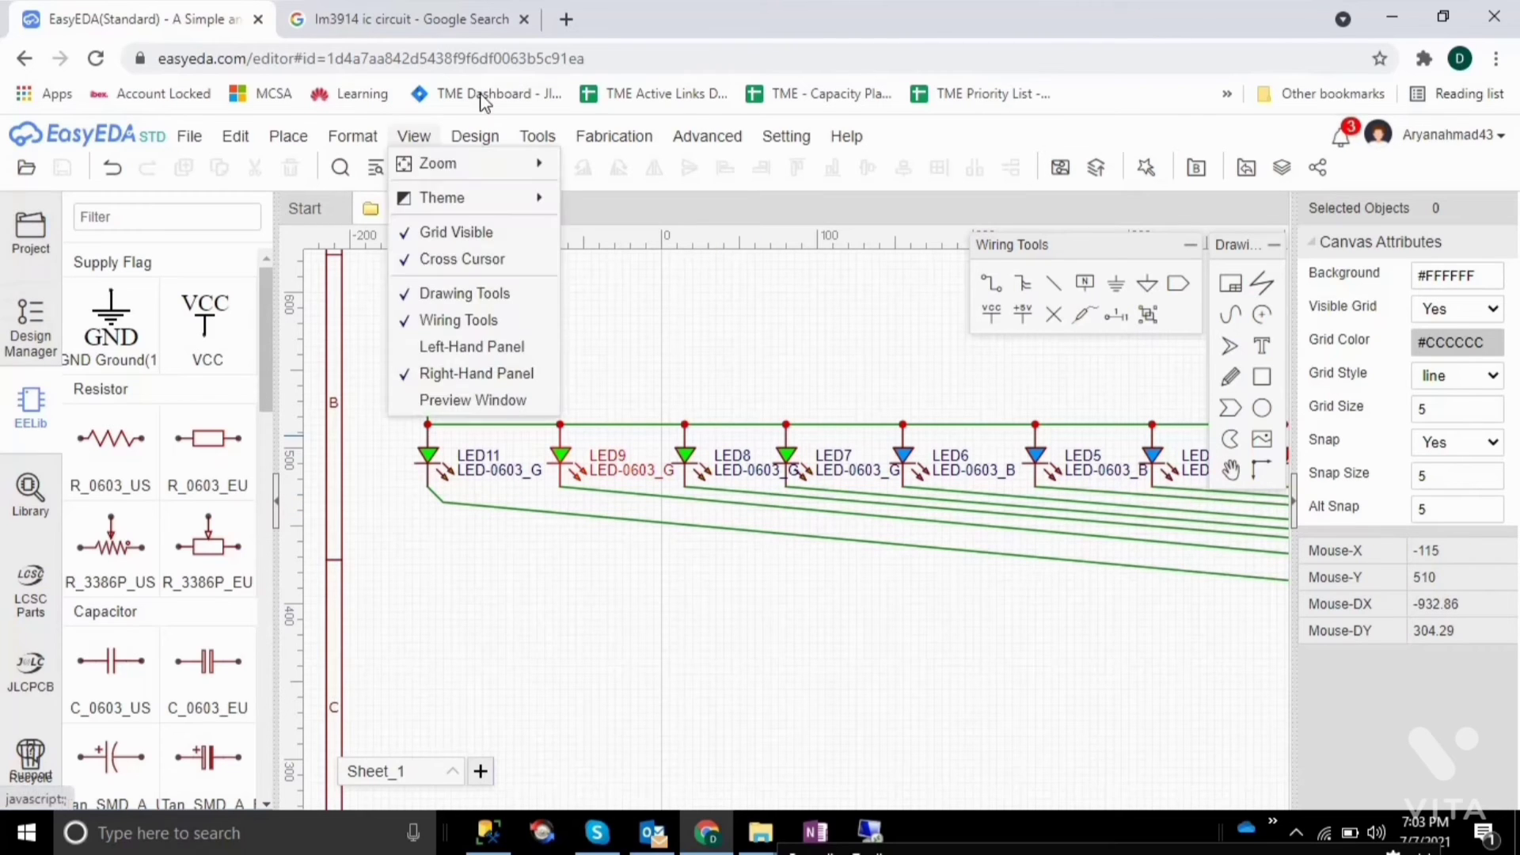
mouse_move(474, 135)
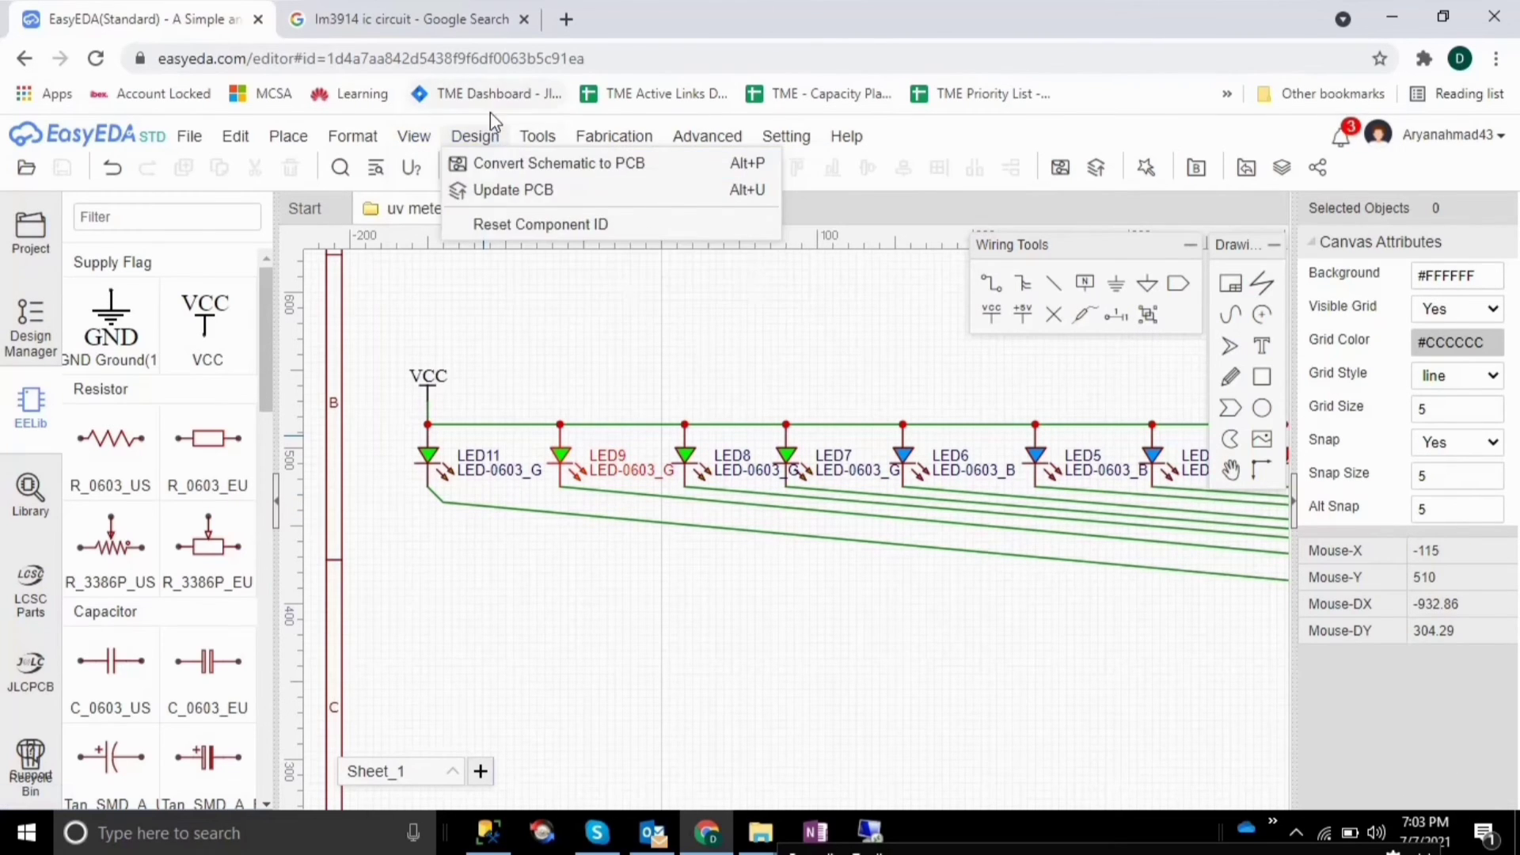
Step: Run Convert Schematic to PCB, then Check Footprints for the lm3914's missing footprint
left_click(514, 168)
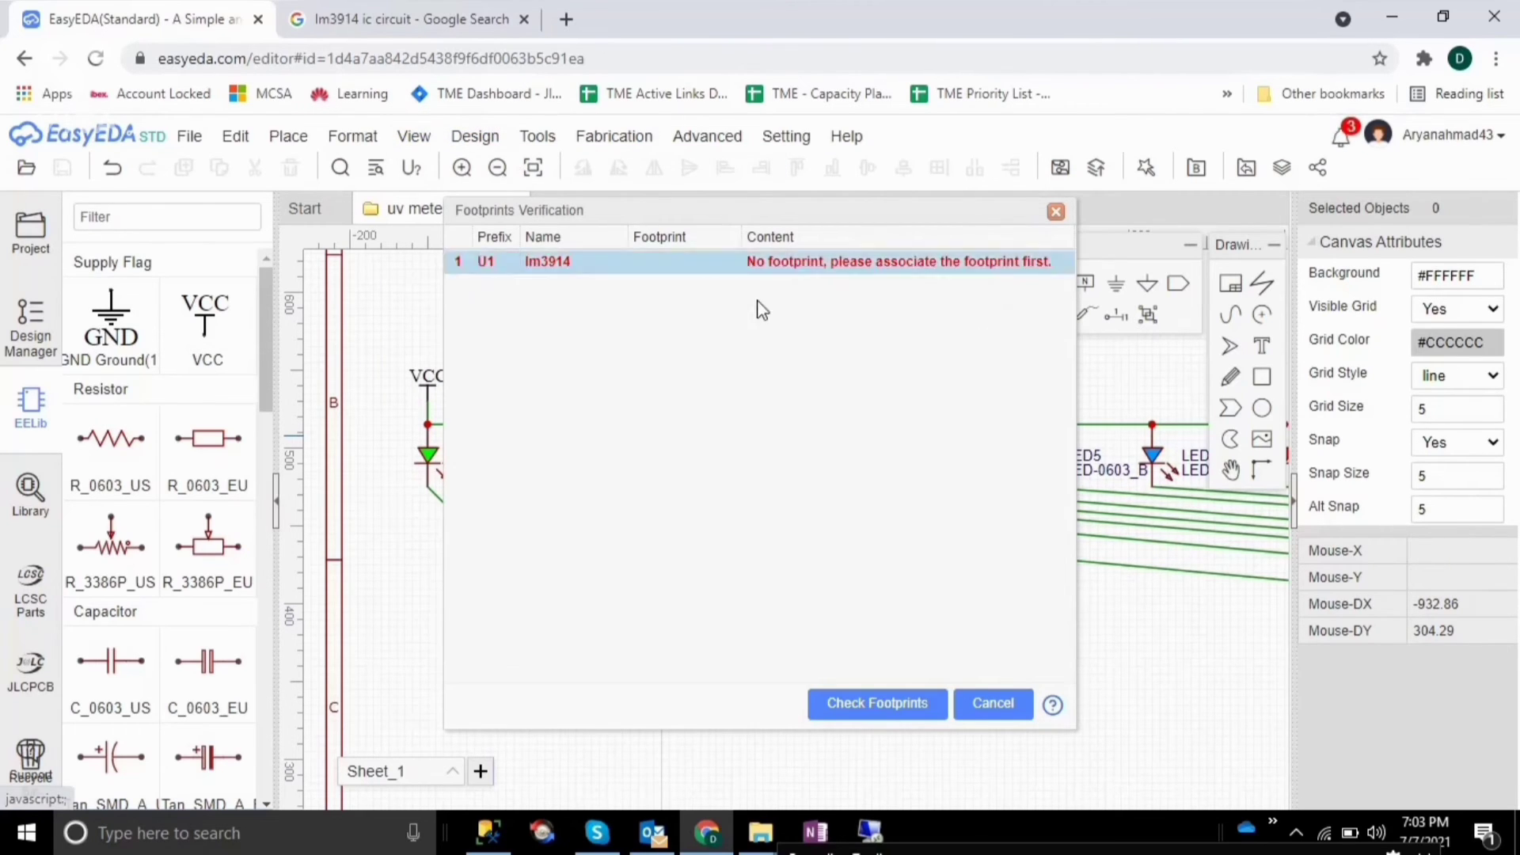
left_click(850, 707)
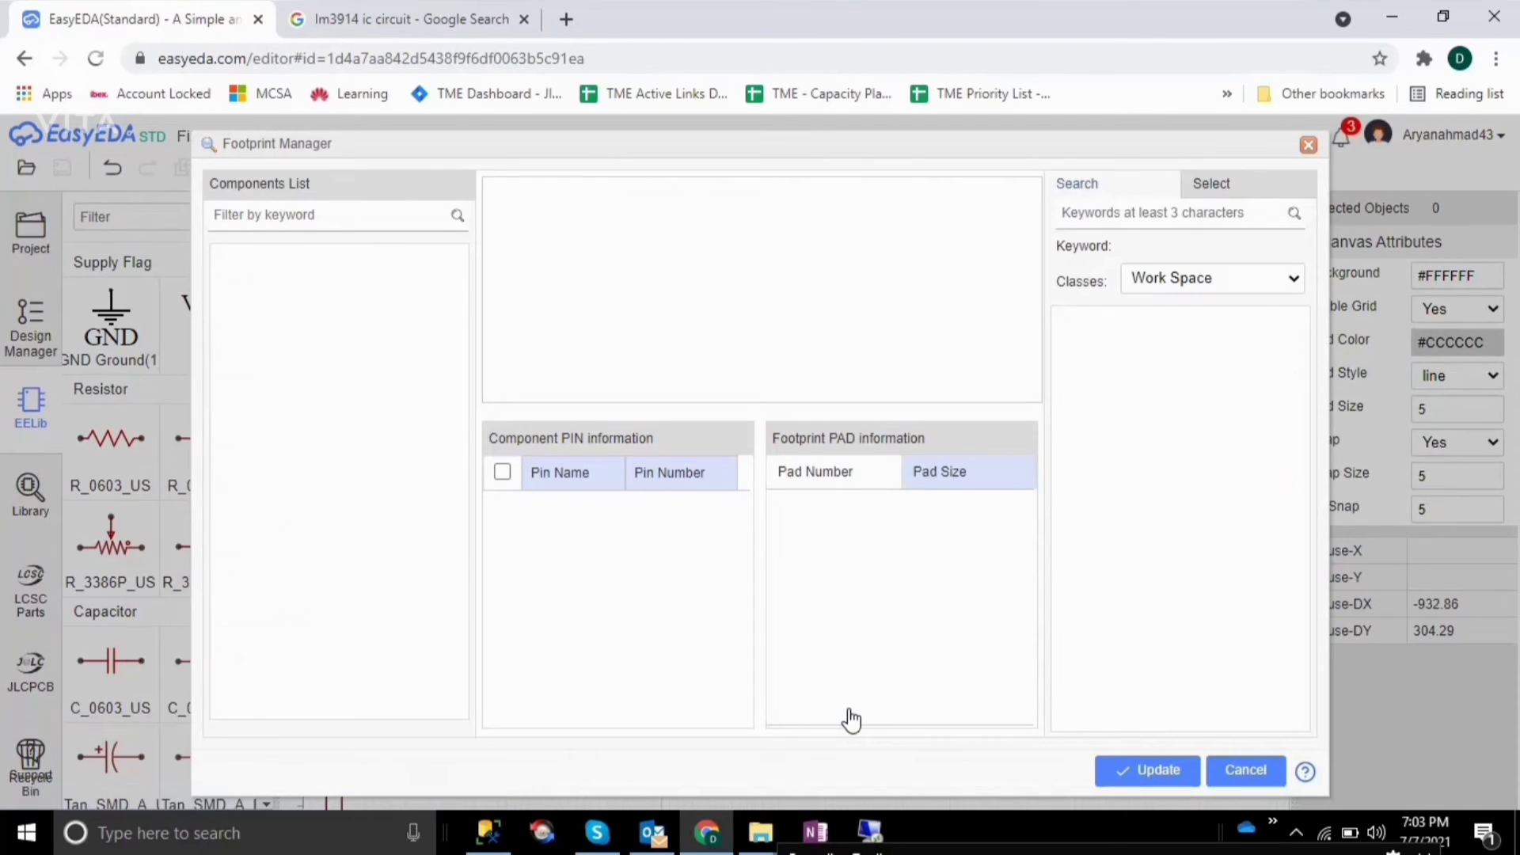
Step: Give resistors R2 and R1 the A-TYPE_L9.5-W5.0-P5.00-RD footprint
left_click(285, 553)
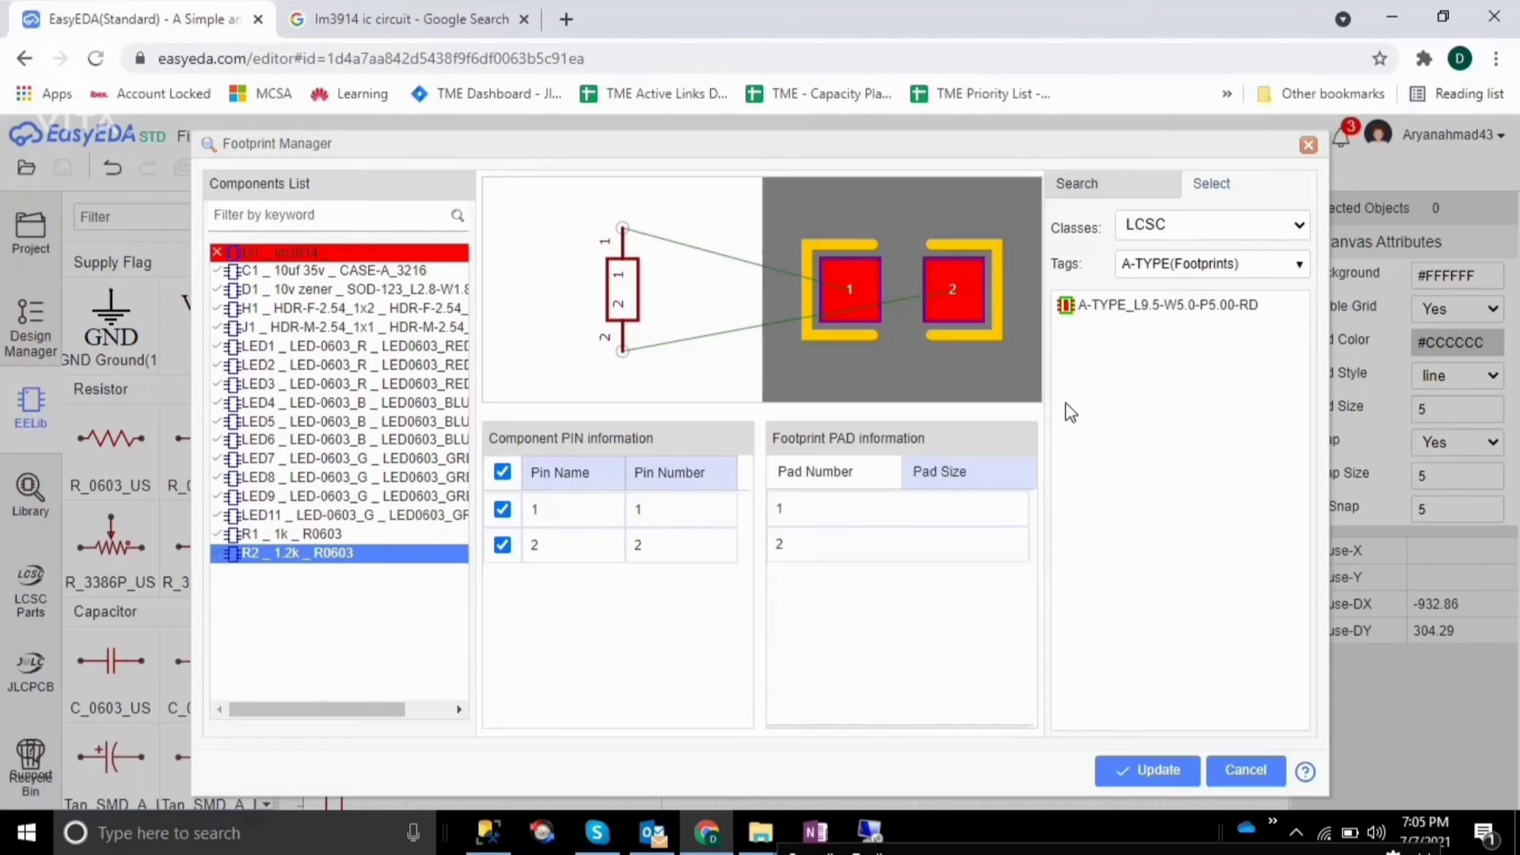
left_click(1115, 306)
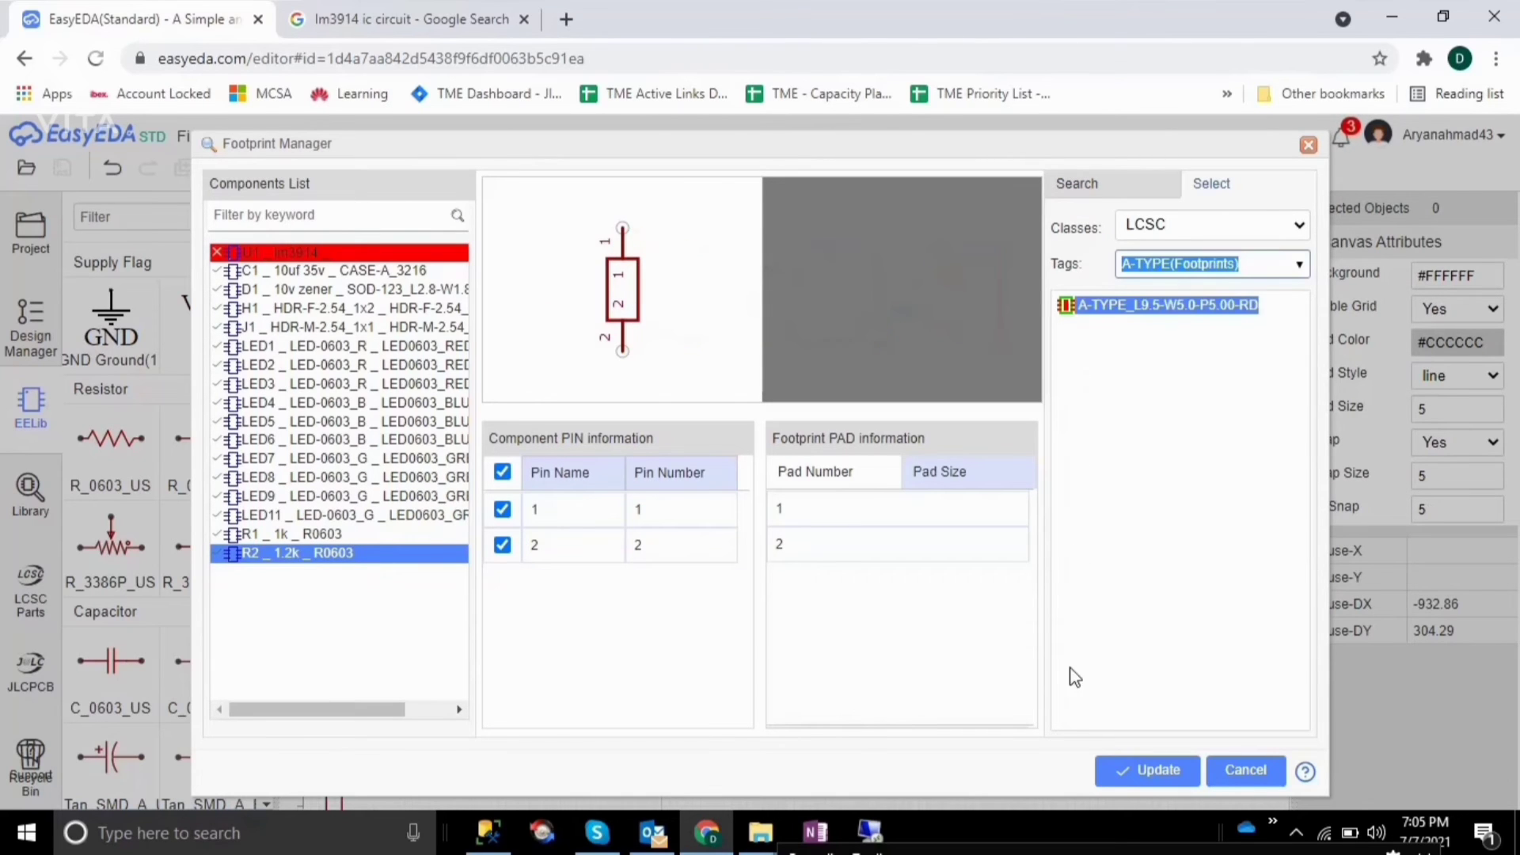
left_click(1131, 769)
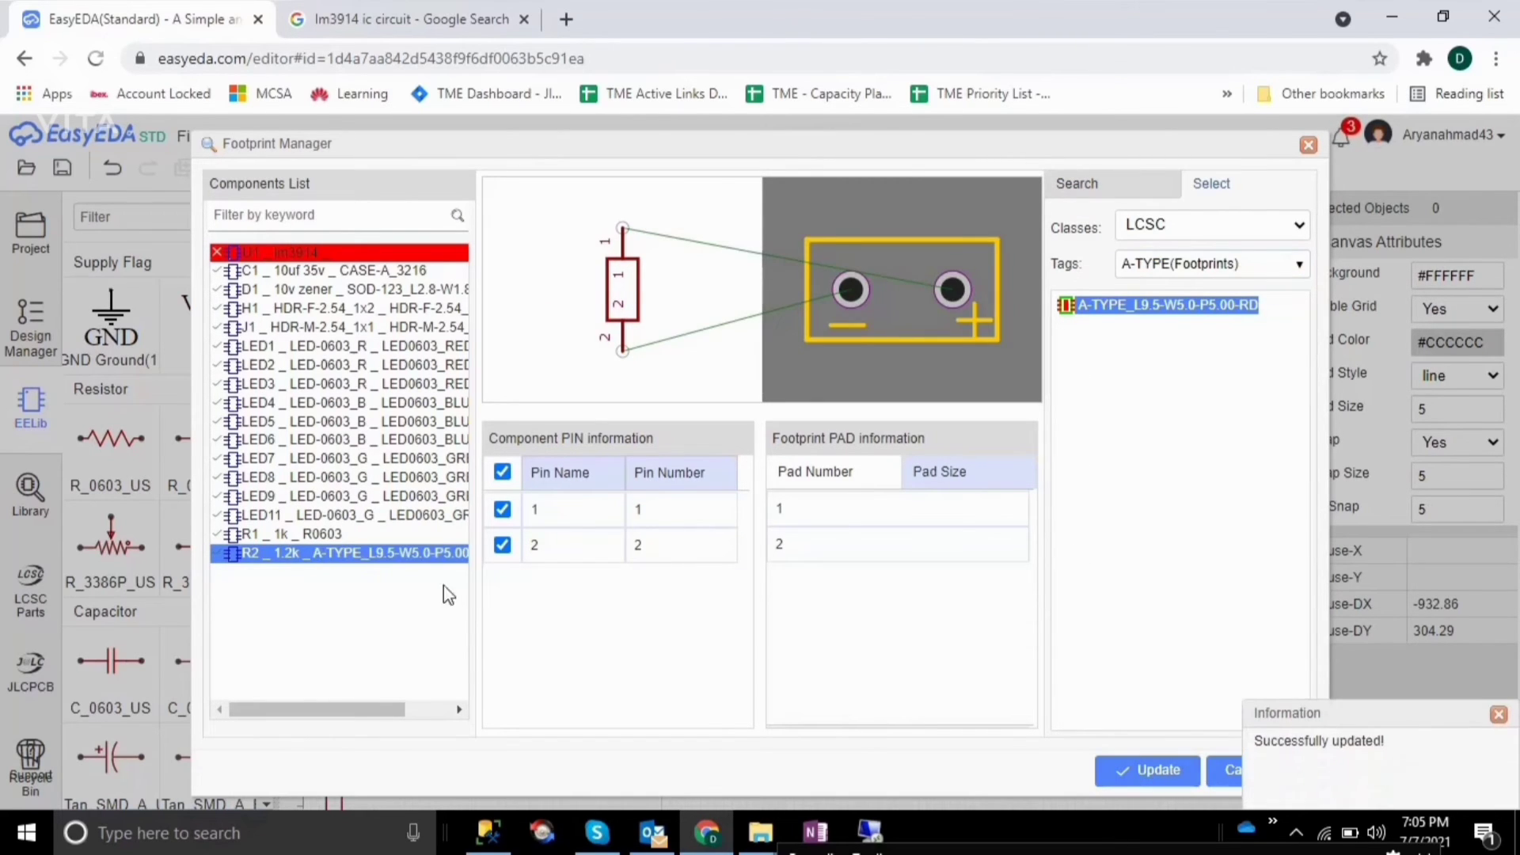
left_click(371, 534)
left_click(1070, 311)
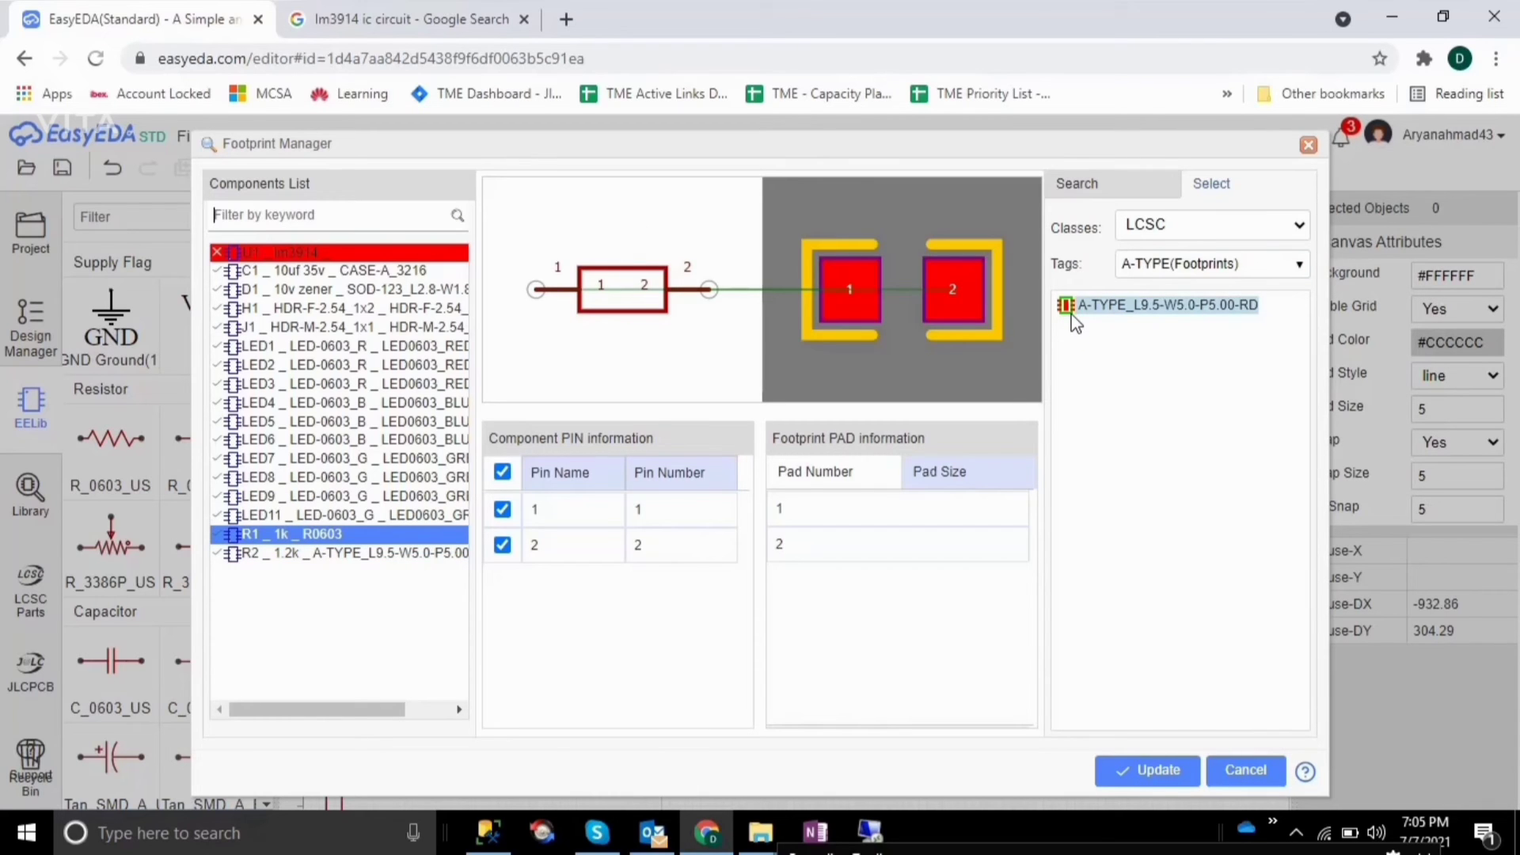
left_click(1128, 772)
Step: Assign the A-TYPE_L9.5-W5.0-P5.00-RD footprint to LED11 and LED9
left_click(332, 516)
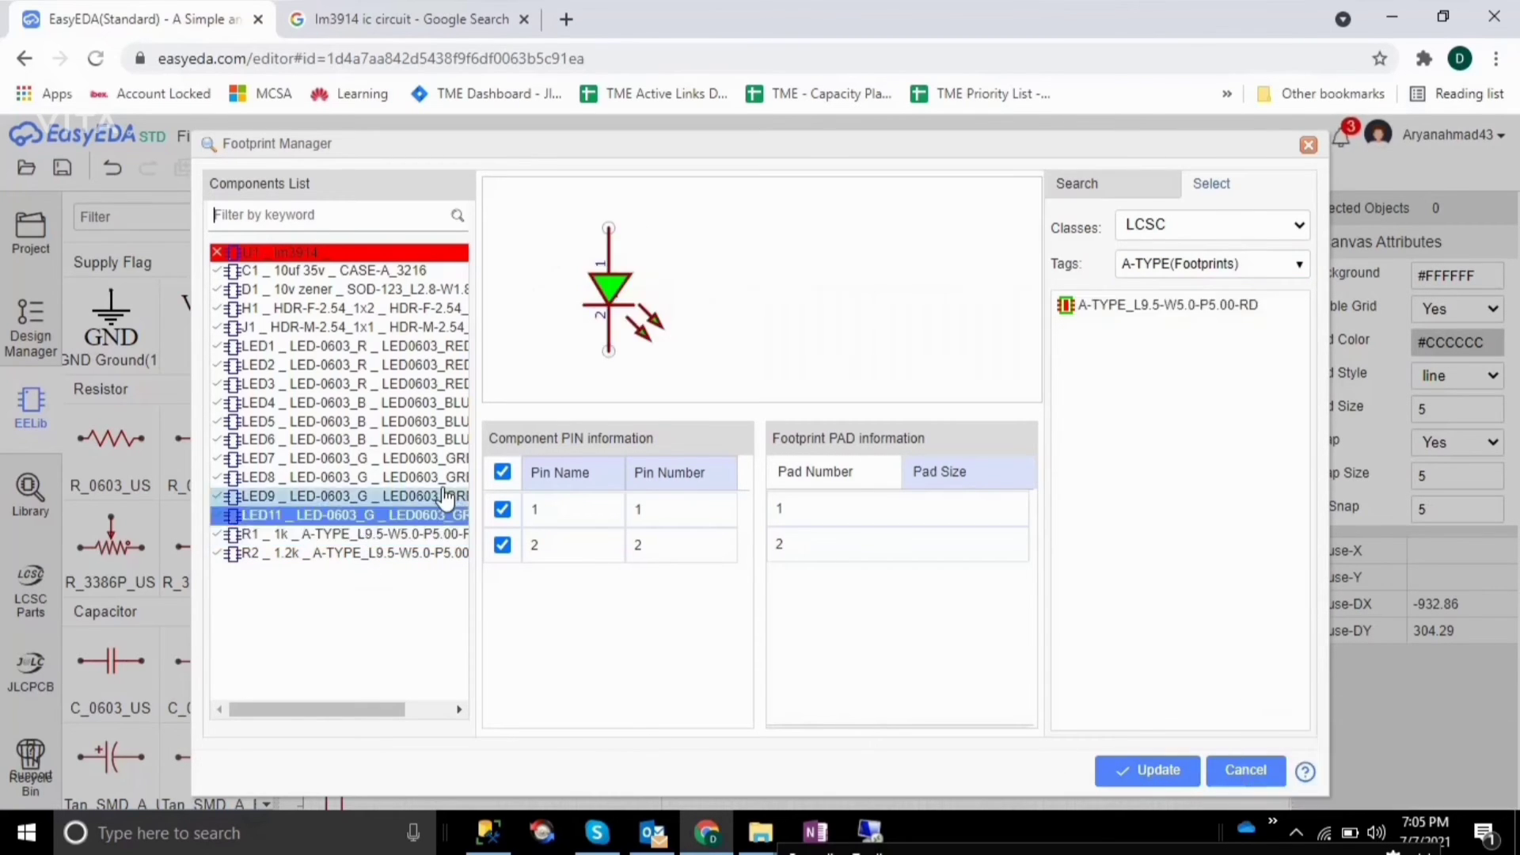
left_click(1130, 312)
left_click(1137, 770)
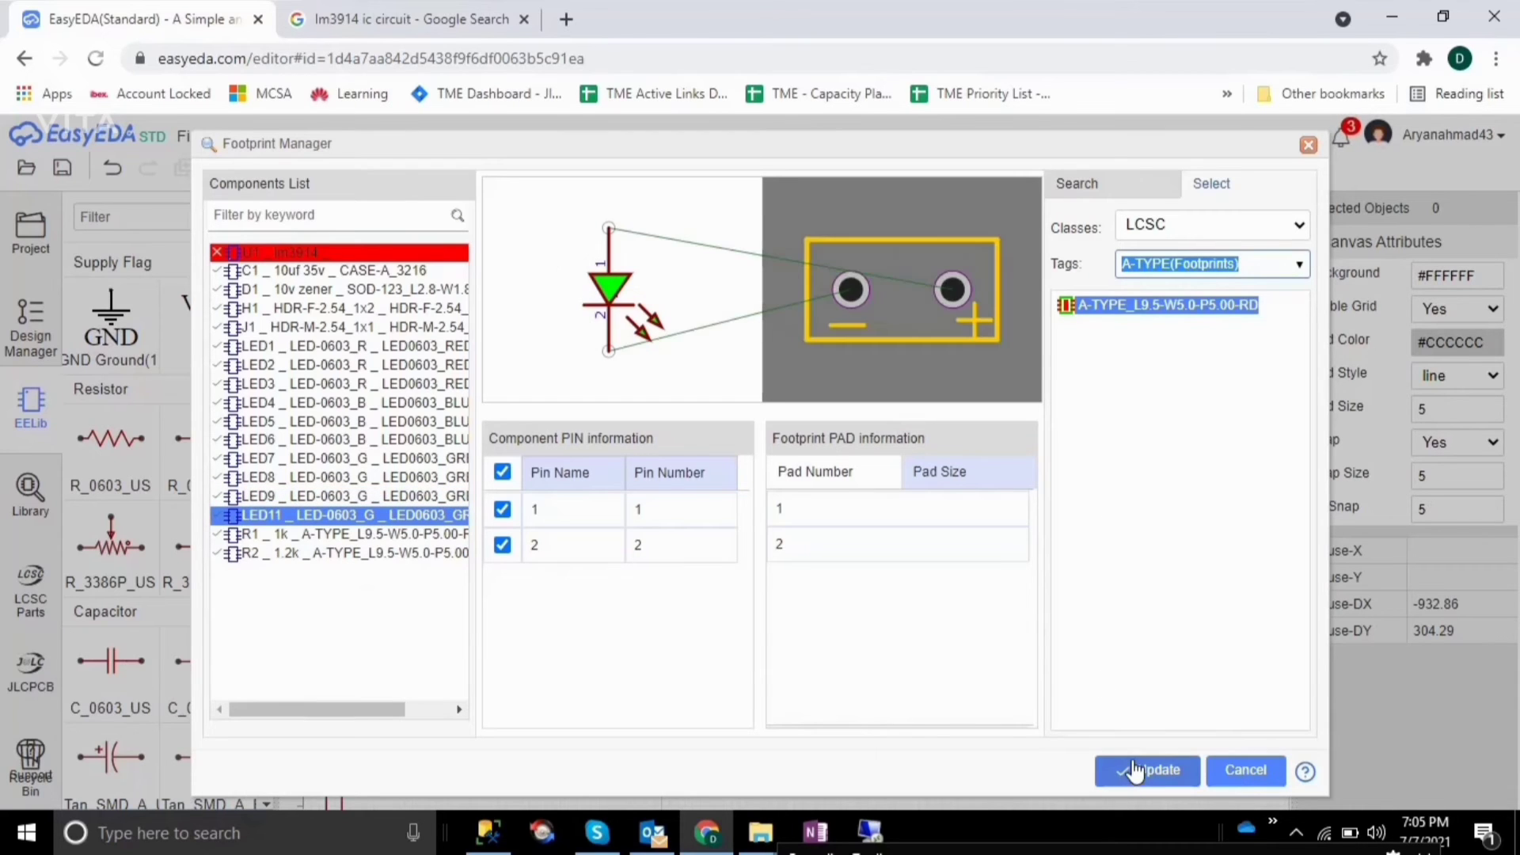
left_click(268, 496)
left_click(1176, 304)
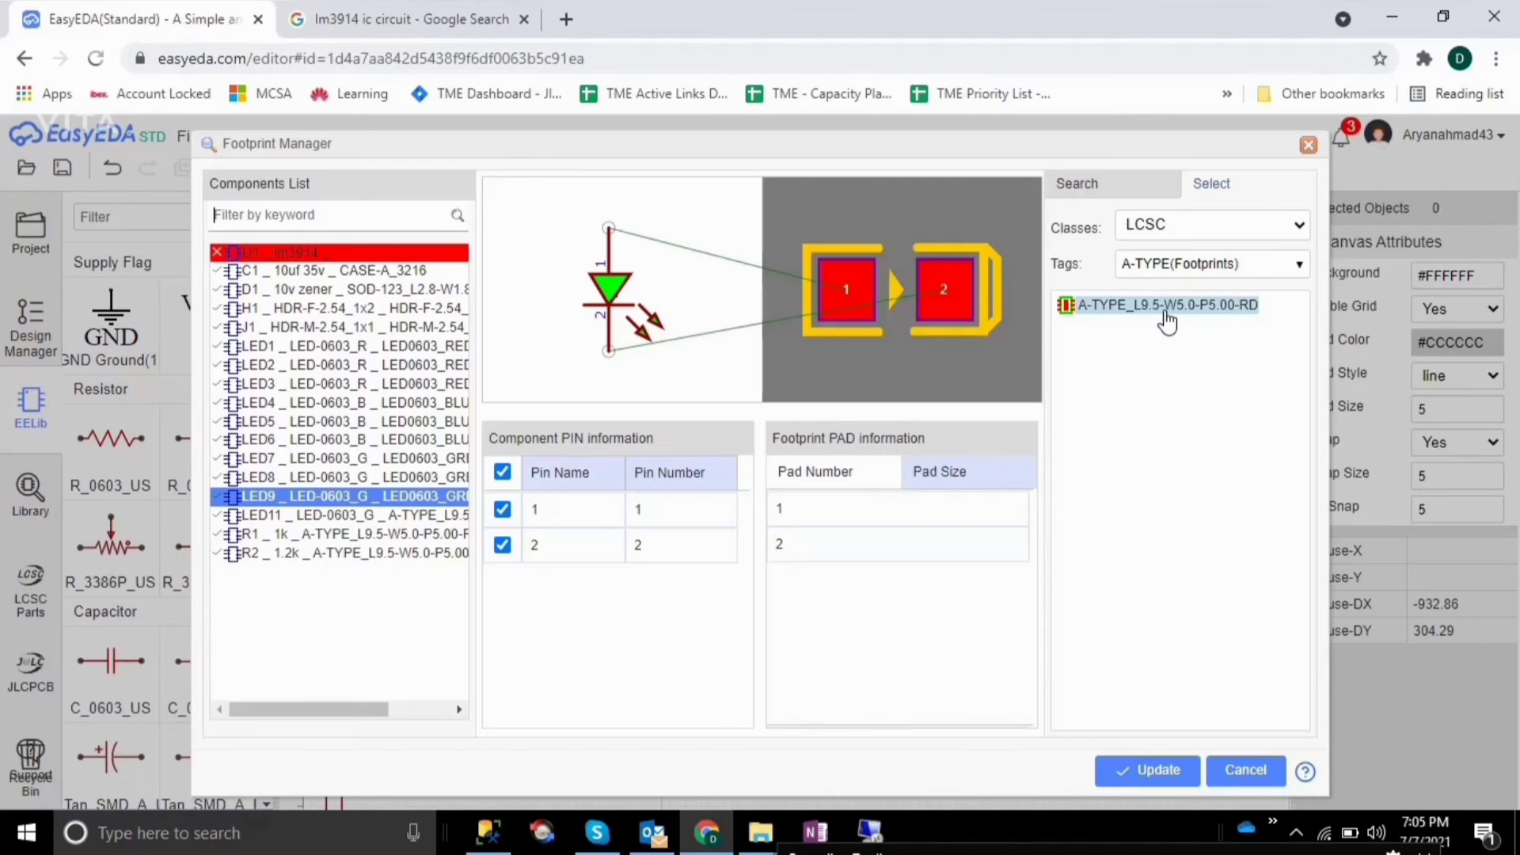
left_click(1157, 772)
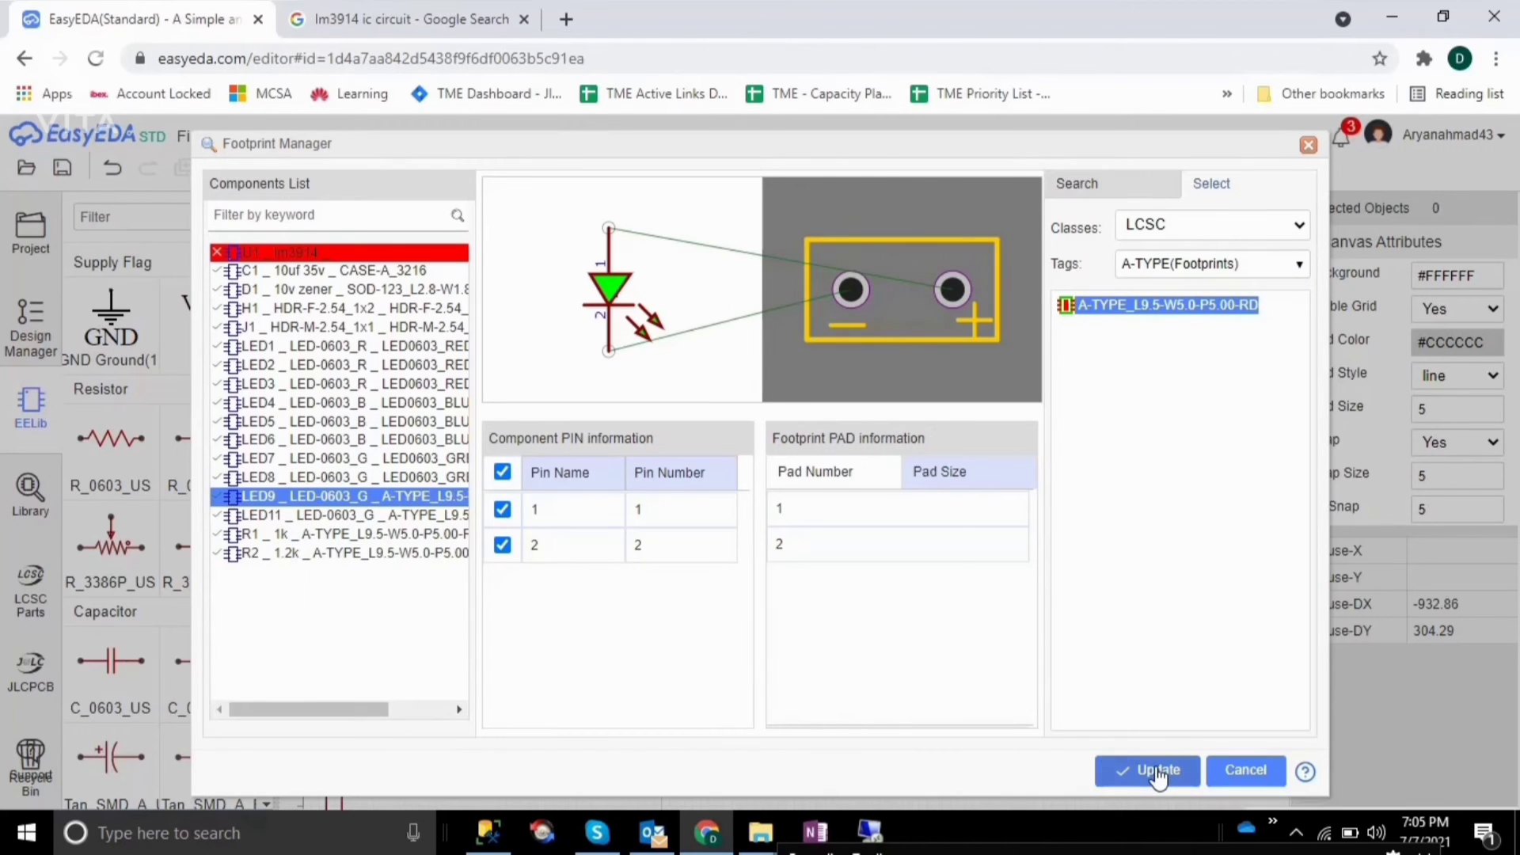
Step: Assign the A-TYPE_L9.5-W5.0-P5.00-RD footprint to LED8 and LED7
left_click(457, 479)
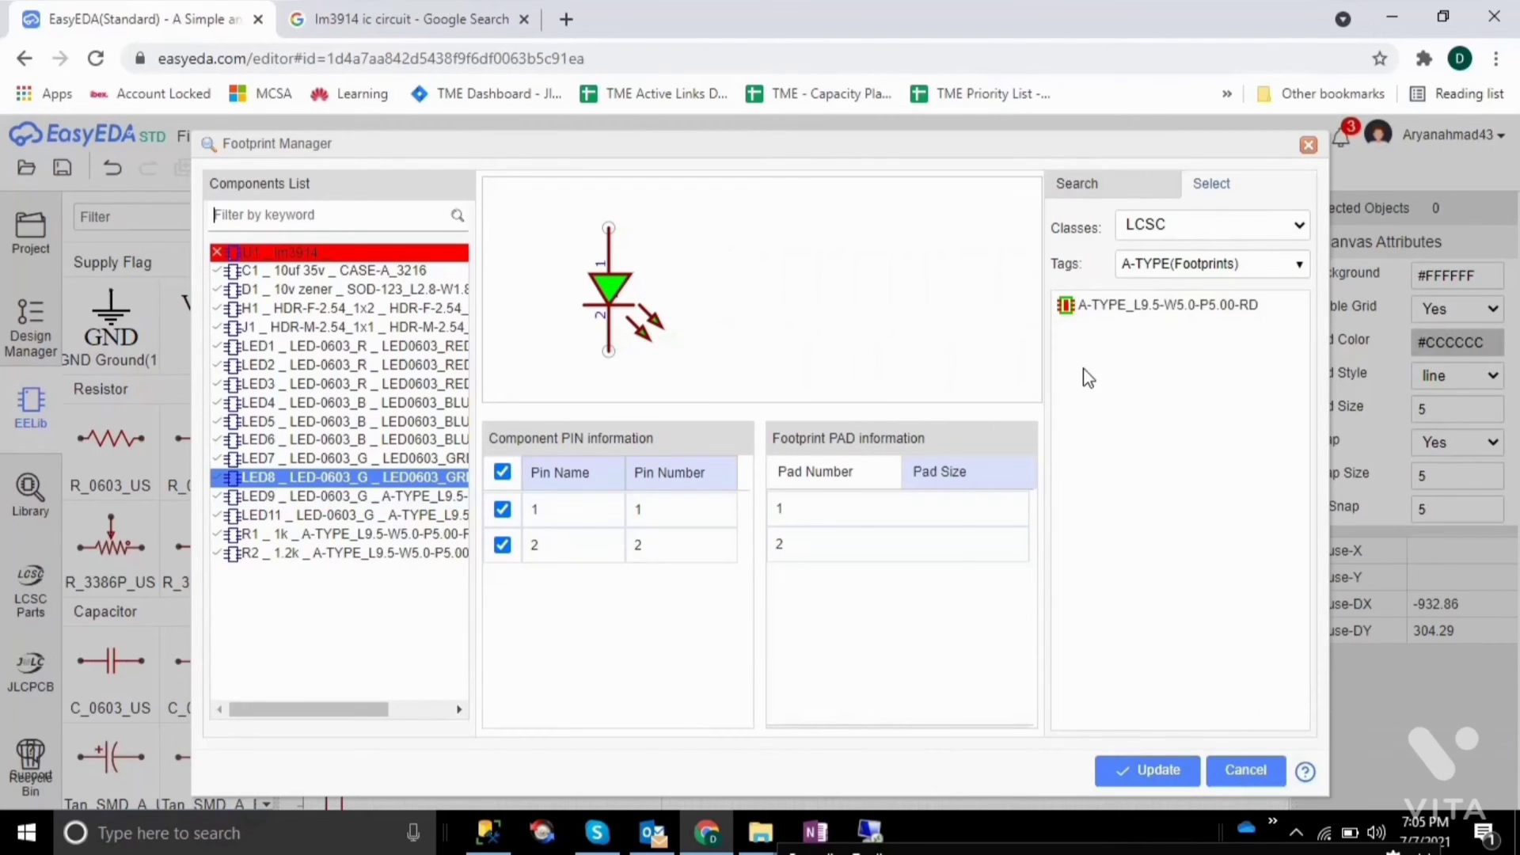
left_click(1126, 307)
left_click(1124, 309)
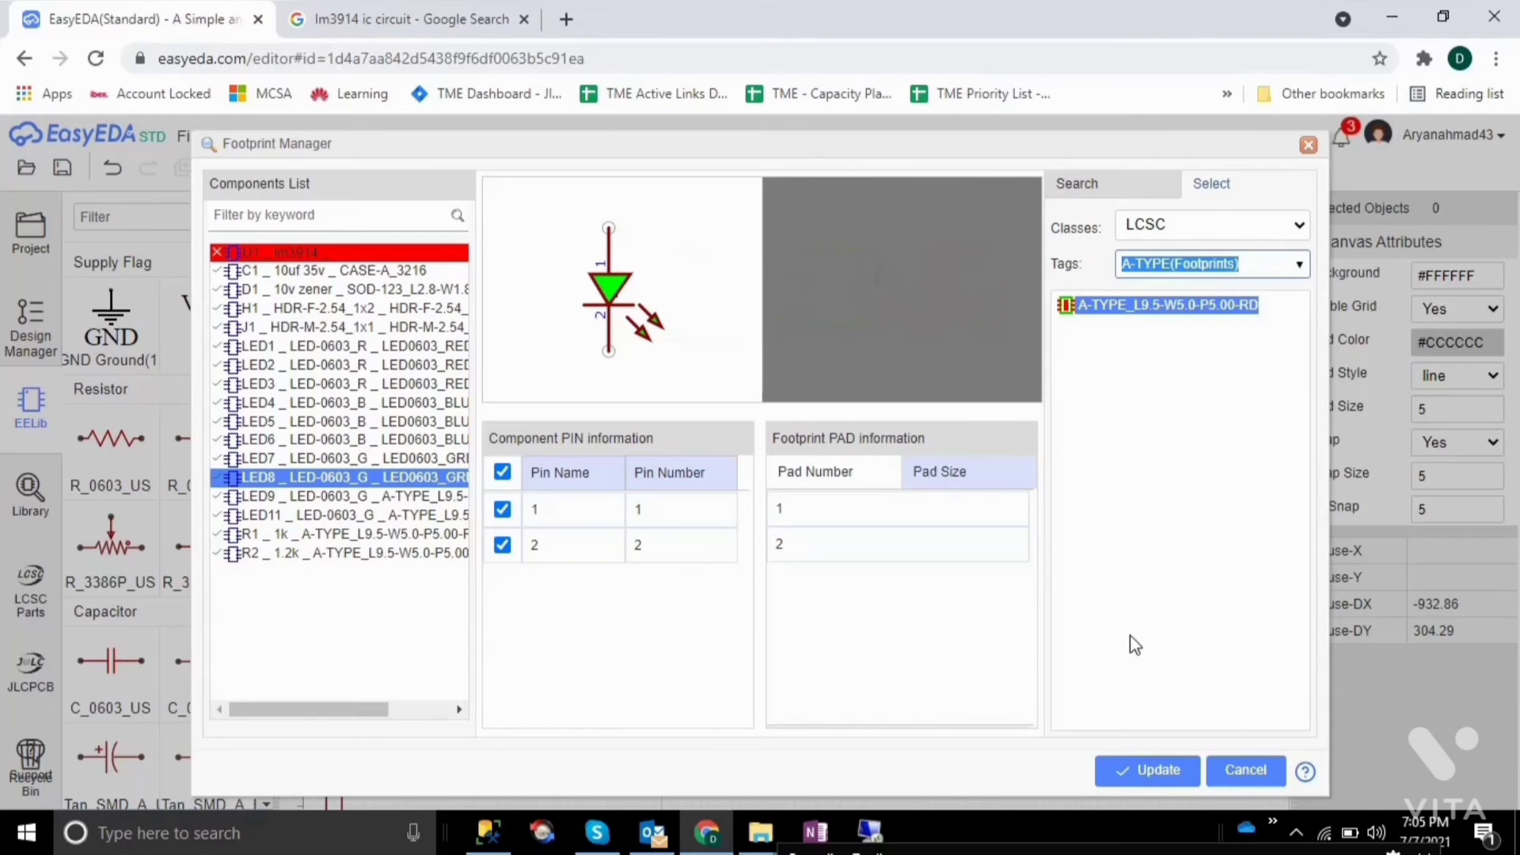
left_click(1158, 772)
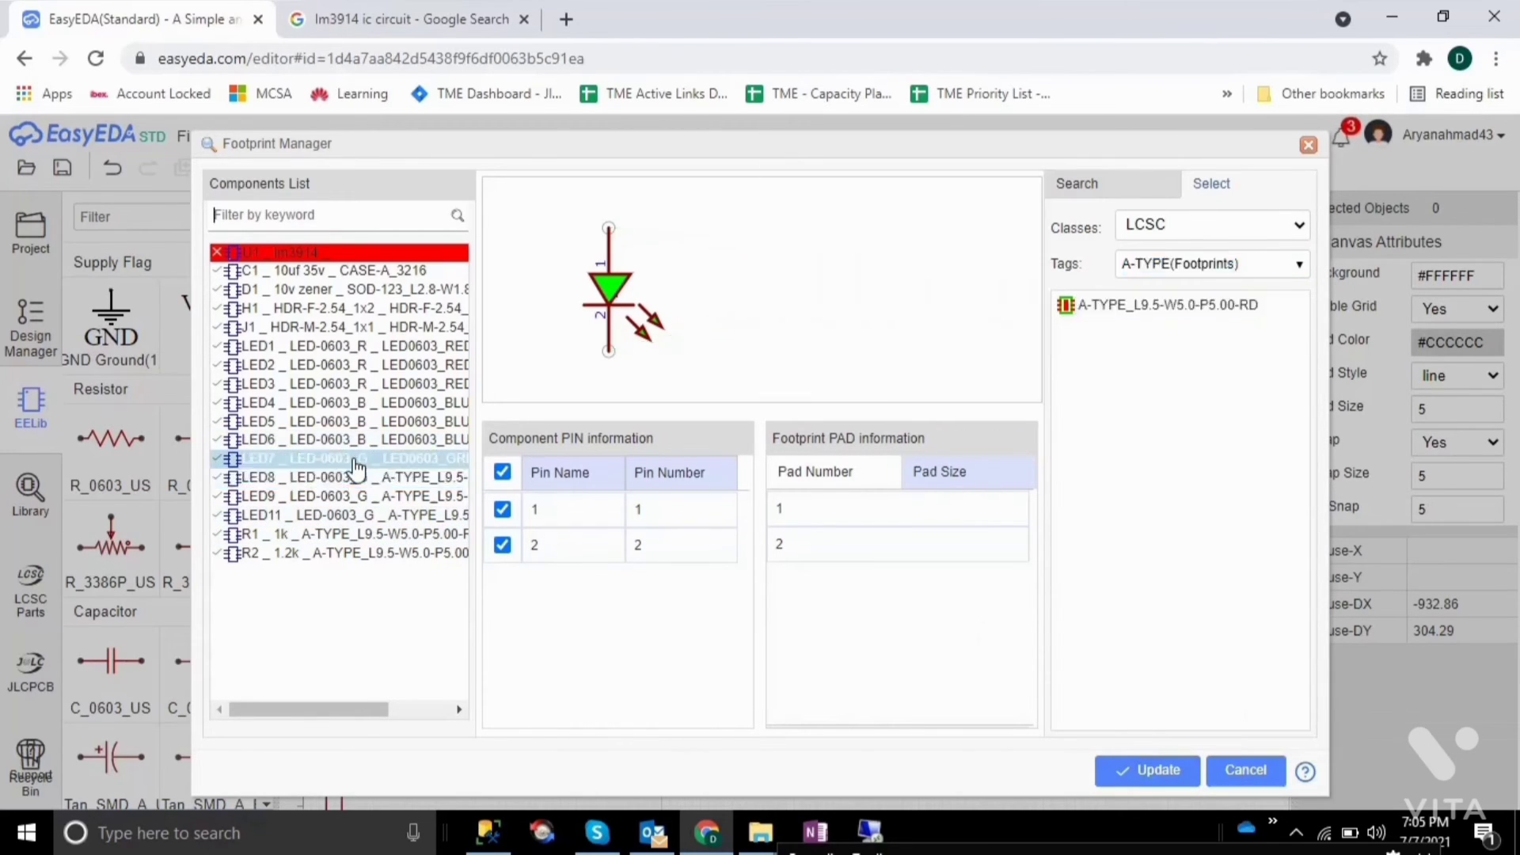
left_click(357, 463)
left_click(1142, 311)
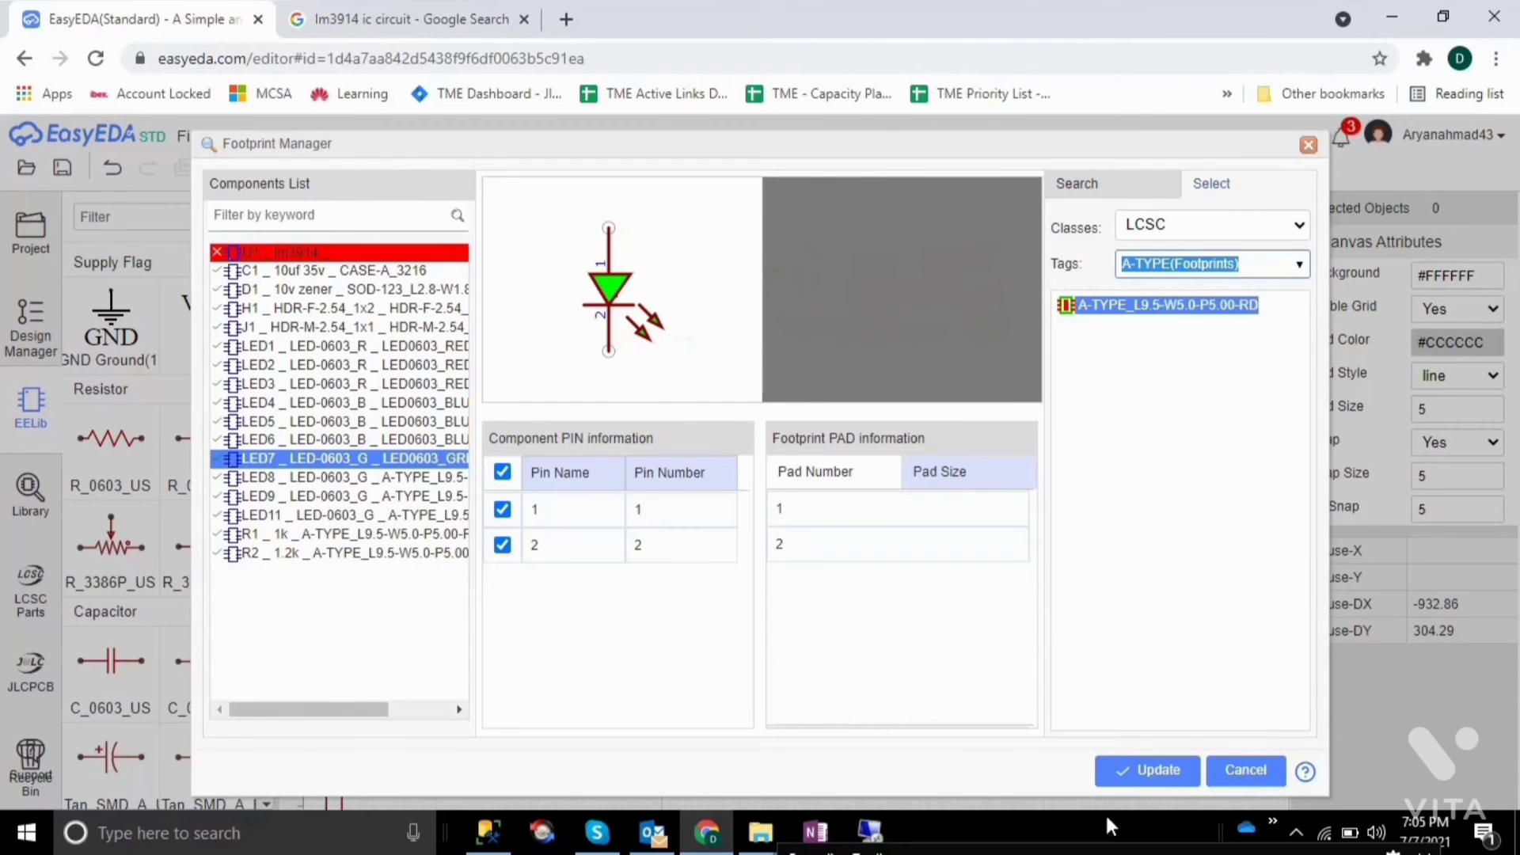
left_click(1144, 773)
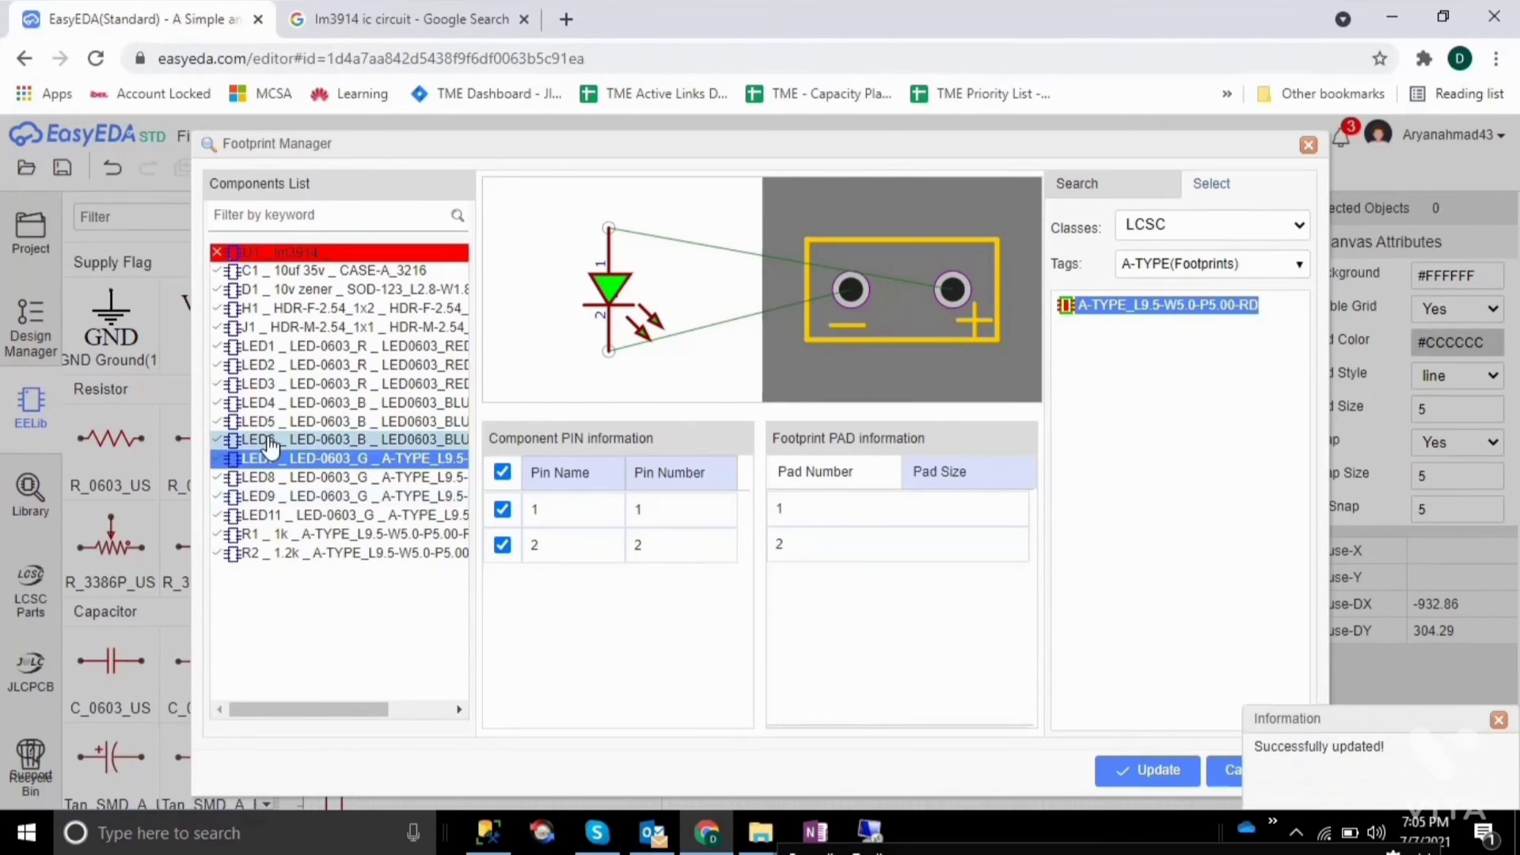
Step: Assign the A-TYPE footprint to LED6, LED5 and LED4
left_click(345, 439)
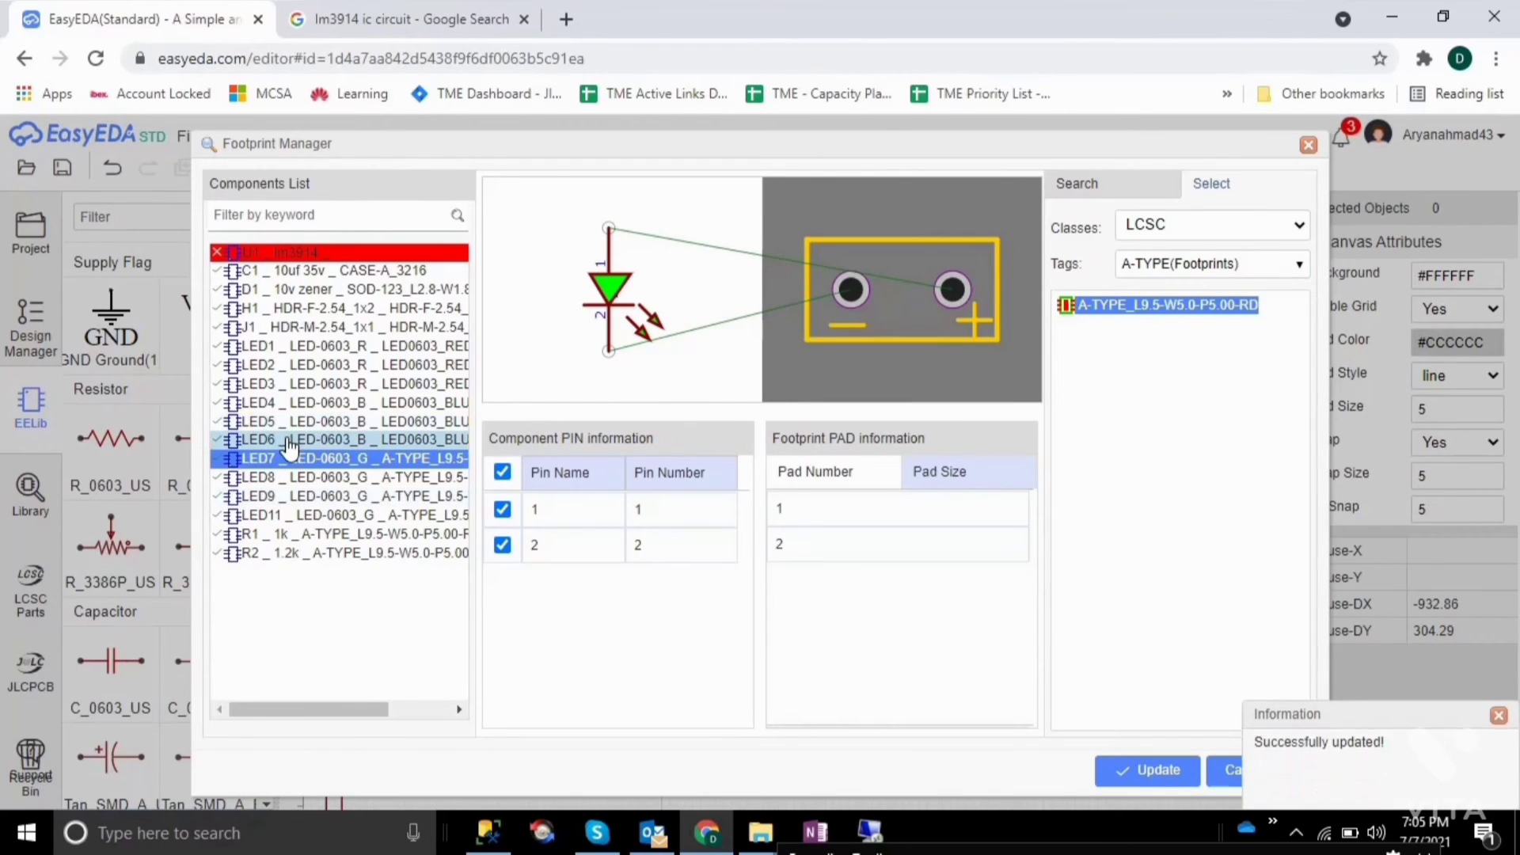
double_click(1088, 312)
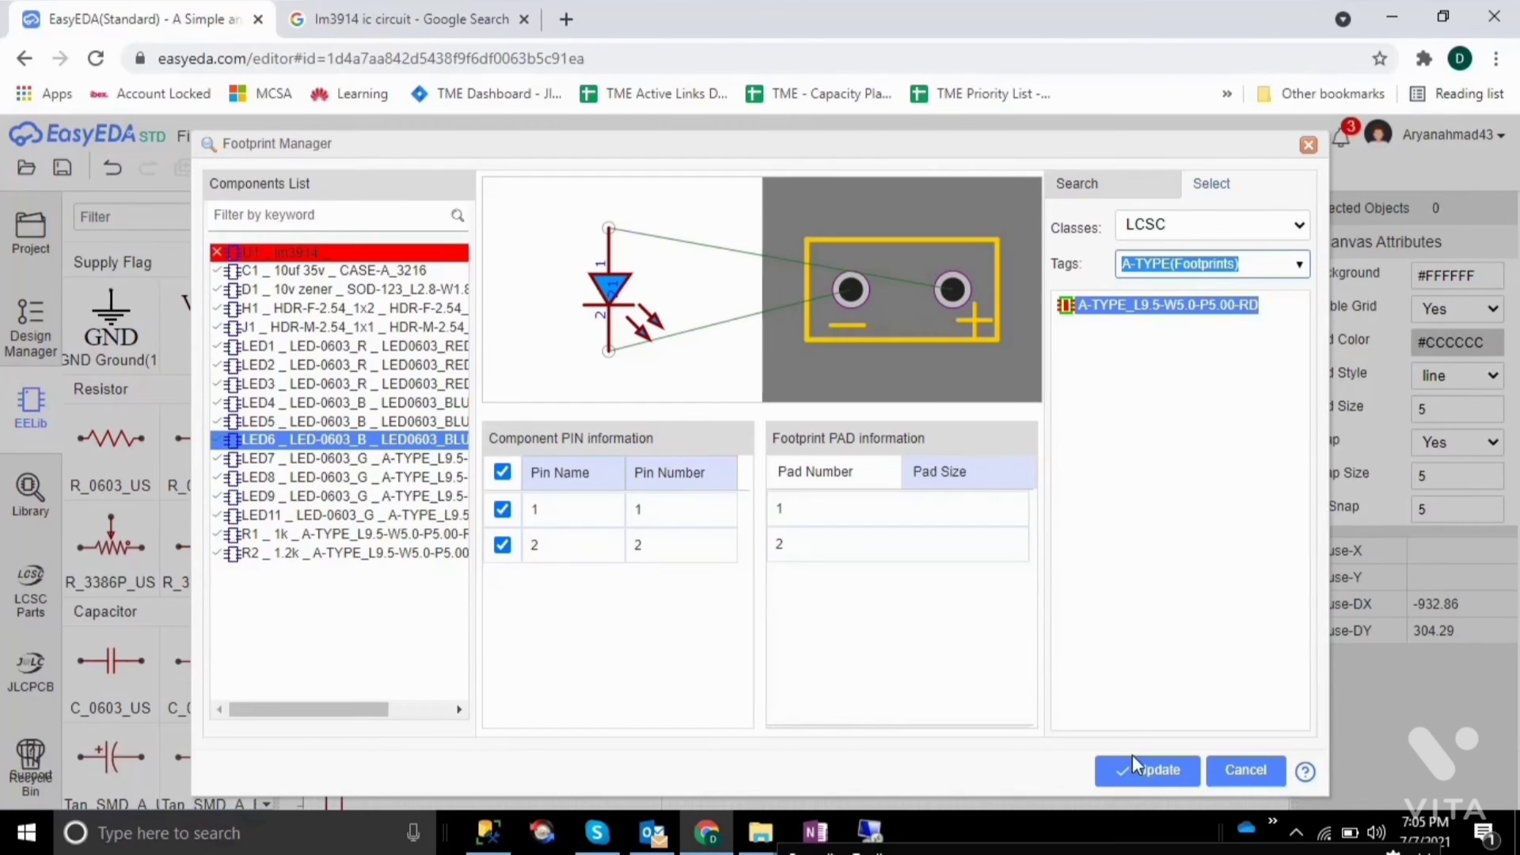
left_click(1140, 775)
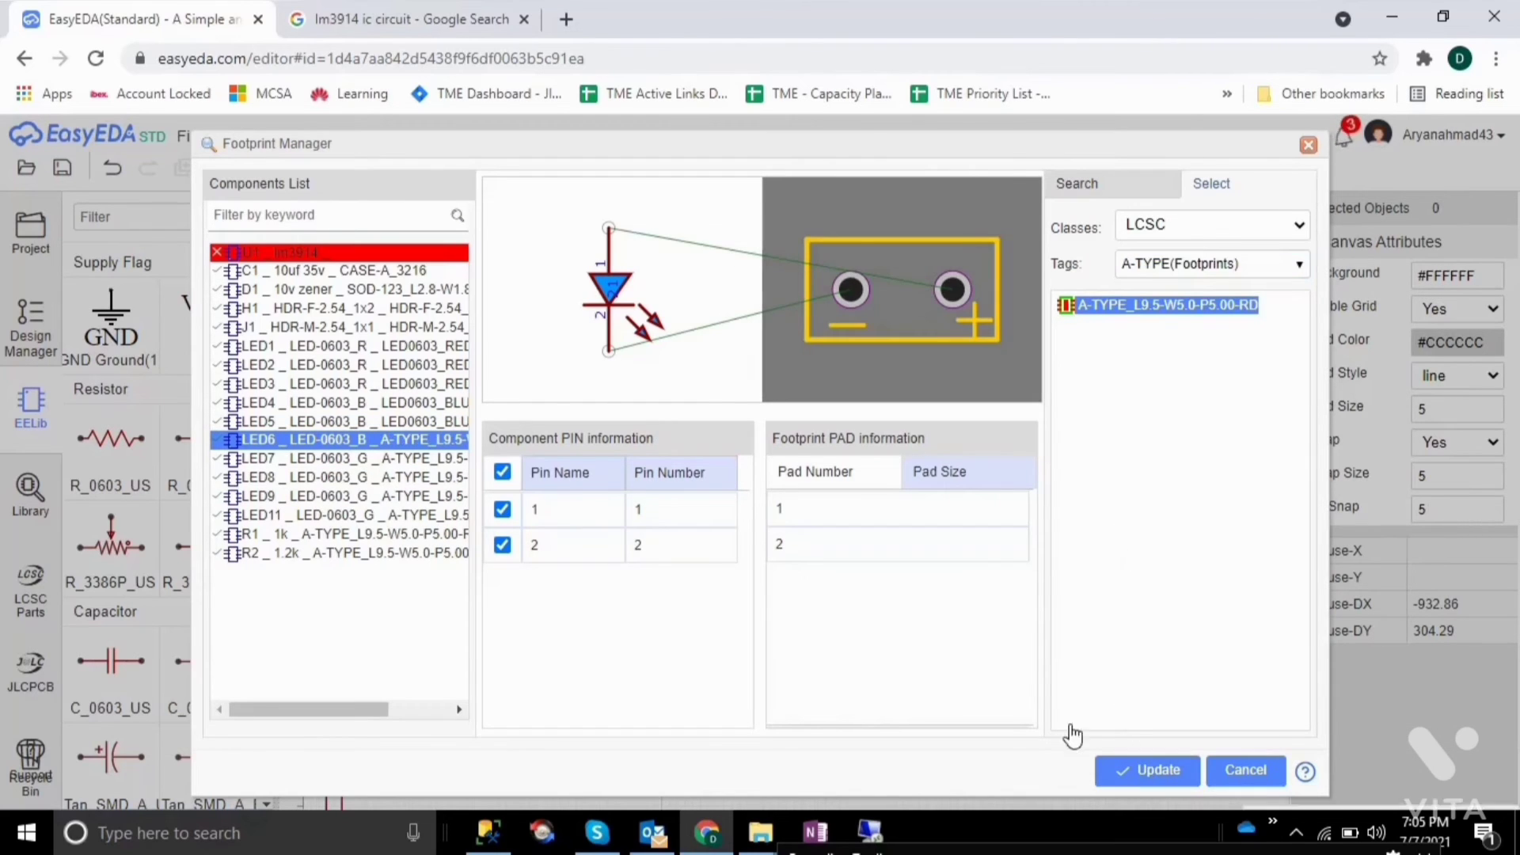
left_click(451, 424)
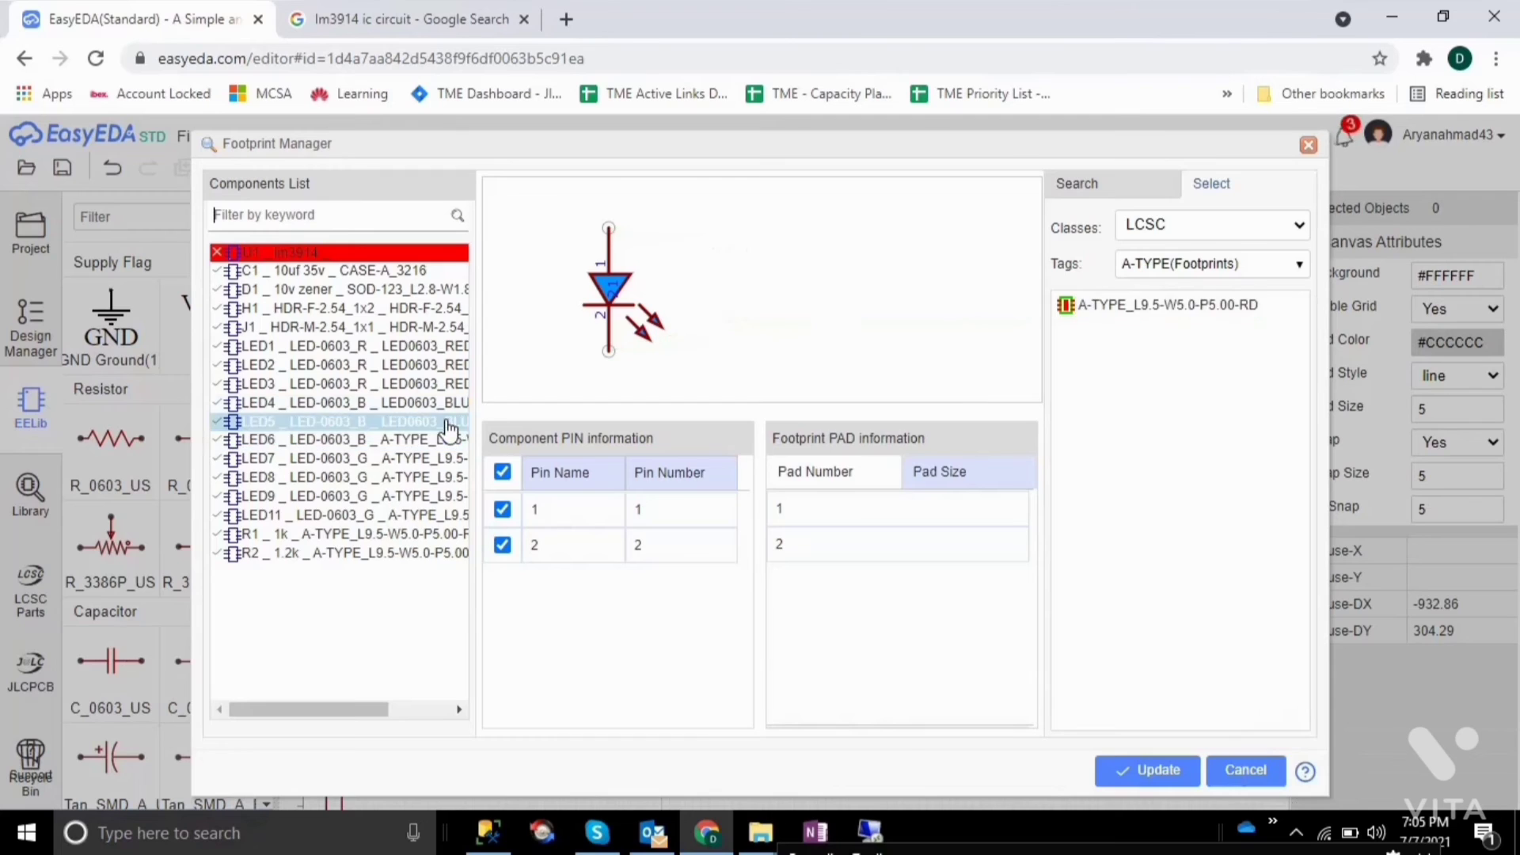
left_click(1134, 308)
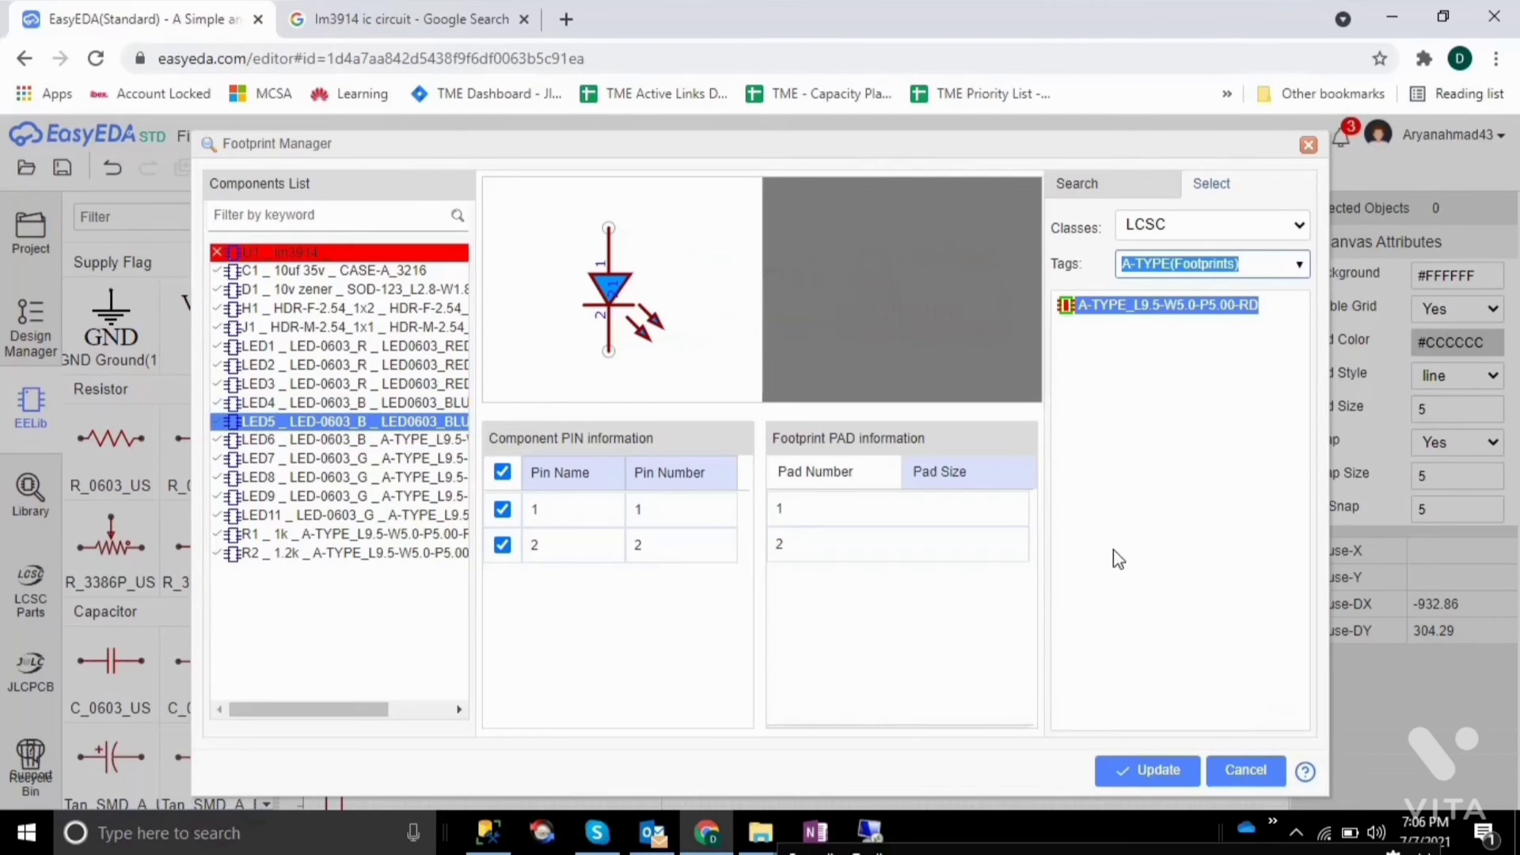
left_click(1147, 773)
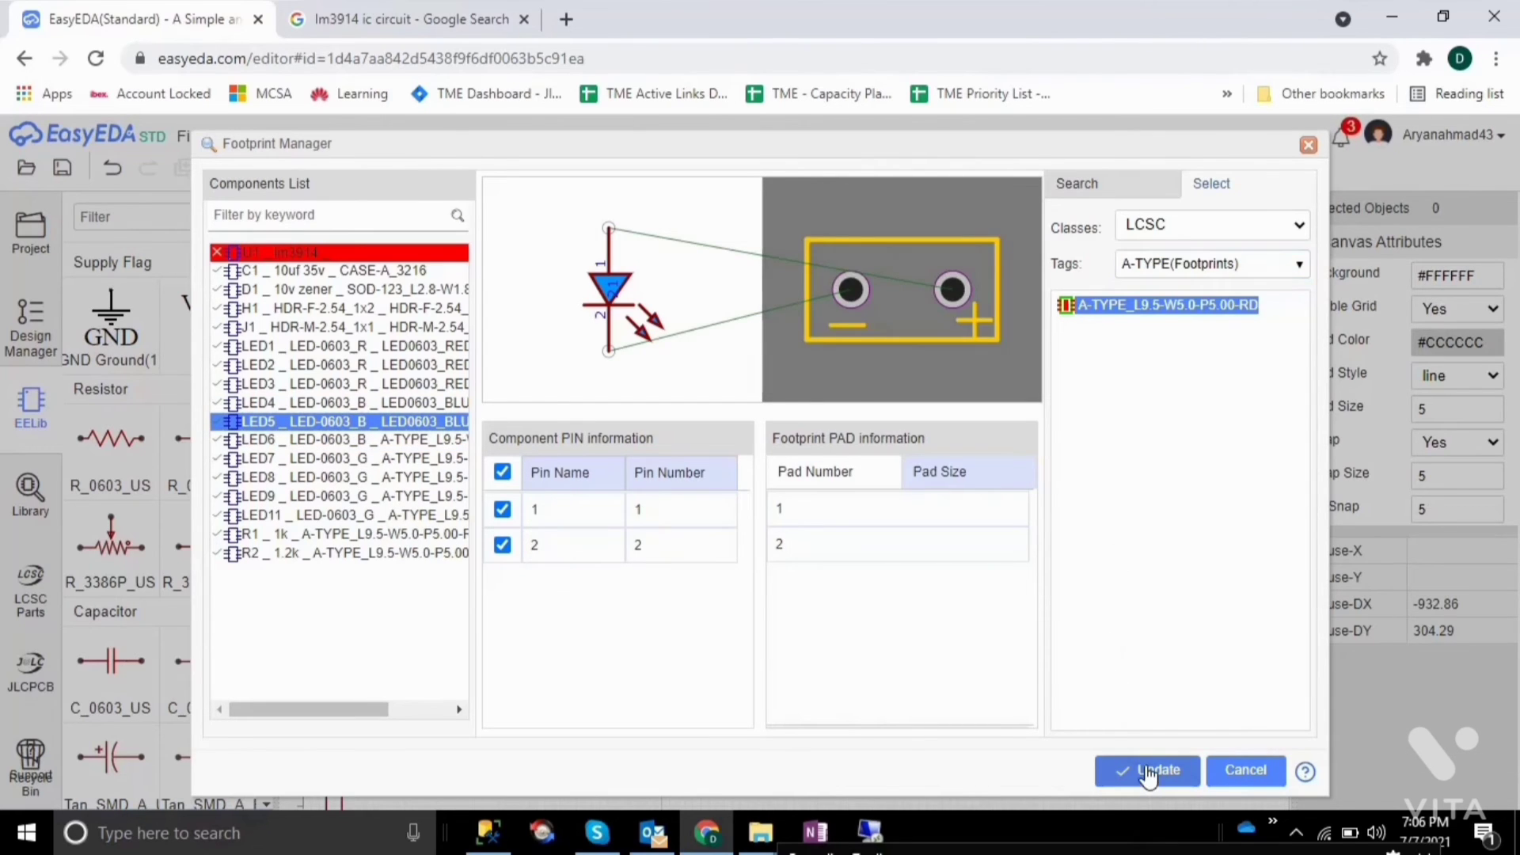
left_click(285, 403)
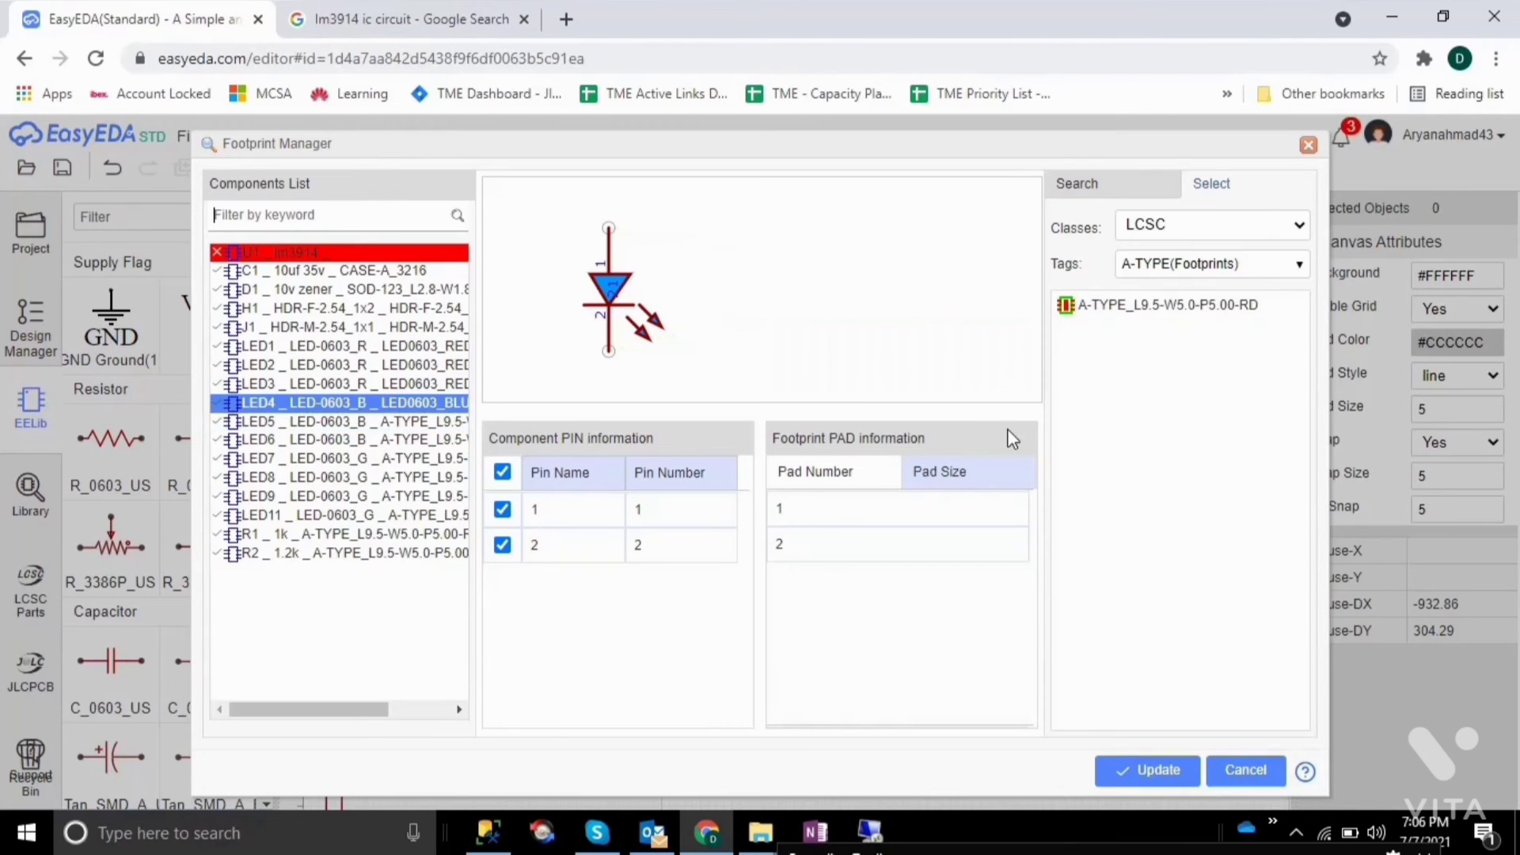
left_click(1140, 311)
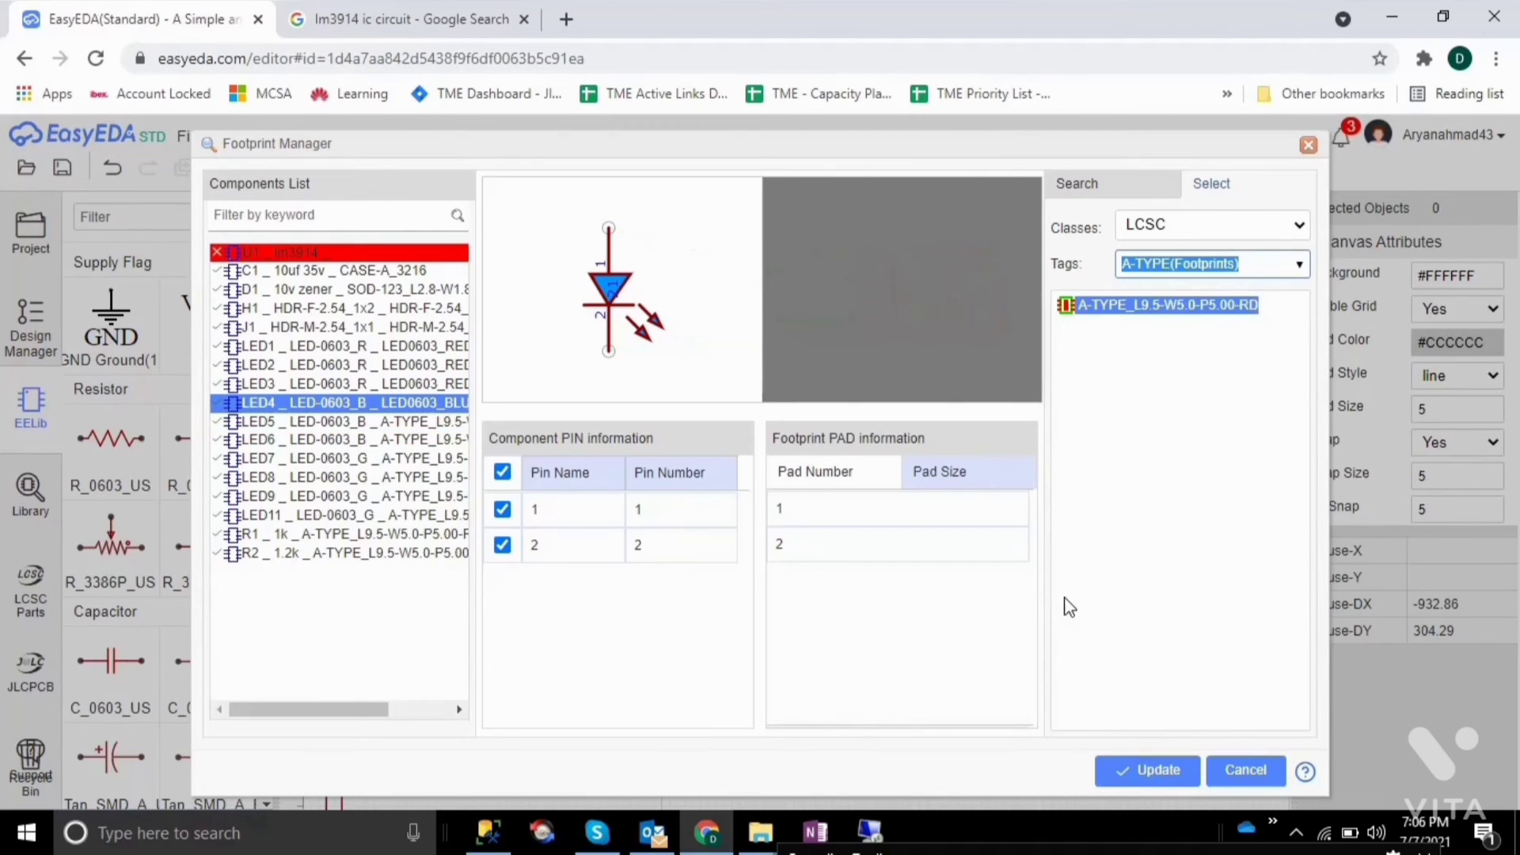
left_click(1117, 774)
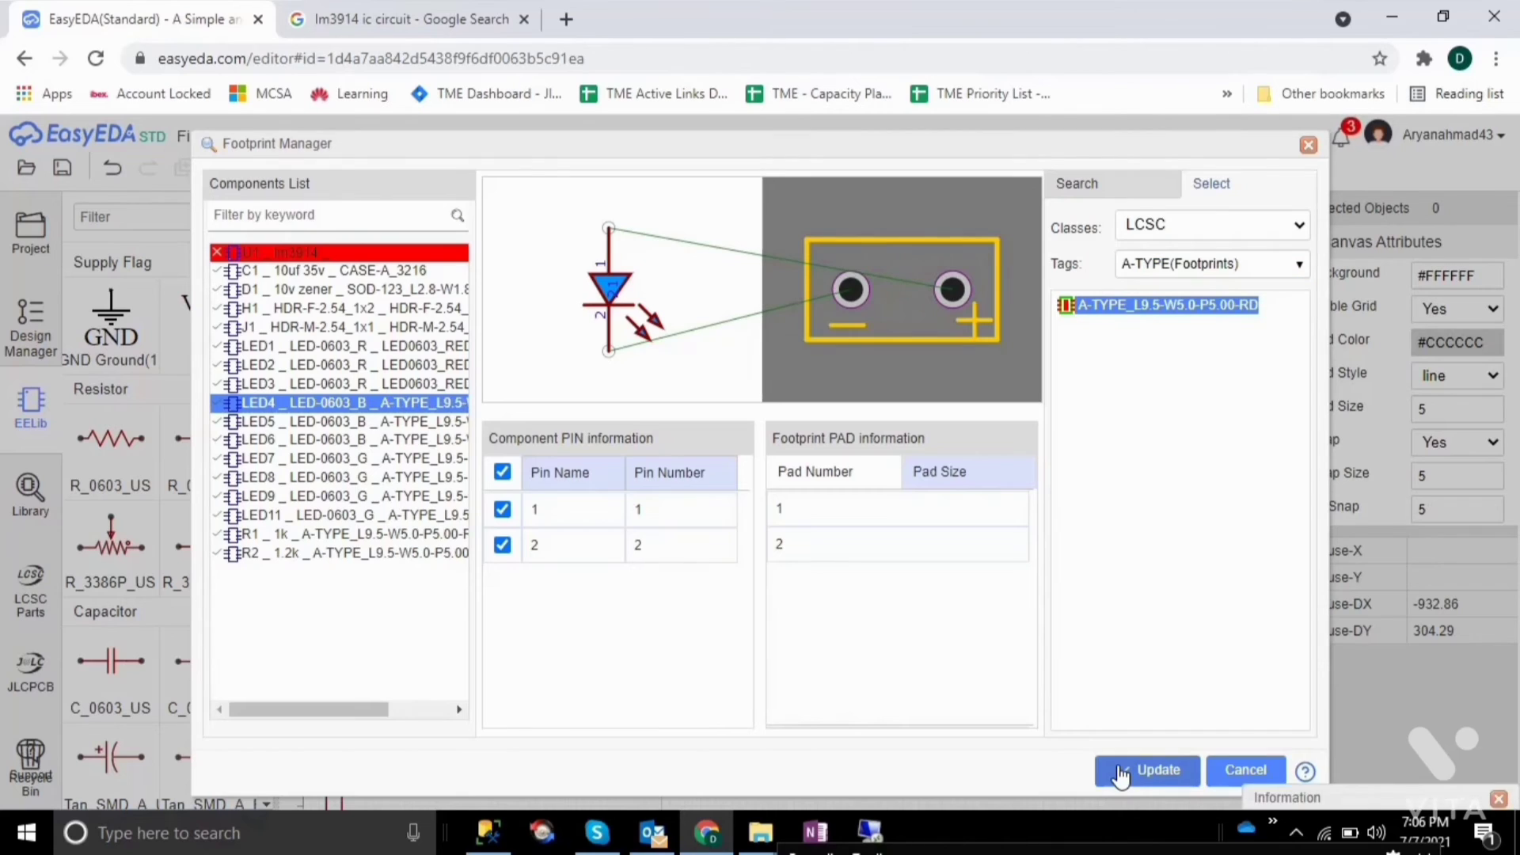
Step: Assign the A-TYPE footprint to LED3, LED2 and LED1
left_click(392, 366)
left_click(392, 385)
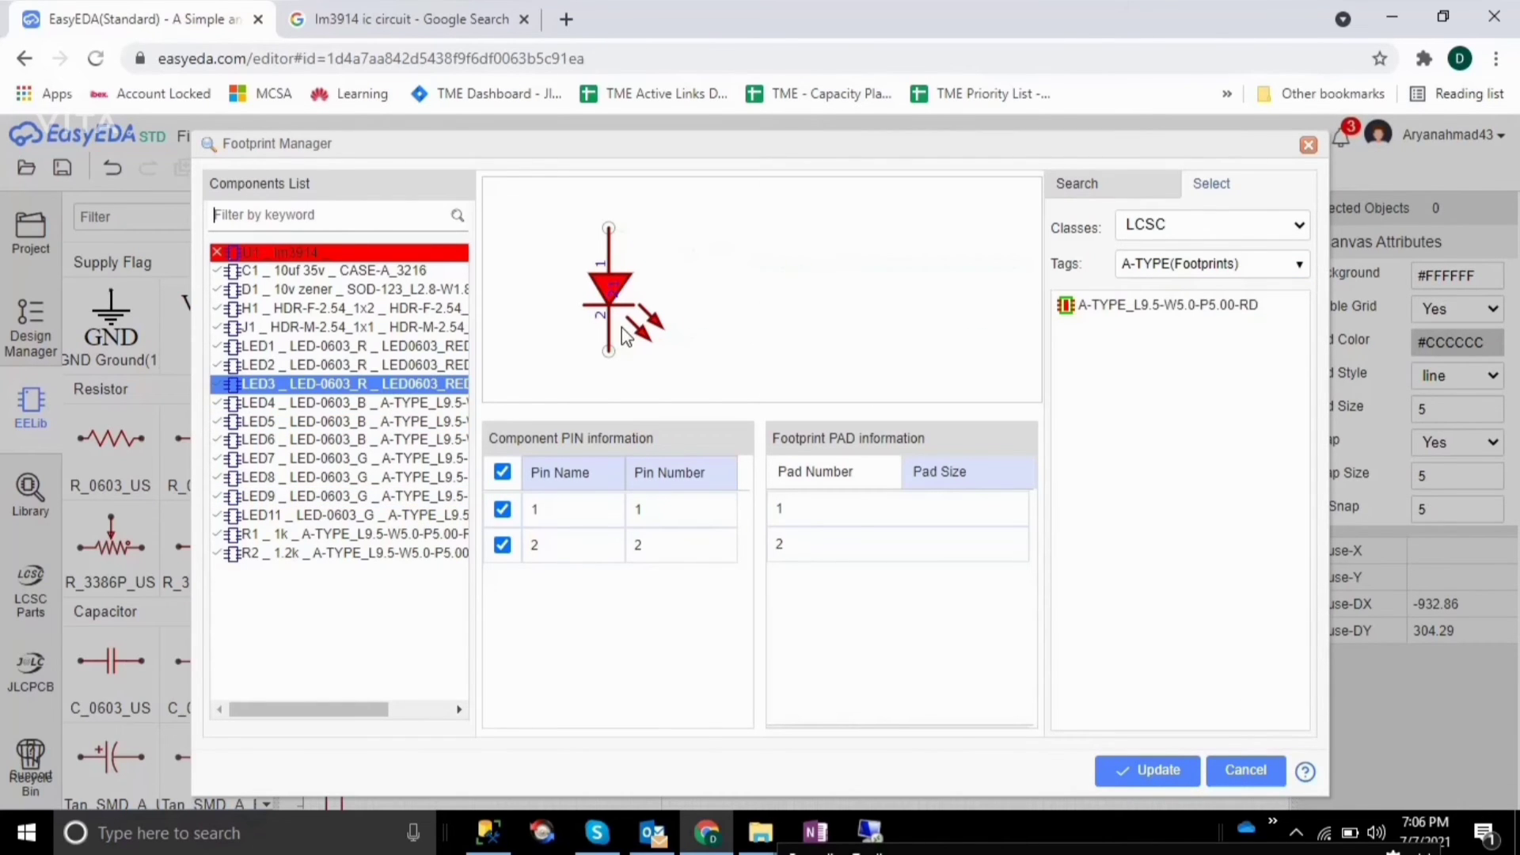
left_click(1113, 308)
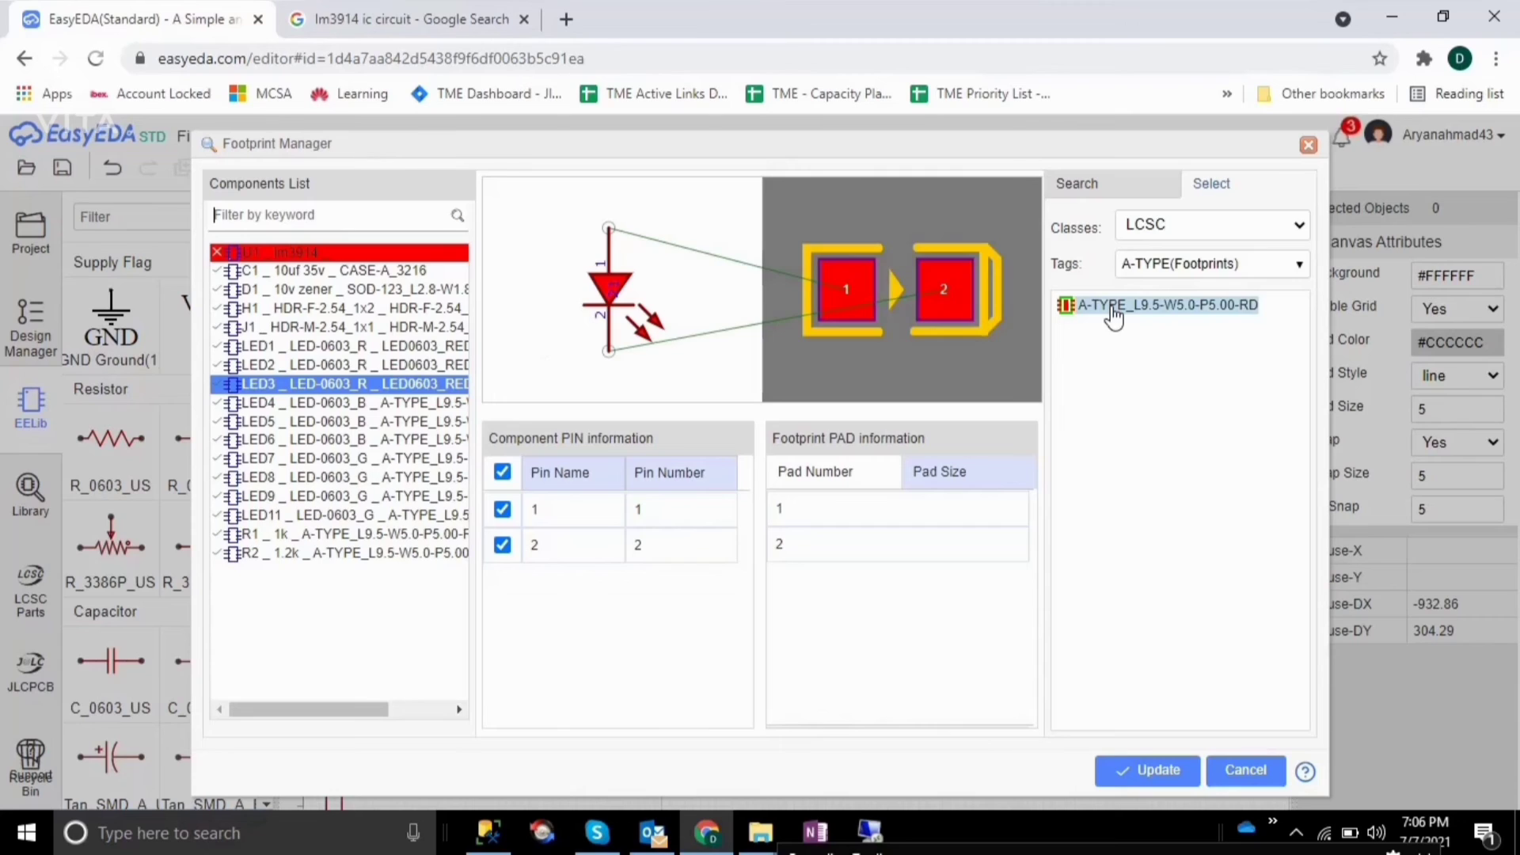
left_click(1143, 774)
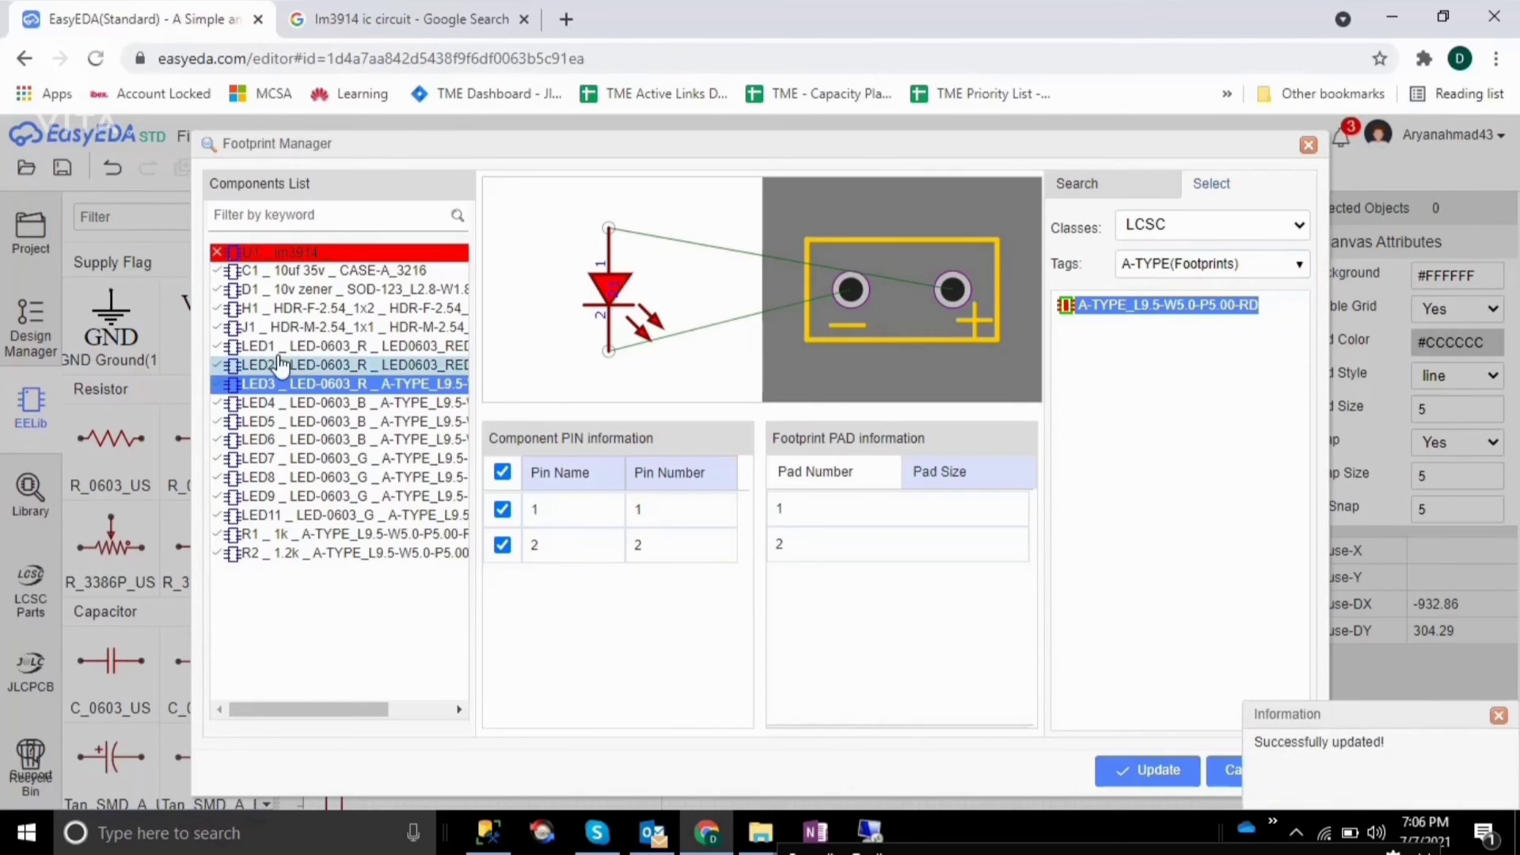
left_click(323, 366)
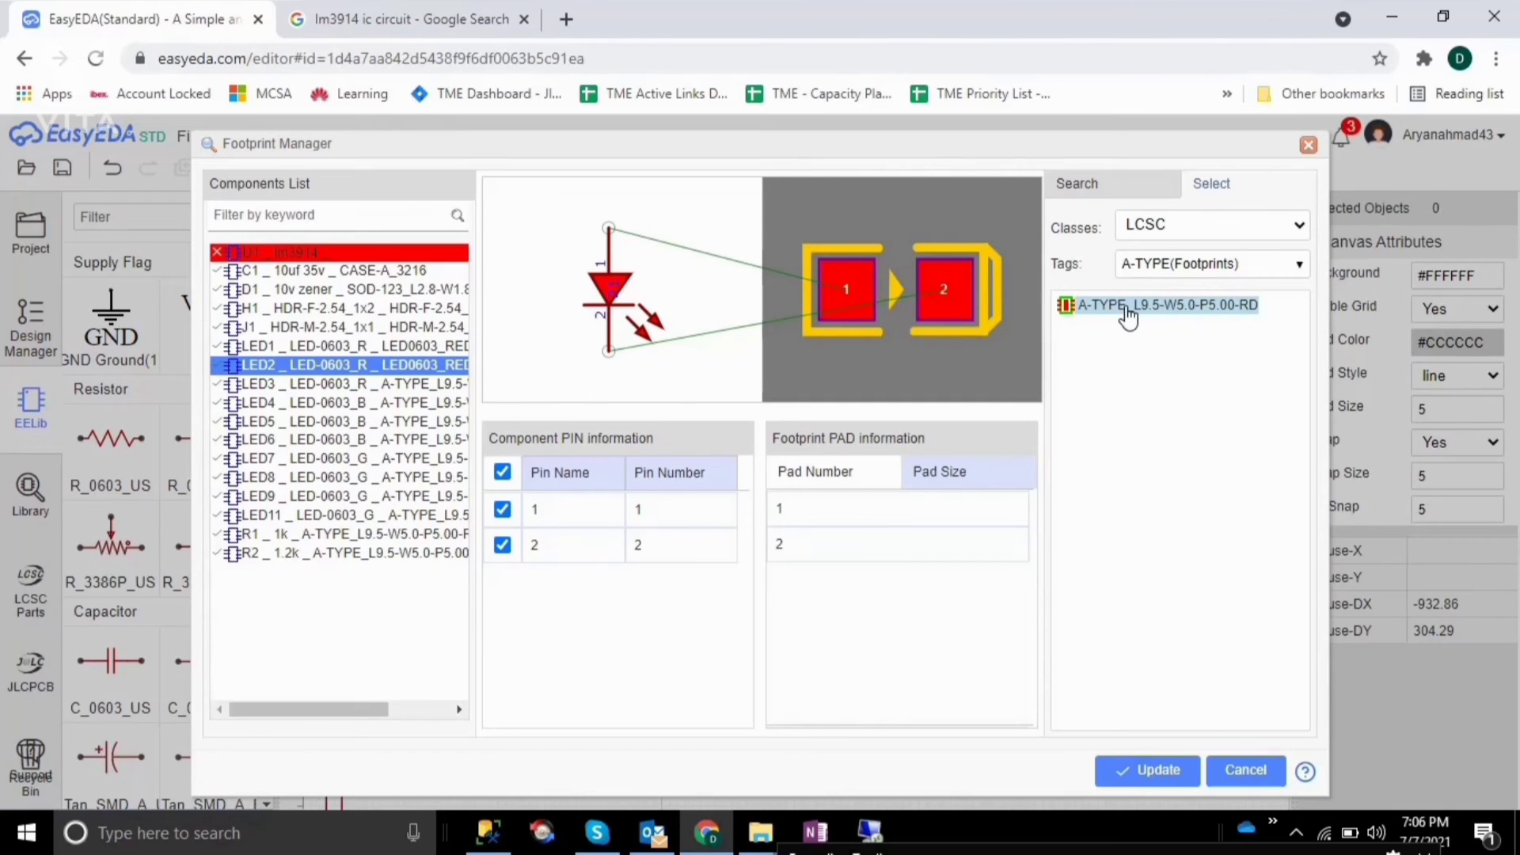
left_click(1157, 316)
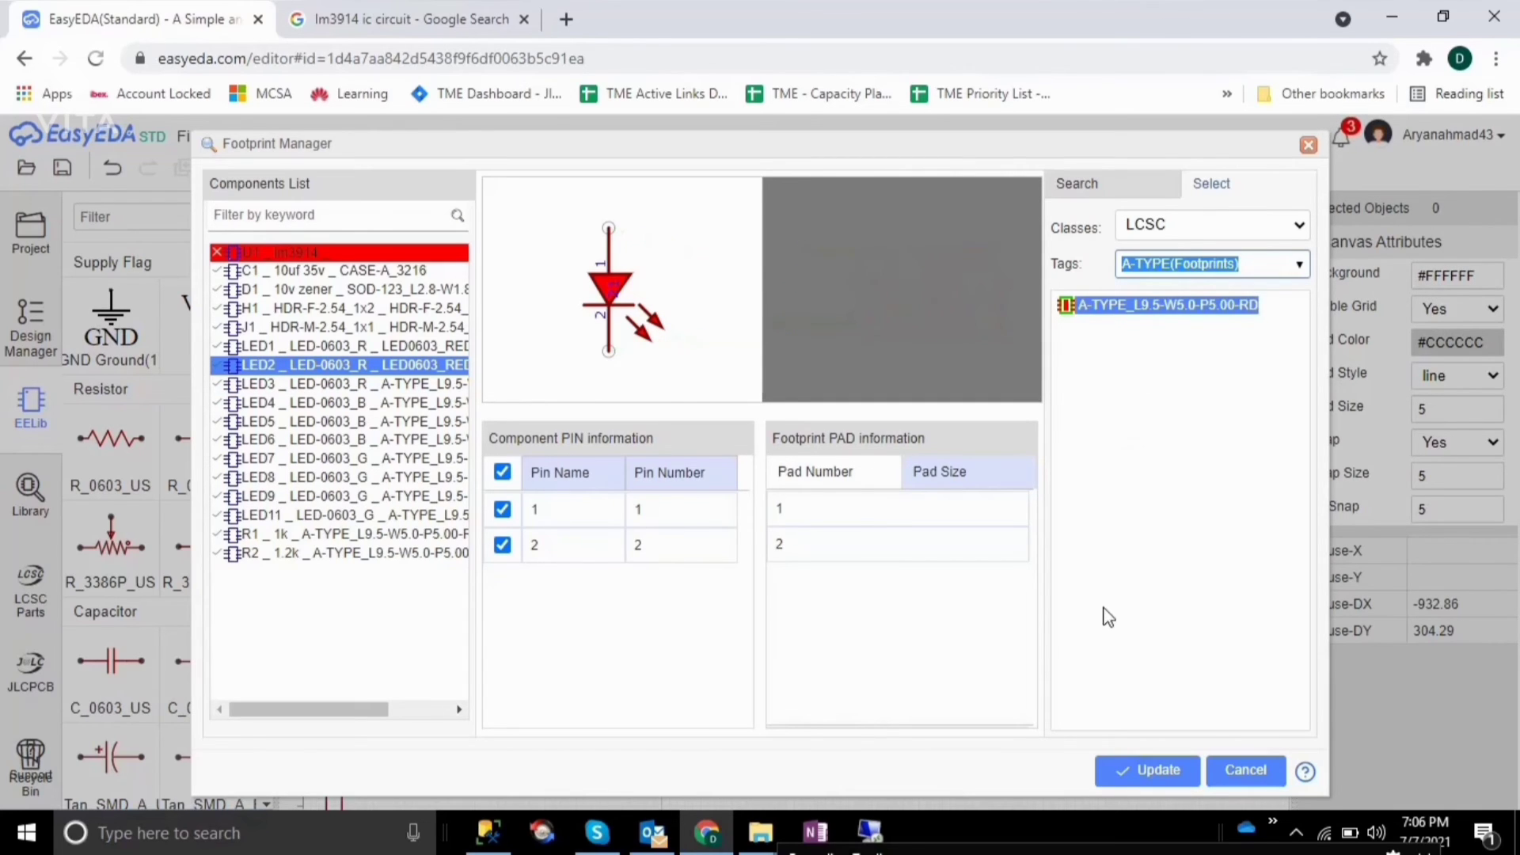
left_click(1158, 769)
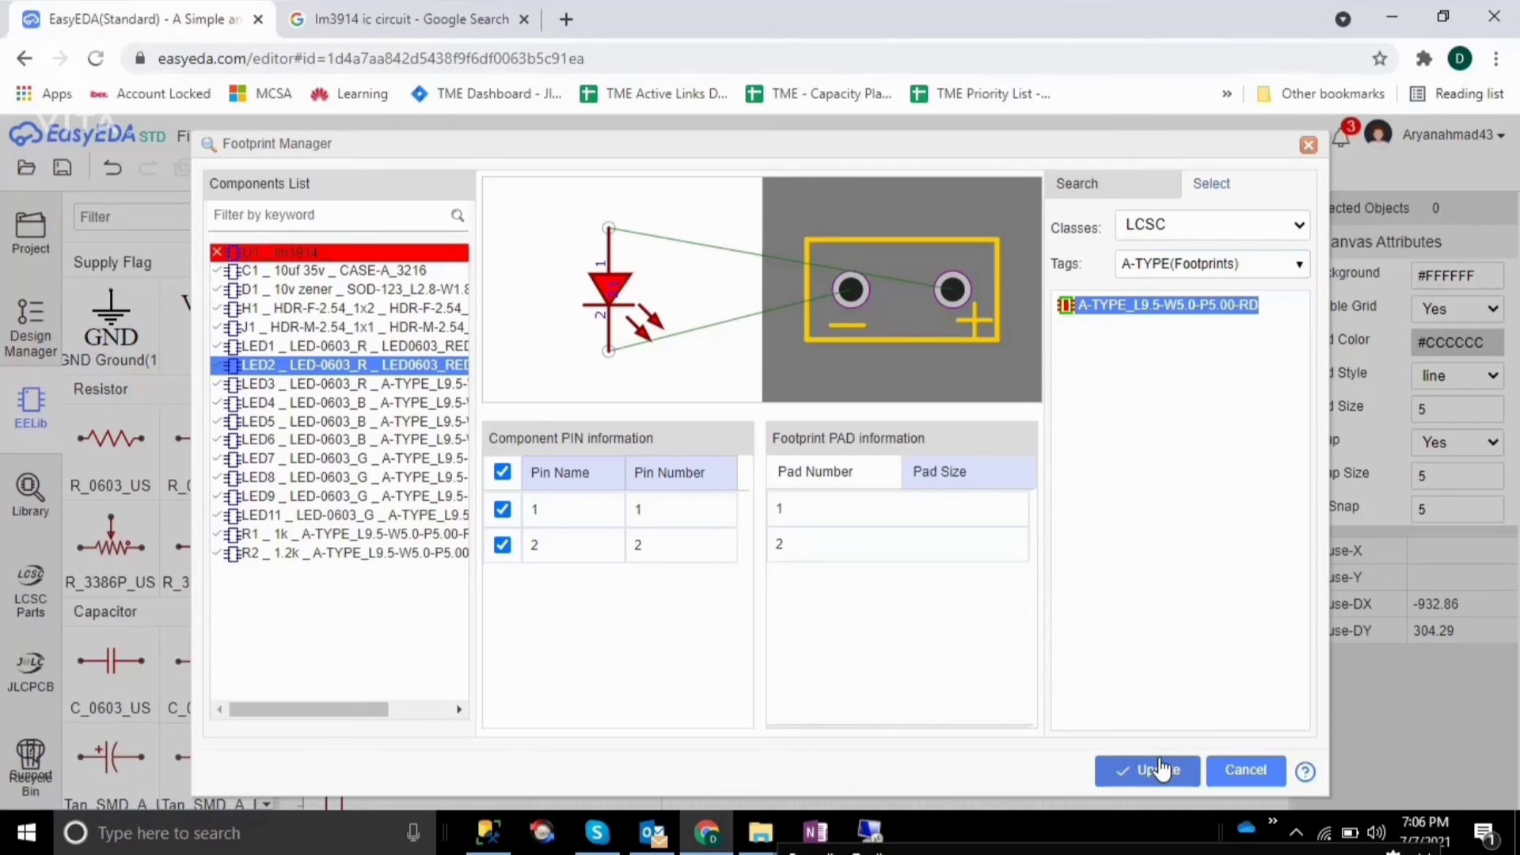
left_click(387, 346)
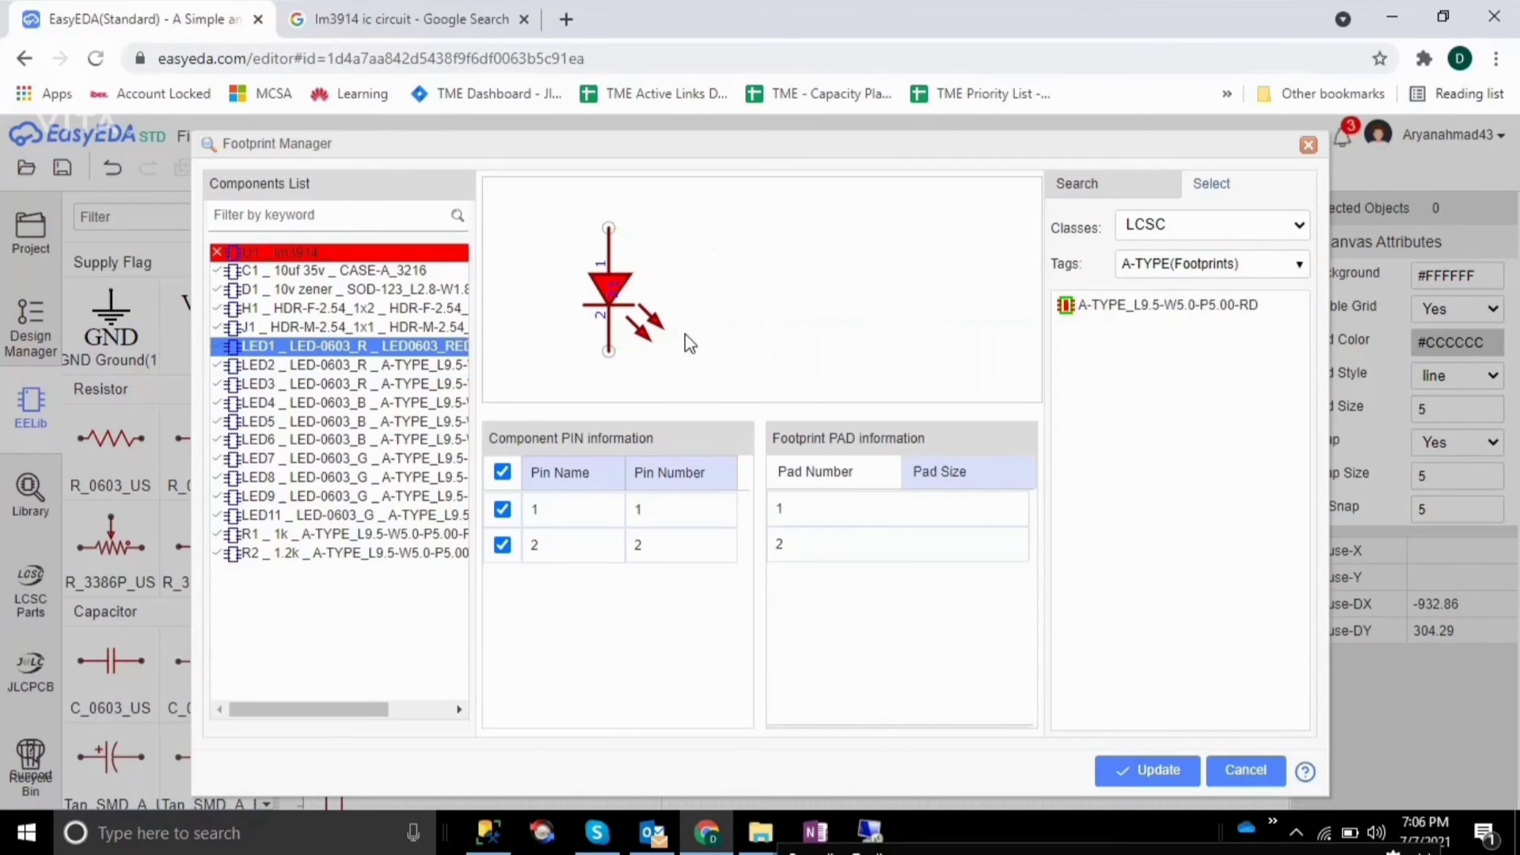
left_click(1173, 311)
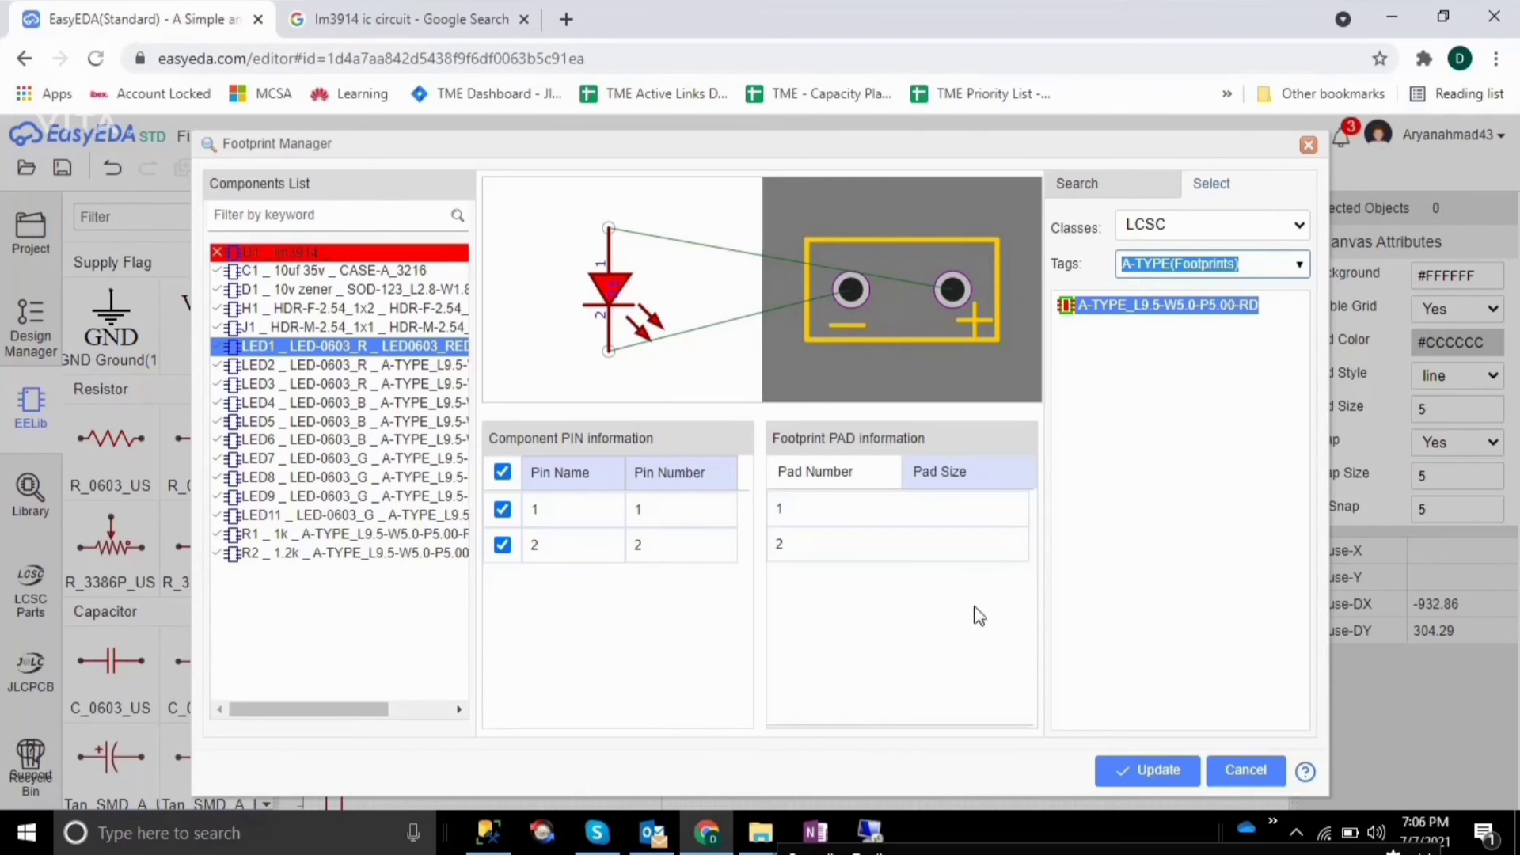
left_click(1116, 760)
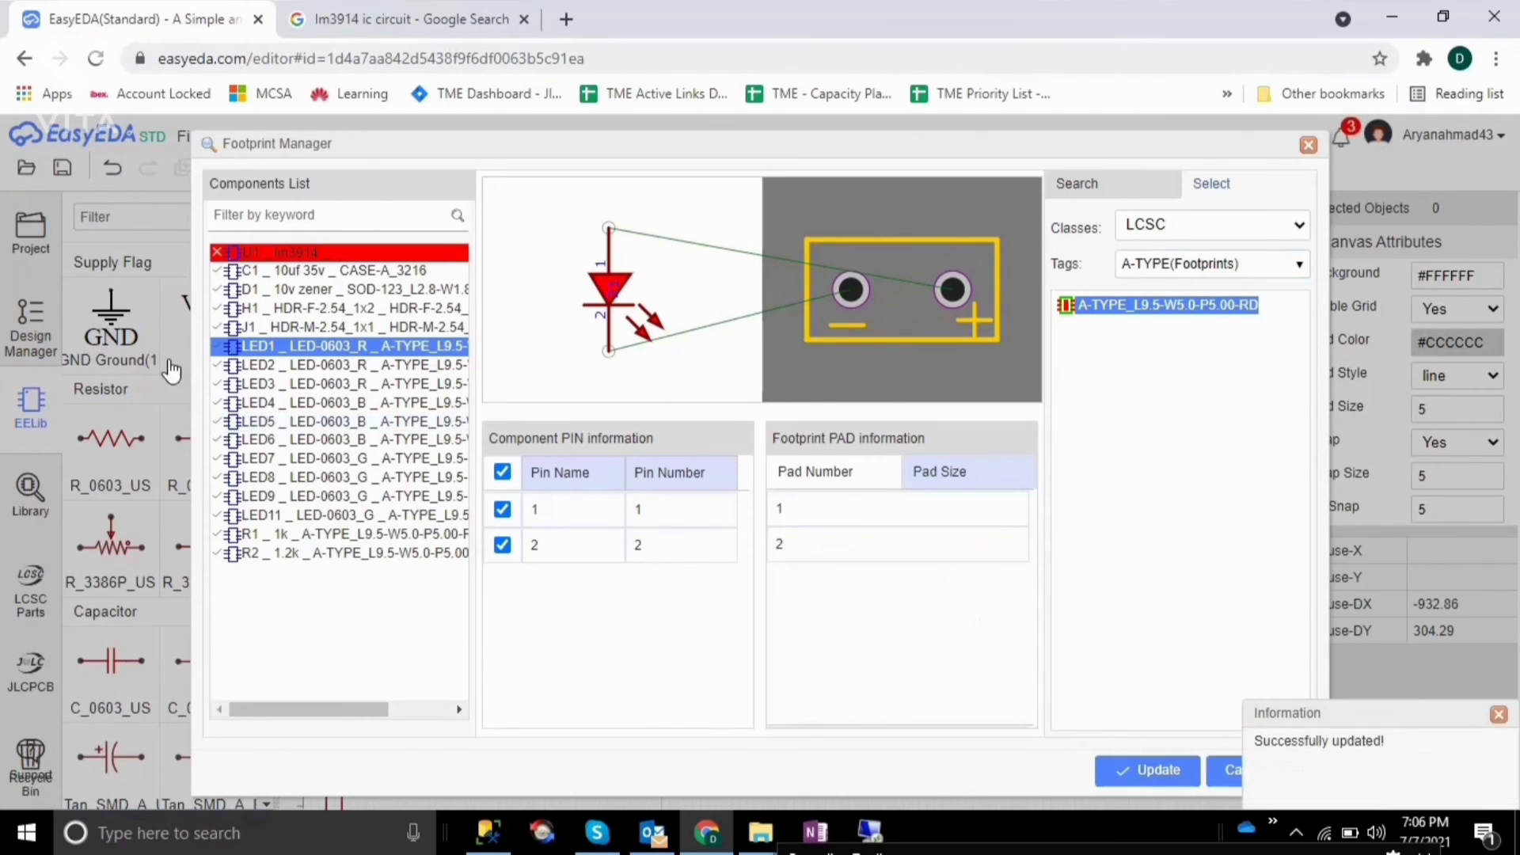
Step: Try applying the A-TYPE footprint to connector J1 and header H1
left_click(226, 332)
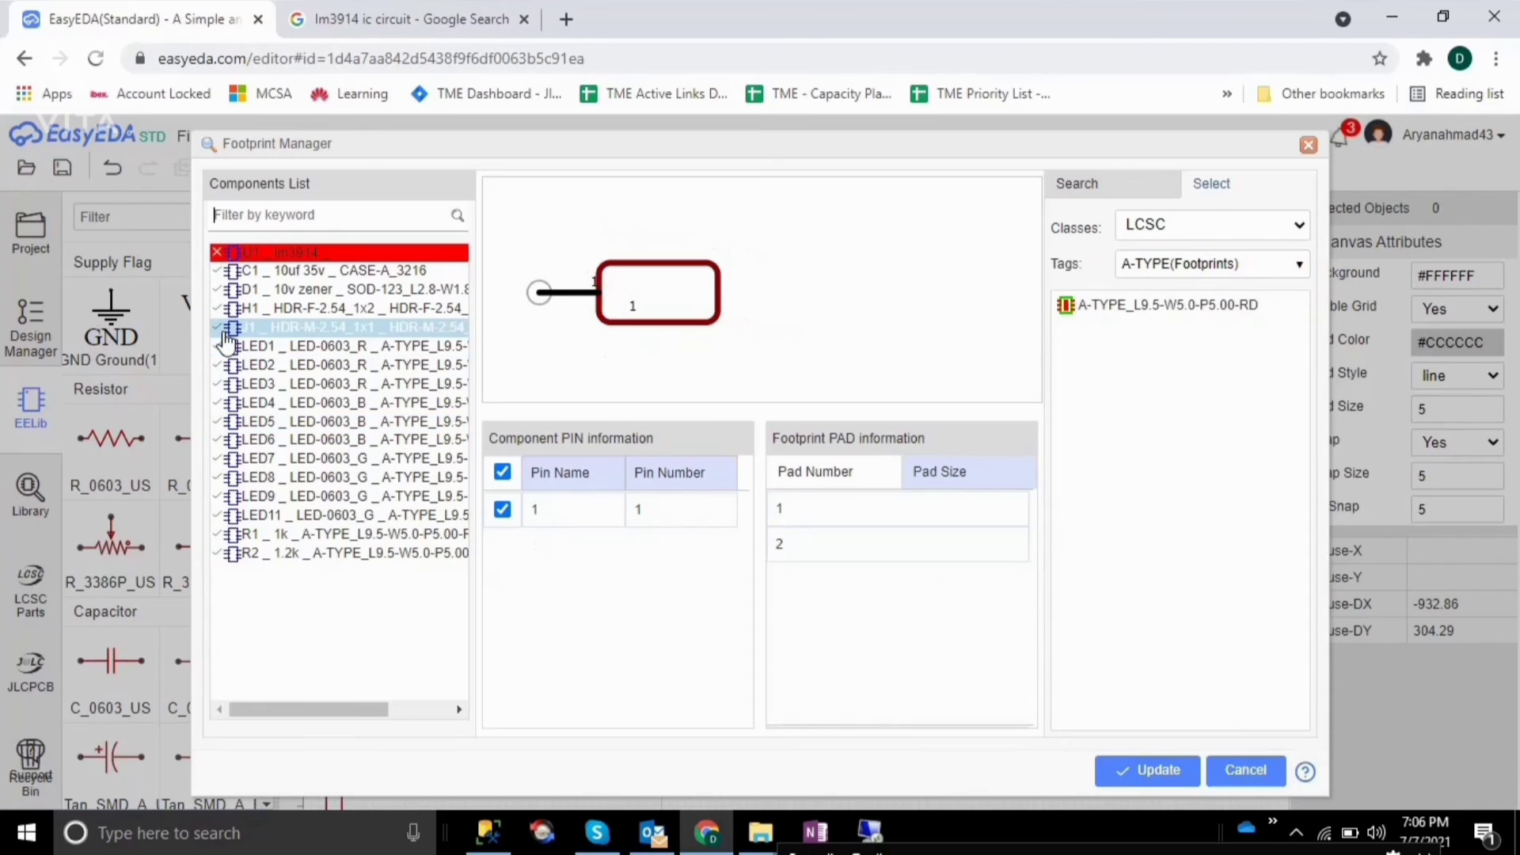
left_click(1142, 309)
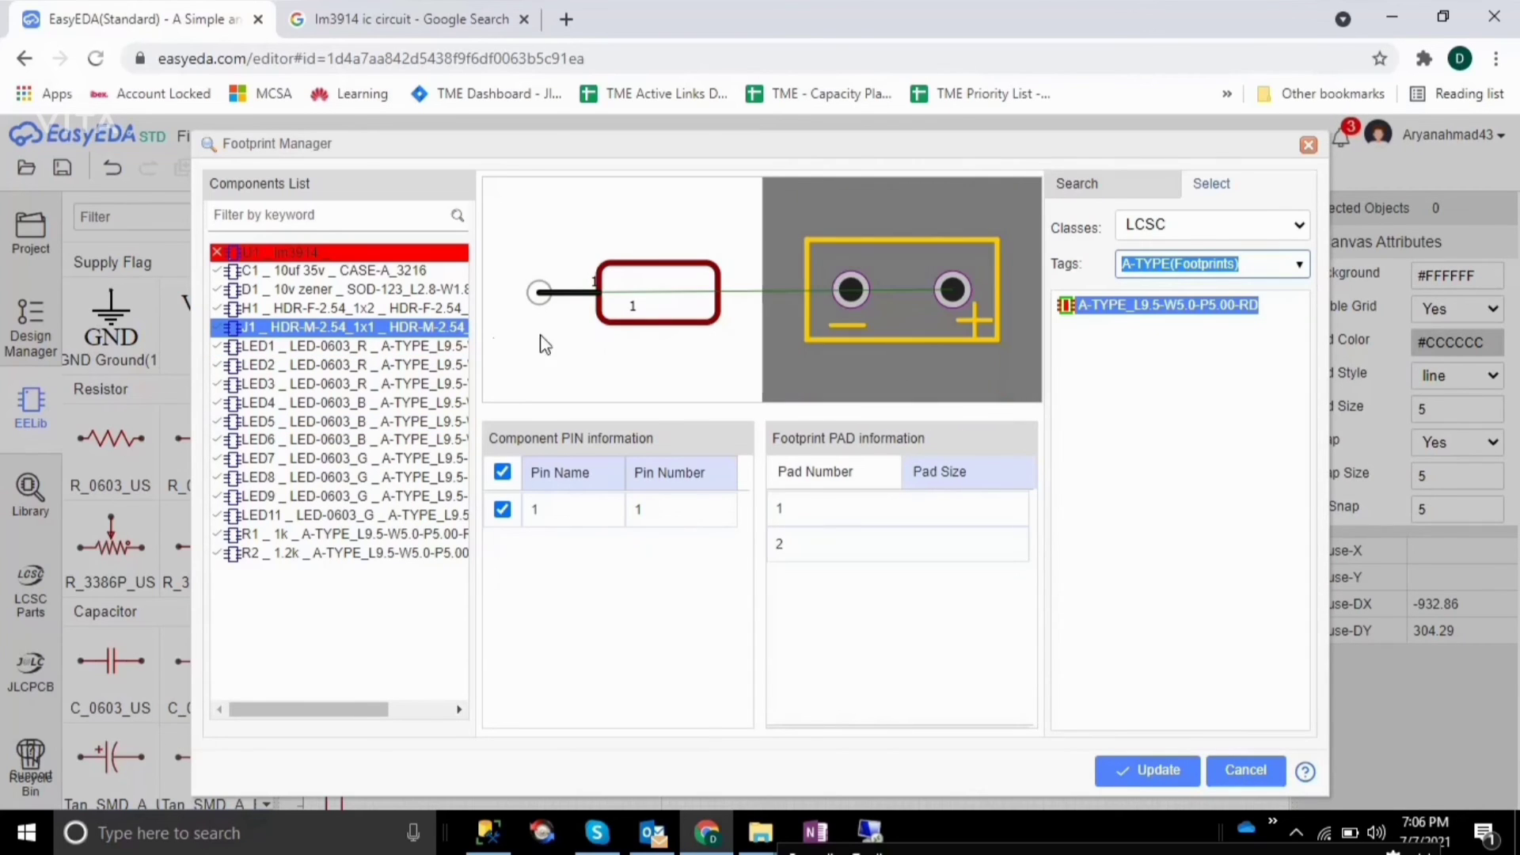
left_click(361, 331)
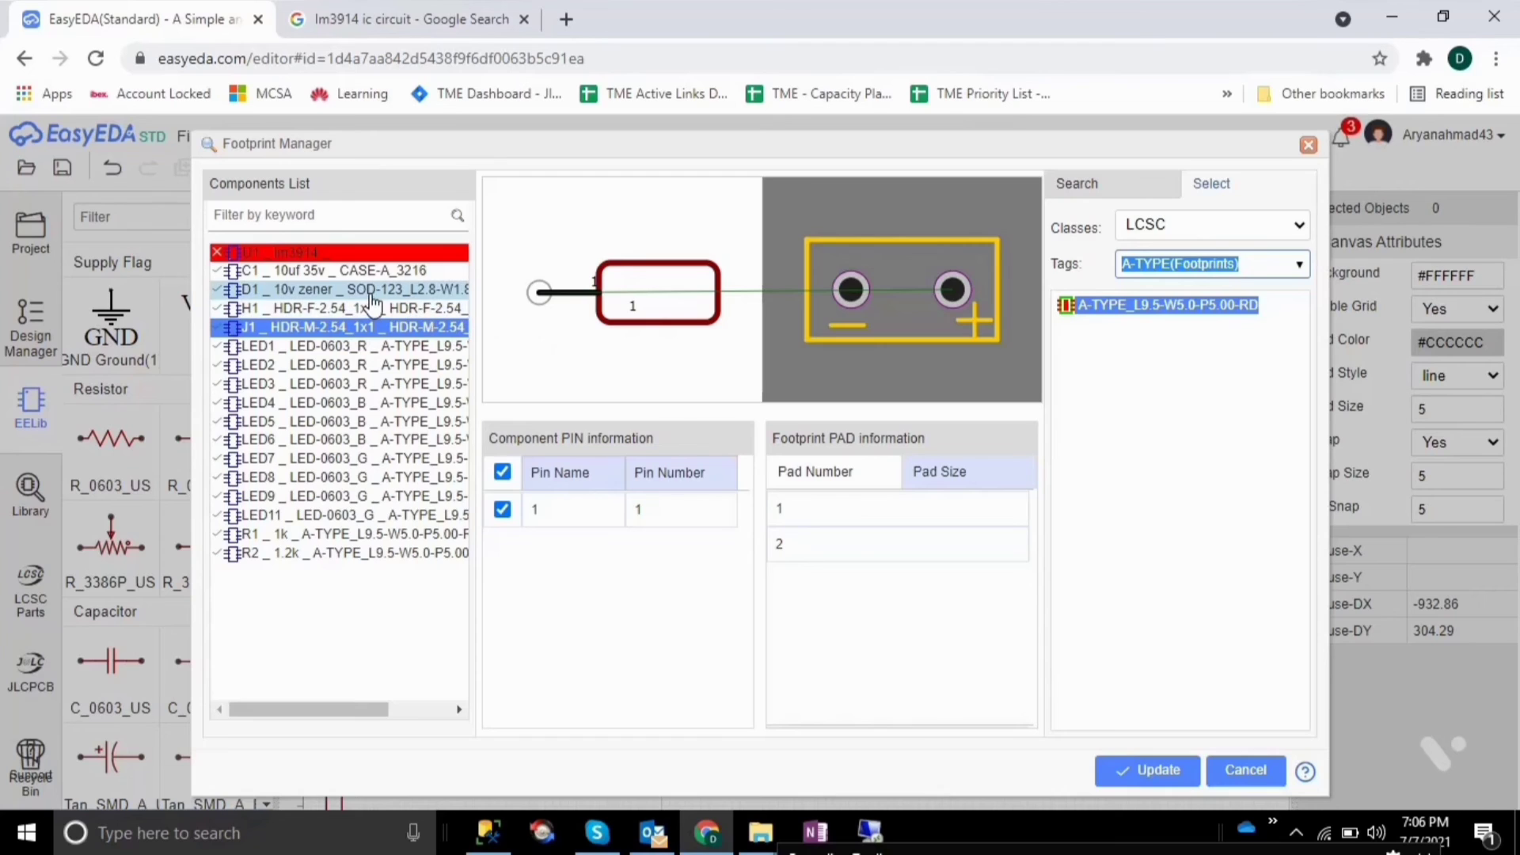
left_click(372, 308)
left_click(374, 332)
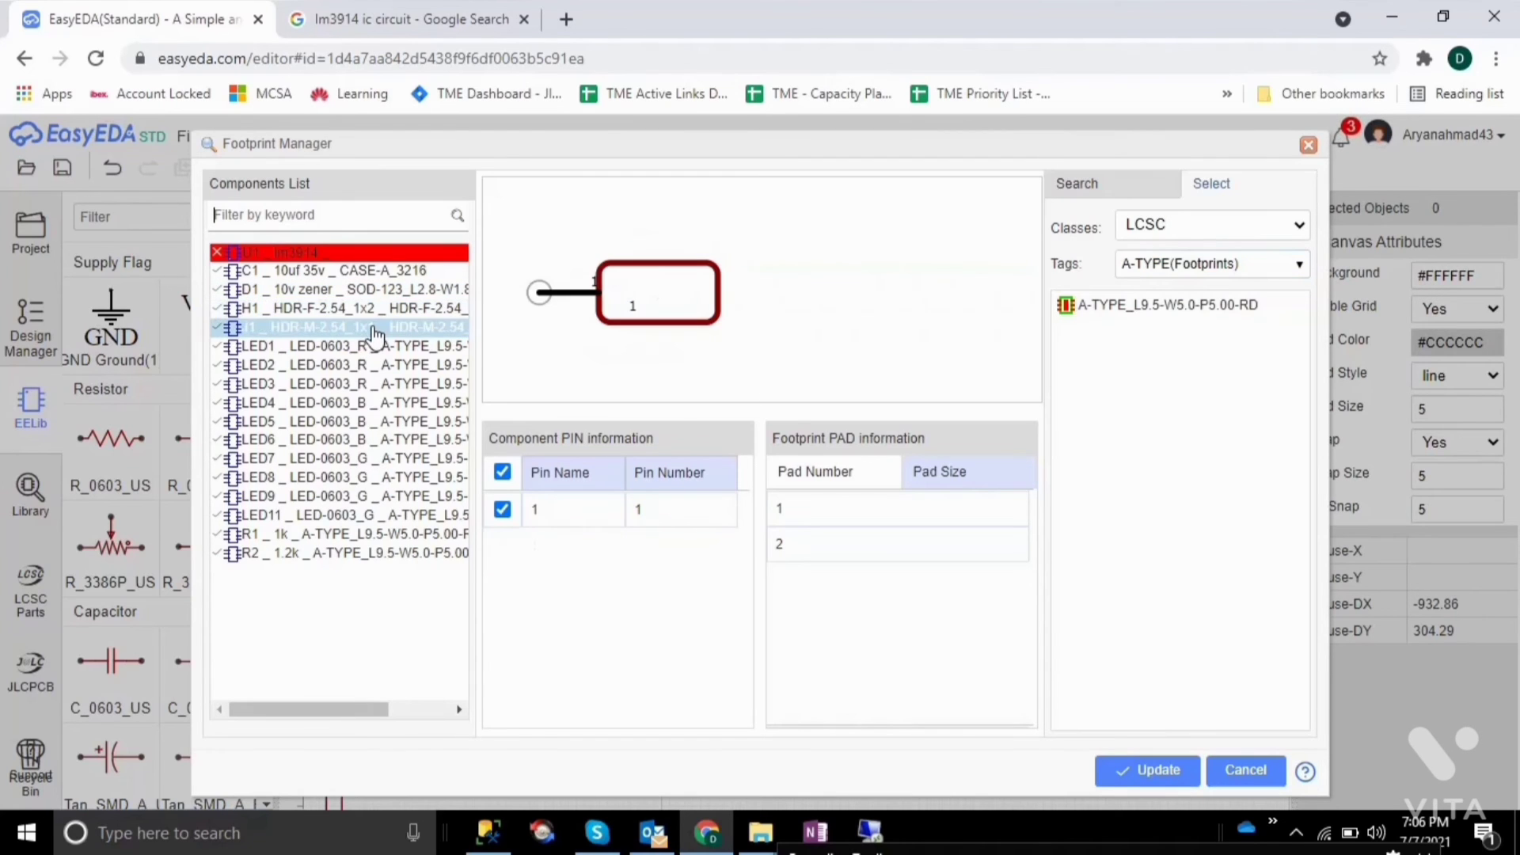
left_click(1139, 781)
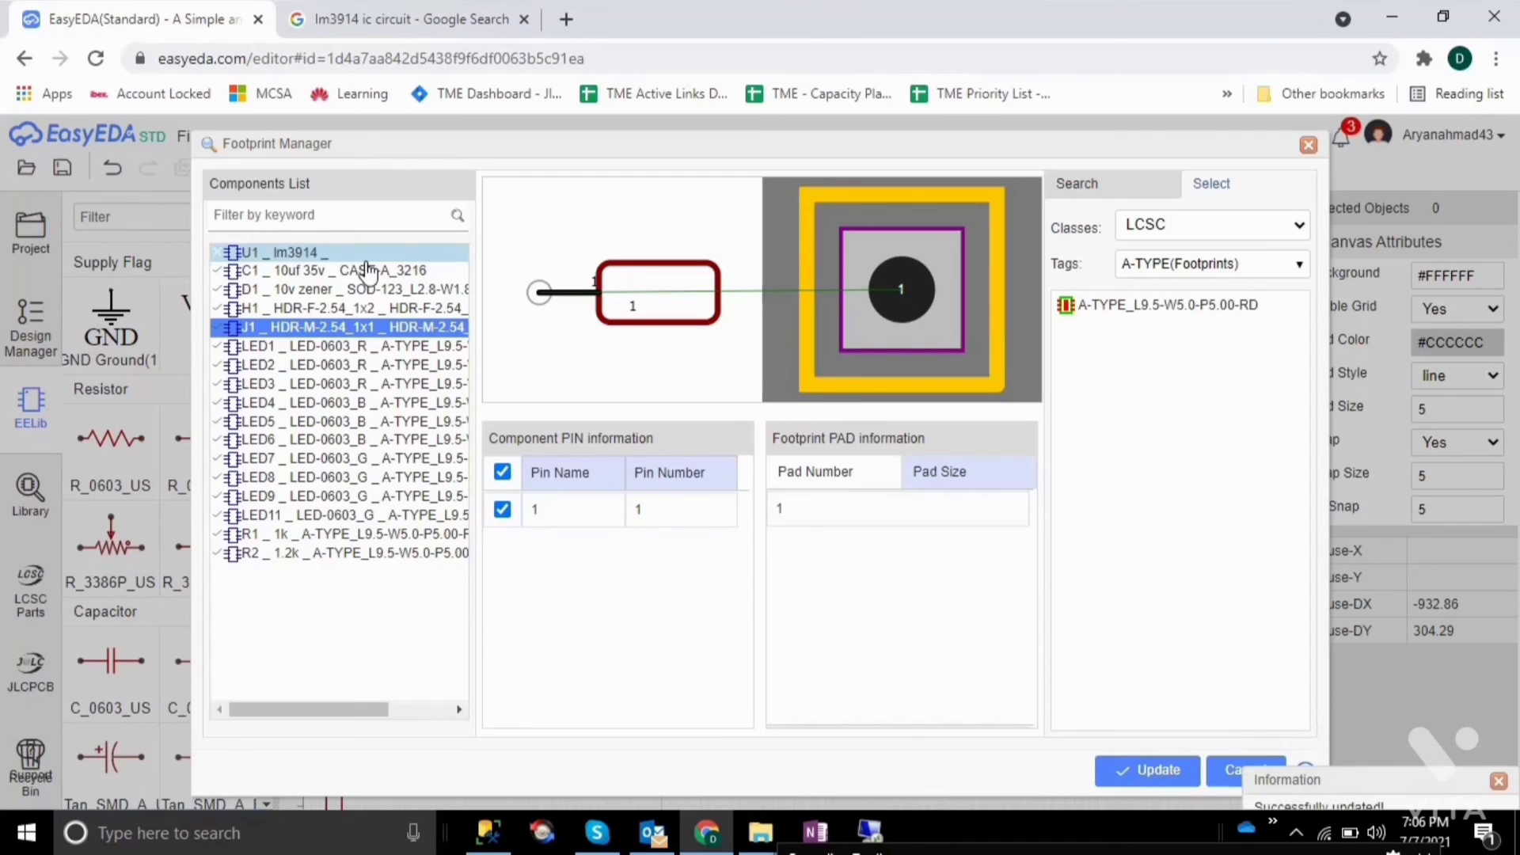
left_click(392, 311)
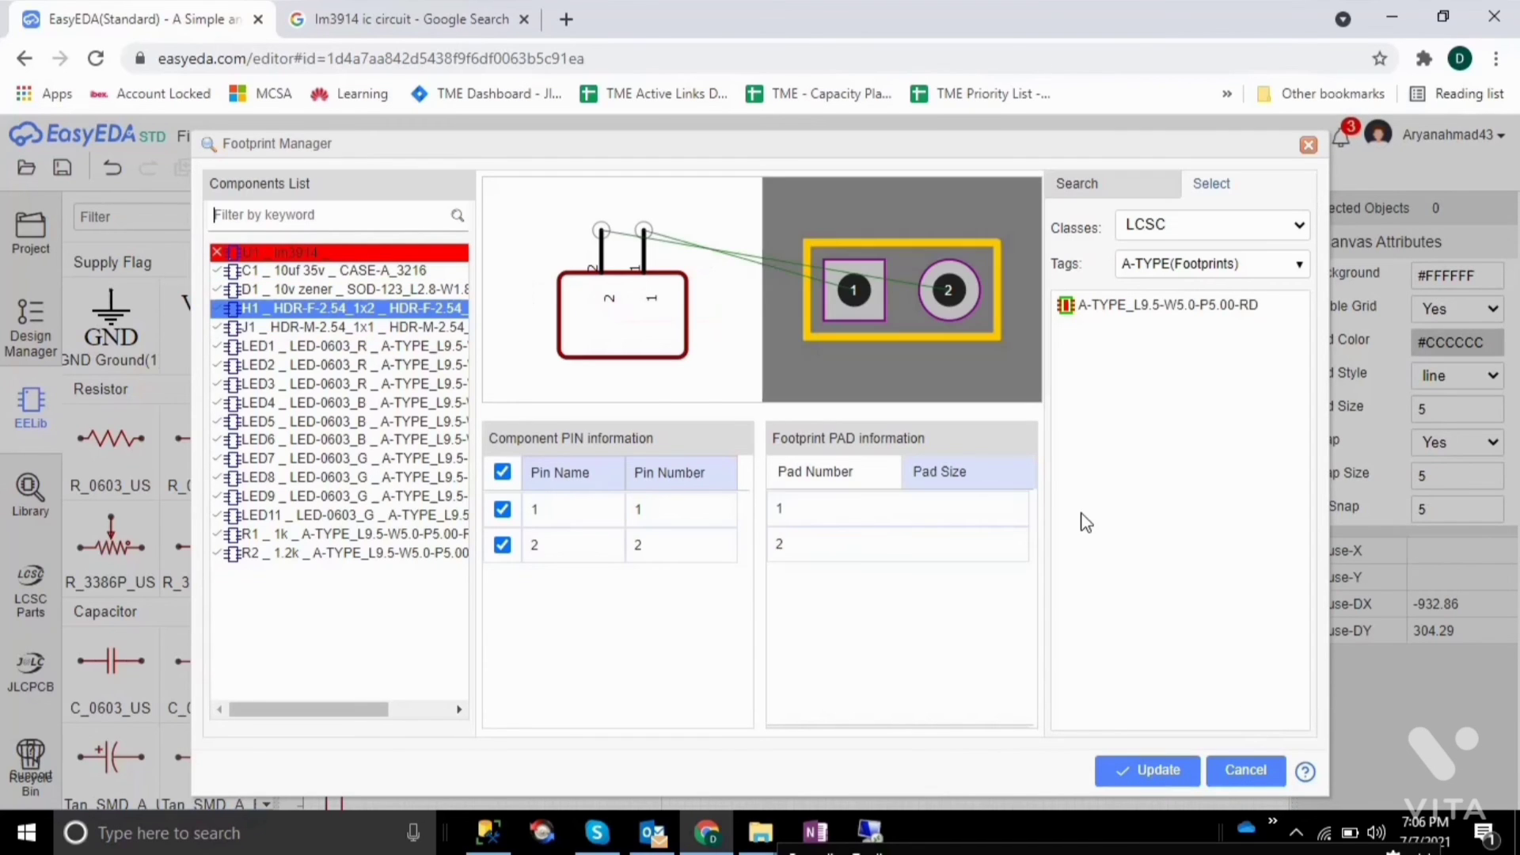
left_click(1139, 776)
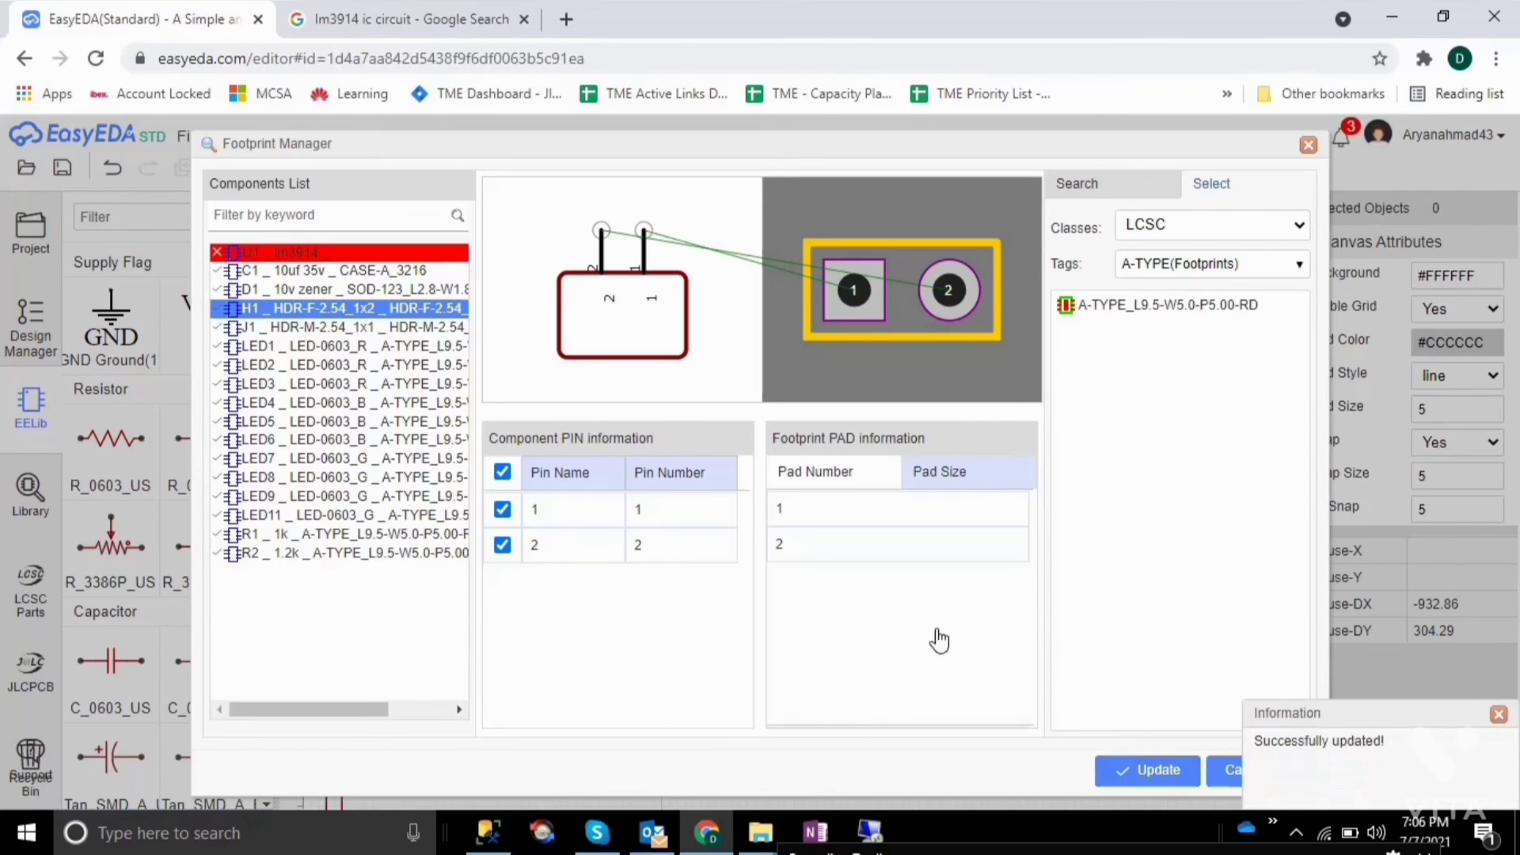
Step: Give zener diode D1 the A-TYPE_L9.5-W5.0-P5.00-RD footprint
left_click(401, 293)
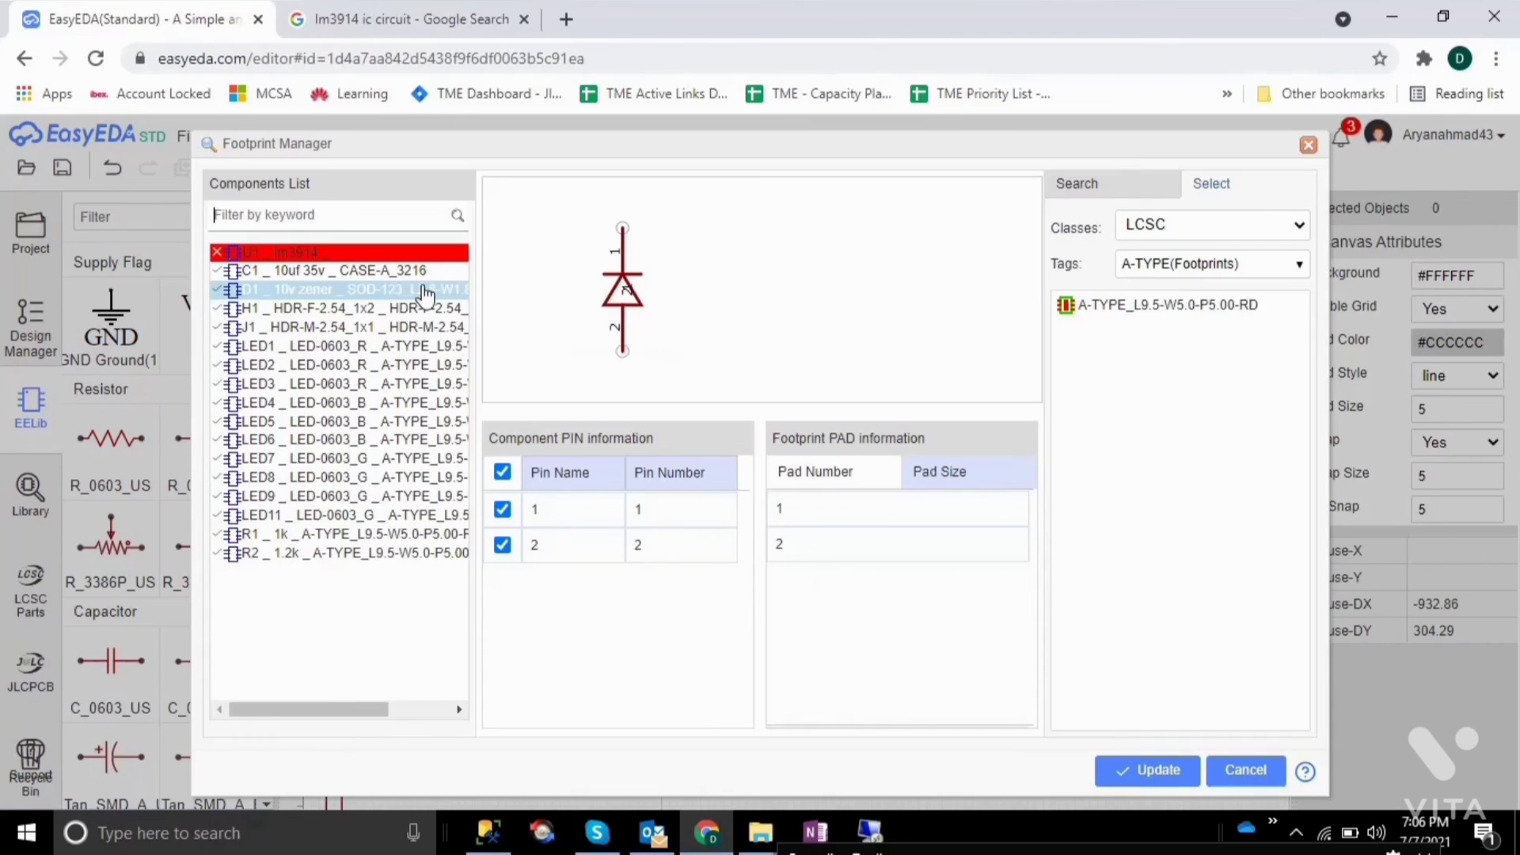
left_click(1063, 312)
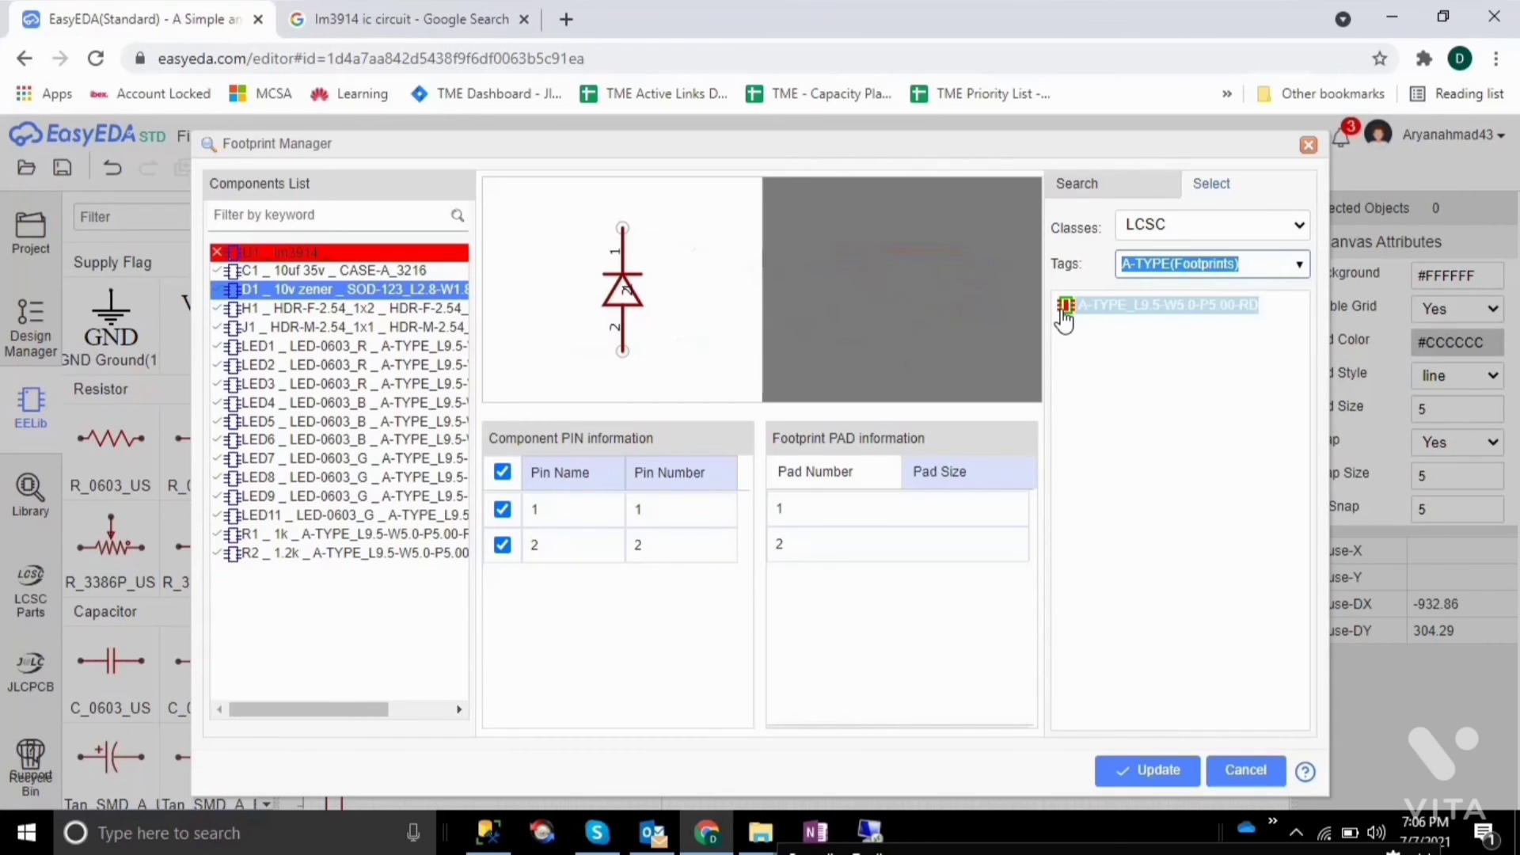
left_click(1144, 774)
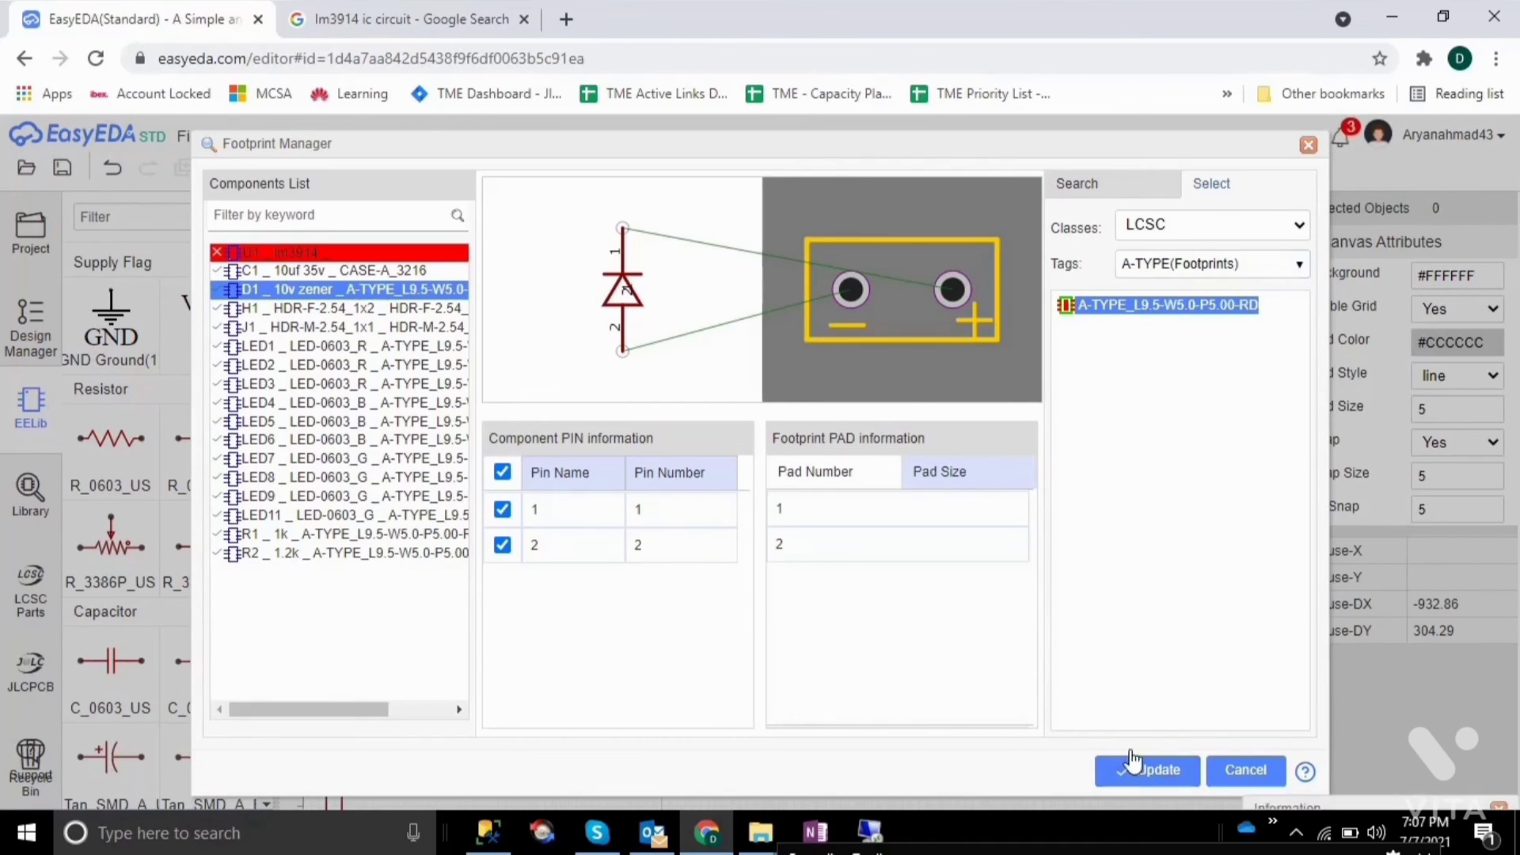
left_click(390, 273)
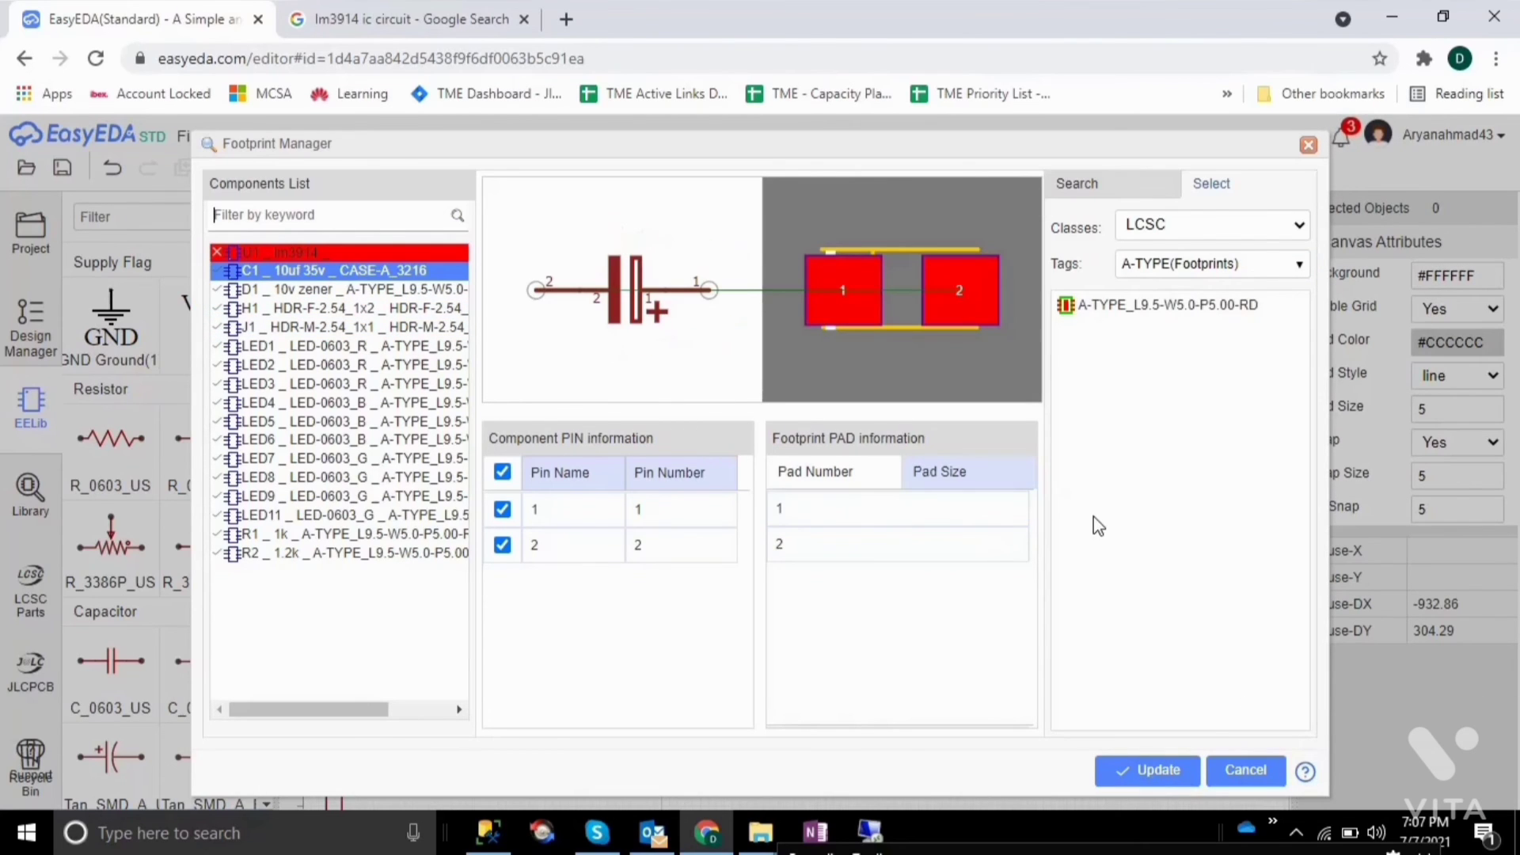
Step: Filter Tags to CAP(Footprints) and assign CAP-D3.0-F1.5 to capacitor C1
left_click(1294, 267)
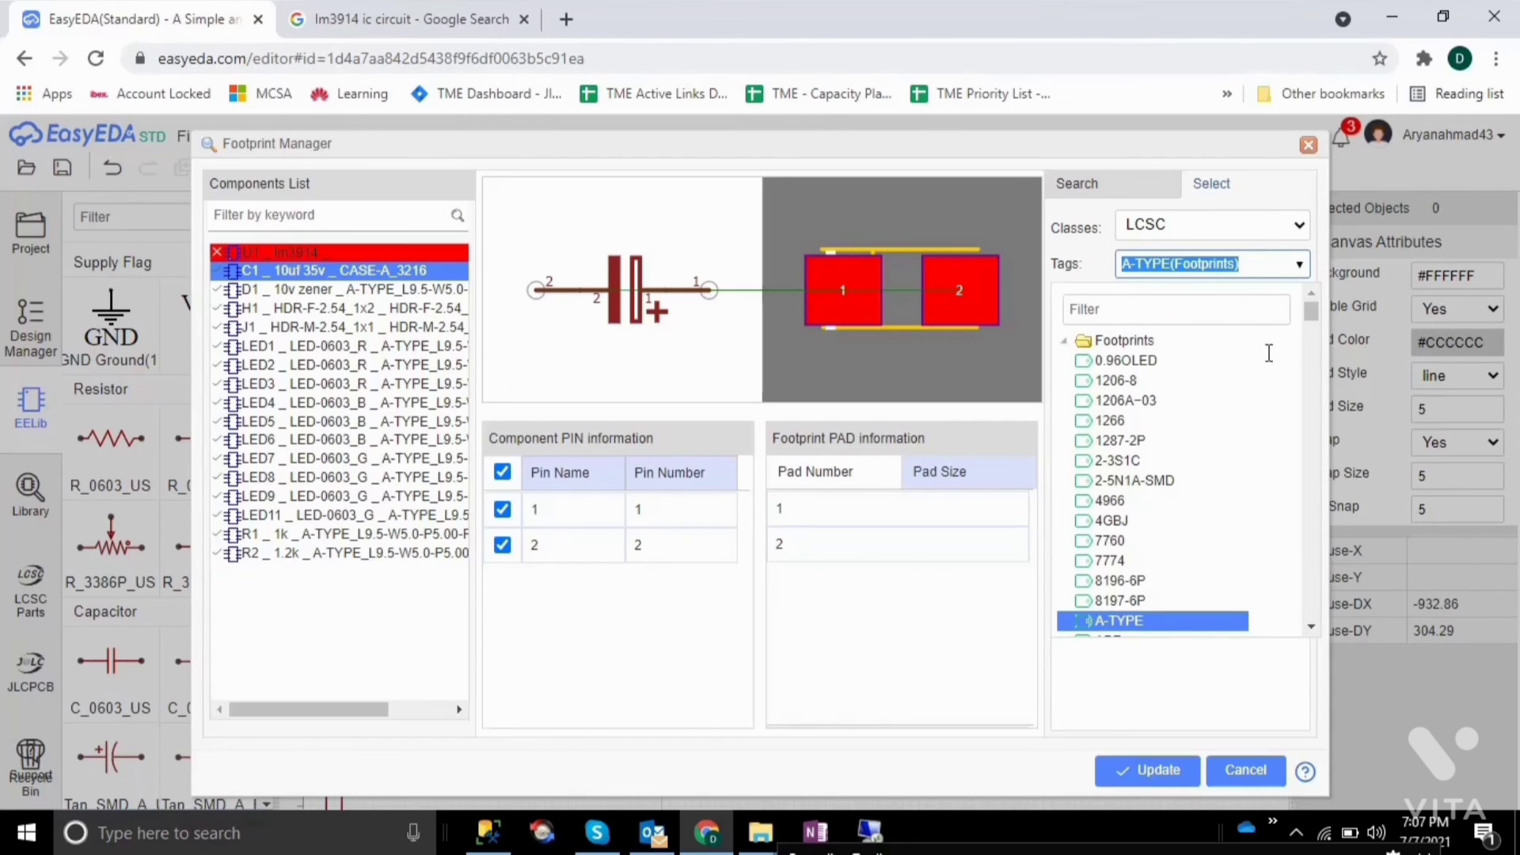
left_click(1312, 631)
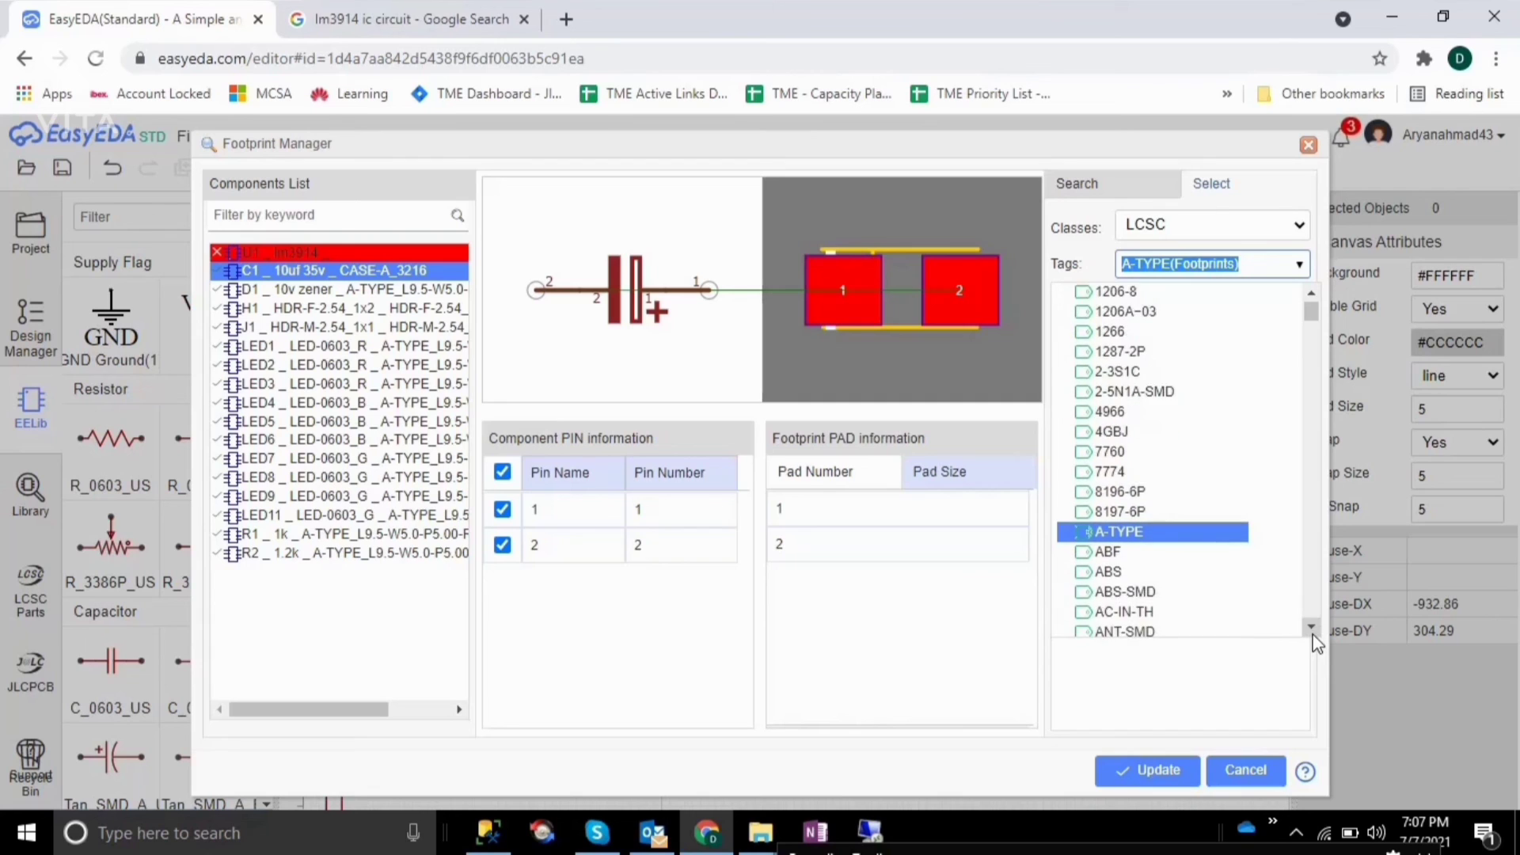
left_click(1312, 630)
left_click(1311, 631)
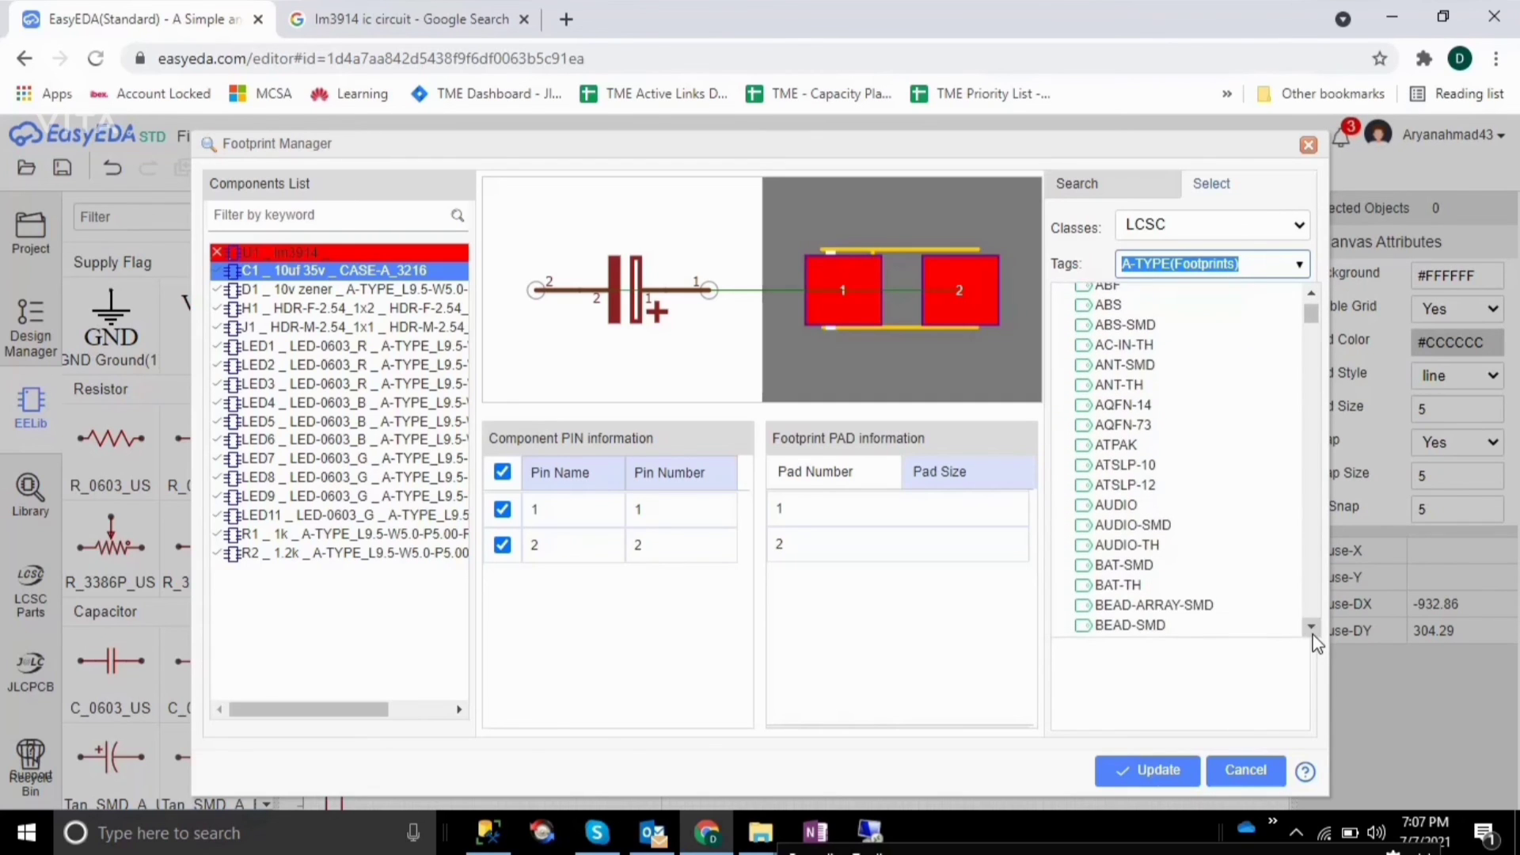
left_click(1312, 630)
left_click(1312, 631)
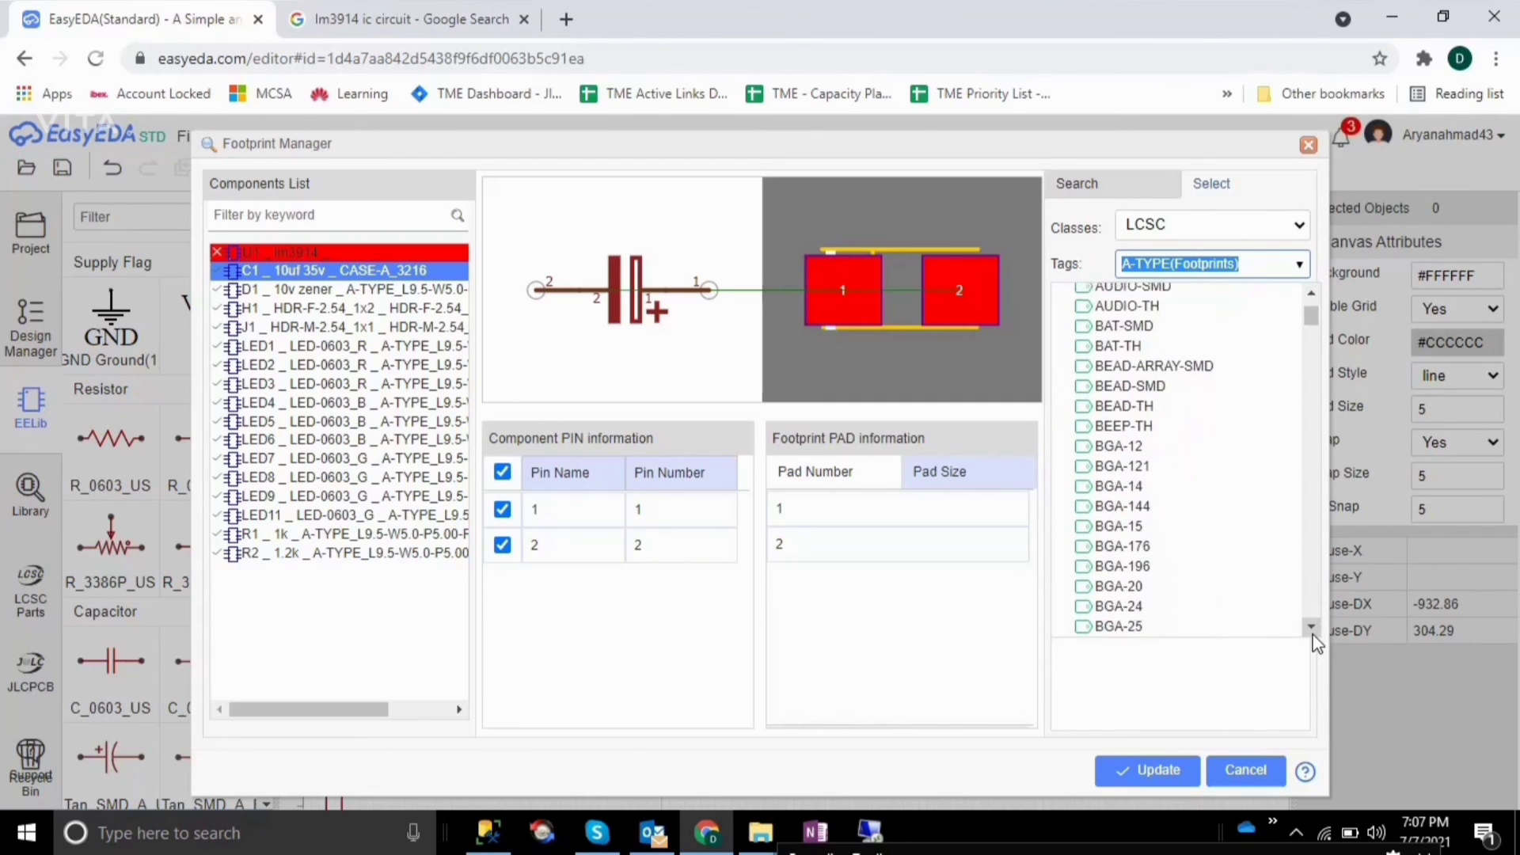
left_click(1313, 630)
left_click(1313, 630)
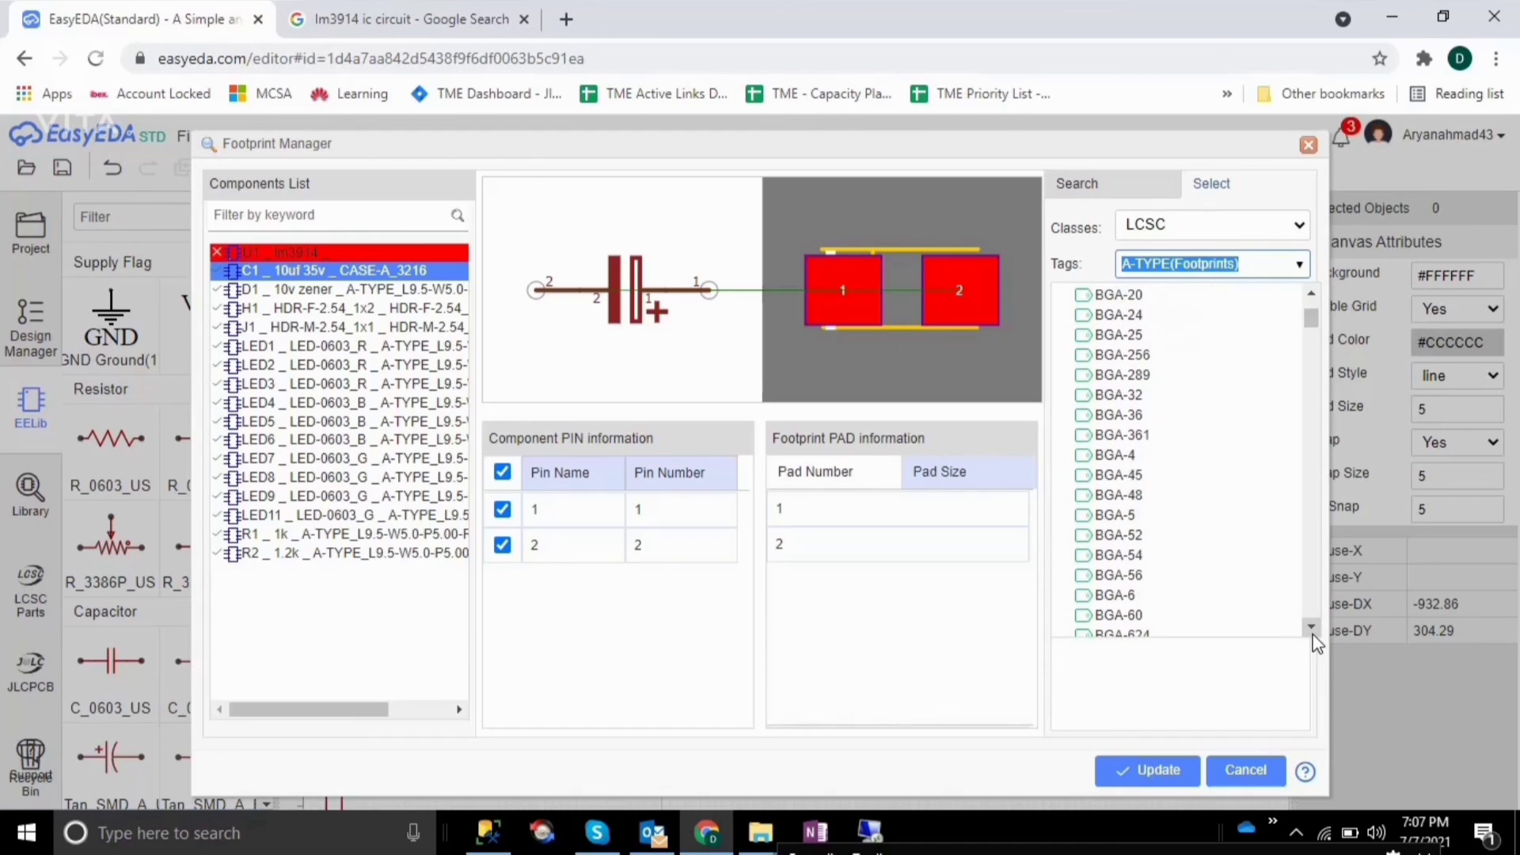
left_click(1312, 631)
left_click(1313, 631)
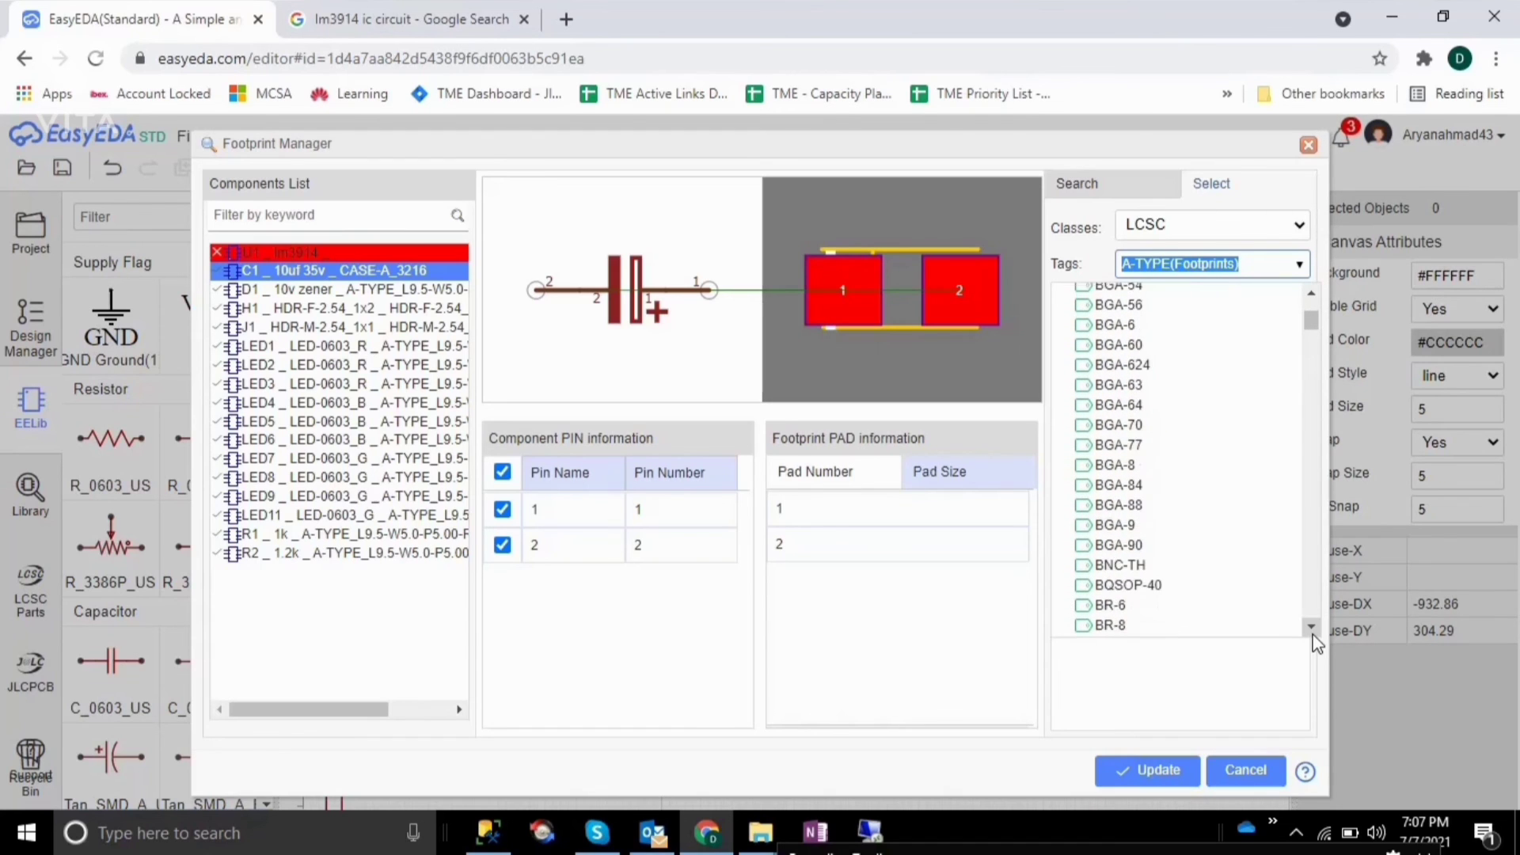
left_click(1313, 631)
left_click(1313, 631)
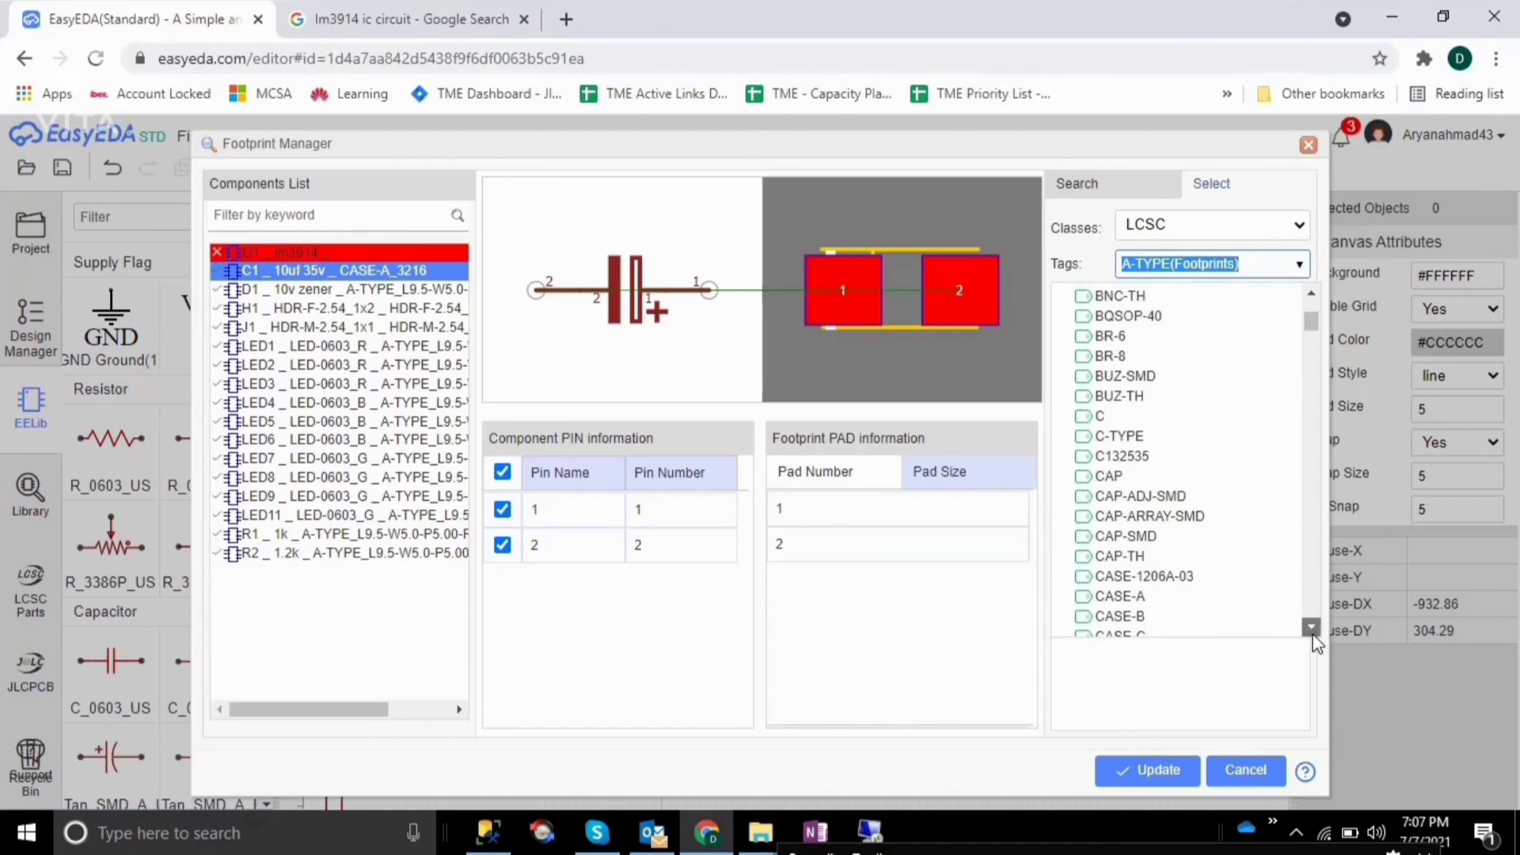
left_click(1312, 631)
left_click(1145, 389)
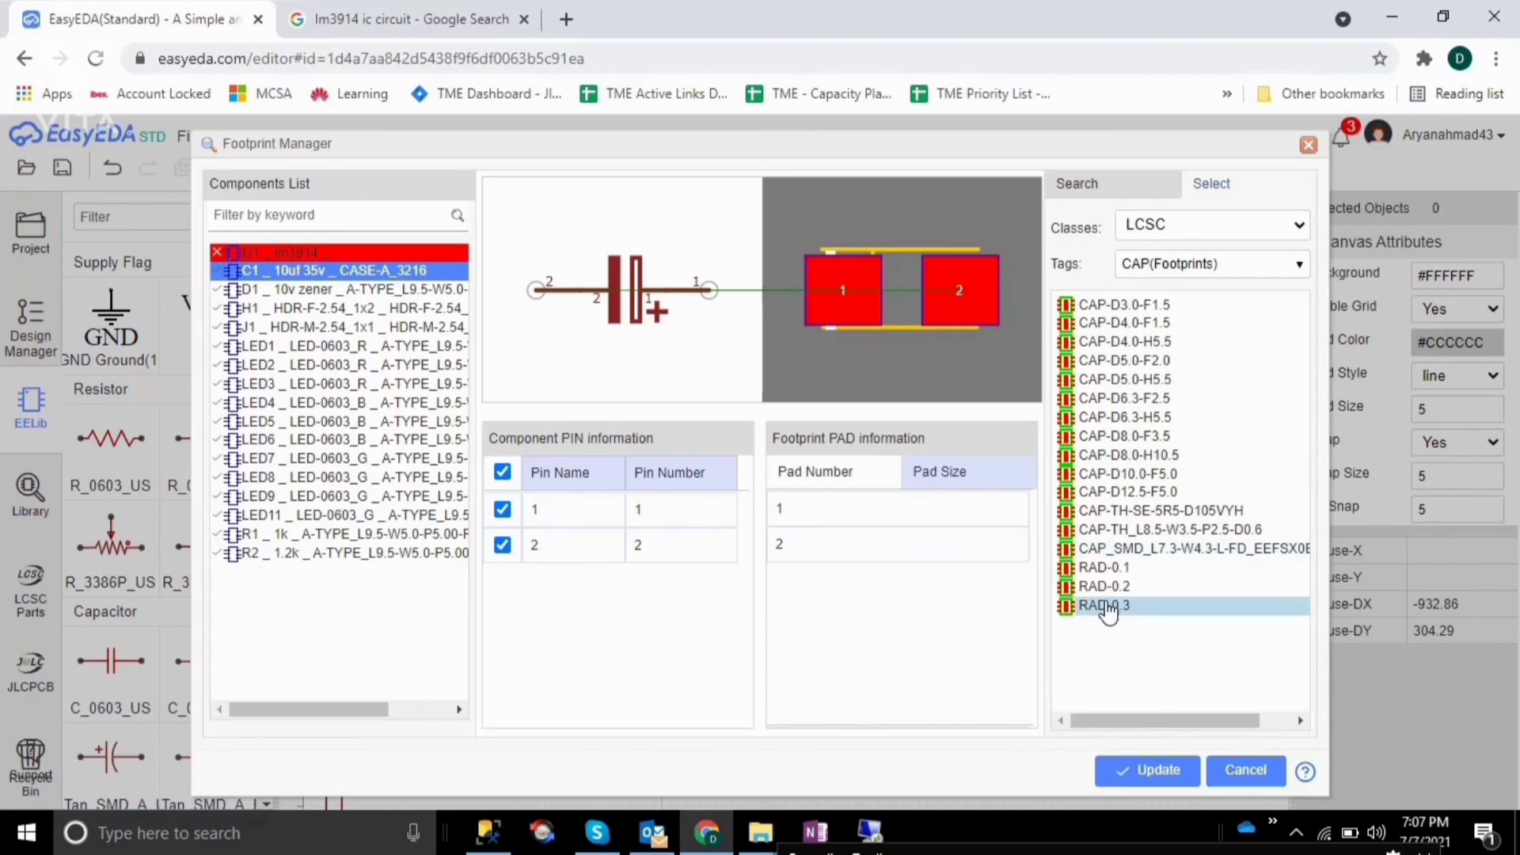
left_click(1111, 307)
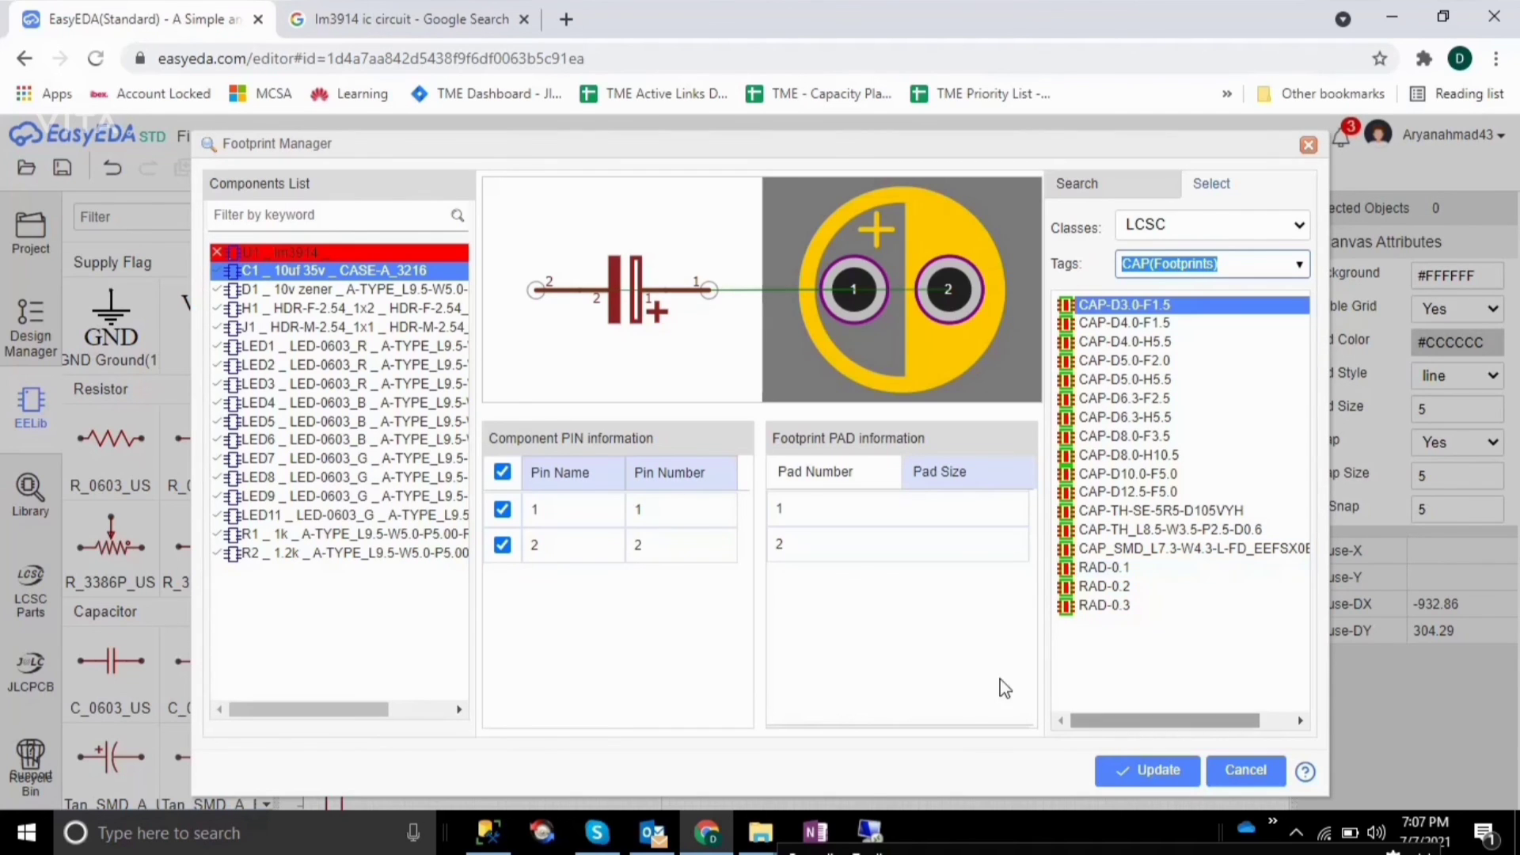
left_click(1164, 784)
Step: Filter U1's tags to DIP-18(Footprints) and apply DIP-18_L25.1-W6.4-P2.54-LS7.62-BL
left_click(407, 259)
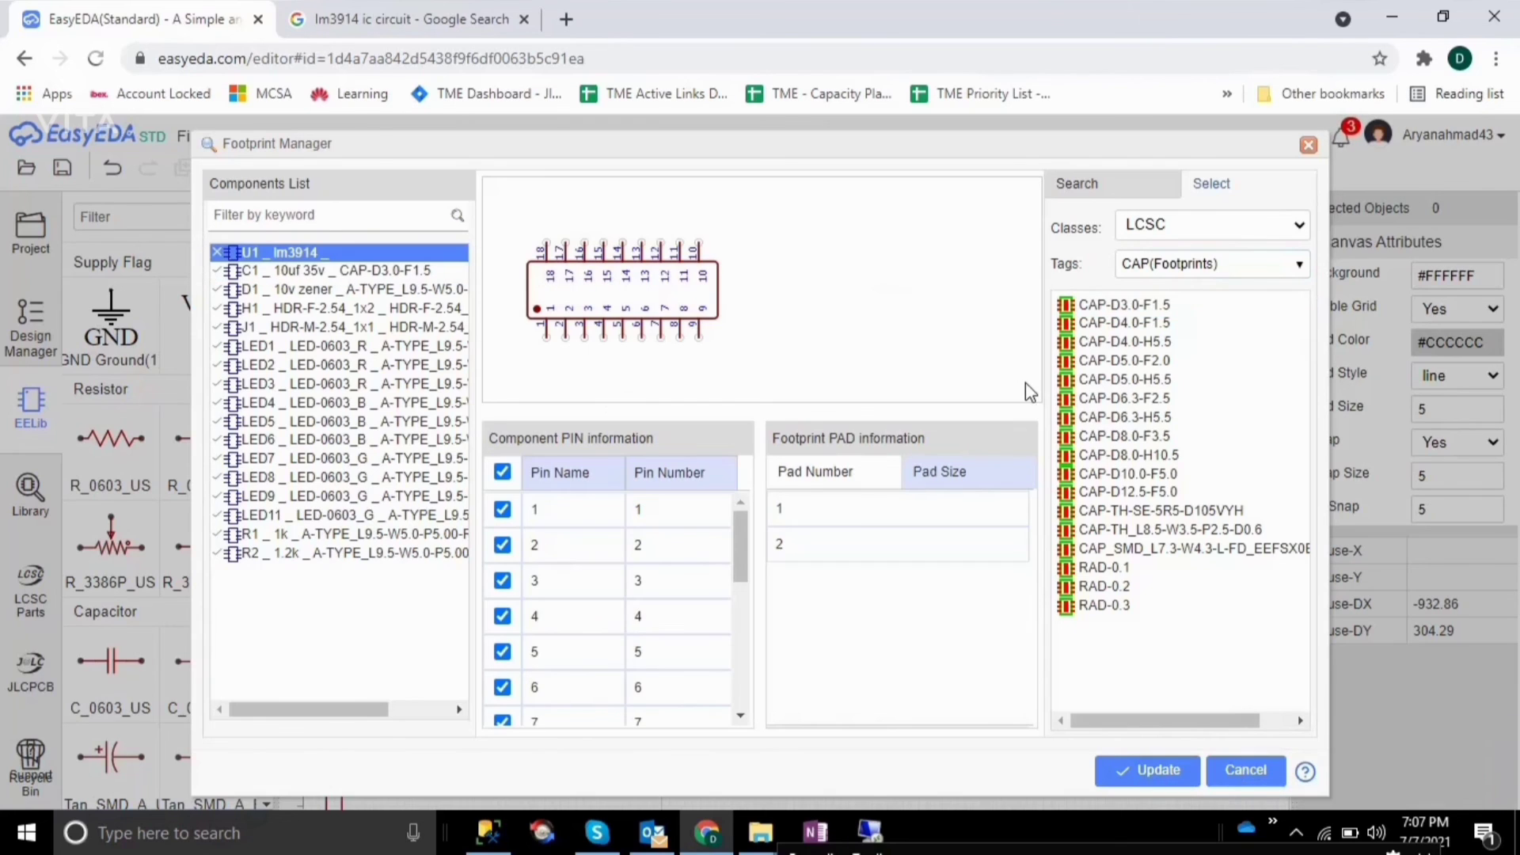
left_click(1299, 264)
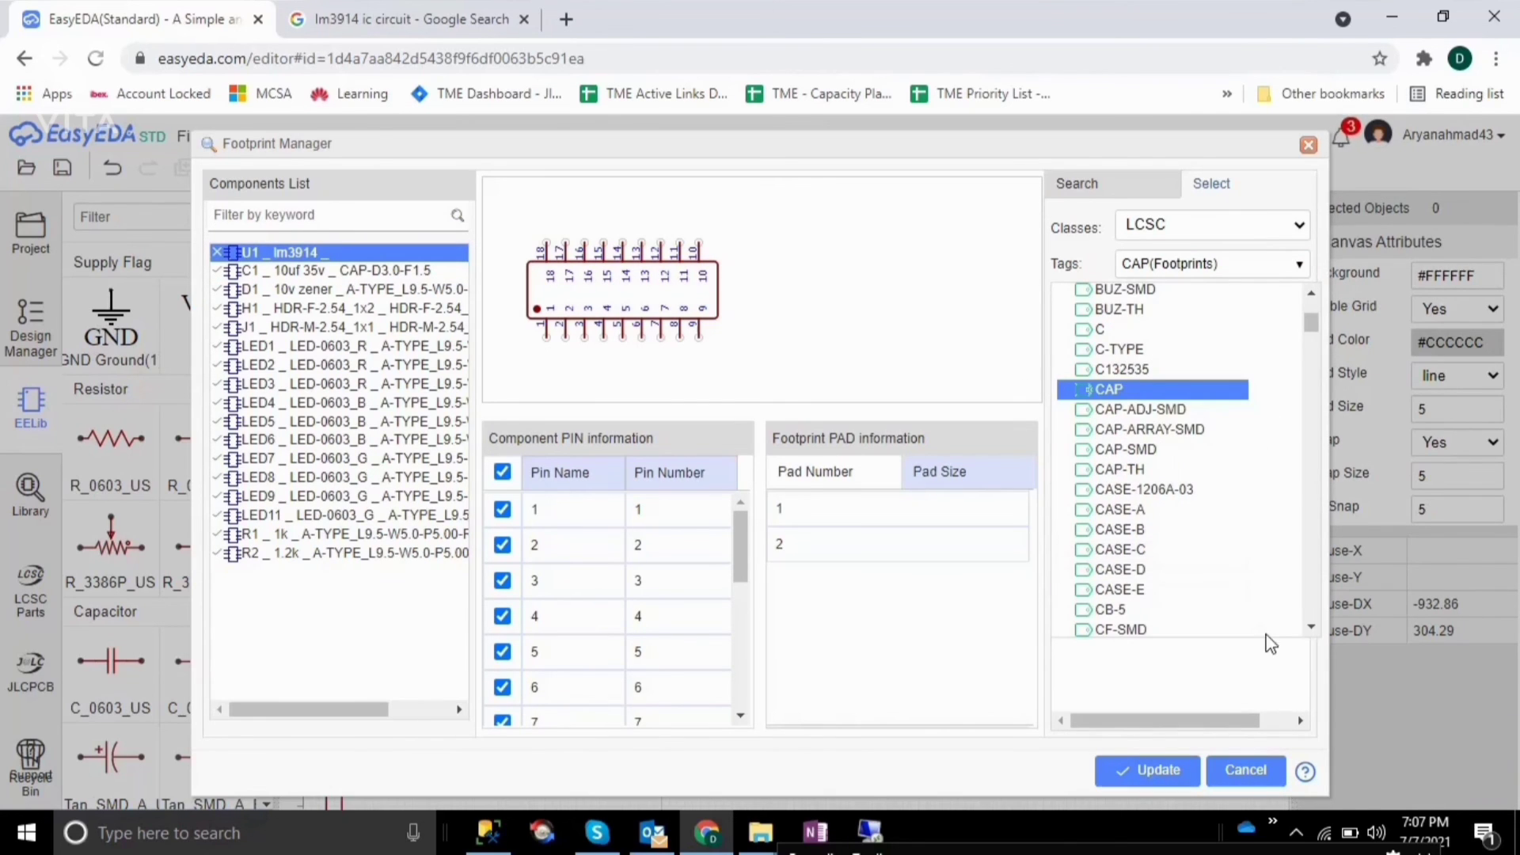
left_click(1311, 629)
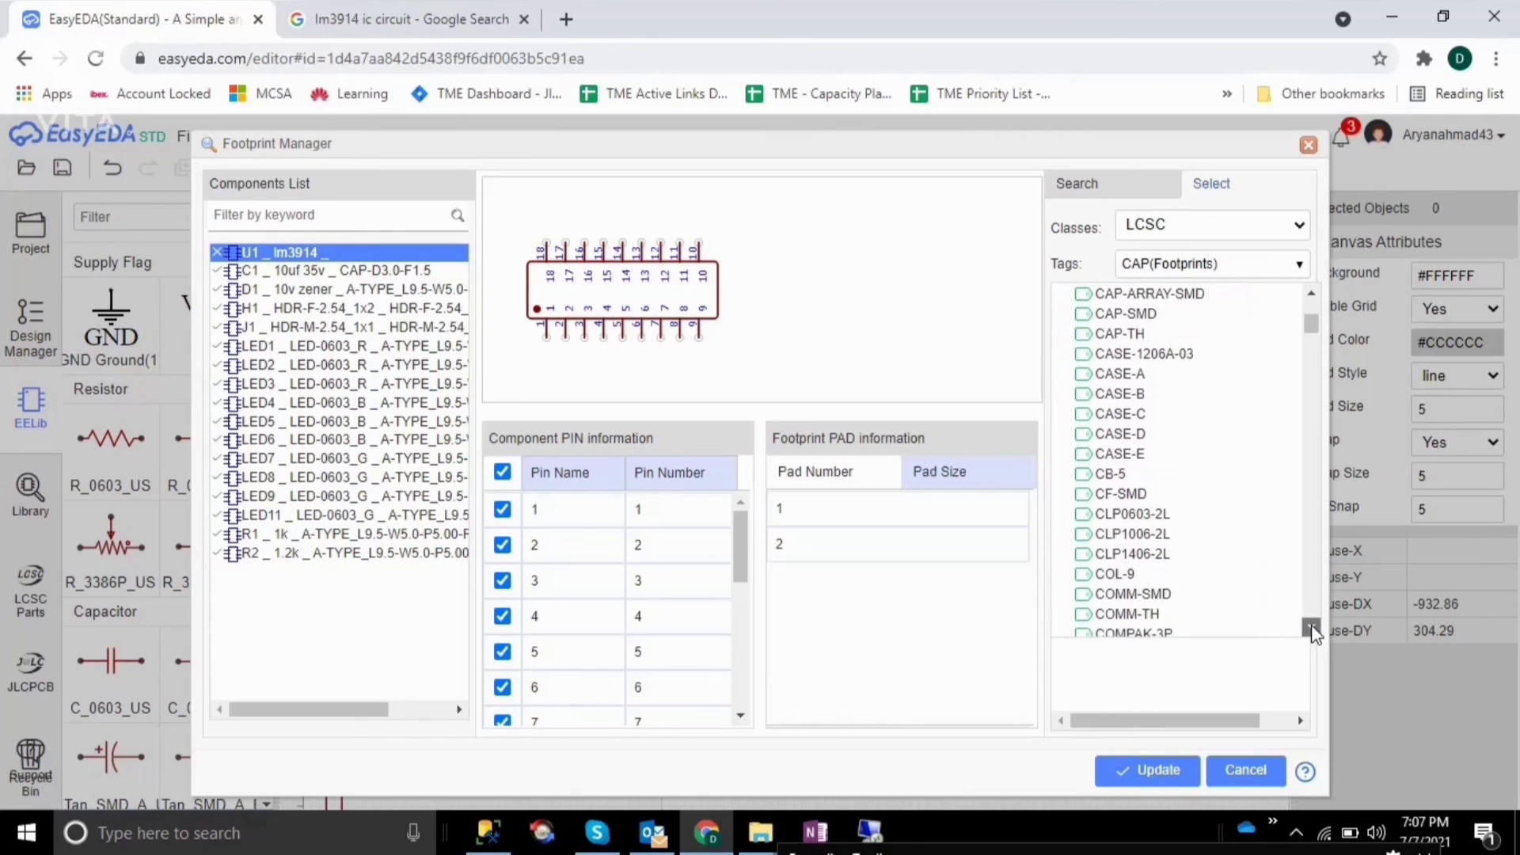
left_click(1311, 629)
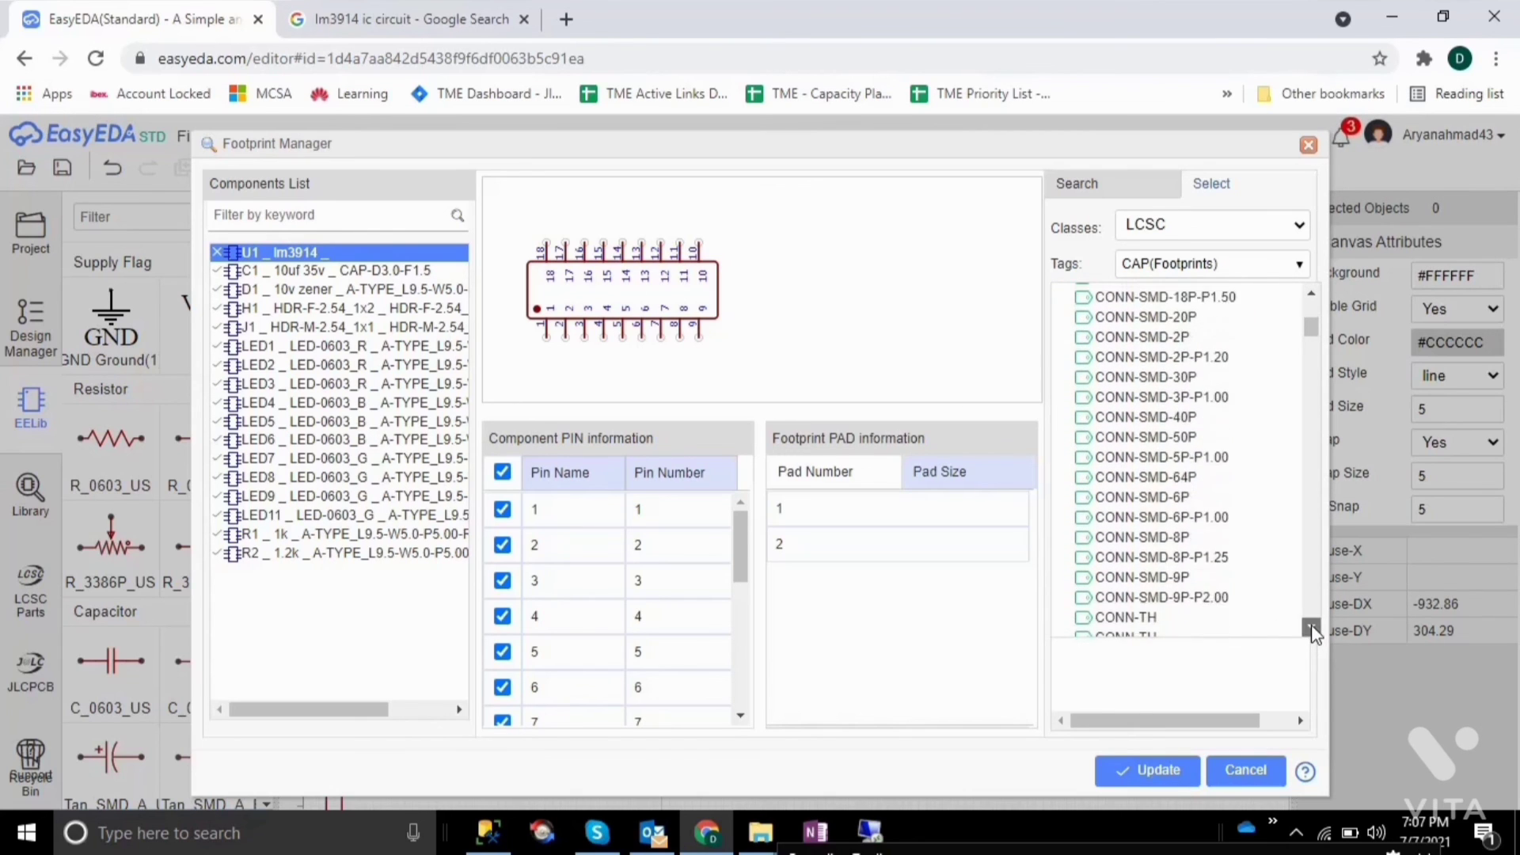
left_click(1311, 630)
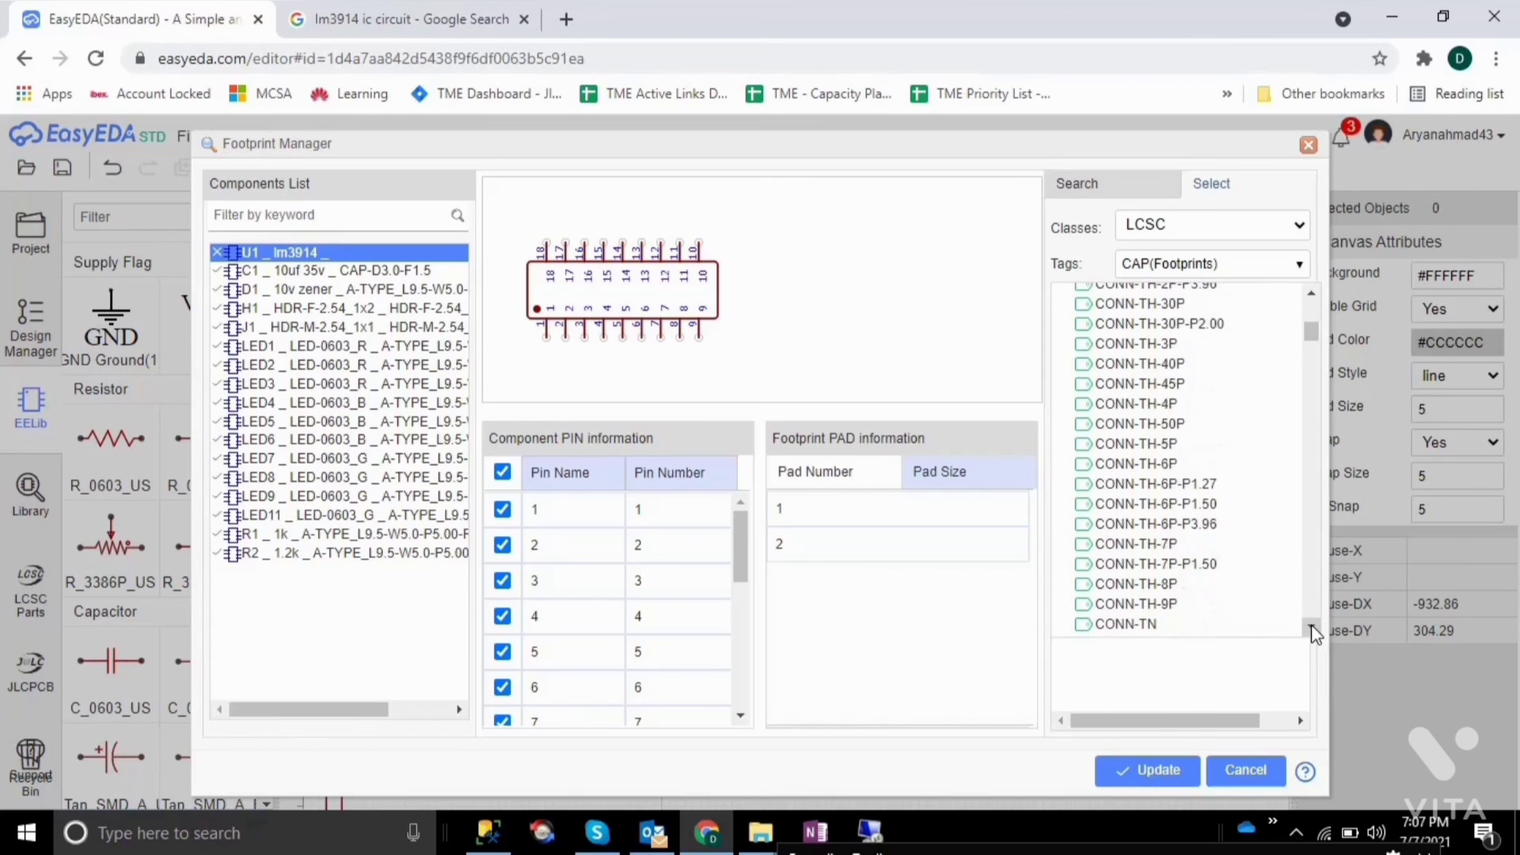
left_click(1312, 629)
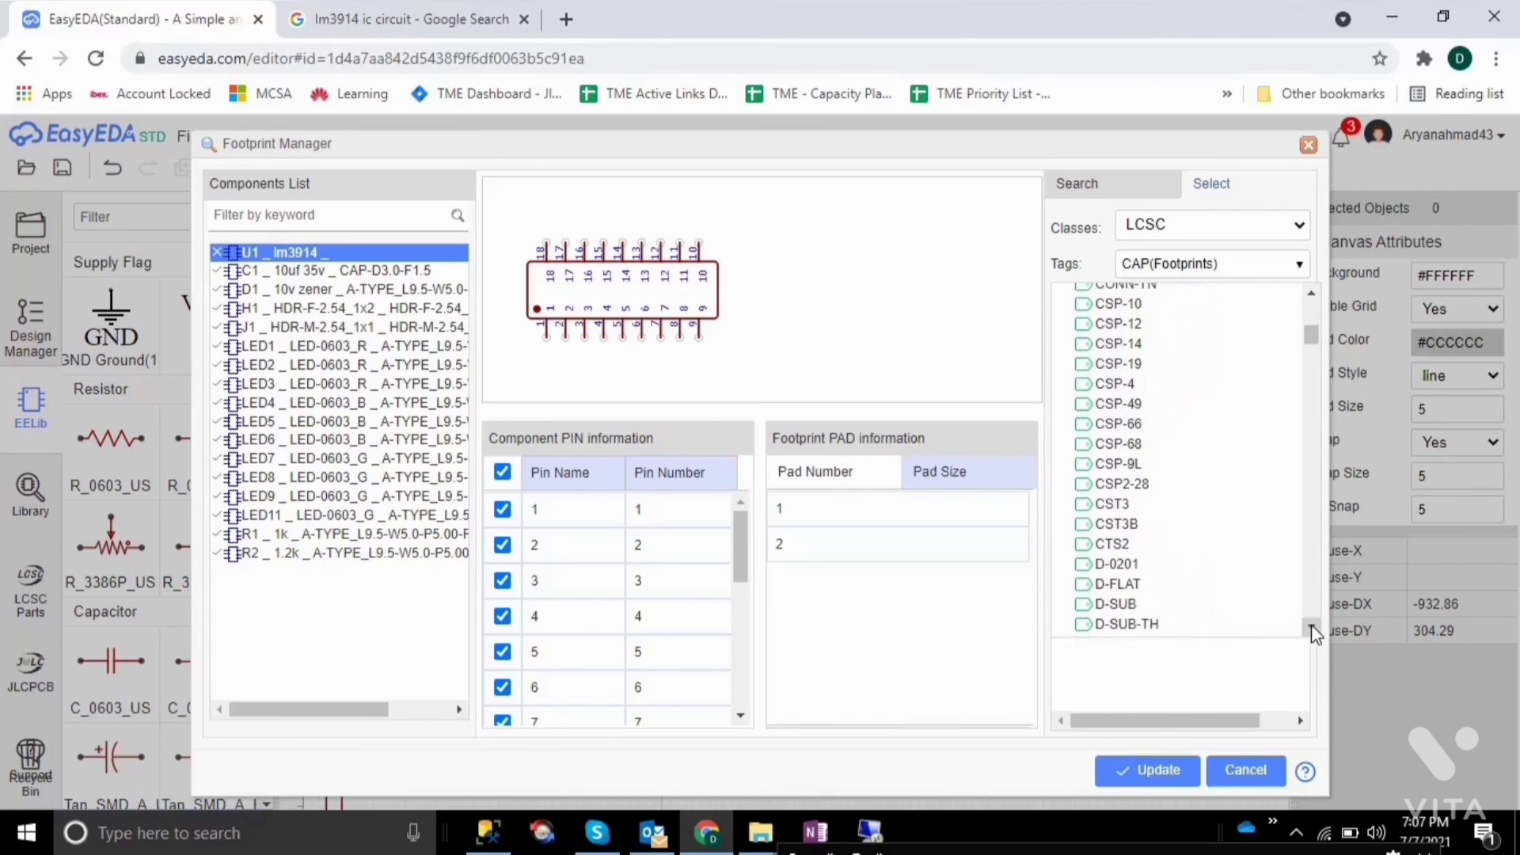
left_click(1311, 630)
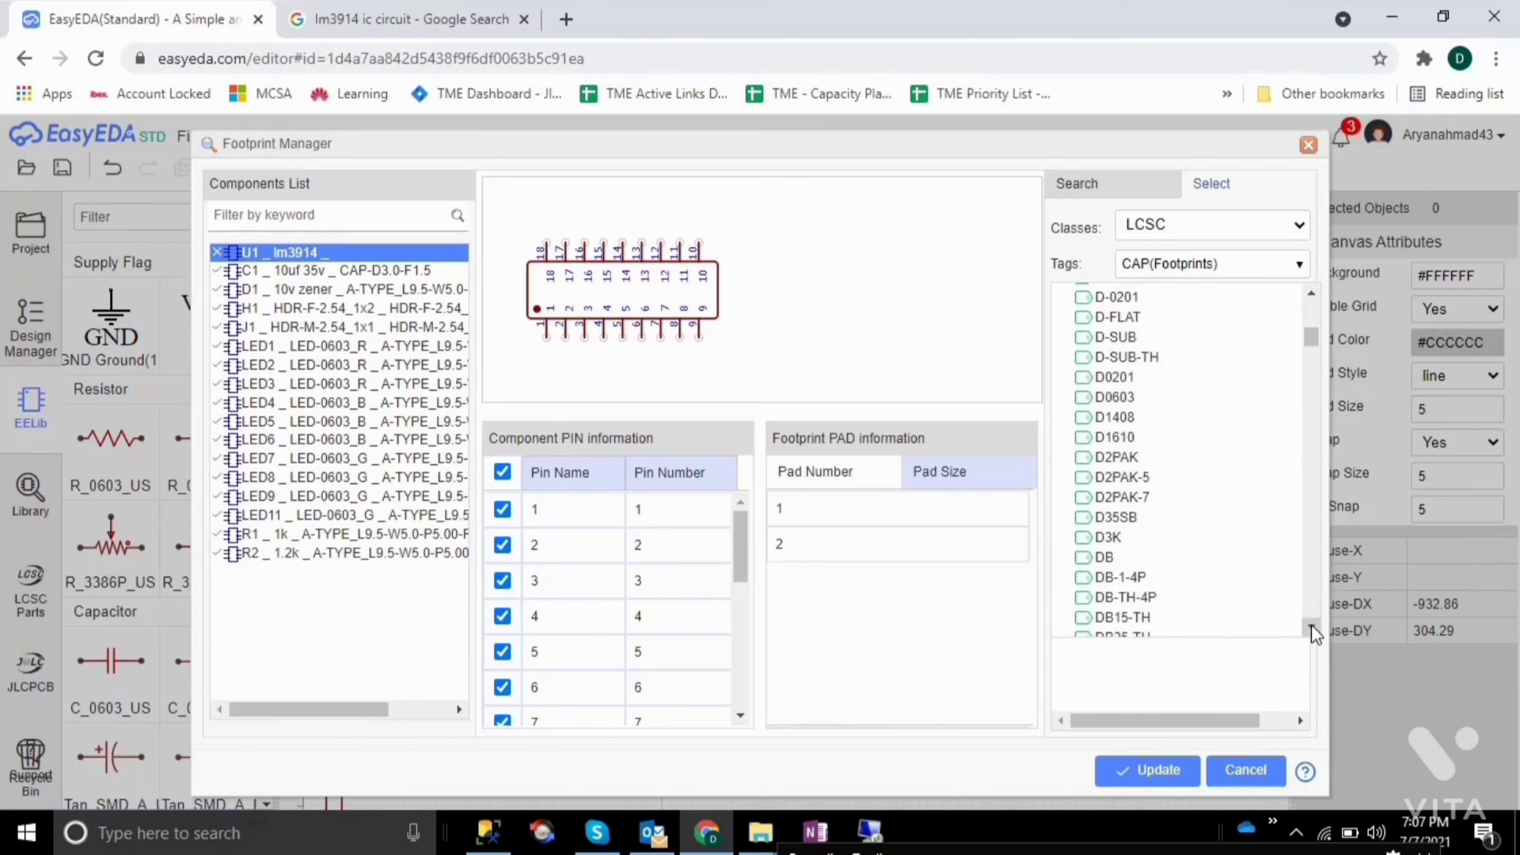
left_click(1311, 630)
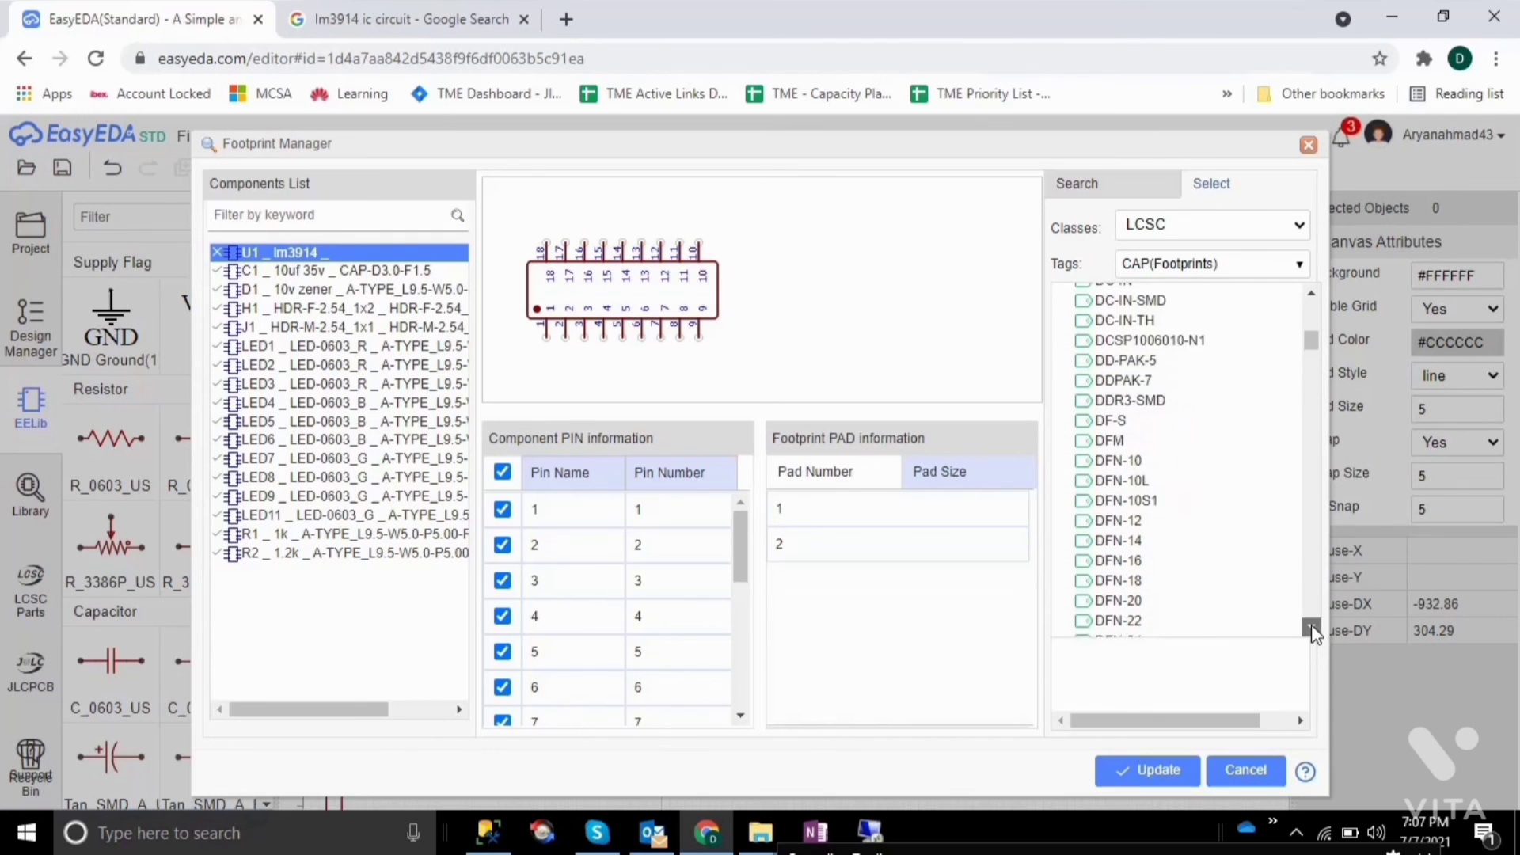
left_click(1312, 630)
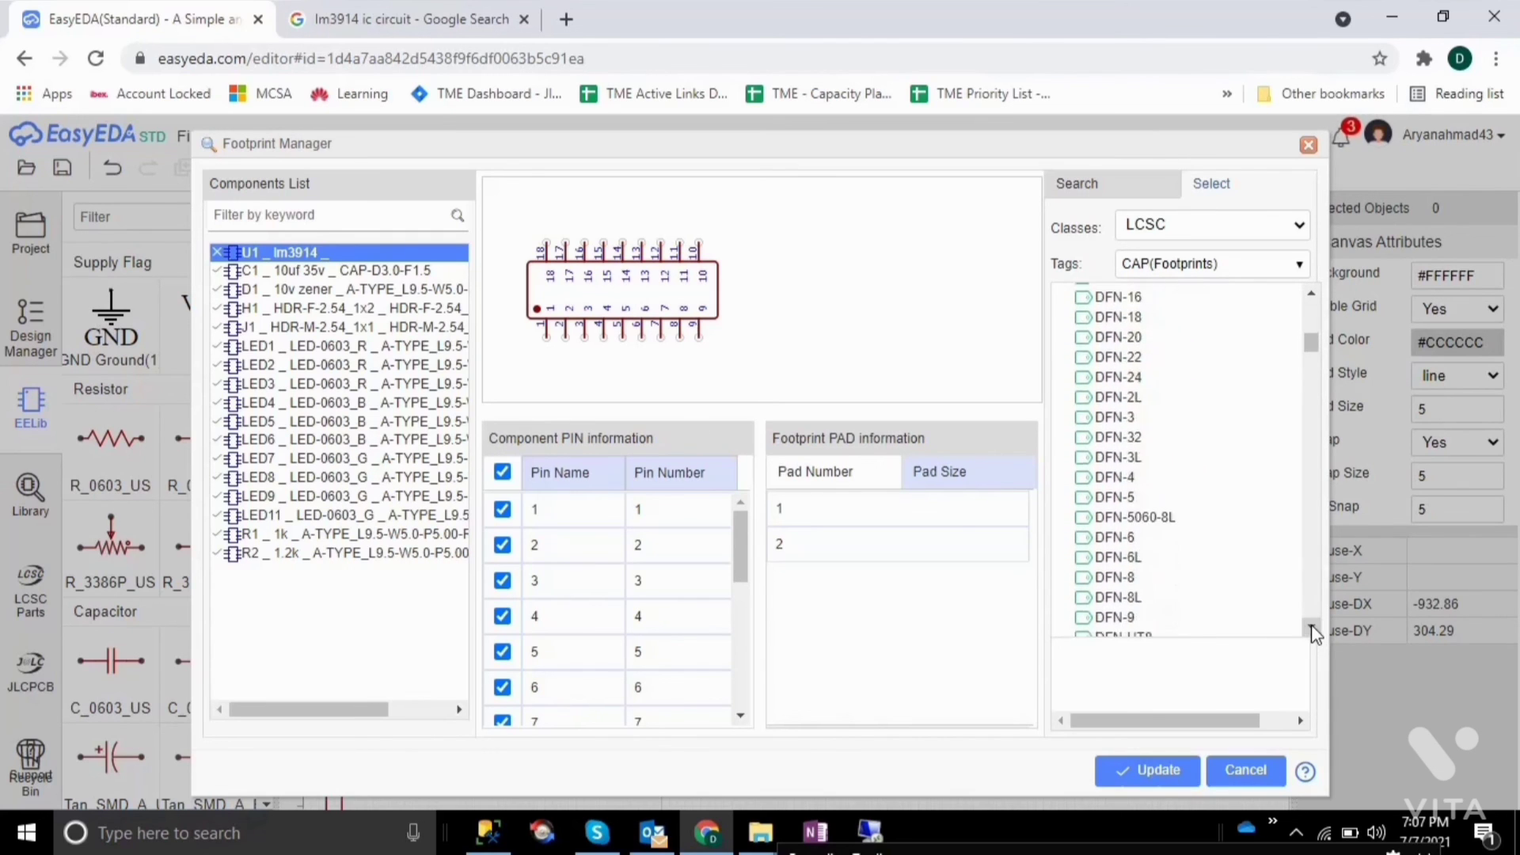
left_click(1311, 630)
left_click(1311, 630)
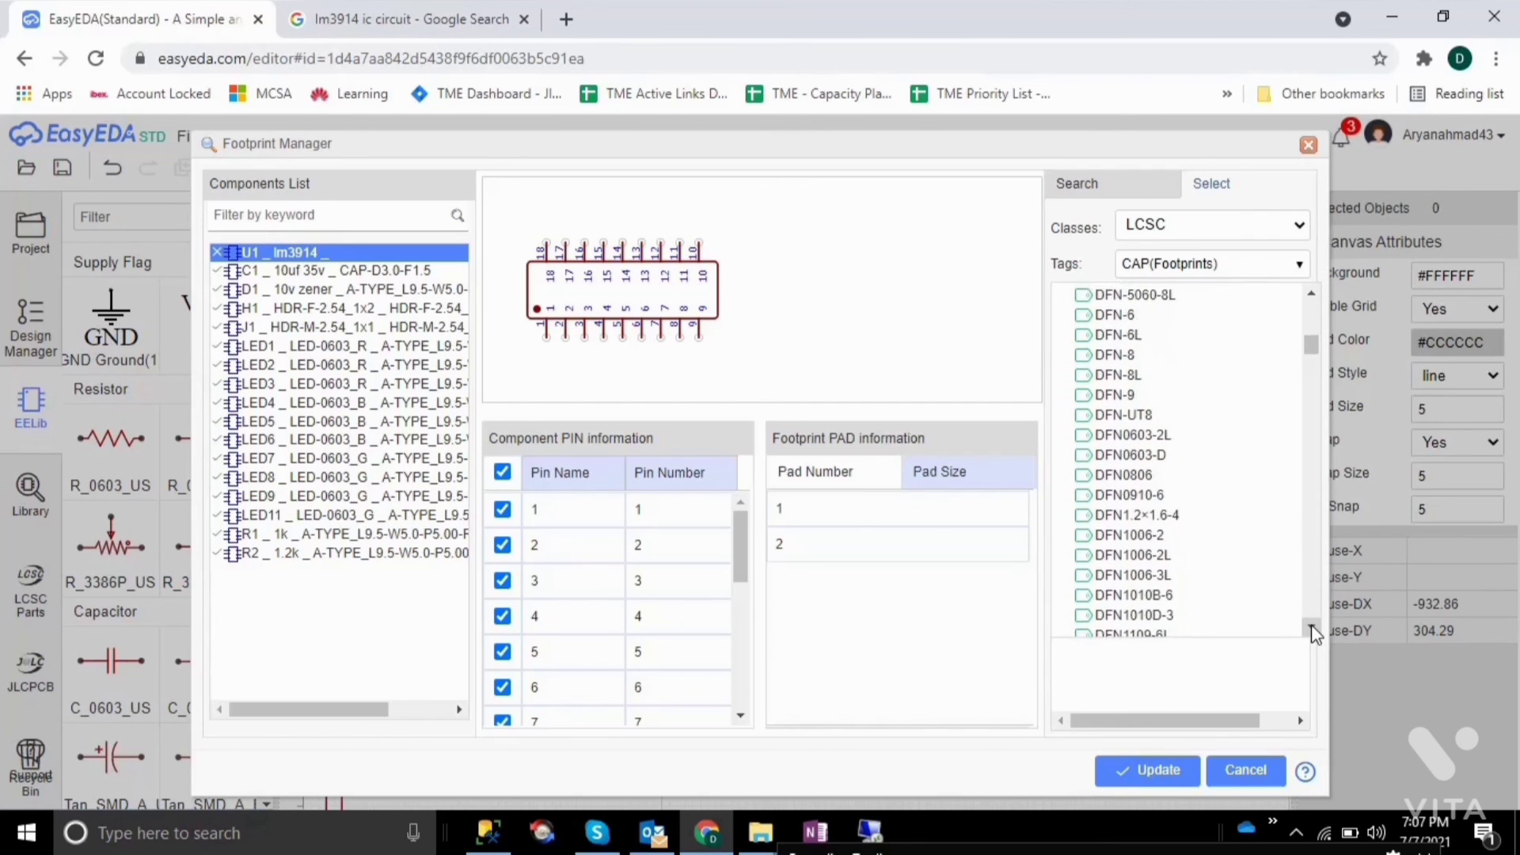
left_click(1311, 630)
left_click(1311, 629)
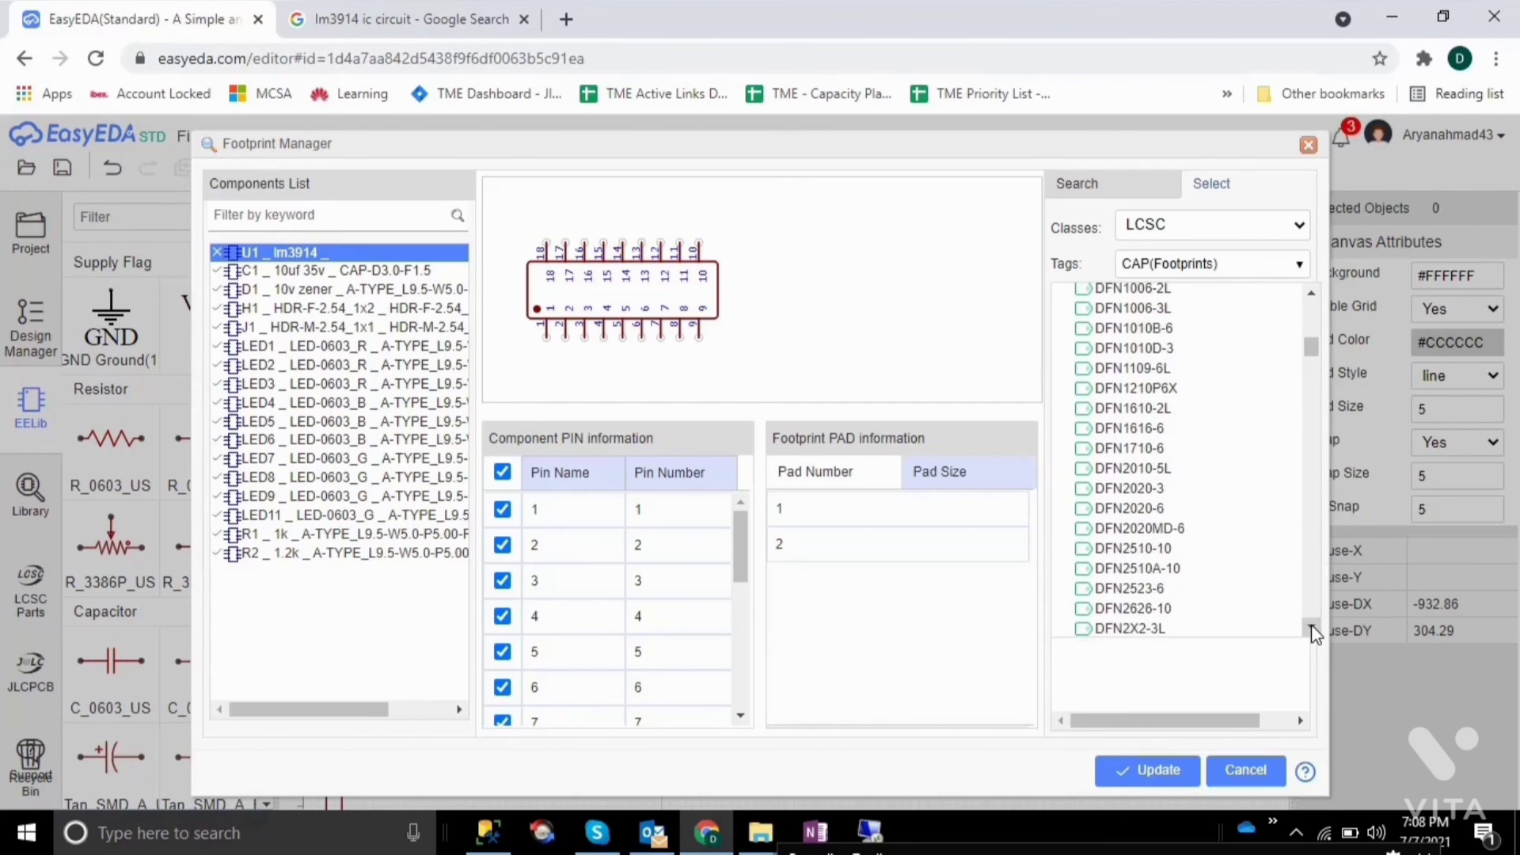
left_click(1311, 630)
left_click(1312, 629)
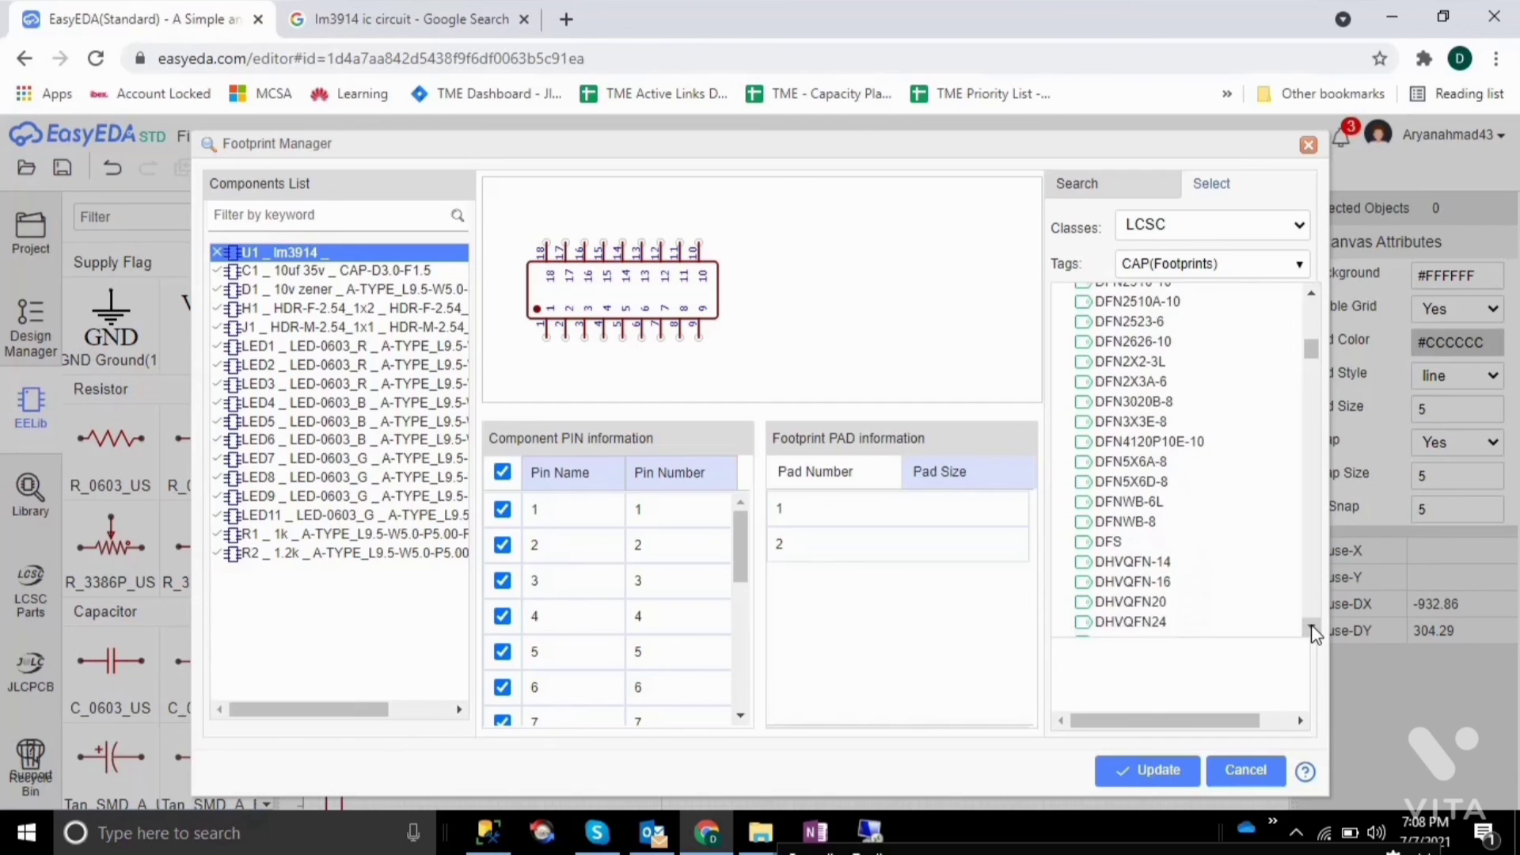
left_click(1311, 630)
left_click(1311, 630)
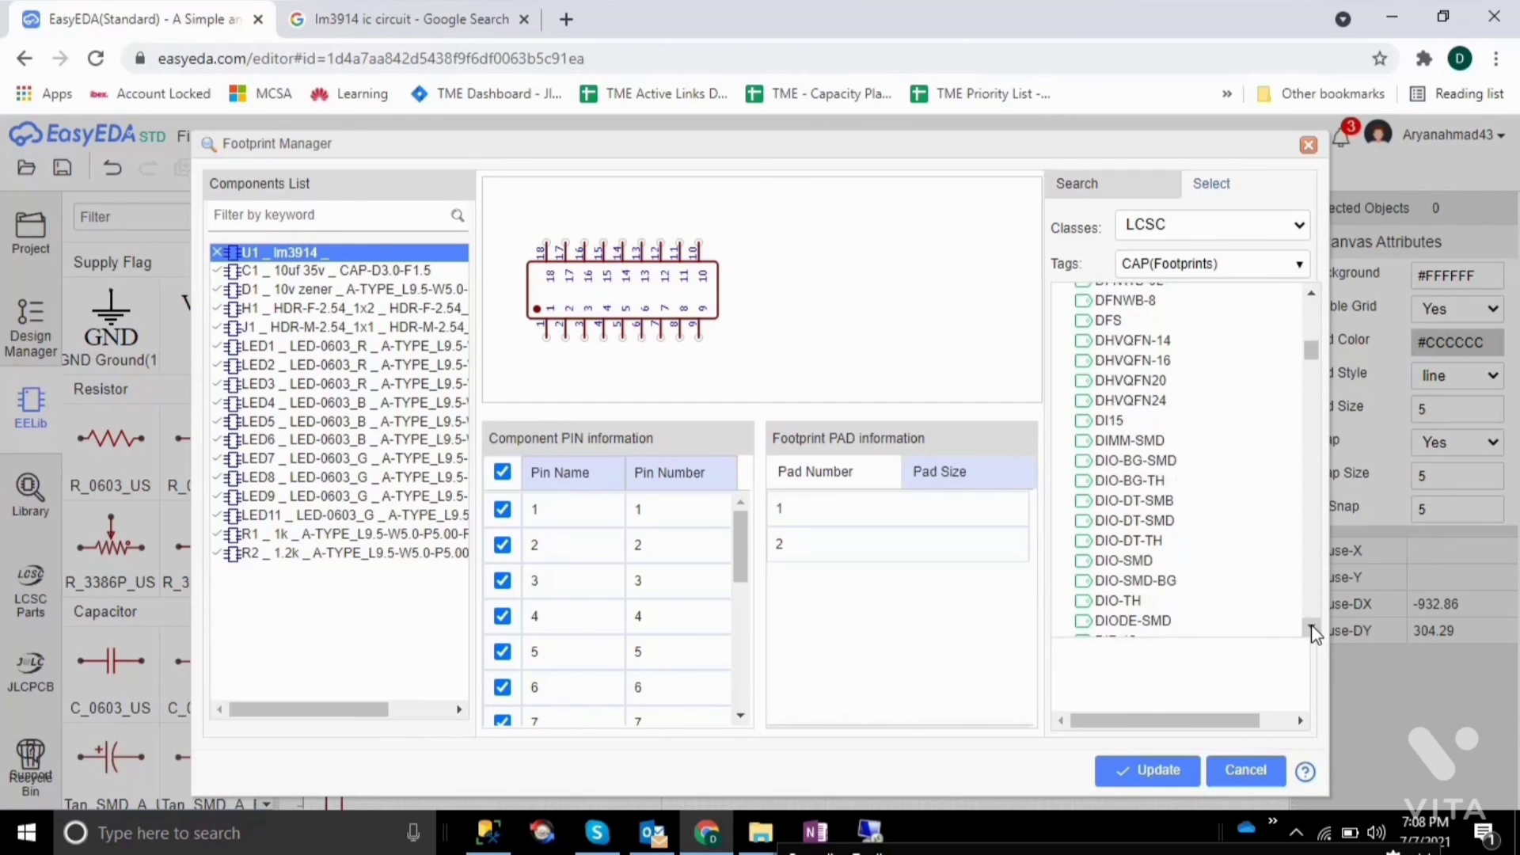
left_click(1311, 629)
left_click(1311, 630)
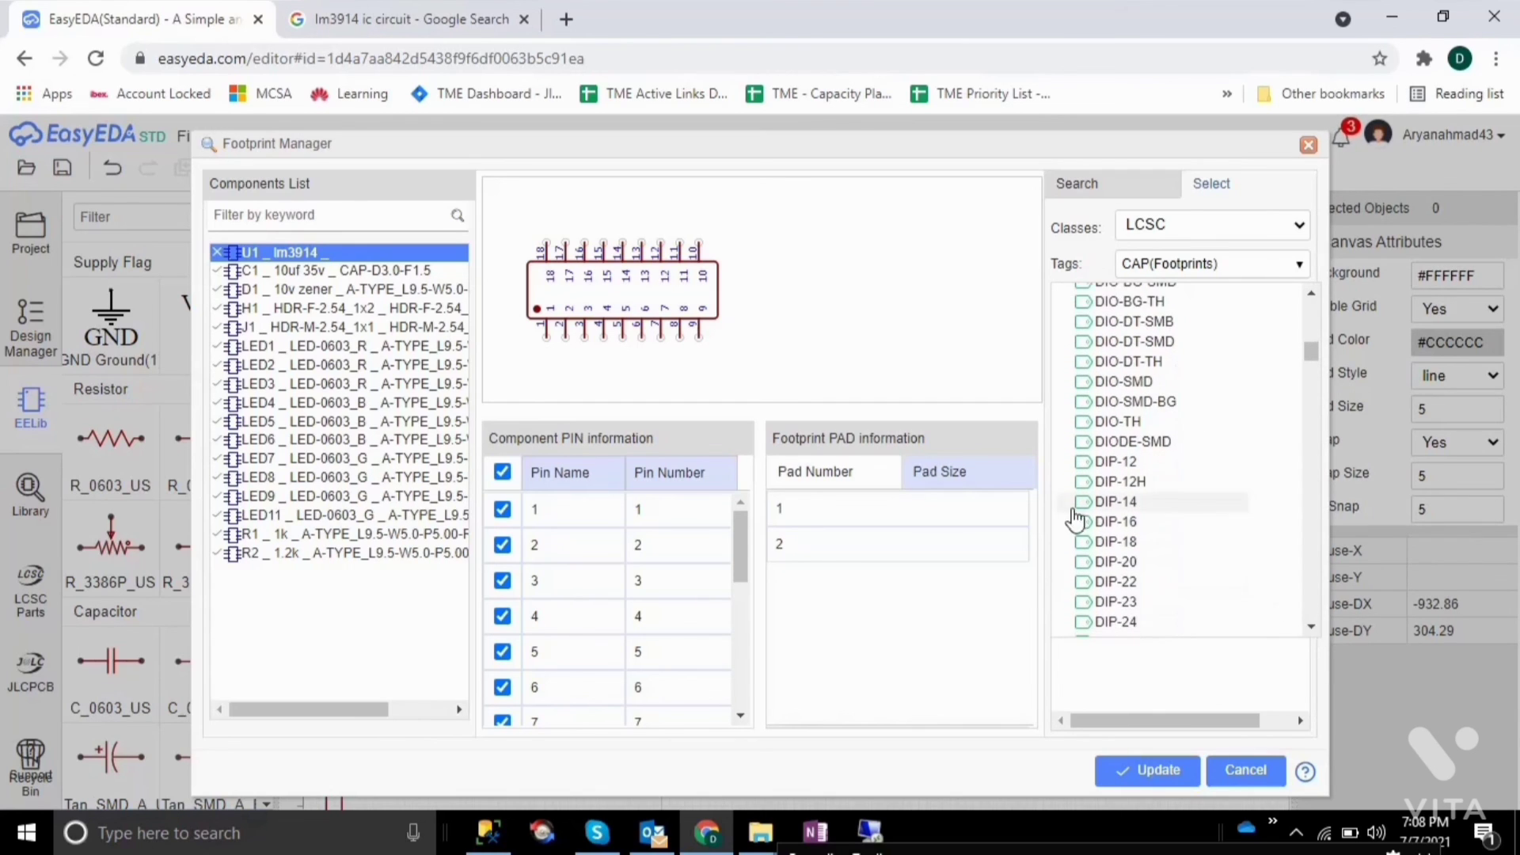
left_click(1116, 542)
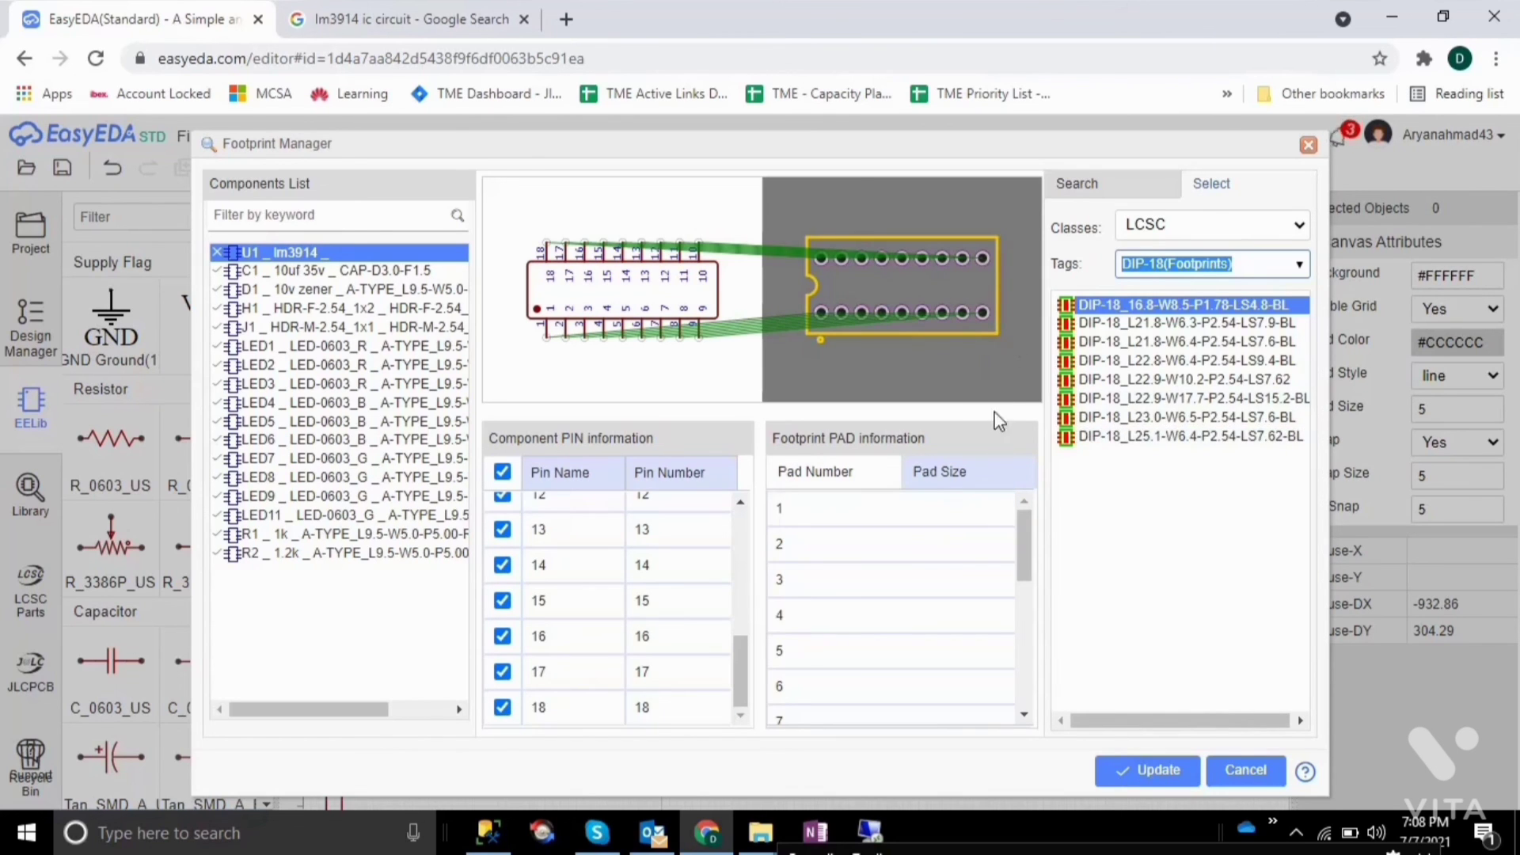
left_click(1103, 443)
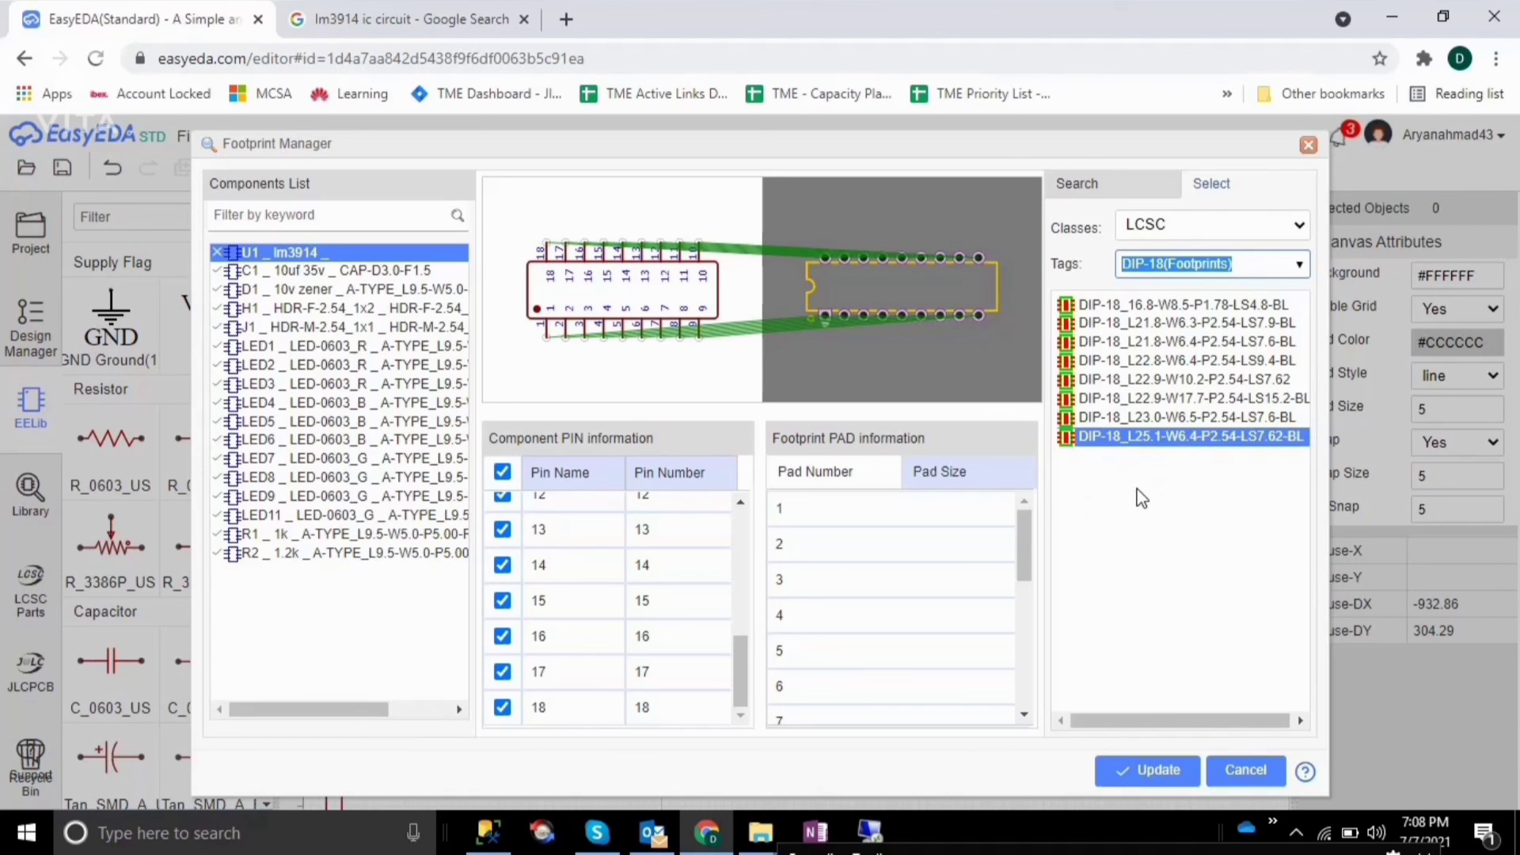
left_click(1137, 775)
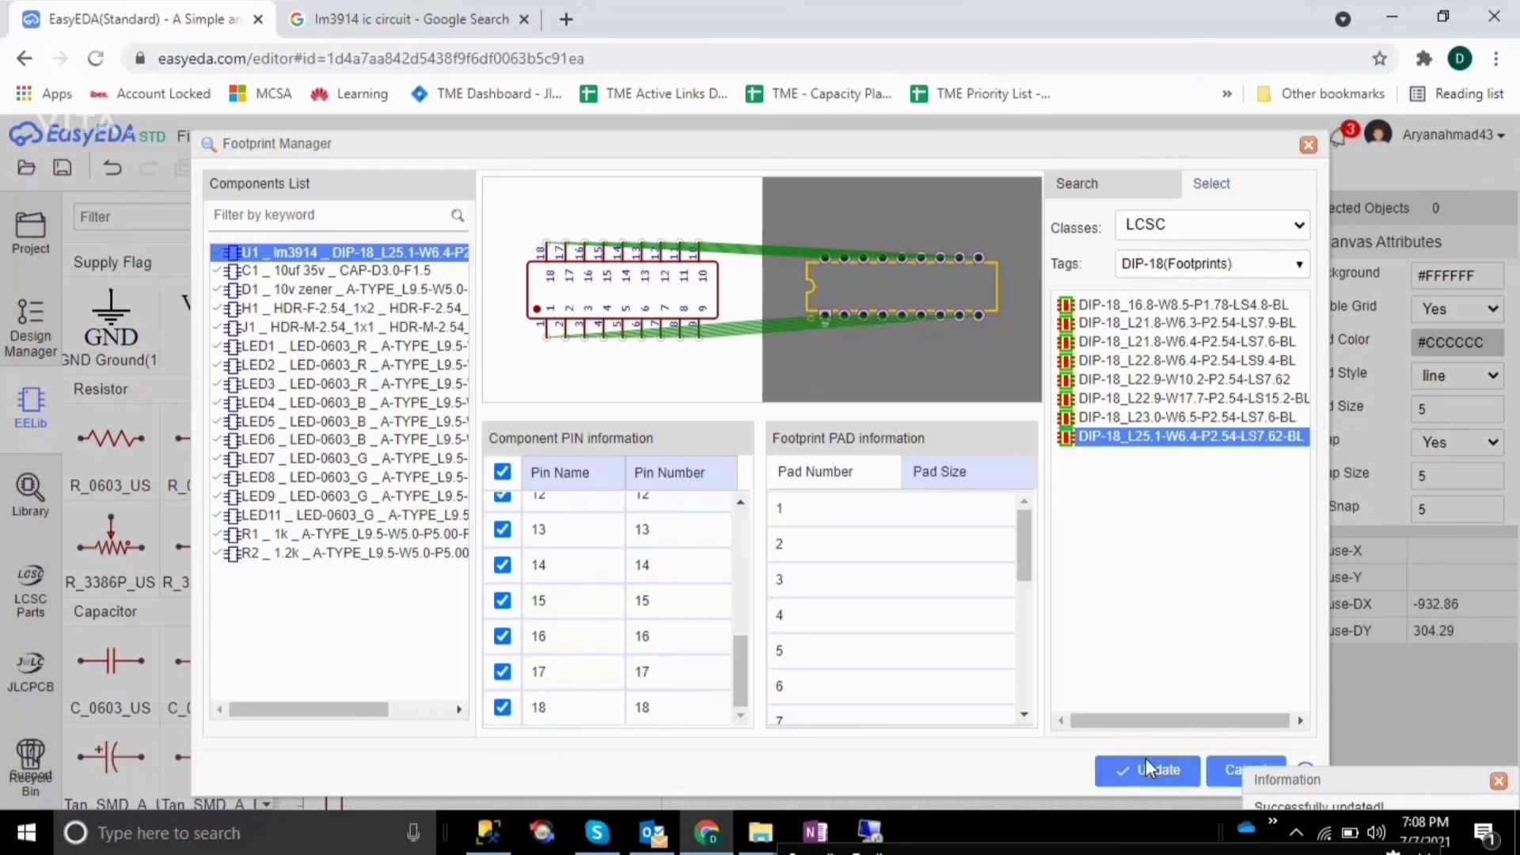
Step: Close Footprint Manager, dismiss verification, and run Design > Convert Schematic to PCB
left_click(1263, 778)
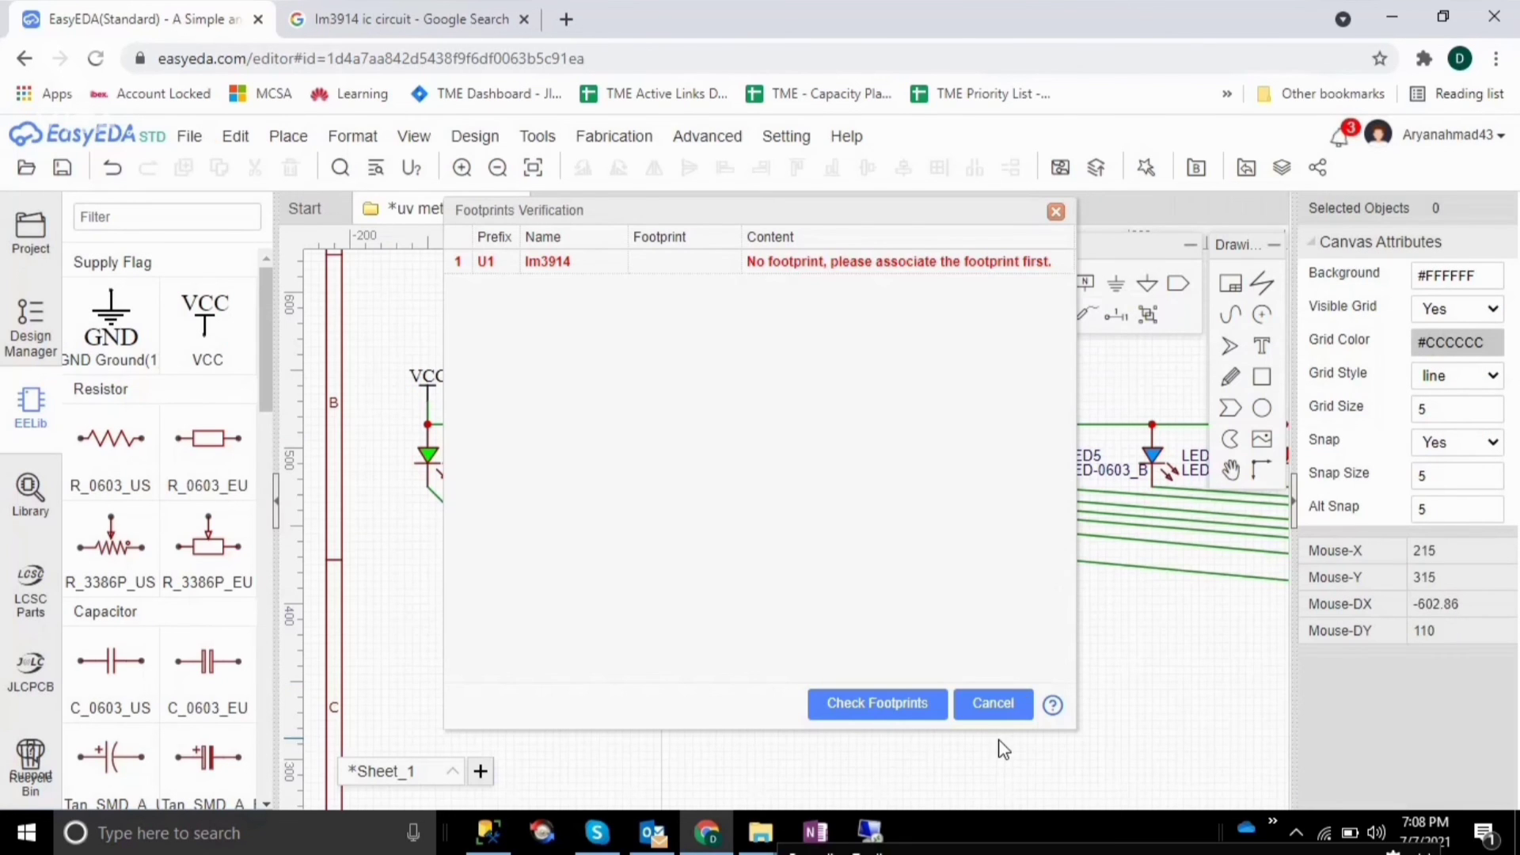
left_click(993, 705)
left_click(474, 135)
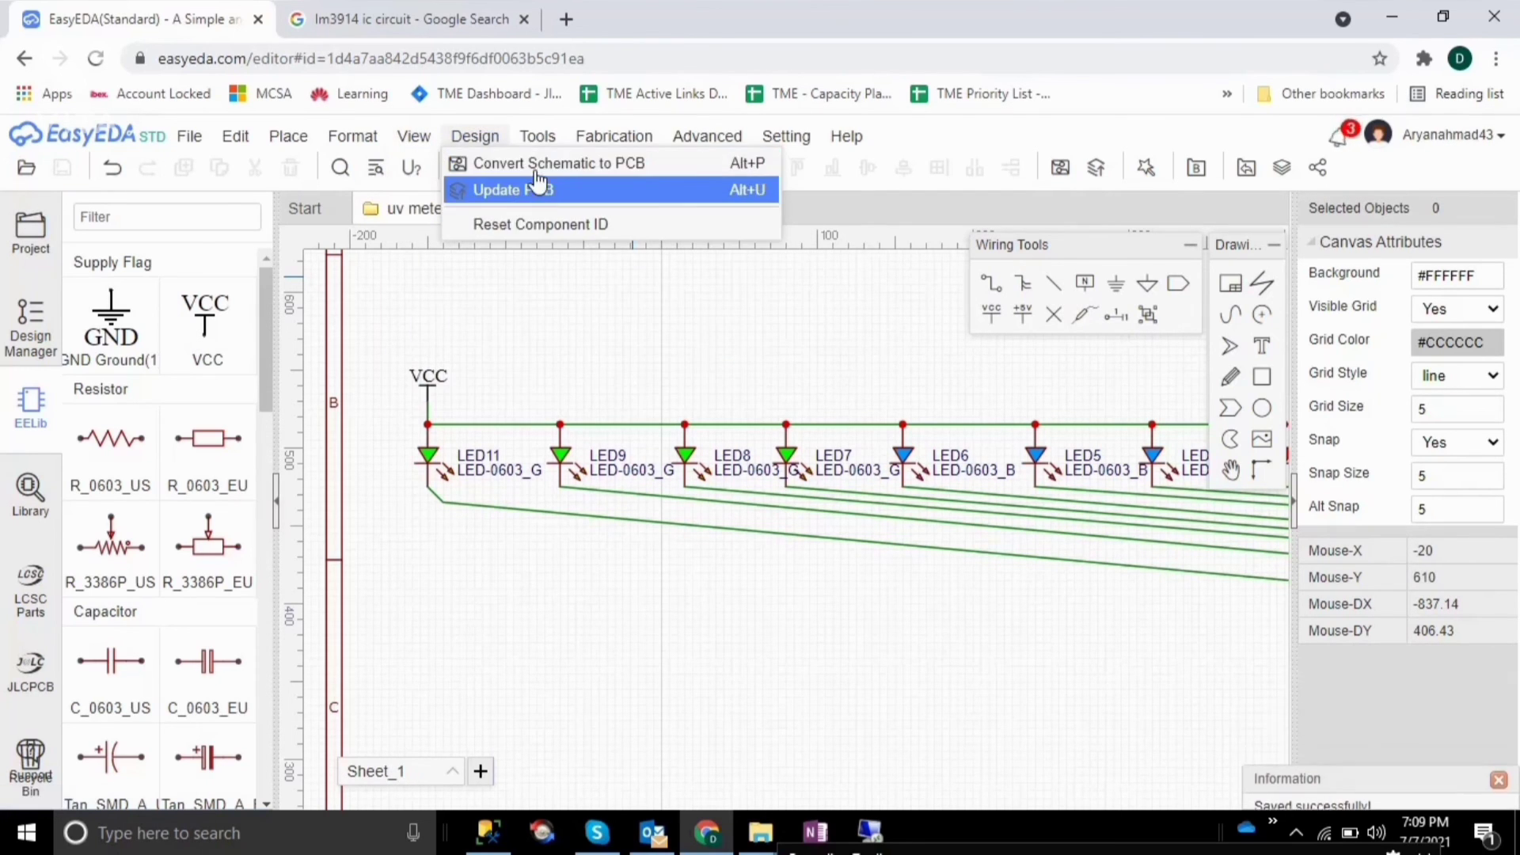
left_click(535, 166)
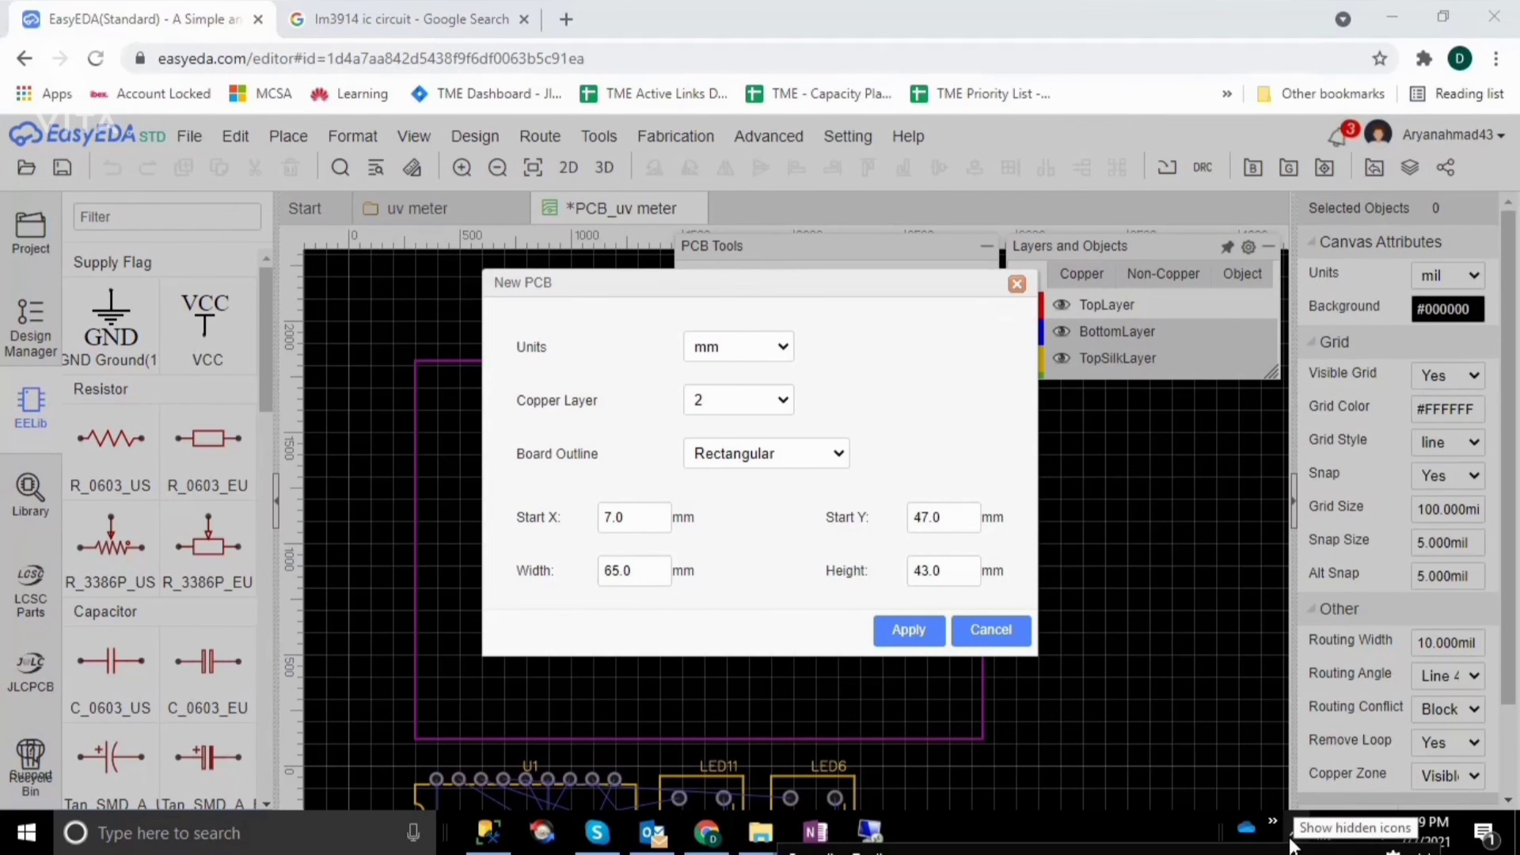
Step: Wait for PCB_uv meter to load with the 65 x 43 mm two-layer prompt
left_click(1292, 838)
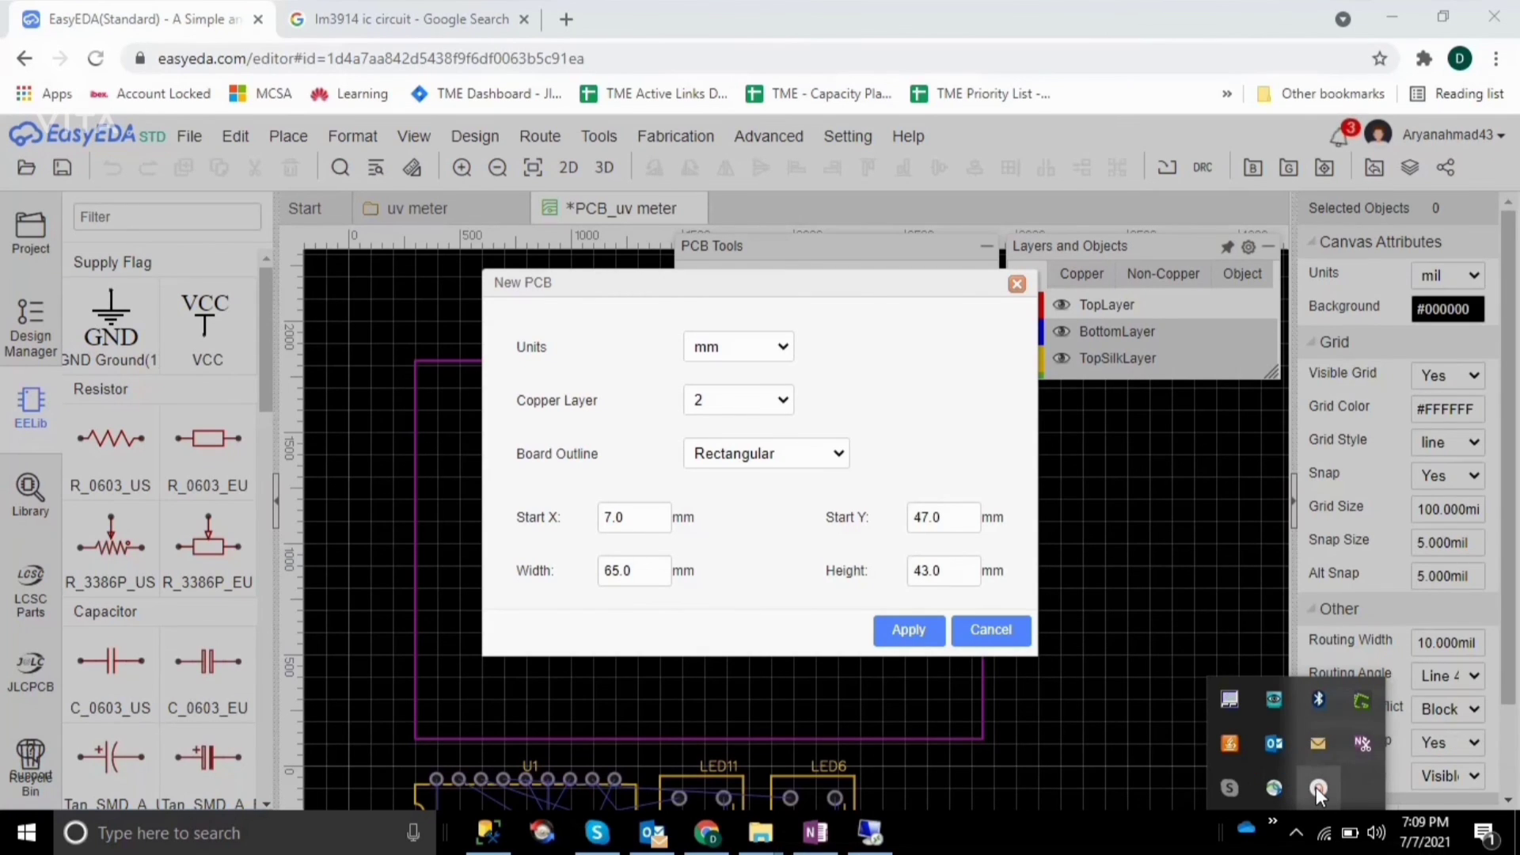
left_click(1315, 788)
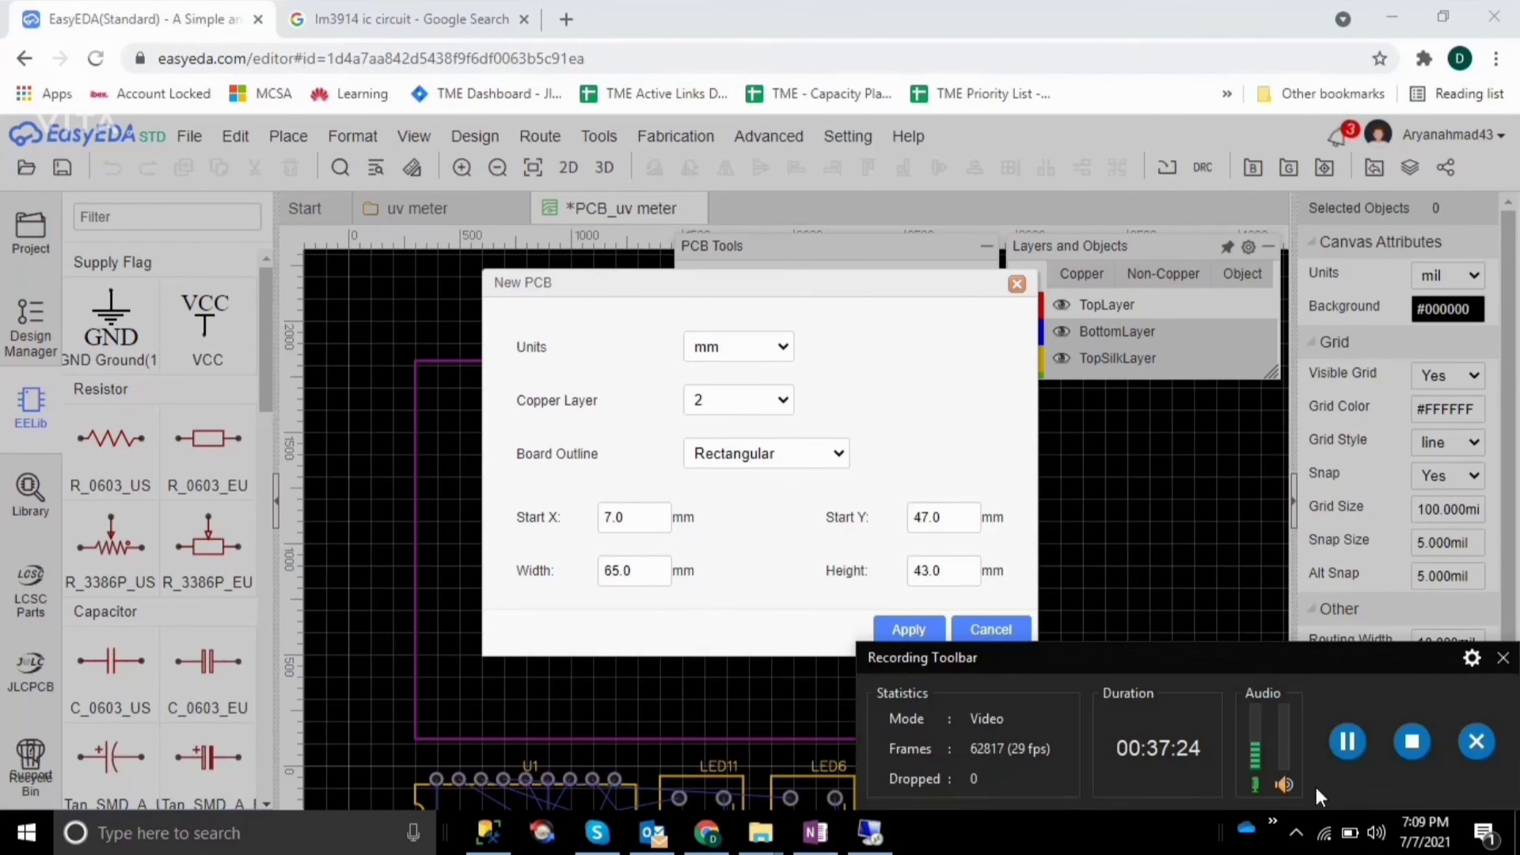